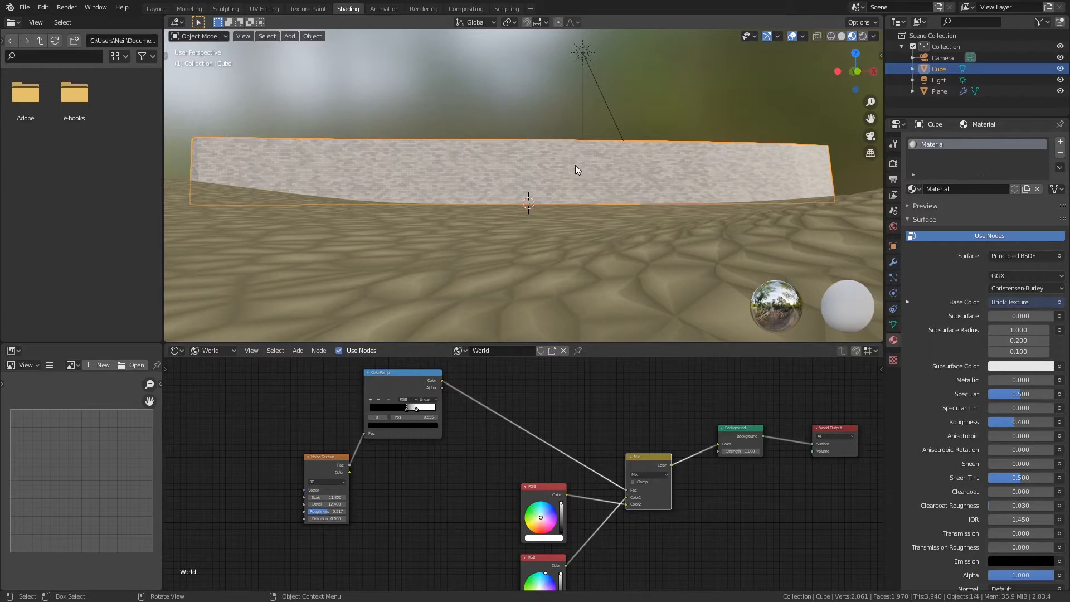
Preview the wall and ground with rendered shading through the camera.
middle_click_drag(556, 182, 506, 195)
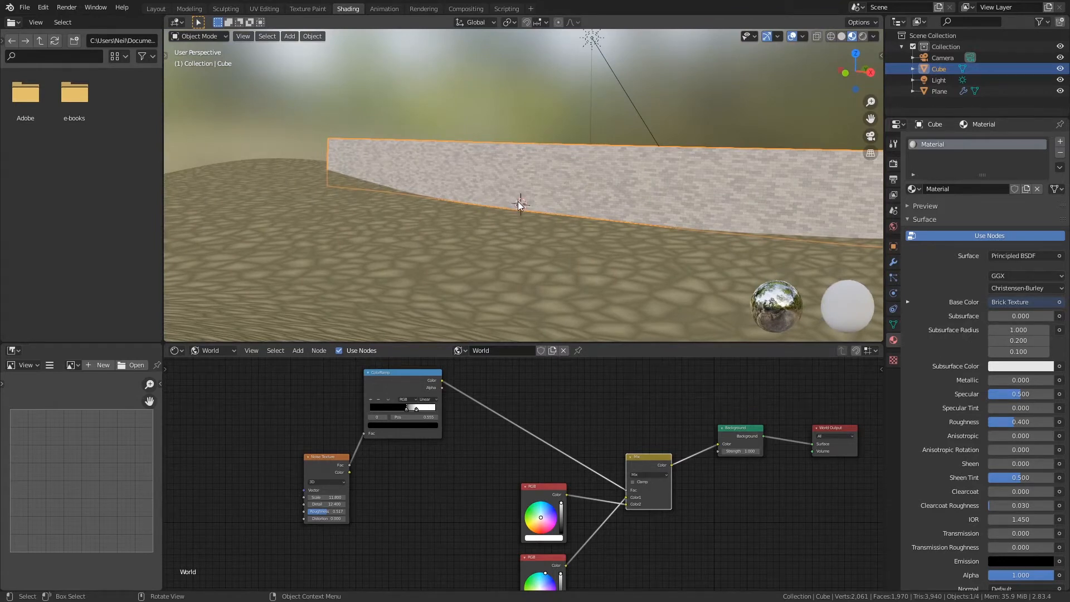
middle_click_drag(518, 202, 531, 202)
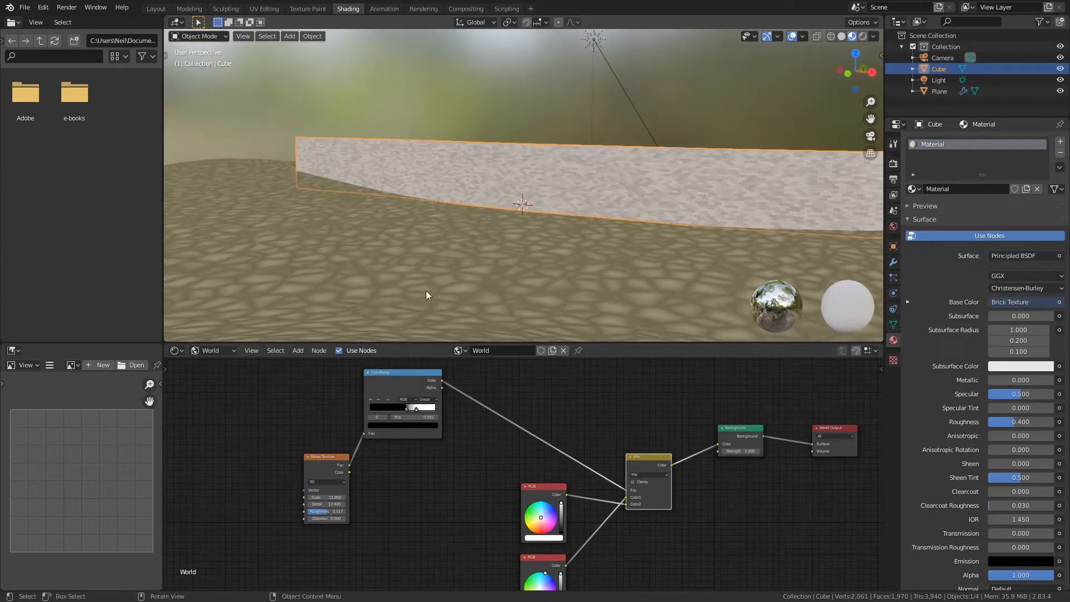
left_click_drag(329, 462, 283, 446)
mouse_move(534, 200)
middle_mouse_down()
mouse_move(547, 209)
mouse_move(552, 189)
mouse_move(537, 188)
middle_mouse_up()
left_click(862, 37)
middle_click_drag(575, 222, 574, 135)
key("KP_0")
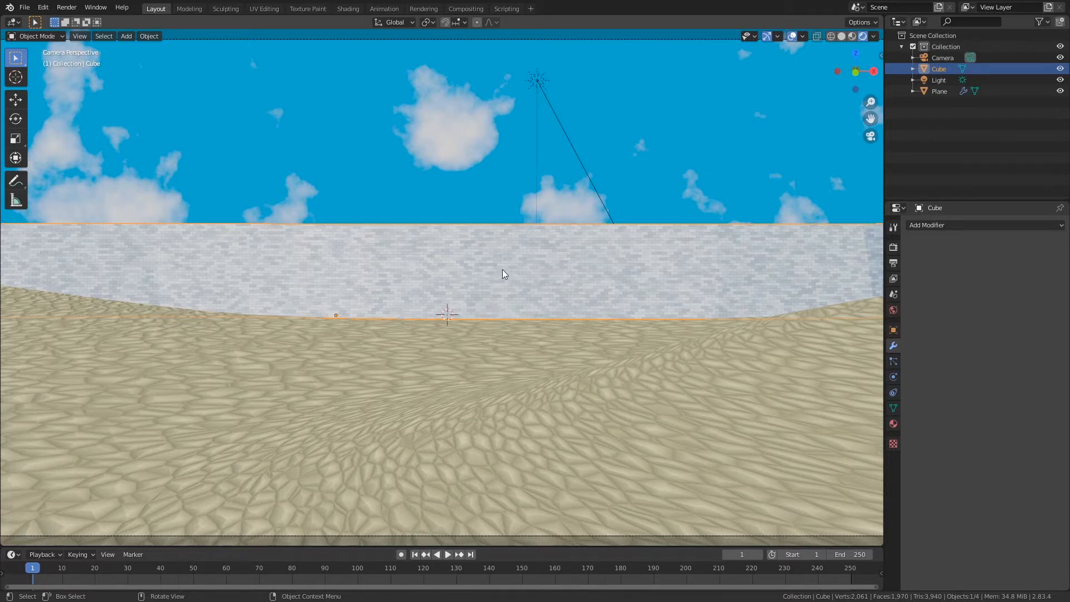
key("Tab")
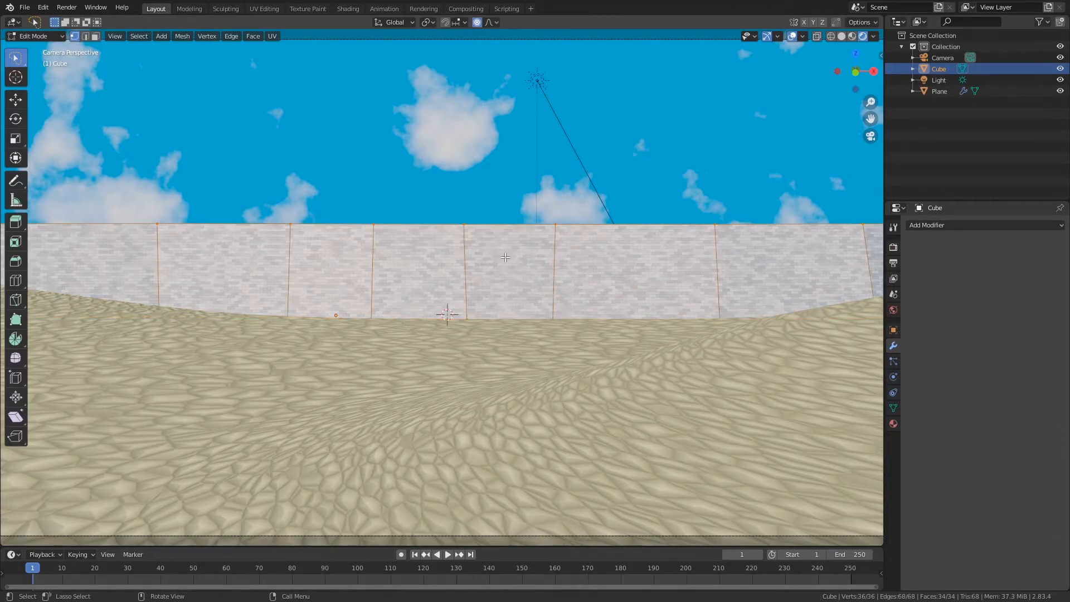
key("Tab")
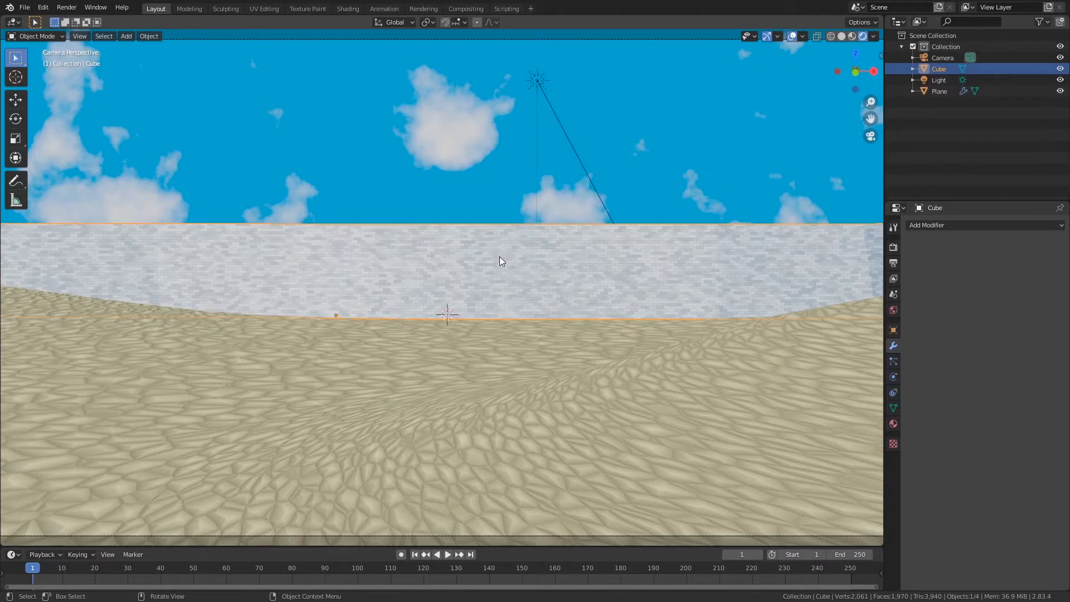
key("Tab")
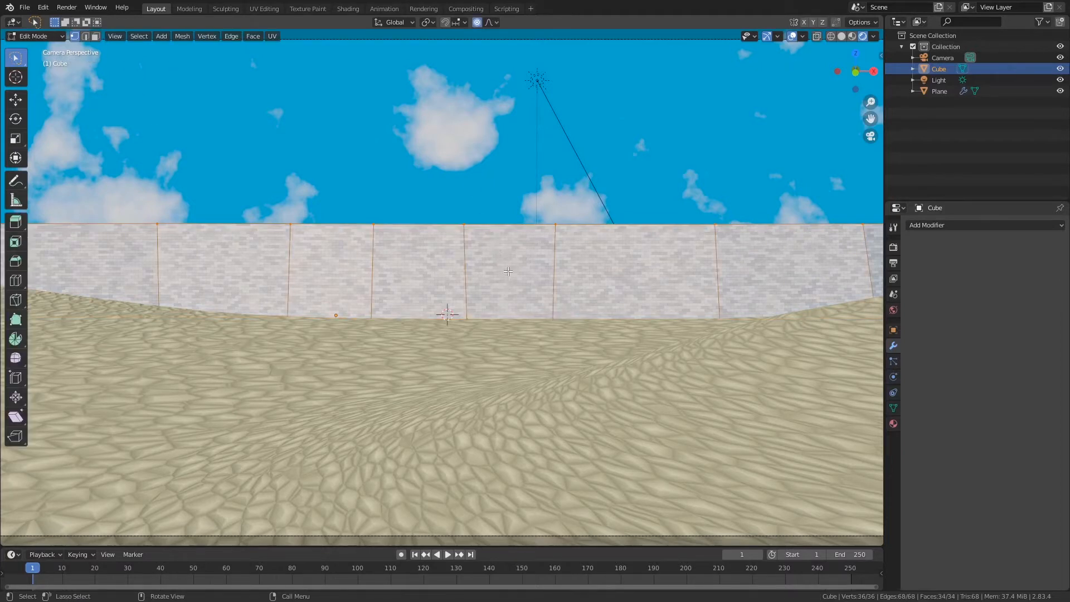
key("Tab")
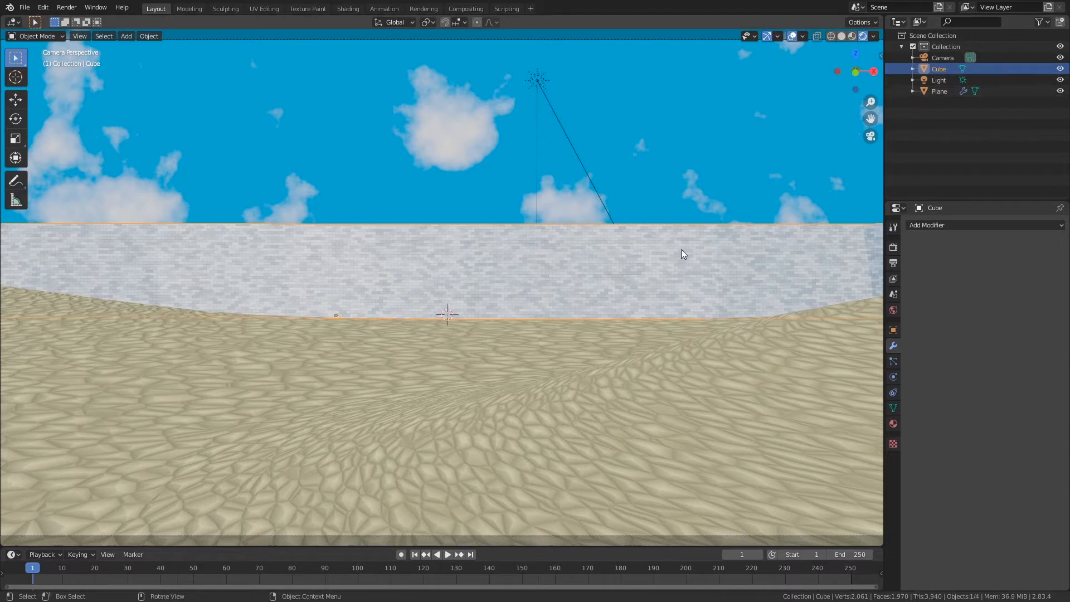
Move the wall and ground plane into a new collection named CenarioBase, and exclude that collection from the solid-shaded scene.
left_click(663, 350, "shift")
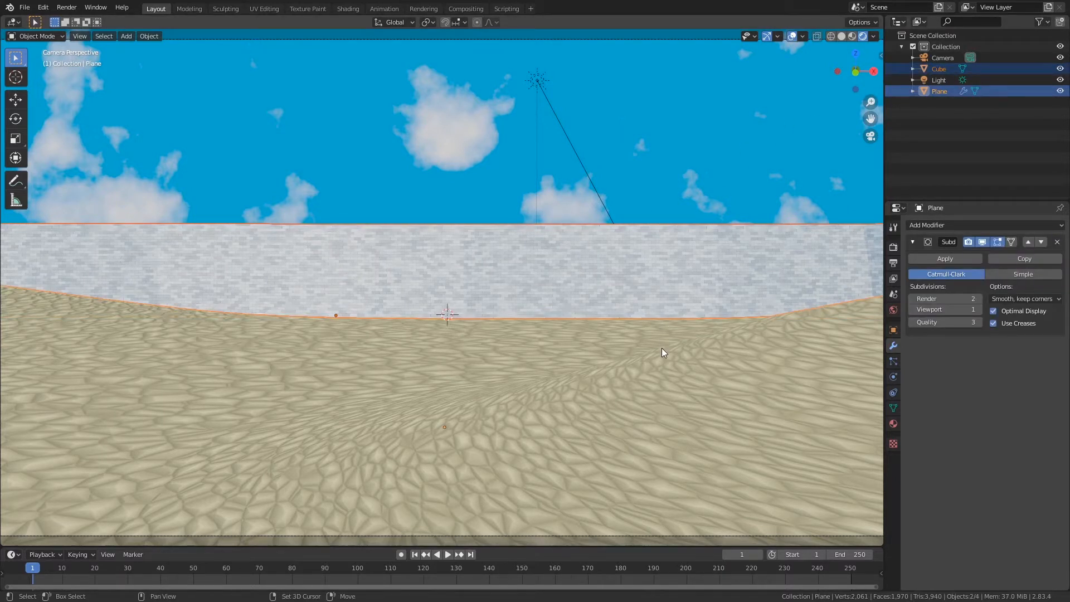
key("m")
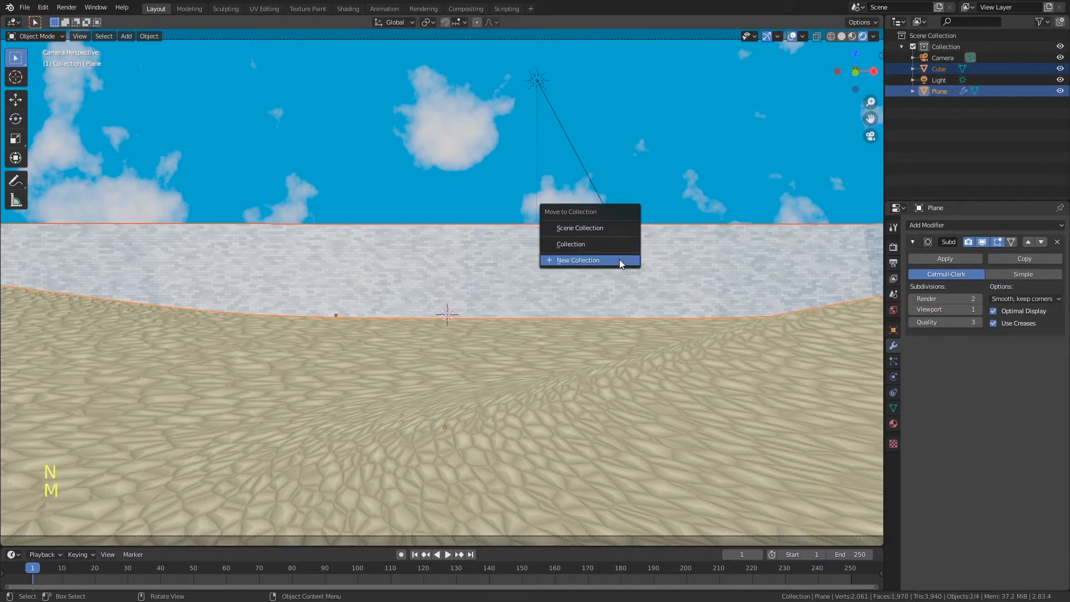
left_click(620, 260)
key("shift")
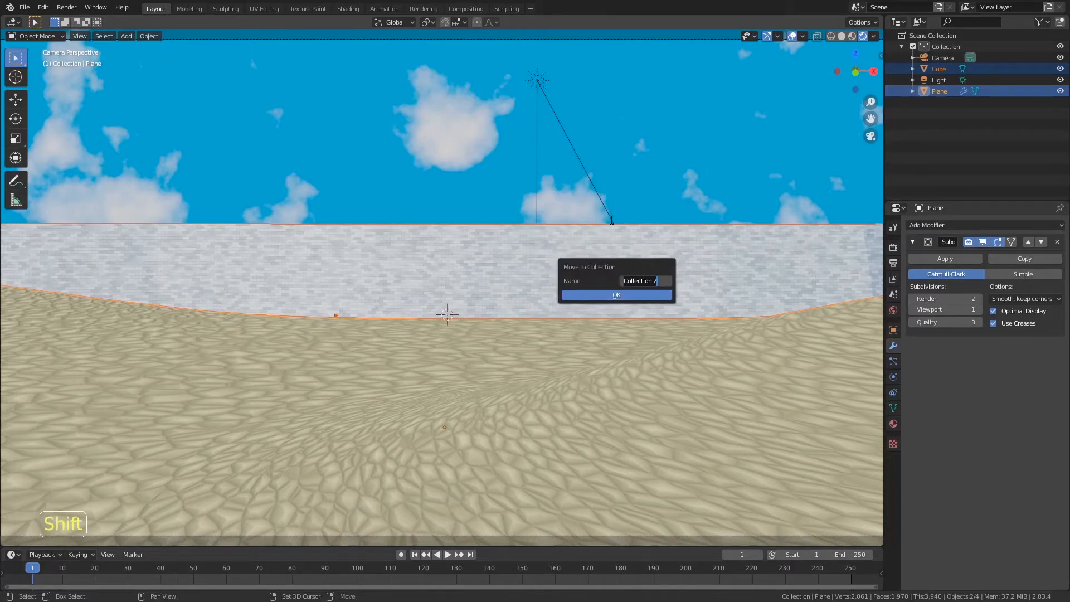
type("C")
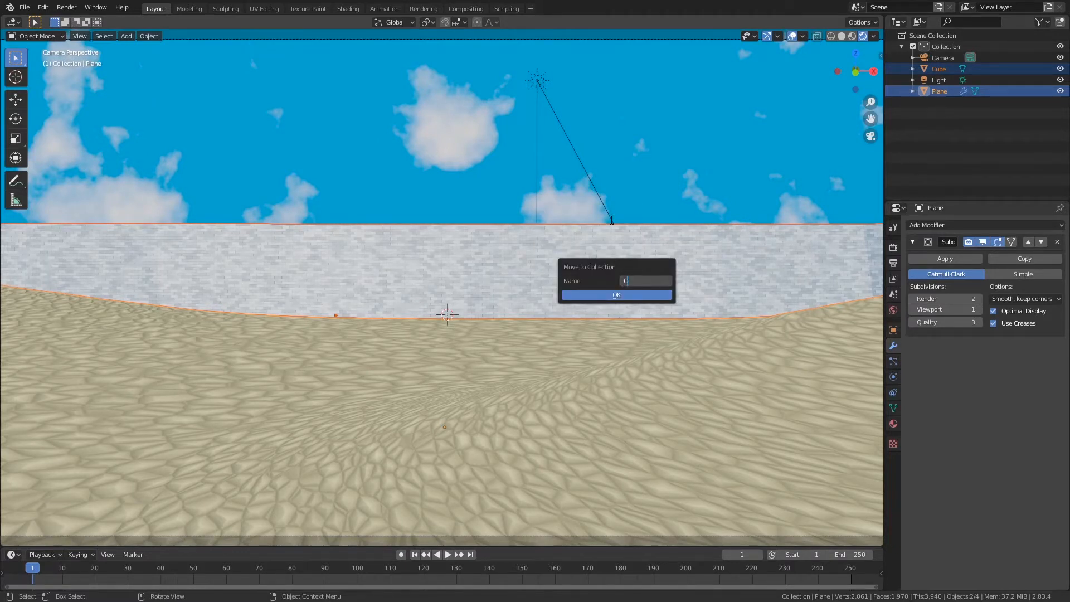
type("enarioBase")
key("Return")
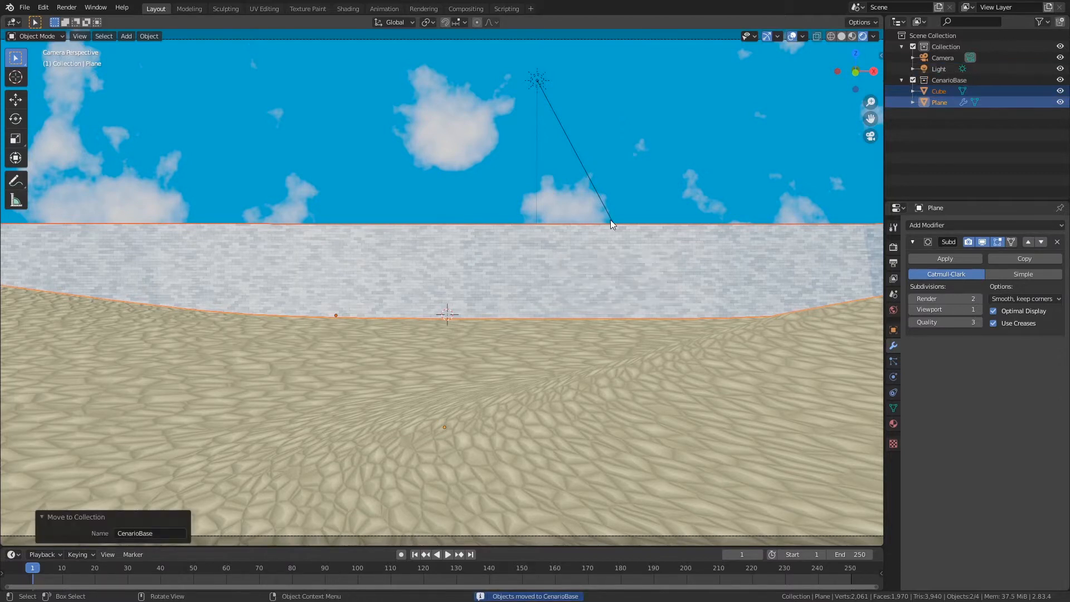
left_click(841, 36)
left_click(913, 80)
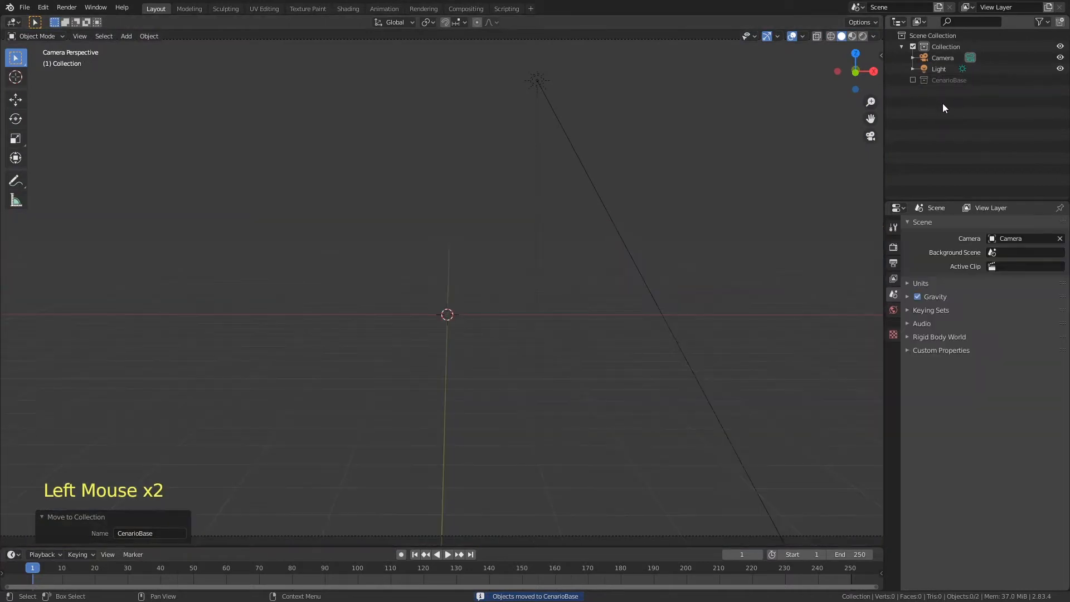
Create a new collection in the scene and name it Elementos.
left_click(940, 108)
key("c")
left_click(941, 91)
double_click(941, 90)
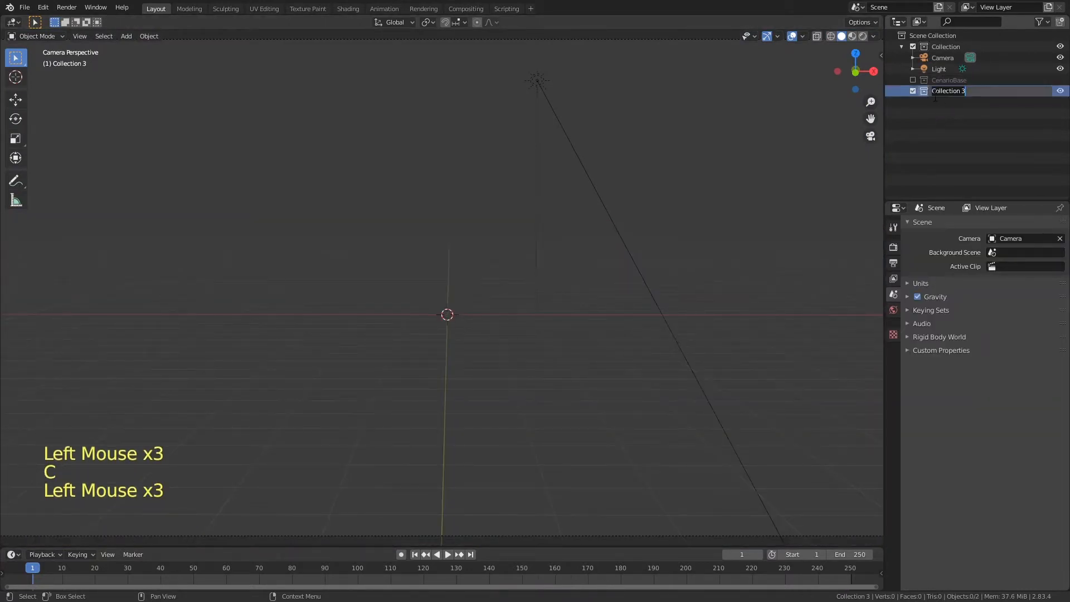
type("Elementos")
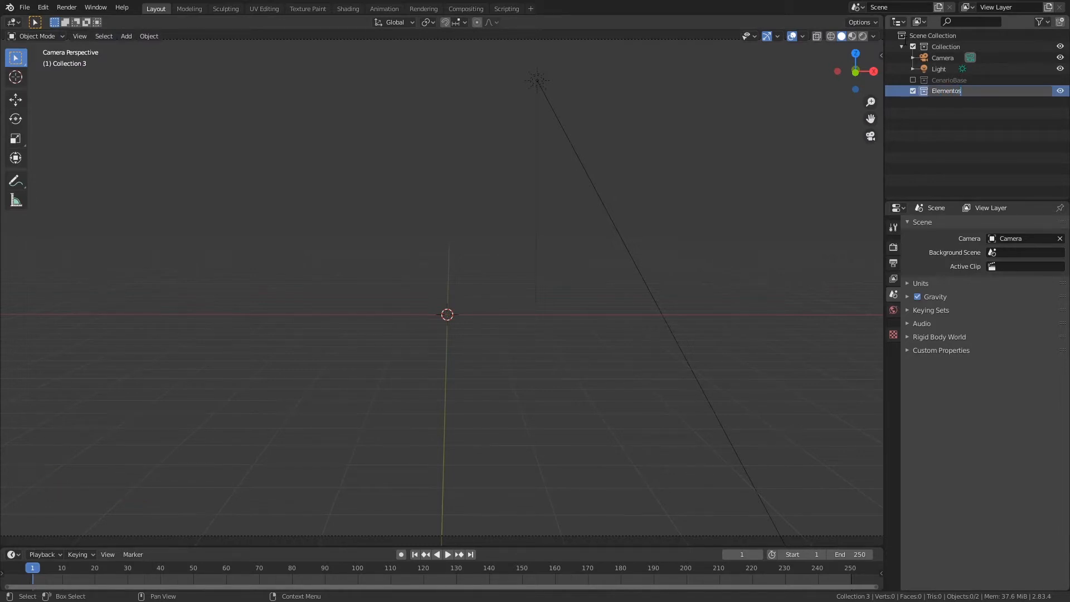
key("Return")
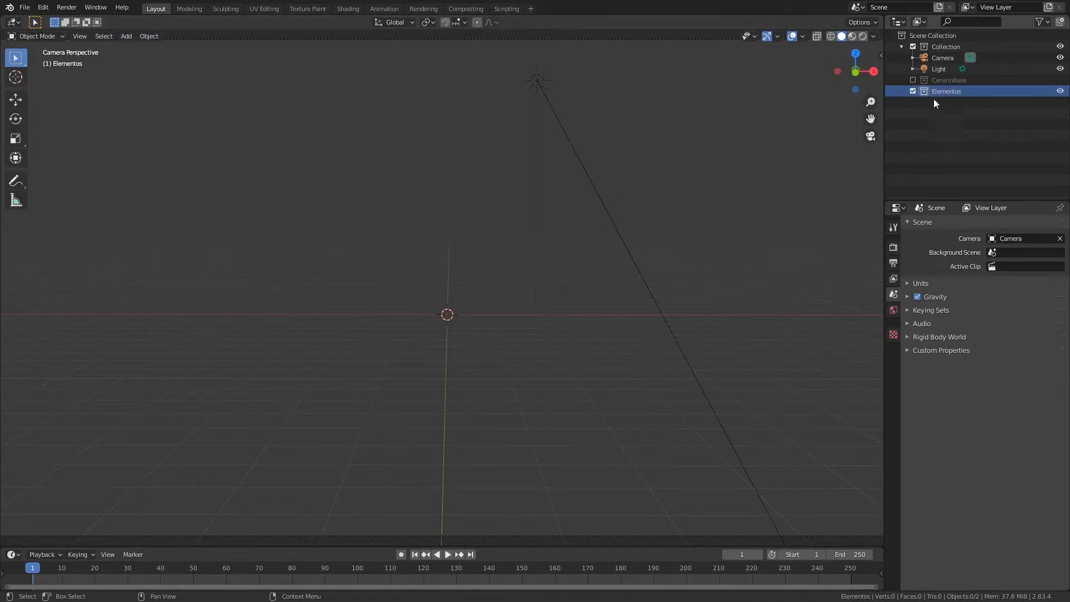
Rename the collection holding the camera and light as Foto and exclude it from the scene.
key("KP_1")
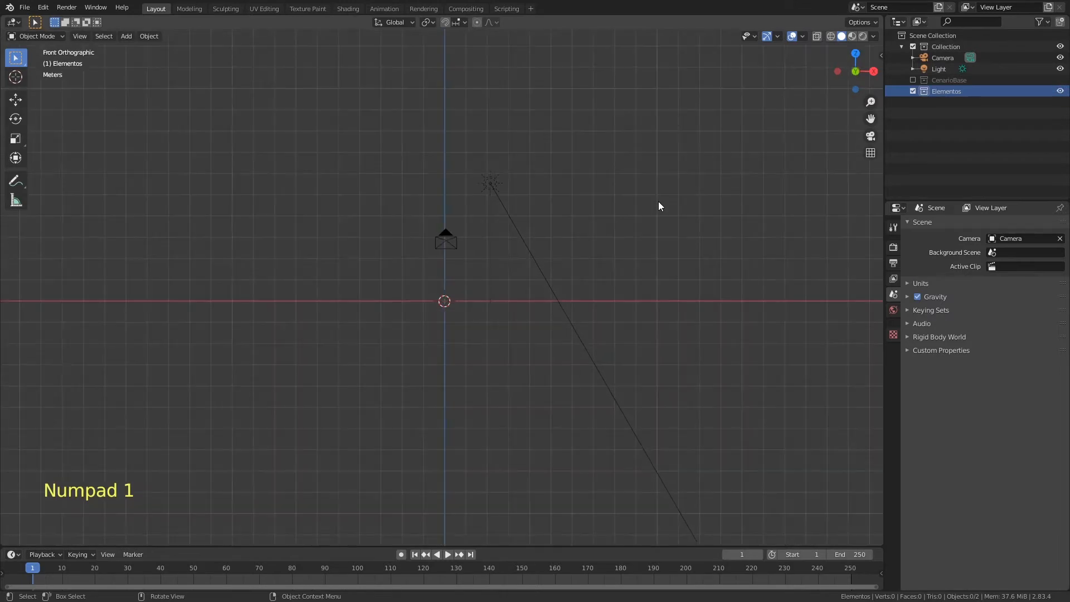
triple_click(945, 47)
type("Foto")
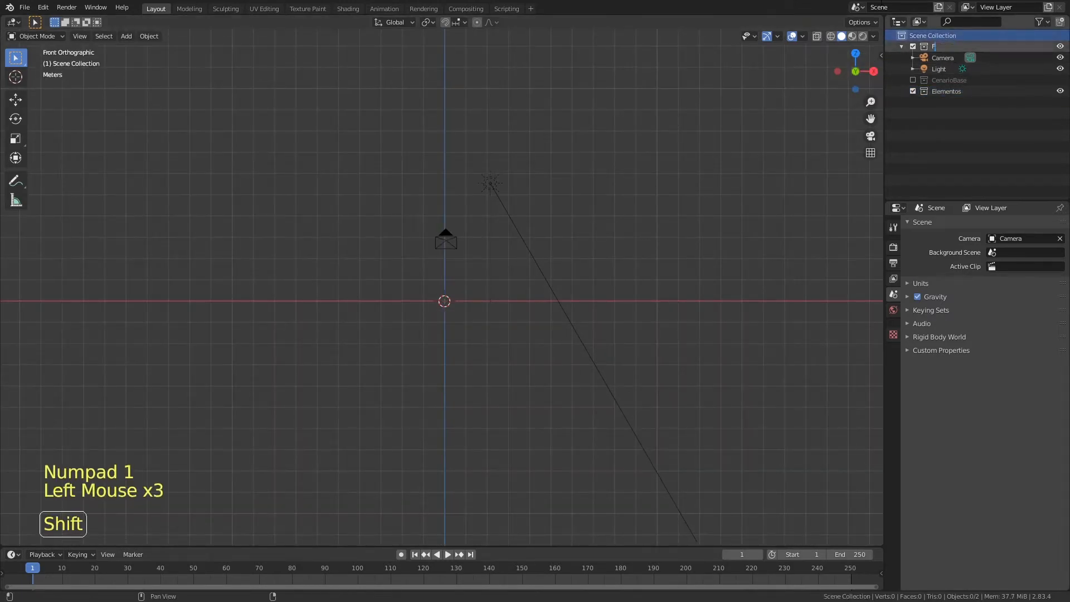
key("Return")
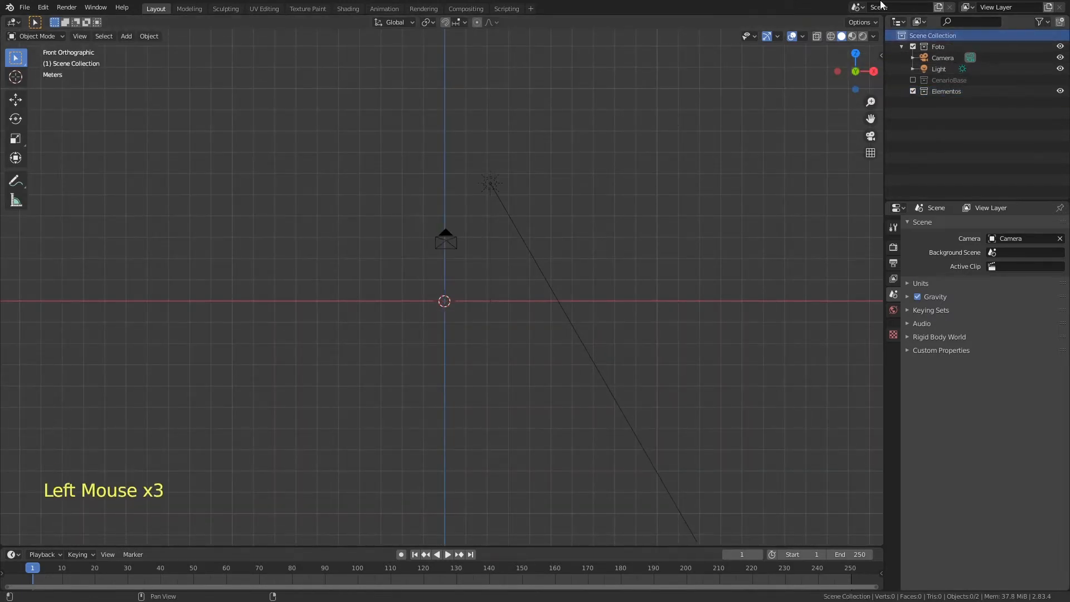
left_click(912, 46)
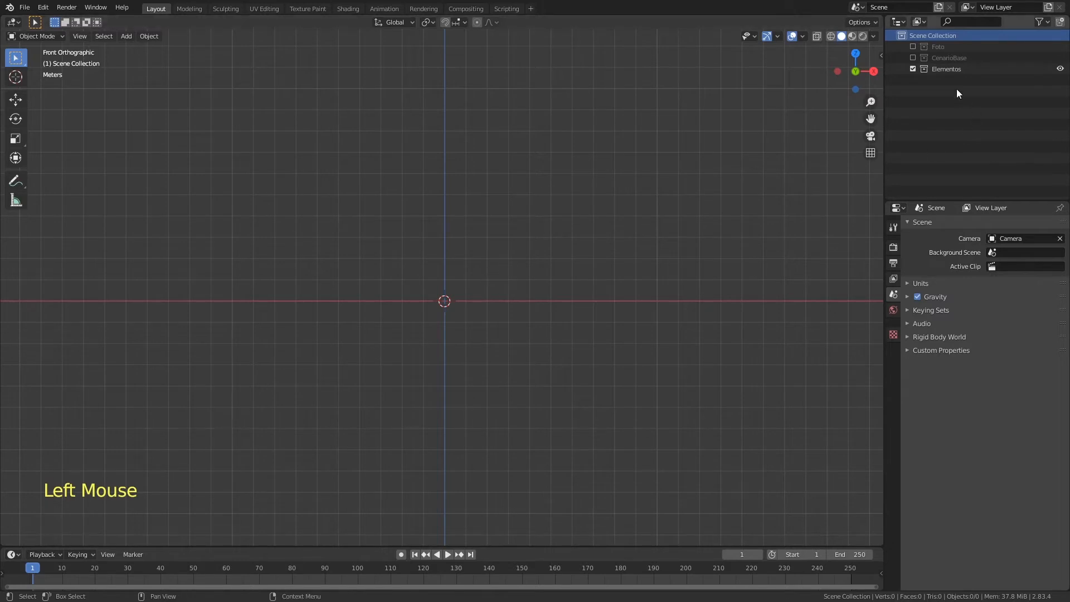
Add a mesh plane to the Elementos collection and rotate it 90° about the X axis.
double_click(946, 68)
middle_click_drag(450, 313, 510, 309, "shift")
key("shift+a")
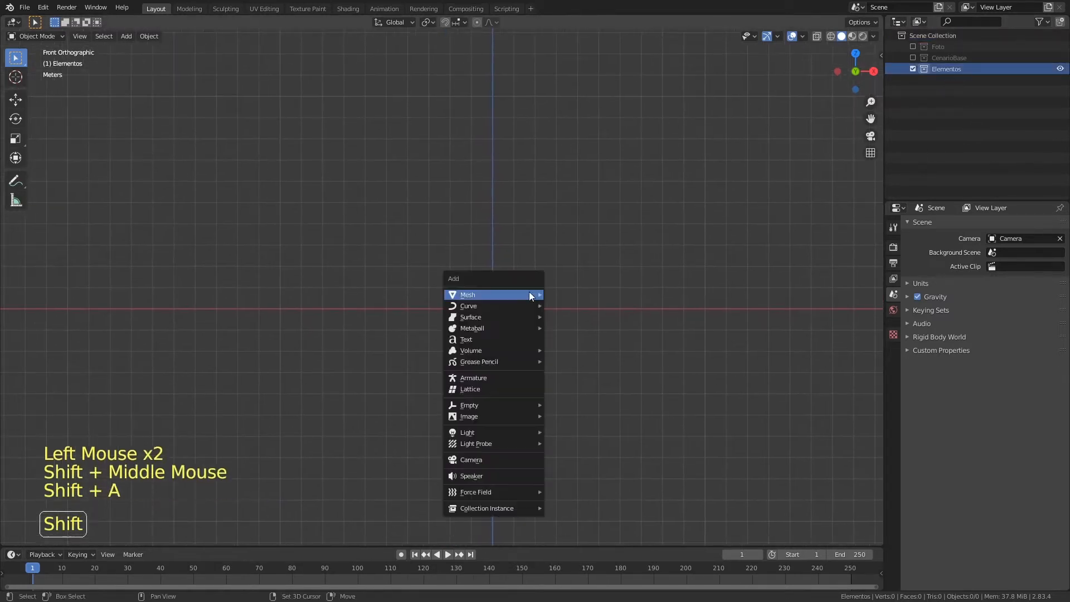
mouse_move(520, 291)
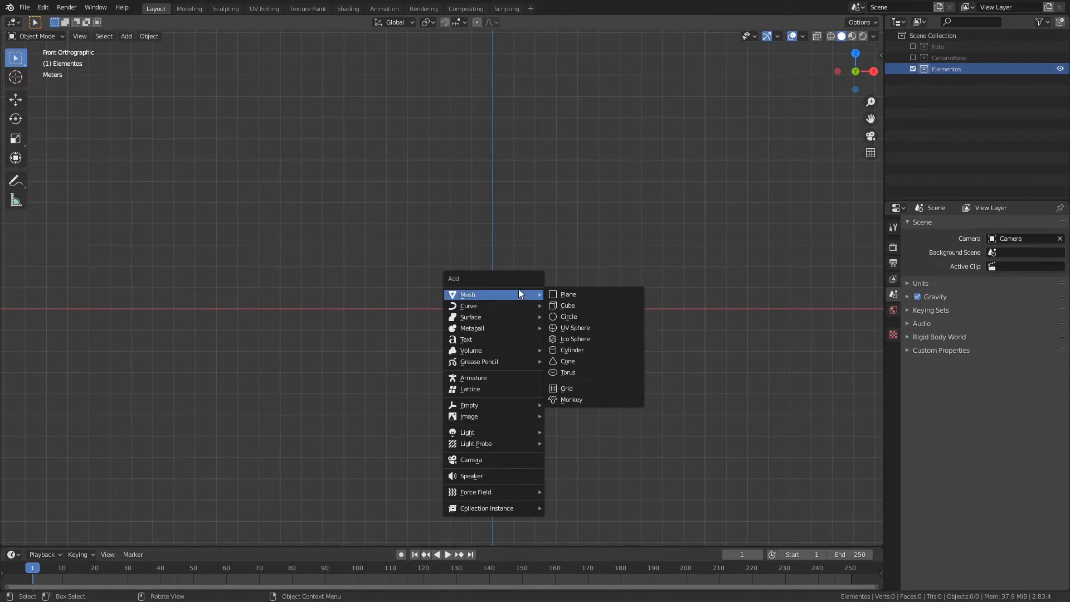
left_click(568, 296)
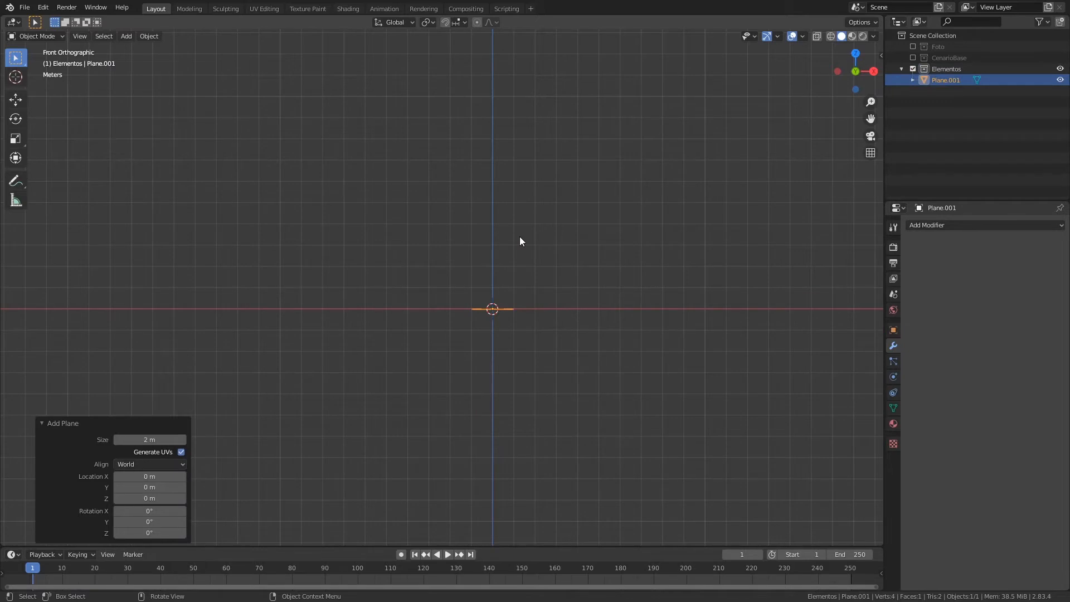
key("r")
key("x")
left_click(627, 122)
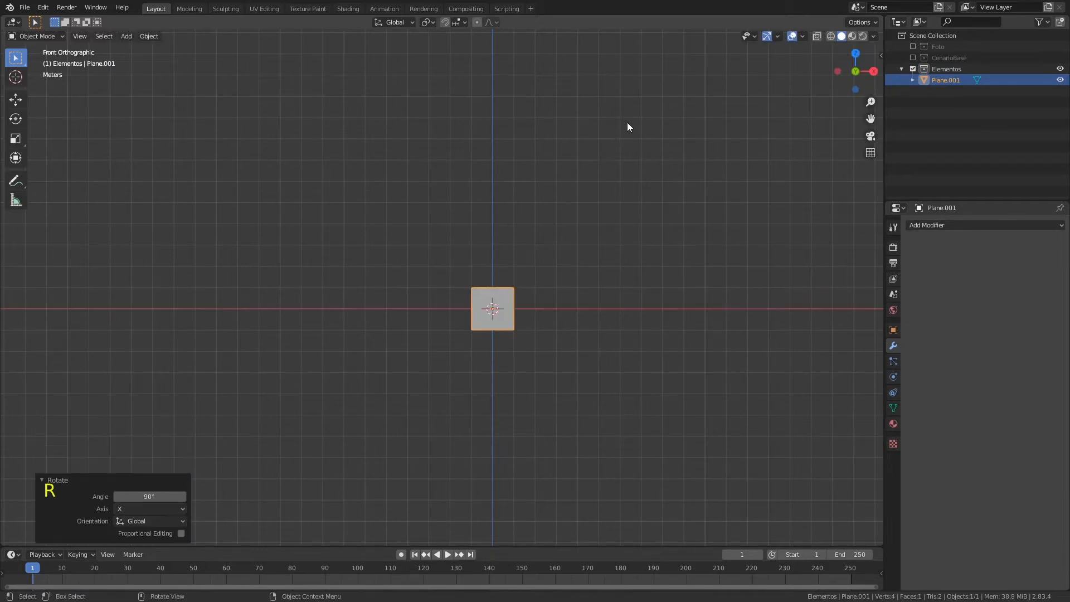
Move the plane's geometry up 1 m along Z so its base sits on the origin, and turn off proportional editing.
key("Tab")
middle_click_drag(551, 275, 577, 306, "ctrl")
type("gz")
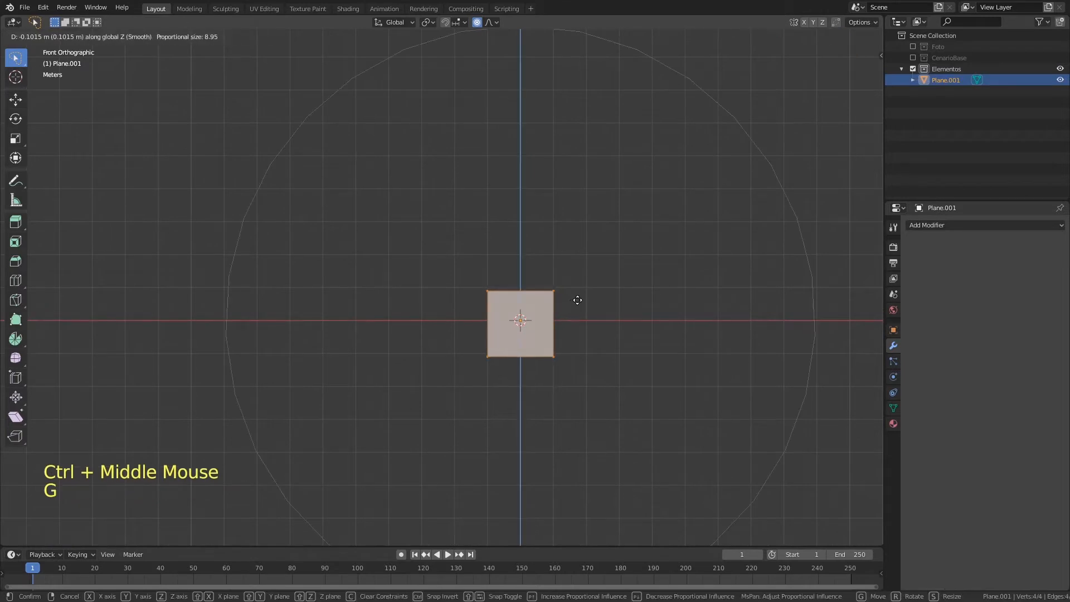
type("1")
left_click(579, 301)
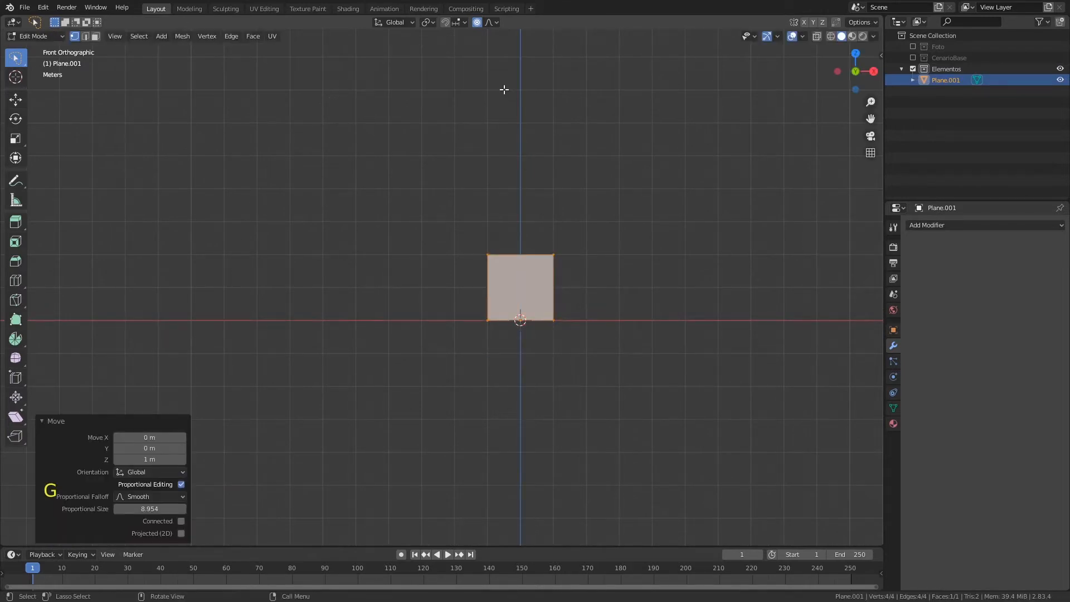
left_click(477, 22)
key("Tab")
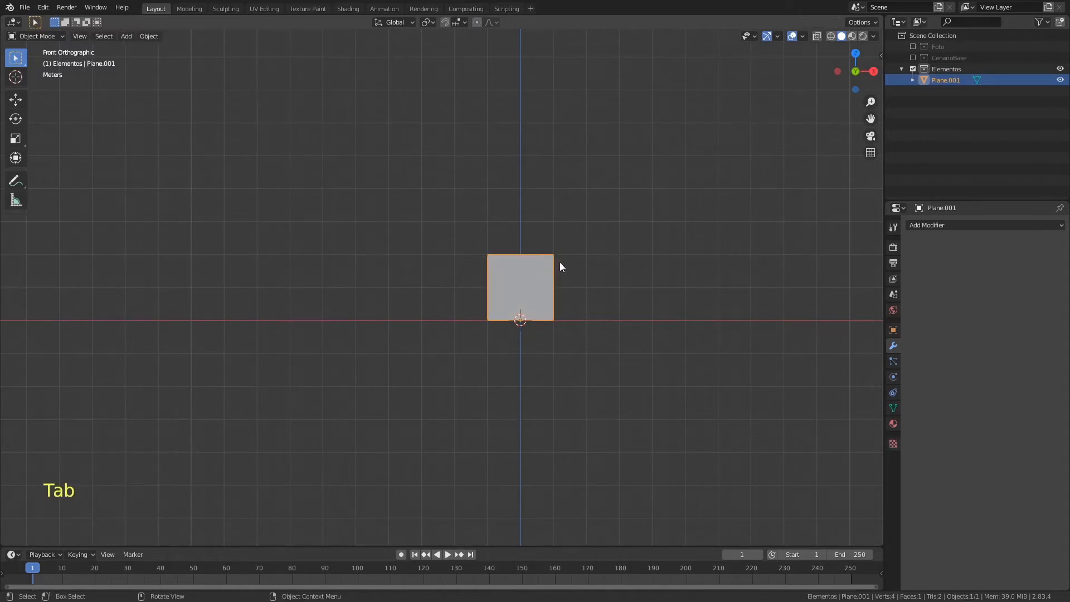
Extrude the plane's top edge in place and scale the new edge to about 0.627.
key("Tab")
middle_click_drag(556, 294, 535, 224, "ctrl")
left_click(686, 273)
left_click_drag(491, 198, 683, 252)
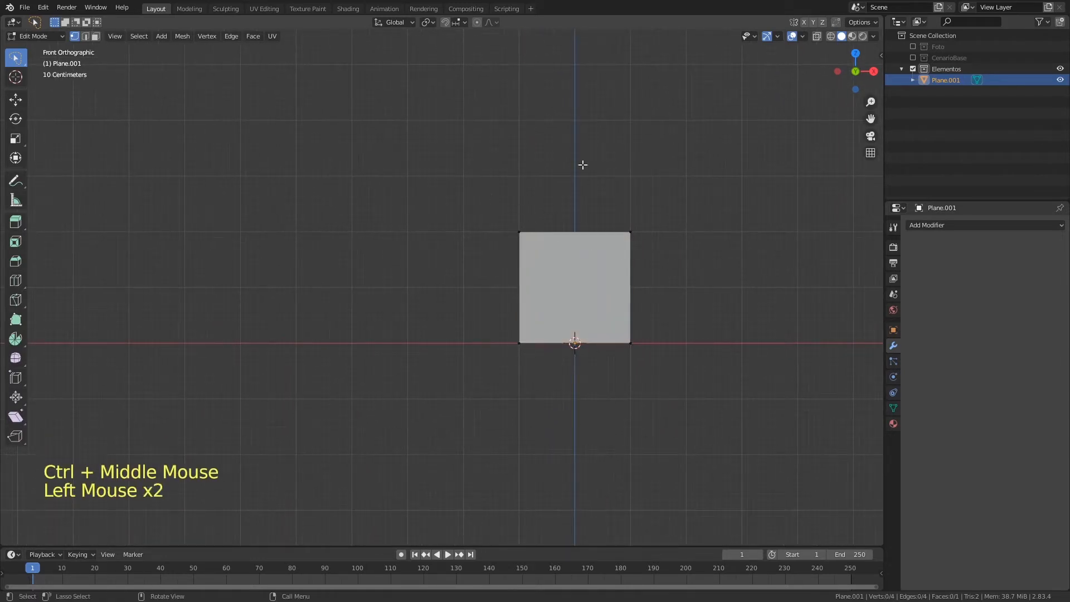
left_click_drag(467, 171, 661, 254)
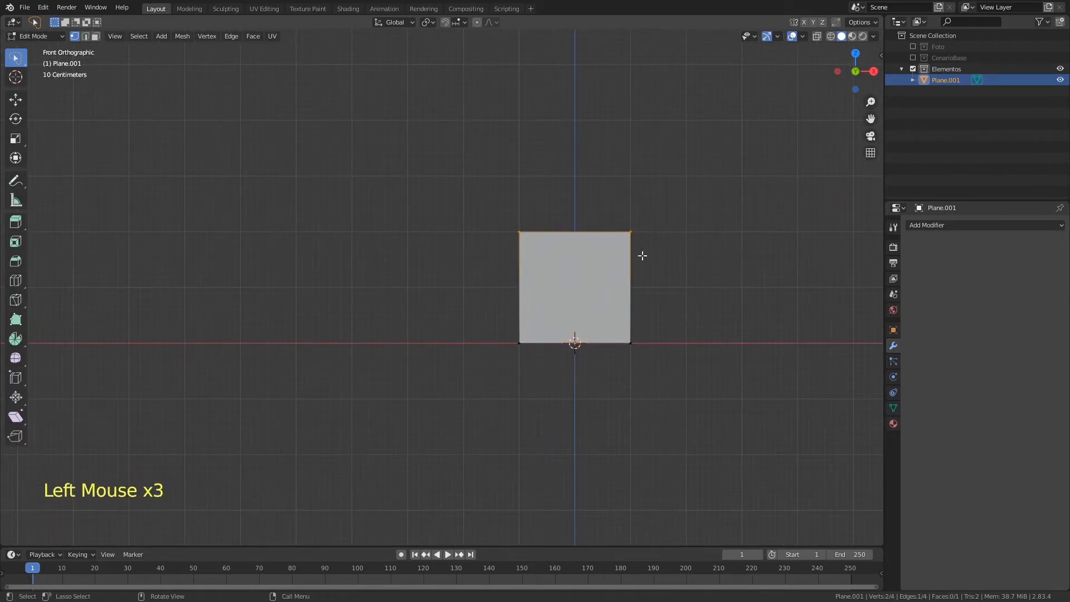
key("e")
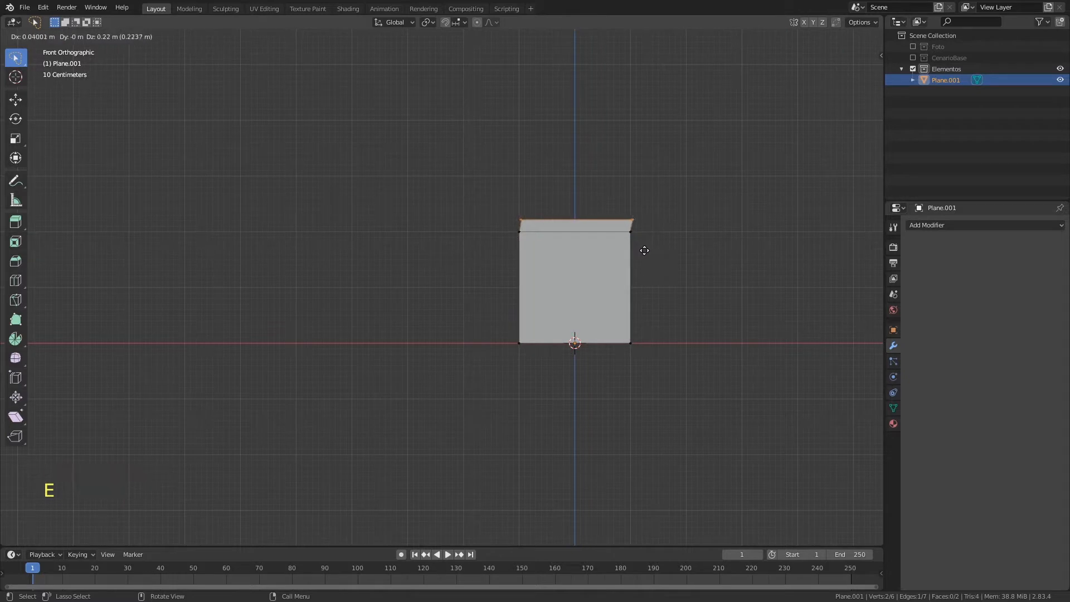
key("s")
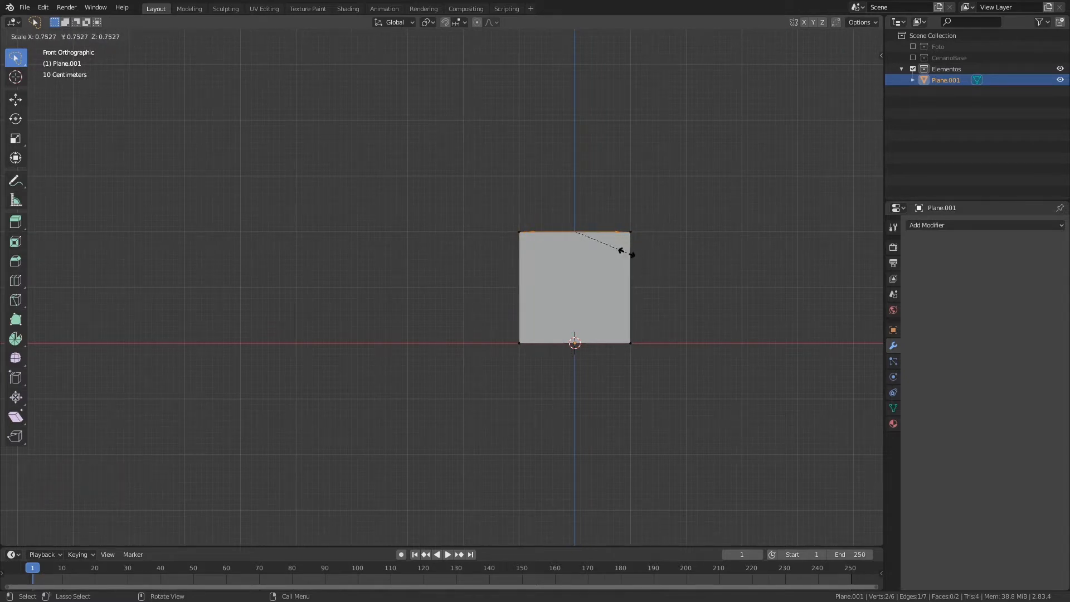
left_click(616, 251)
Raise the extruded edge about 0.17 m along Z and widen it along X by a factor of about 1.258.
key("g")
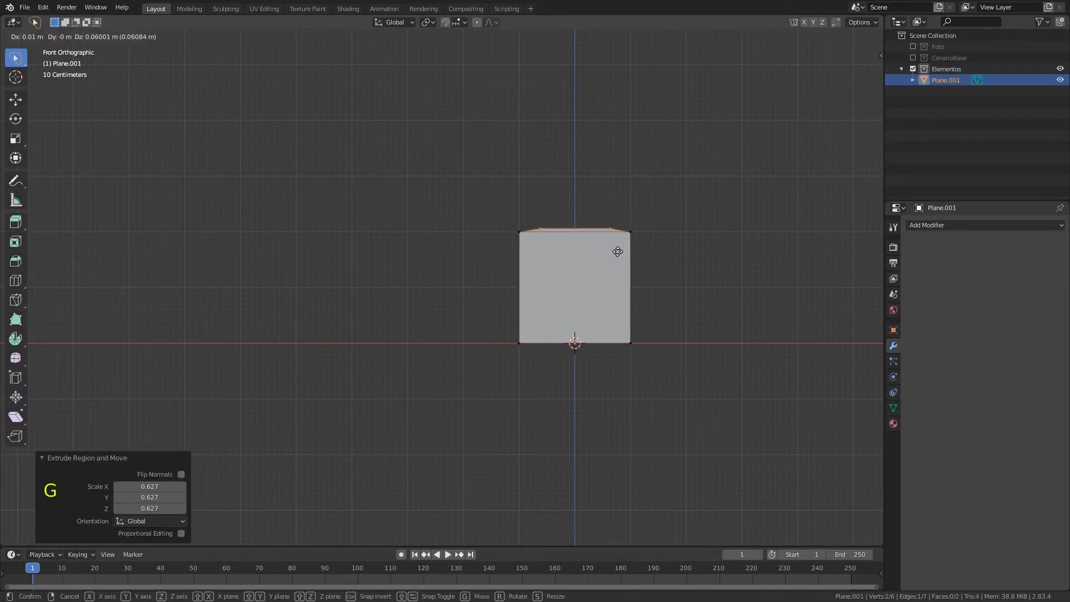
key("z")
left_click(617, 245)
key("s")
key("x")
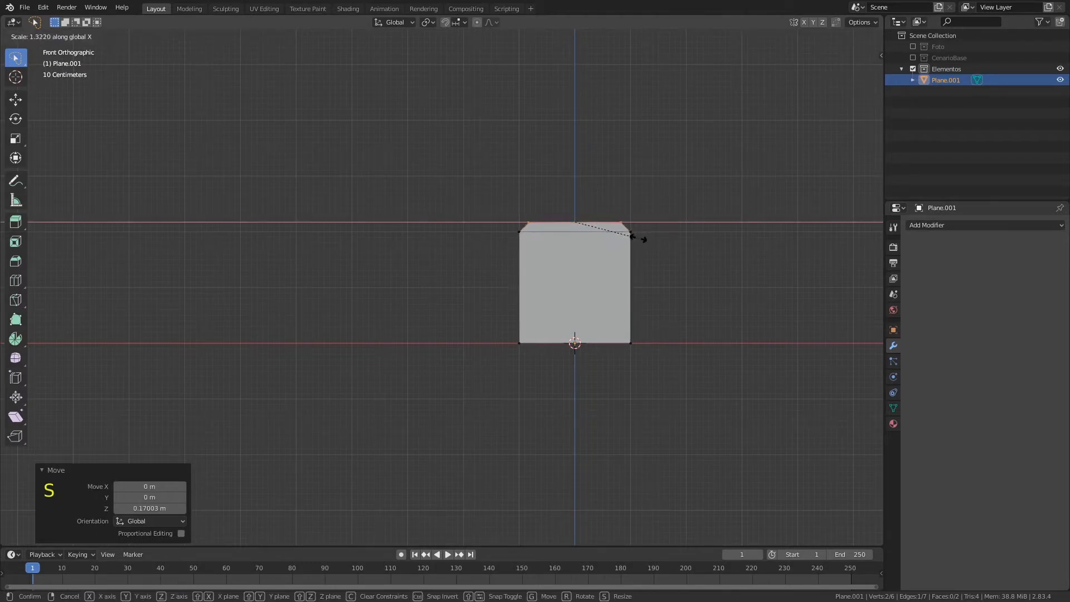
left_click(634, 238)
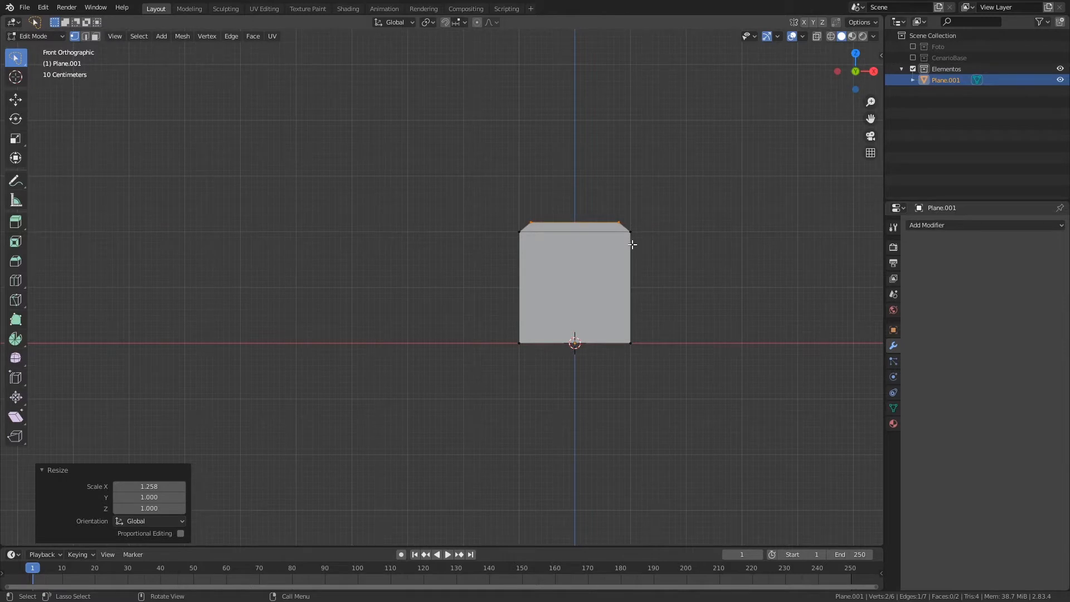
Extrude the top edge up about 0.27 m, scale it to about 0.323, and lower it about 0.14 m along Z.
key("e")
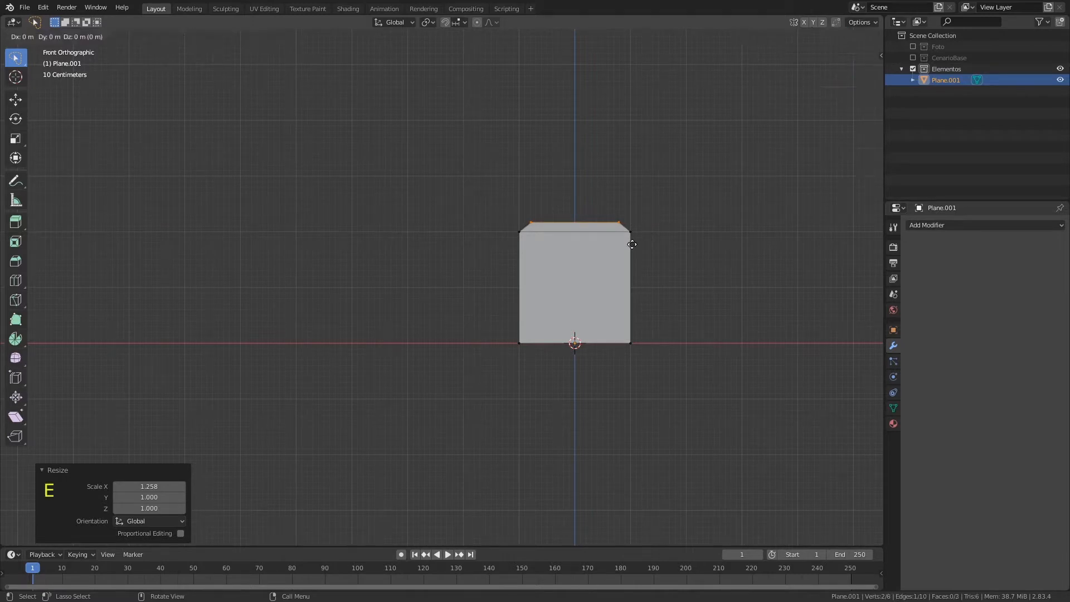
left_click(625, 231)
key("s")
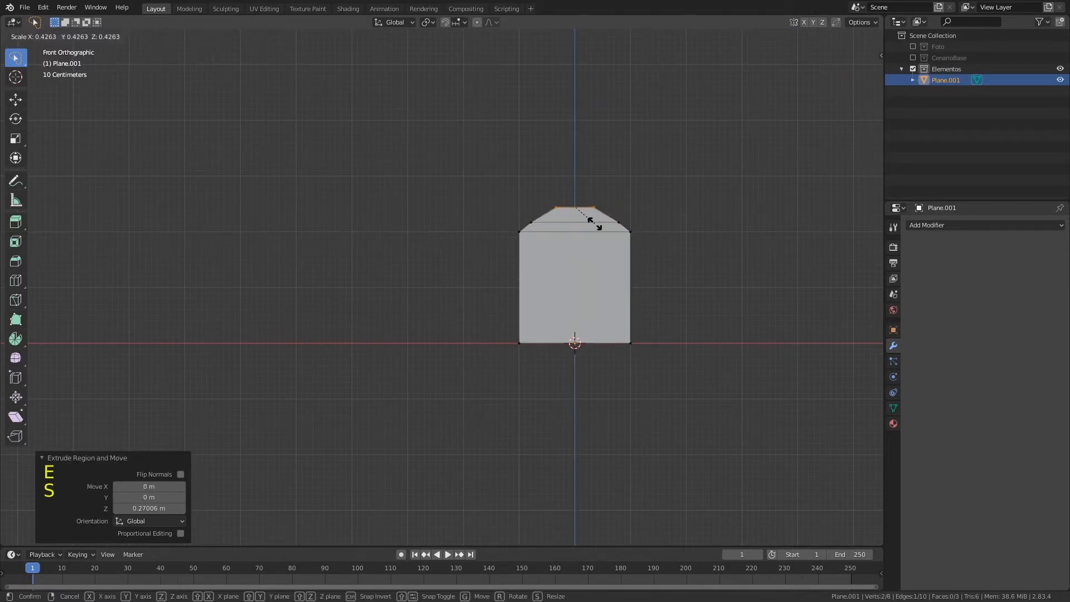
left_click(590, 219)
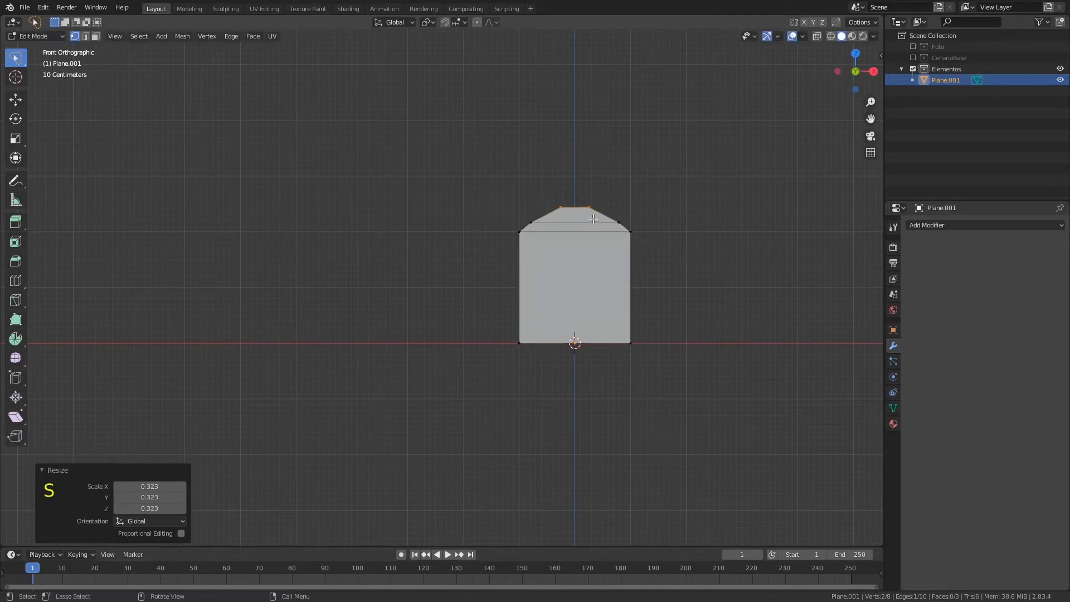
key("g")
key("z")
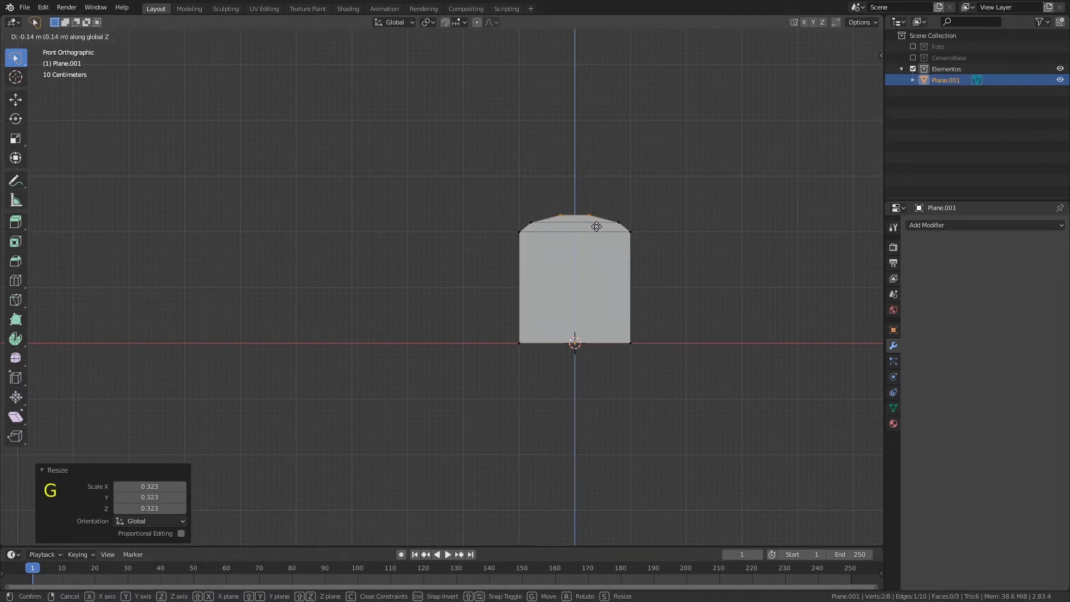
left_click(596, 227)
Extrude the topmost edge up about 0.05 m, scale it to about 0.341, and lower it about 0.017 m along Z.
middle_click_drag(596, 226, 664, 217, "ctrl")
key("e")
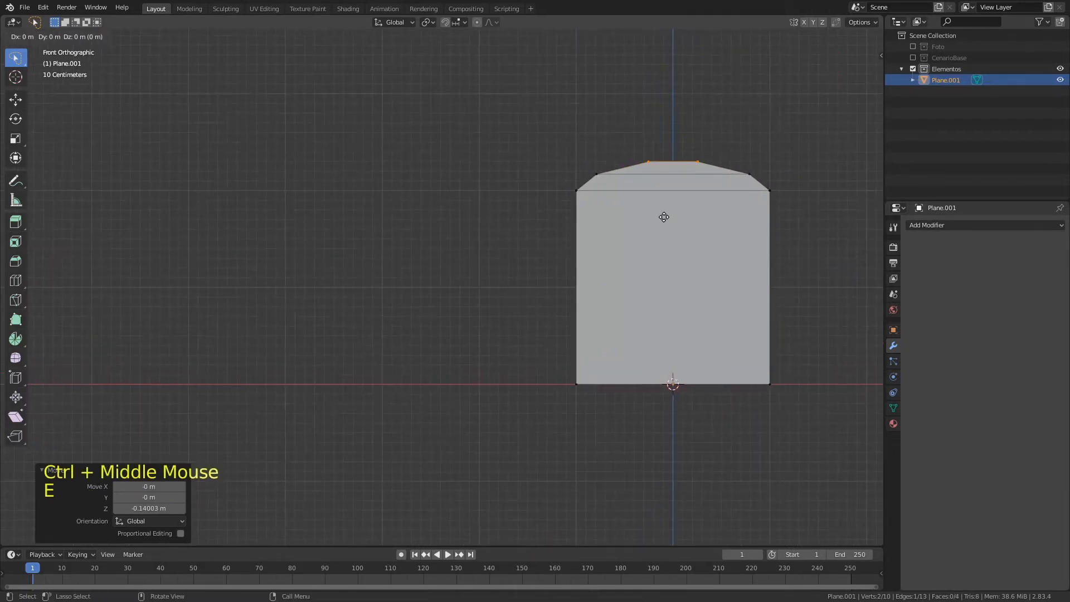
left_click(660, 212)
key("s")
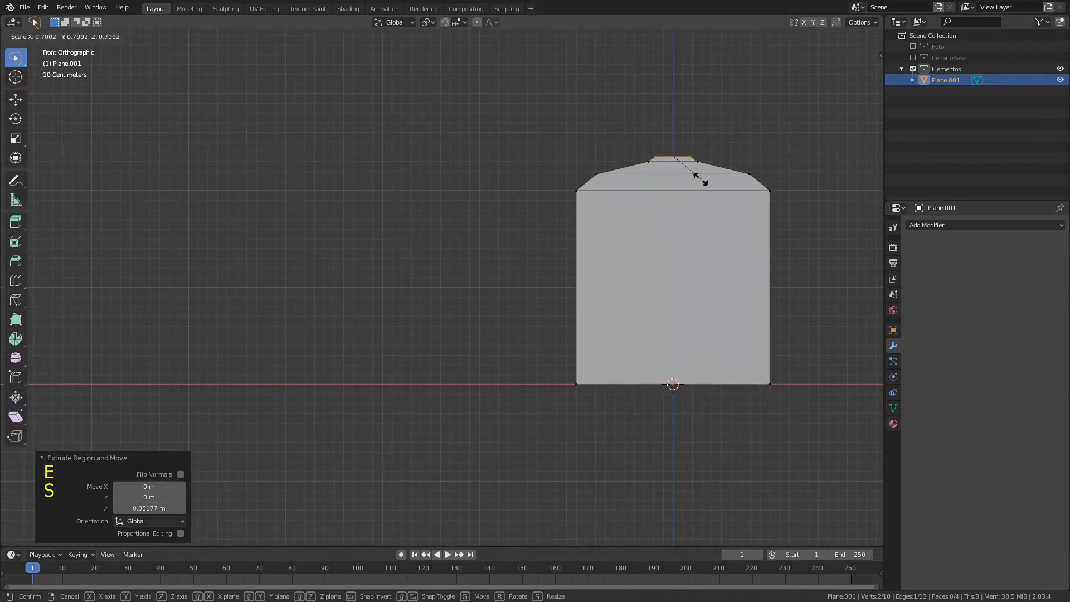
left_click(674, 167)
key("g")
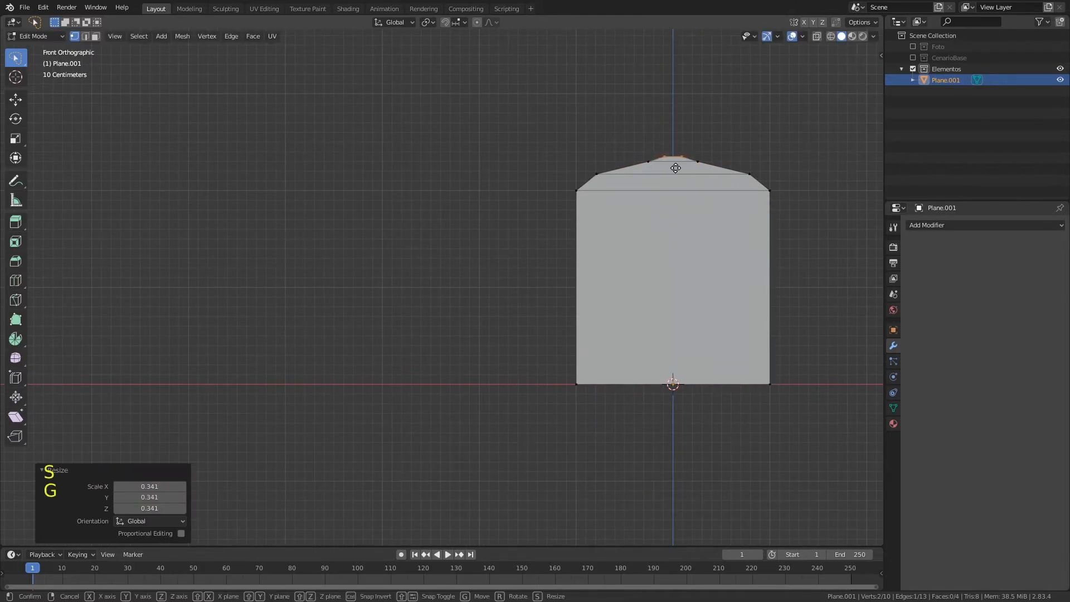
key("z")
left_click(677, 169)
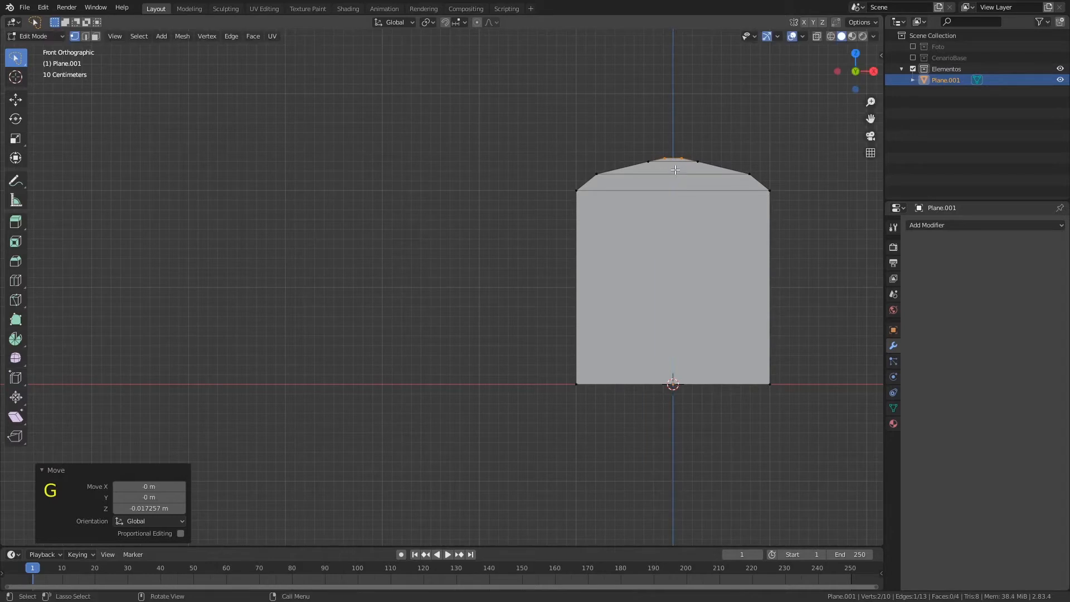
Select the horizontal edge just below the topmost one in edge select mode and widen it to round the arch.
key("2")
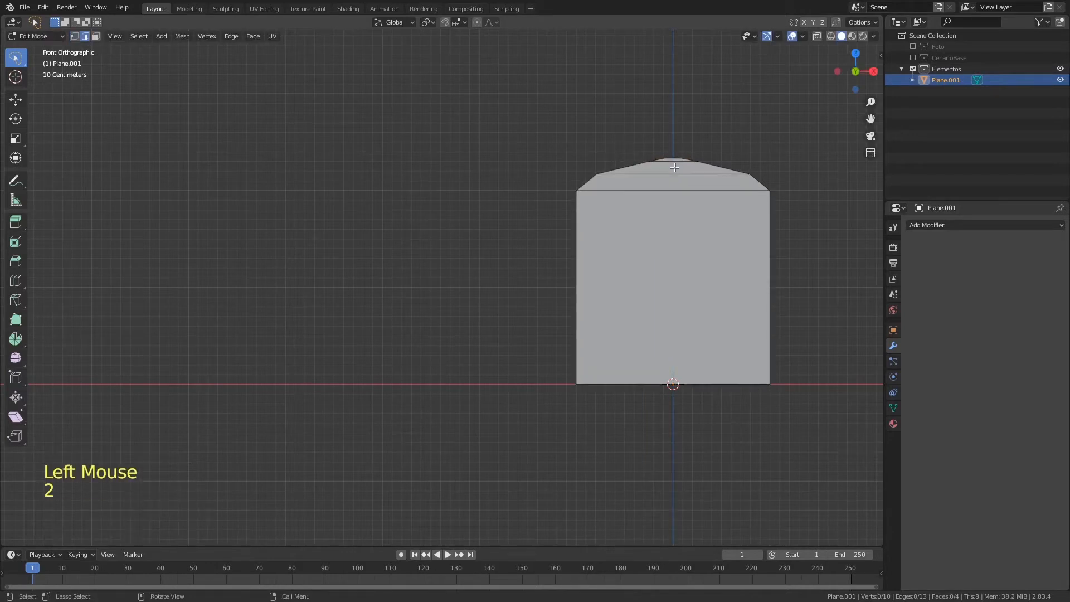
left_click(675, 162)
left_click(682, 161)
key("s")
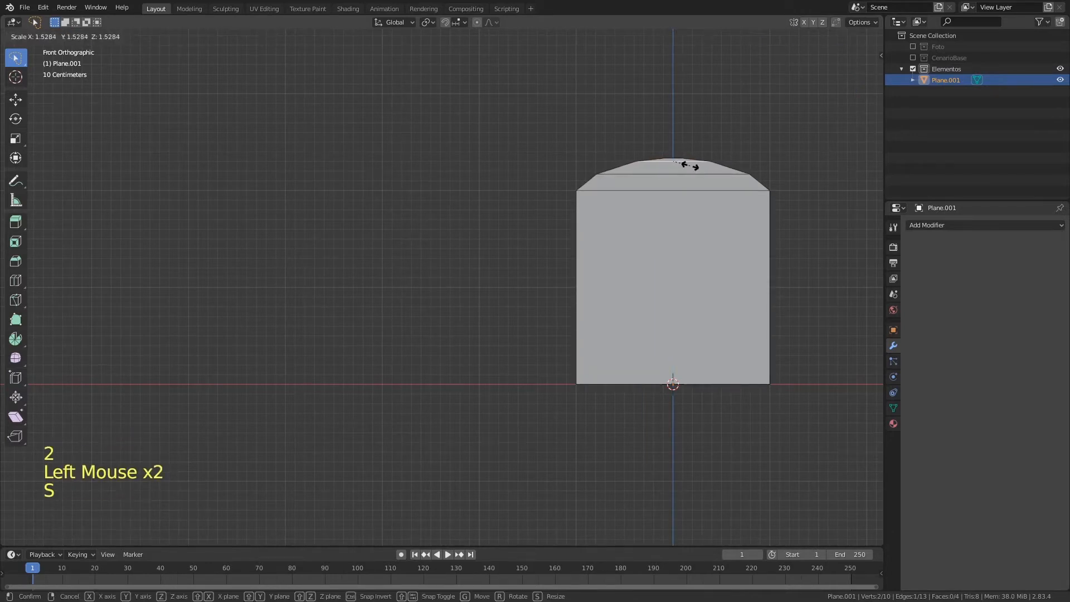
left_click(691, 166)
key("Tab")
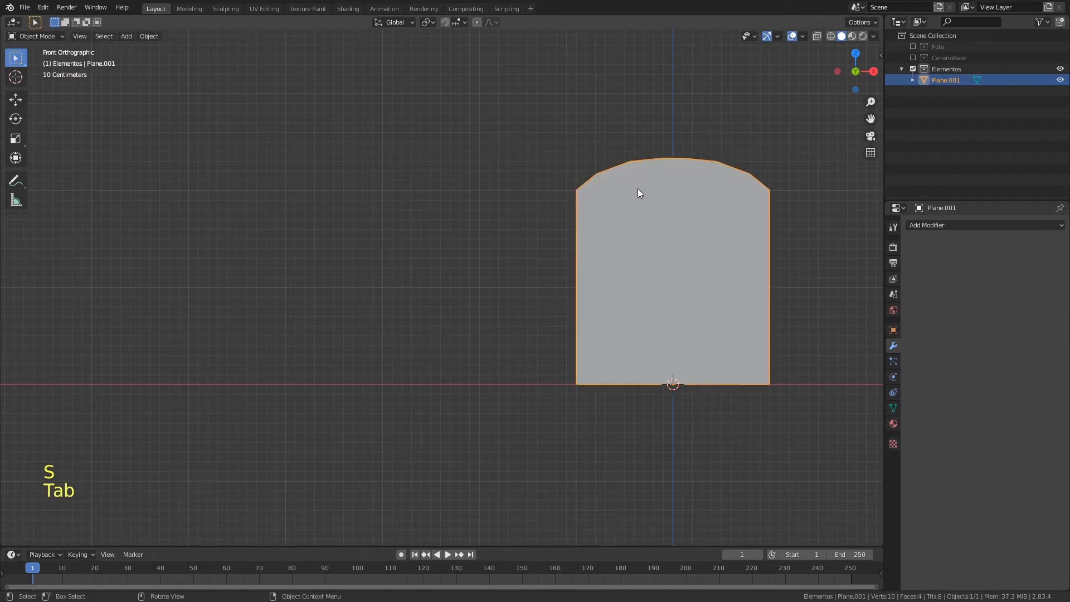
Select all the edges of the arched top and stretch them along Z by a factor of about 1.695.
middle_click_drag(661, 217, 507, 198, "shift")
key("Tab")
left_click_drag(392, 115, 713, 237)
mouse_move(622, 107)
left_mouse_down()
mouse_move(435, 208)
mouse_move(705, 142)
left_mouse_up()
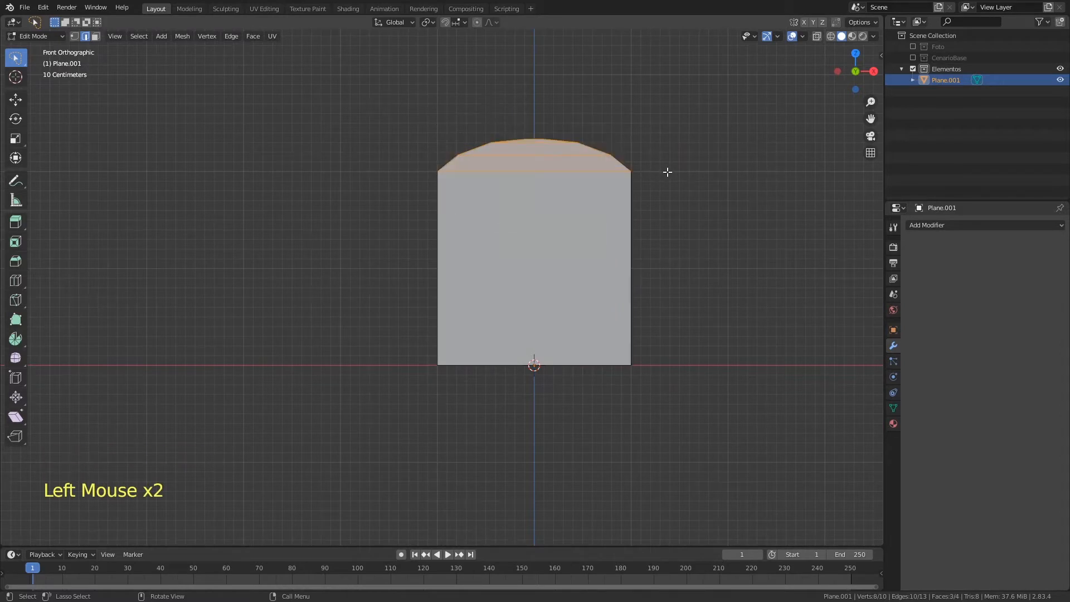
key("s")
key("z")
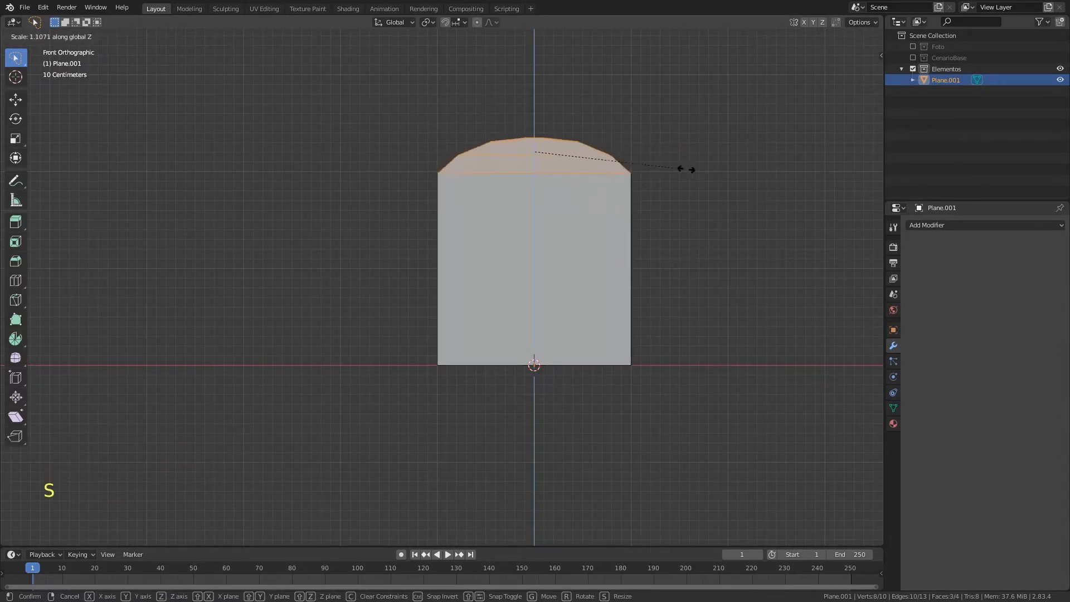
left_click(744, 206)
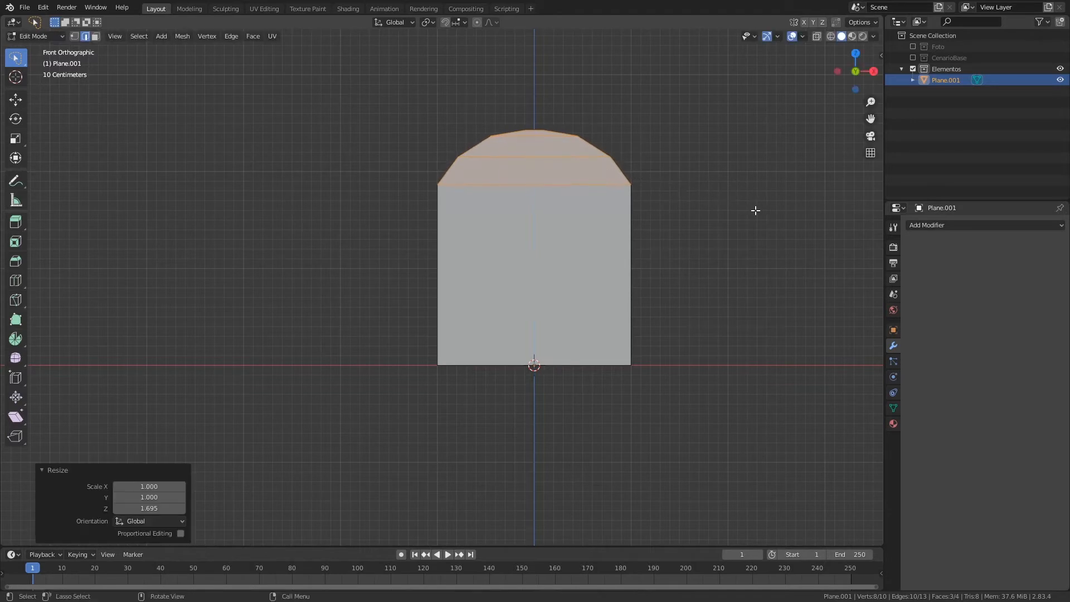
key("Tab")
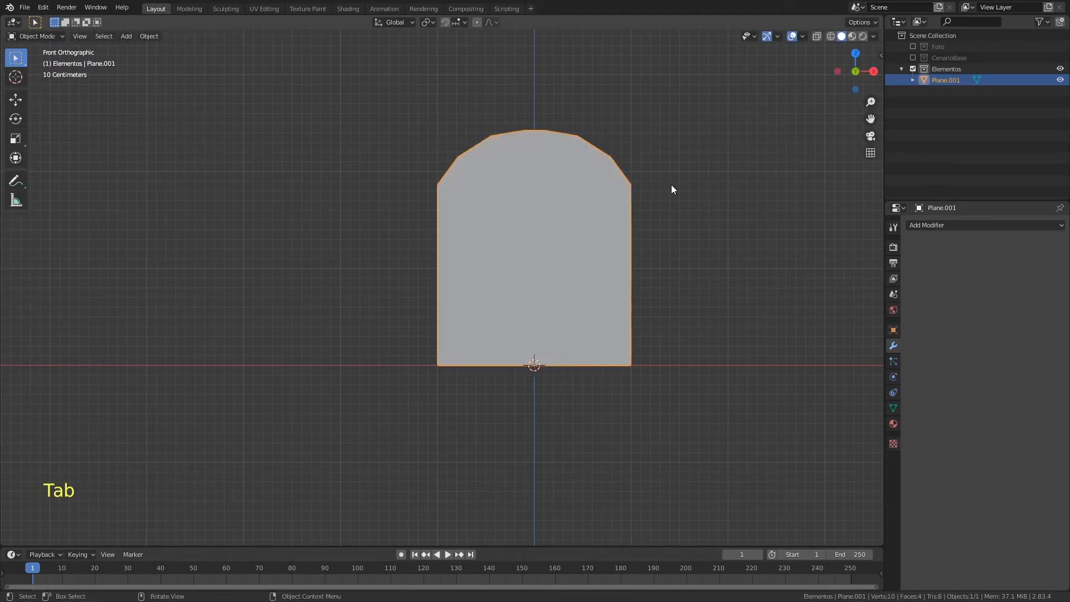
Select the whole arched mesh and extrude it along its normal to a thickness of about 0.145 m.
key("Tab")
key("a")
middle_click_drag(672, 186, 483, 221)
key("e")
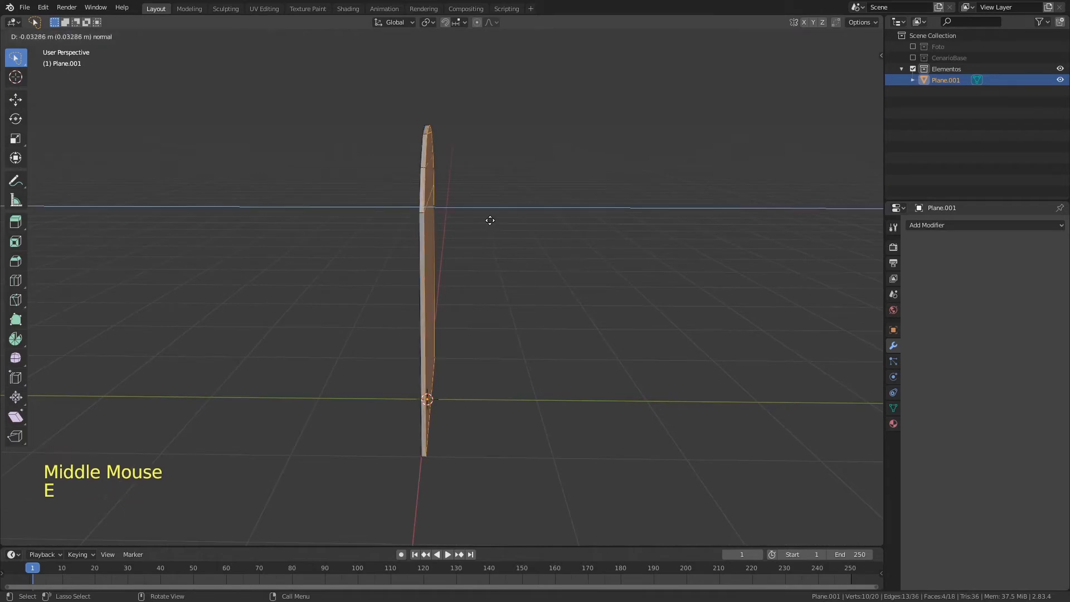
left_click(503, 219)
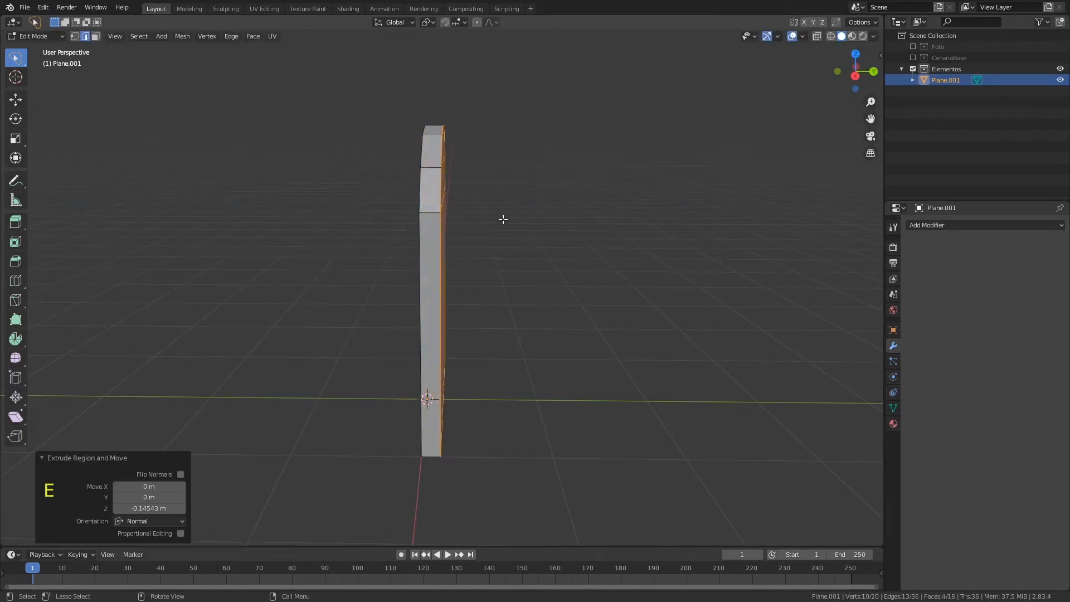
key("Tab")
middle_click_drag(506, 212, 619, 210)
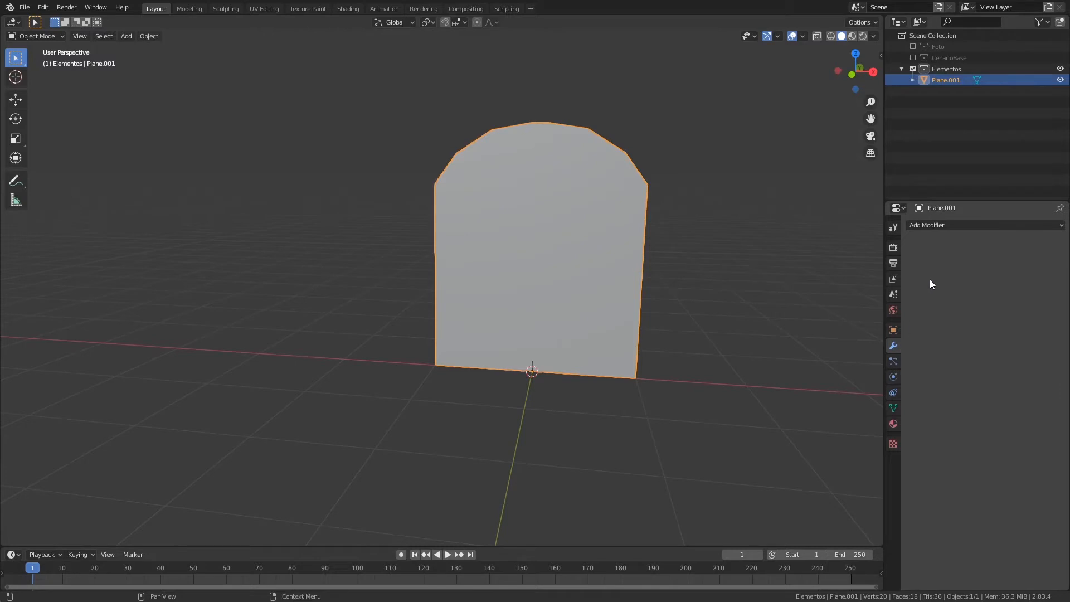
Add a Subdivision Surface modifier to the arched slab and set its shading to smooth.
left_click(937, 225)
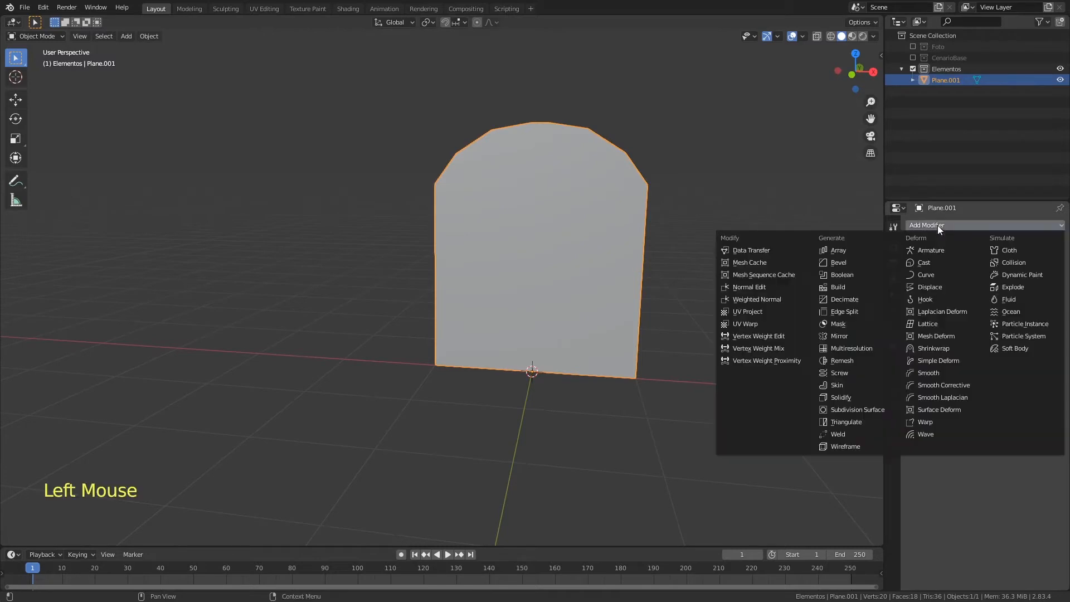
left_click(869, 408)
key("Tab")
key("Tab")
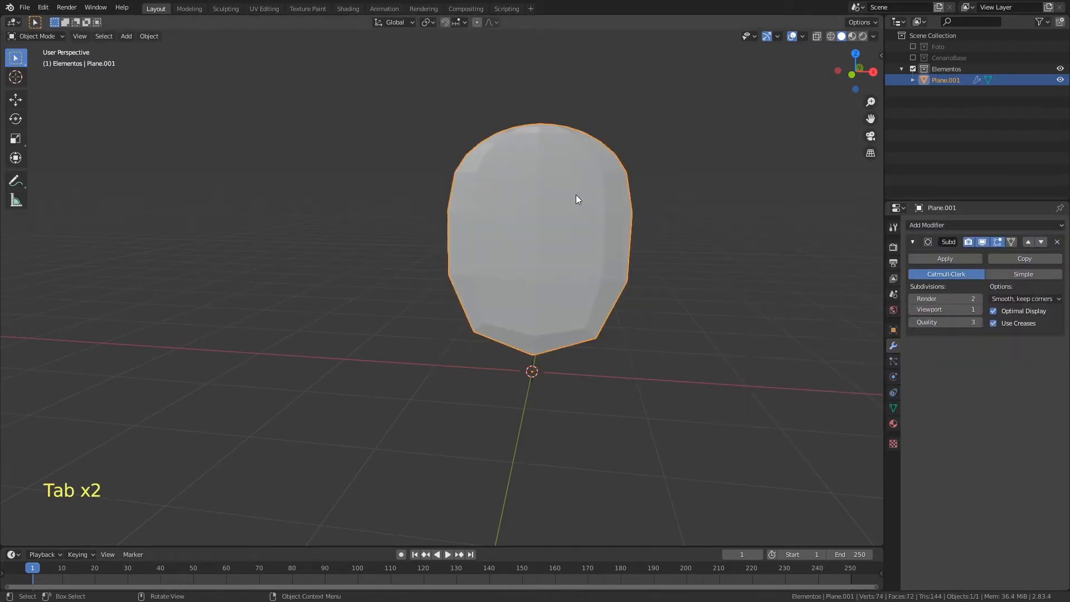
right_click(570, 177)
left_click(574, 175)
Add a horizontal loop cut to the slab and slide it down to the base with a factor of about 0.988.
key("Tab")
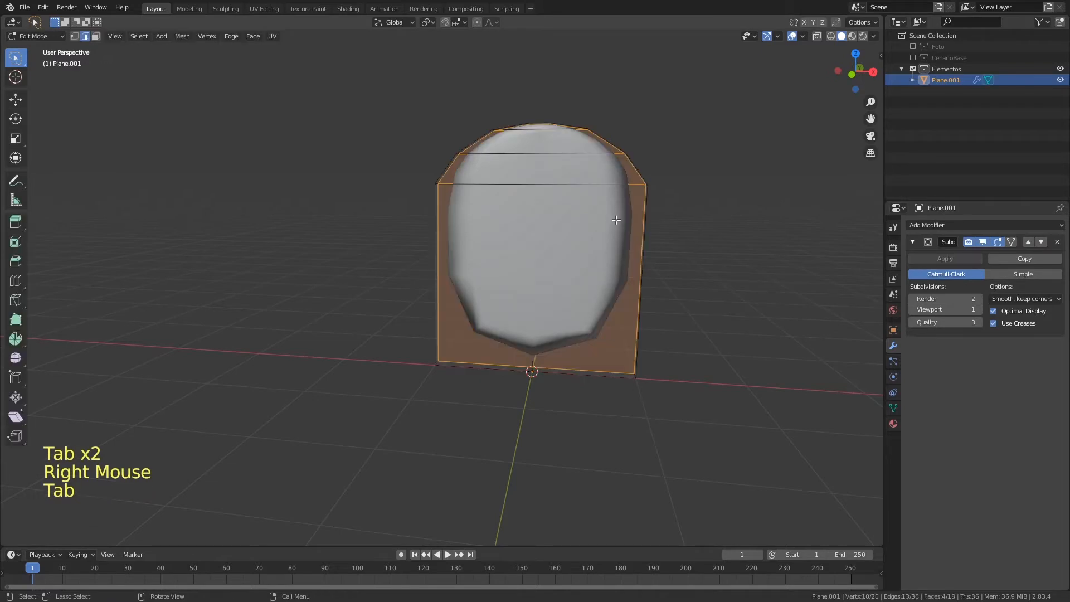
key("ctrl+r")
left_click(647, 256)
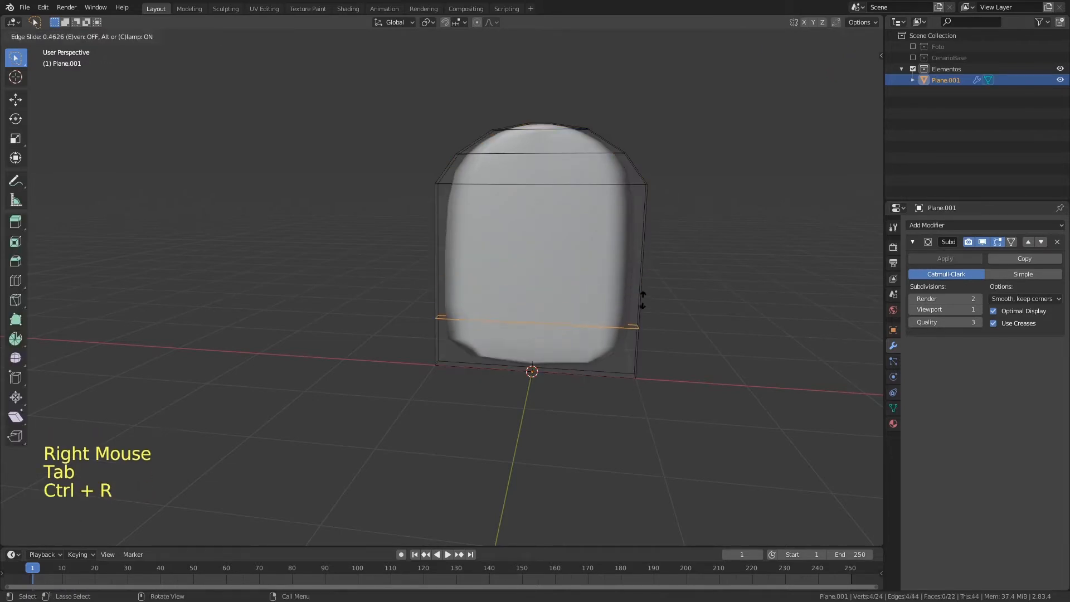
left_click(645, 350)
Add two vertical loop cuts to the slab, sliding one close to each side edge to sharpen the sides.
key("ctrl+r")
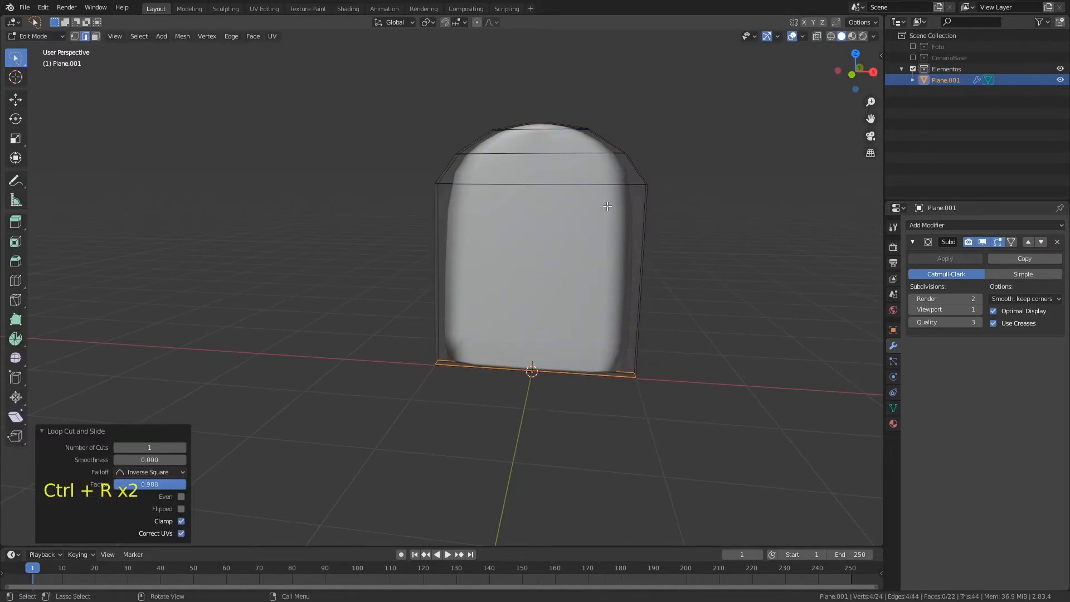
key("ctrl+r")
left_click(604, 176)
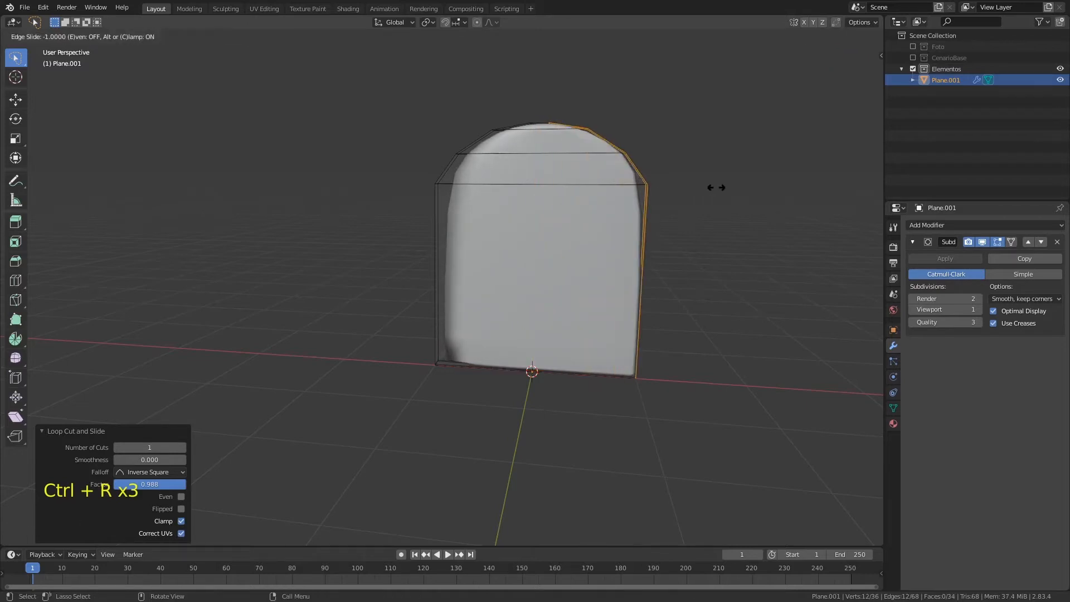
left_click(700, 191)
key("ctrl+r")
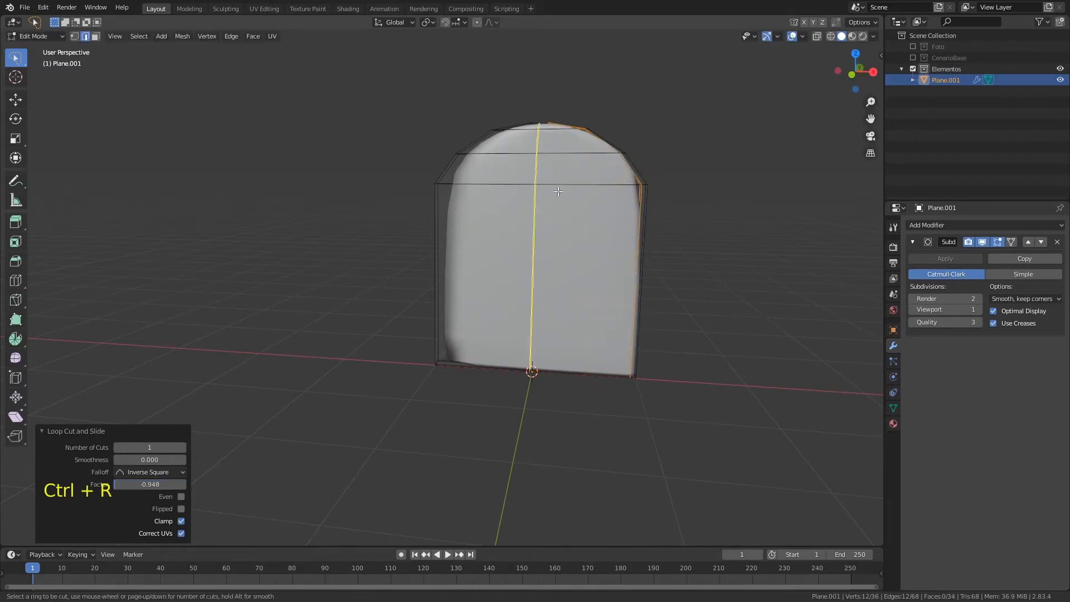
left_click(532, 184)
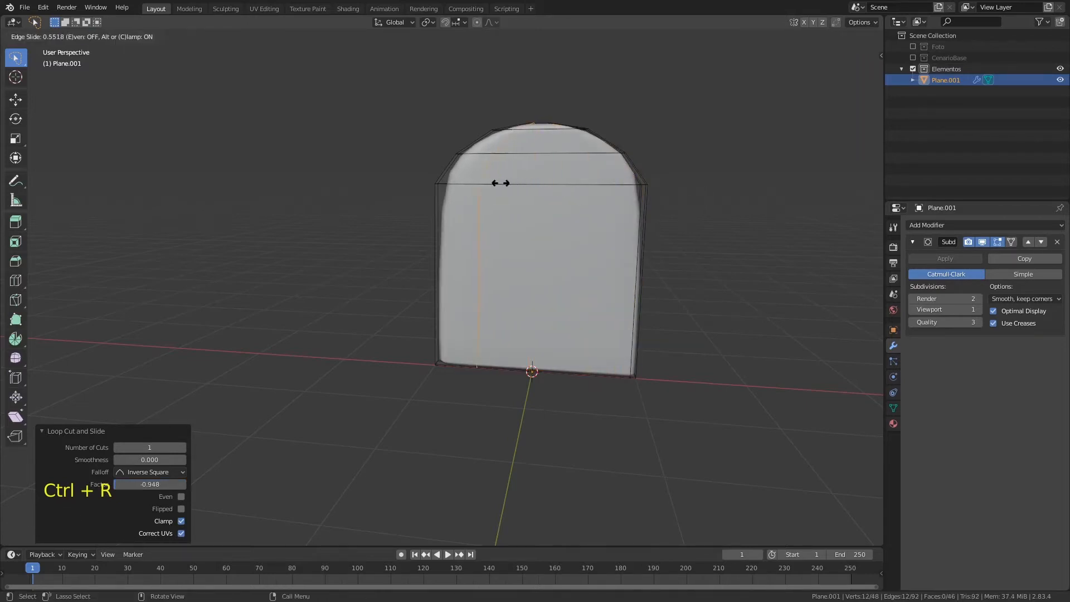
left_click(454, 182)
Return to Object Mode, save the file, and inspect the smoothed slab from its side and back.
key("Tab")
mouse_move(609, 207)
middle_mouse_down()
mouse_move(728, 207)
mouse_move(677, 170)
mouse_move(596, 217)
mouse_move(594, 248)
mouse_move(678, 200)
mouse_move(573, 205)
mouse_move(588, 189)
mouse_move(585, 238)
mouse_move(597, 210)
middle_mouse_up()
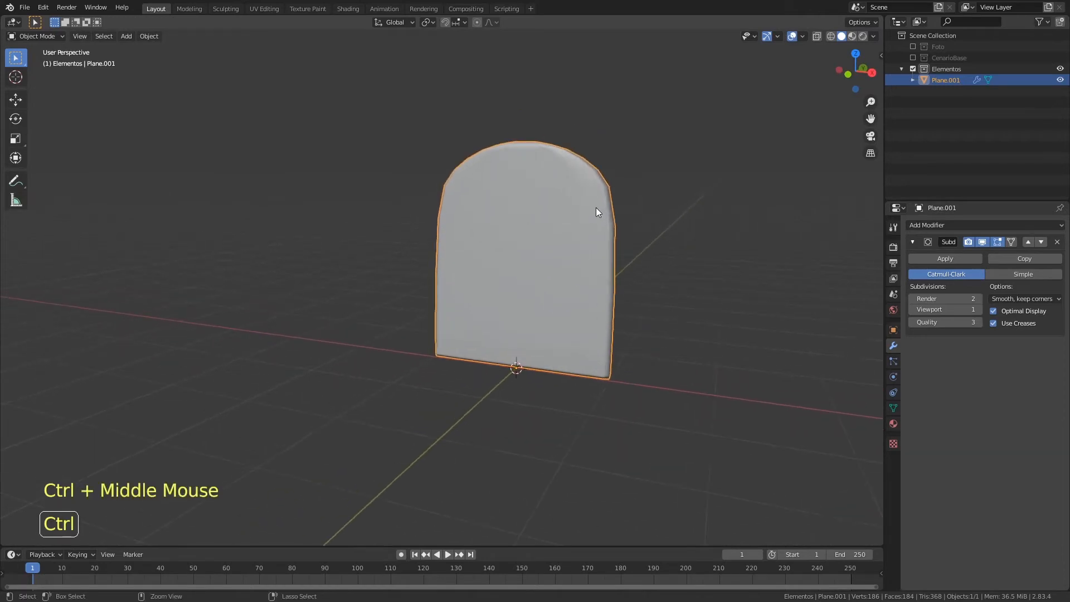
key("ctrl+s")
middle_click_drag(534, 112, 602, 140)
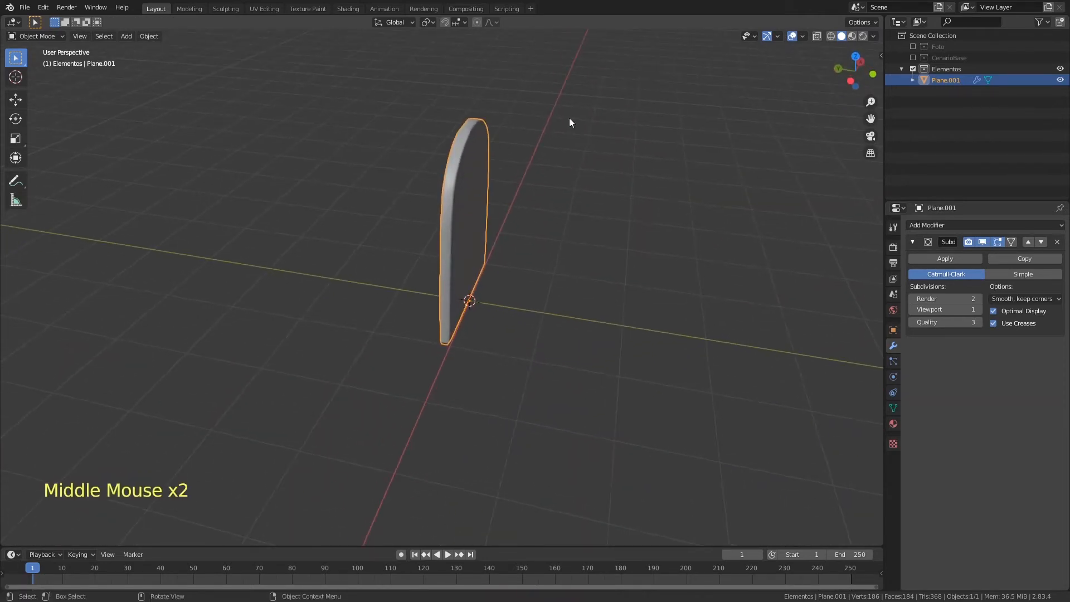
middle_click_drag(515, 193, 532, 151)
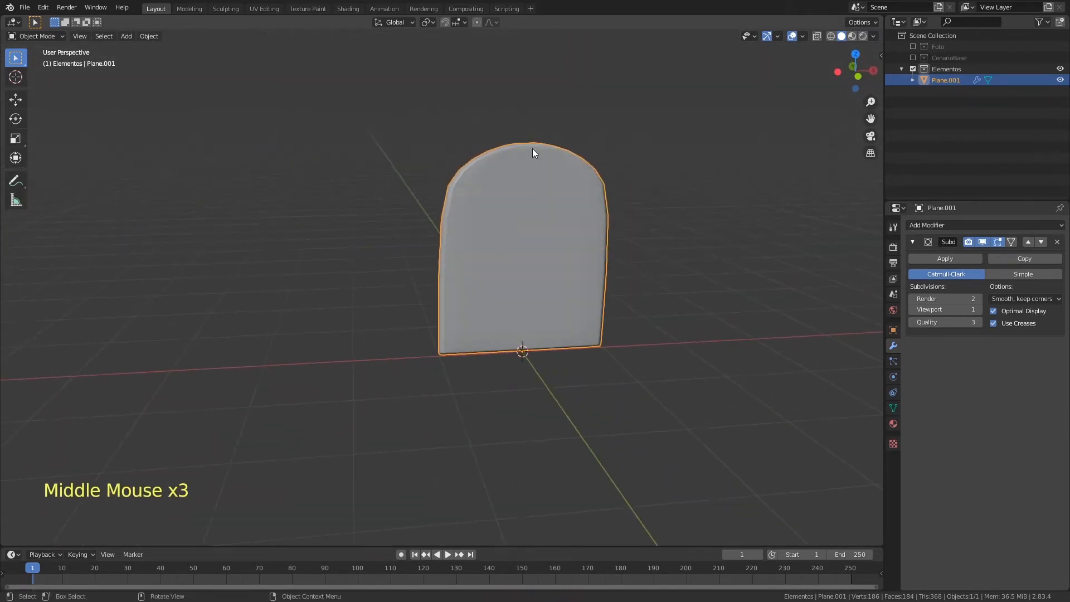
Switch to the UV Editing workspace and show the slab close up in orthographic projection with its entire mesh selected.
left_click(265, 9)
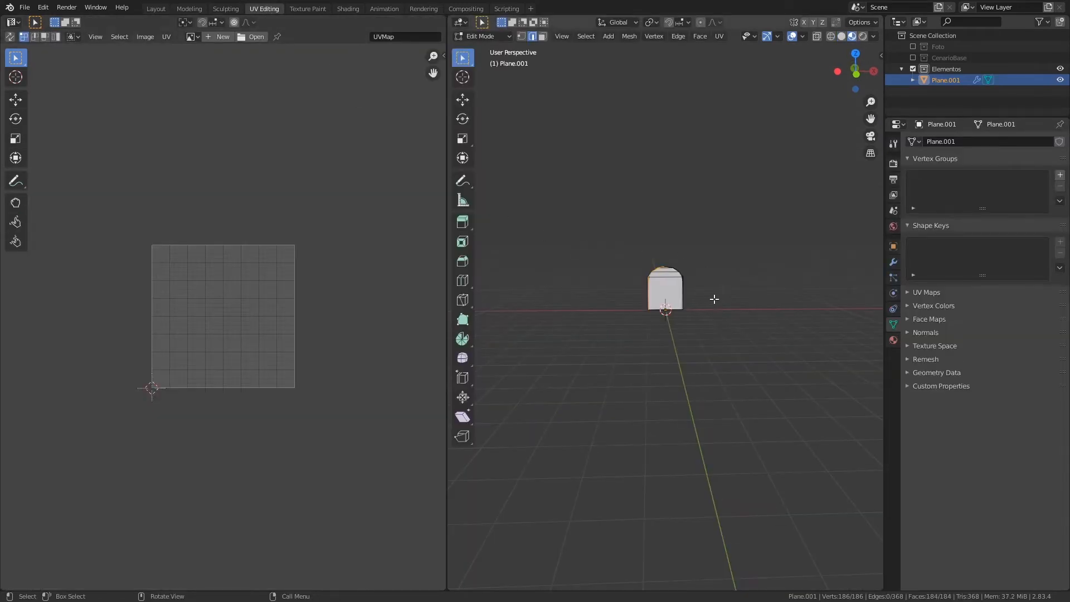
scroll(696, 335, "up", 4)
scroll(716, 261, "down", 1)
key("KP_5")
key("KP_1")
scroll(687, 267, "up", 4)
middle_click_drag(687, 267, 627, 243)
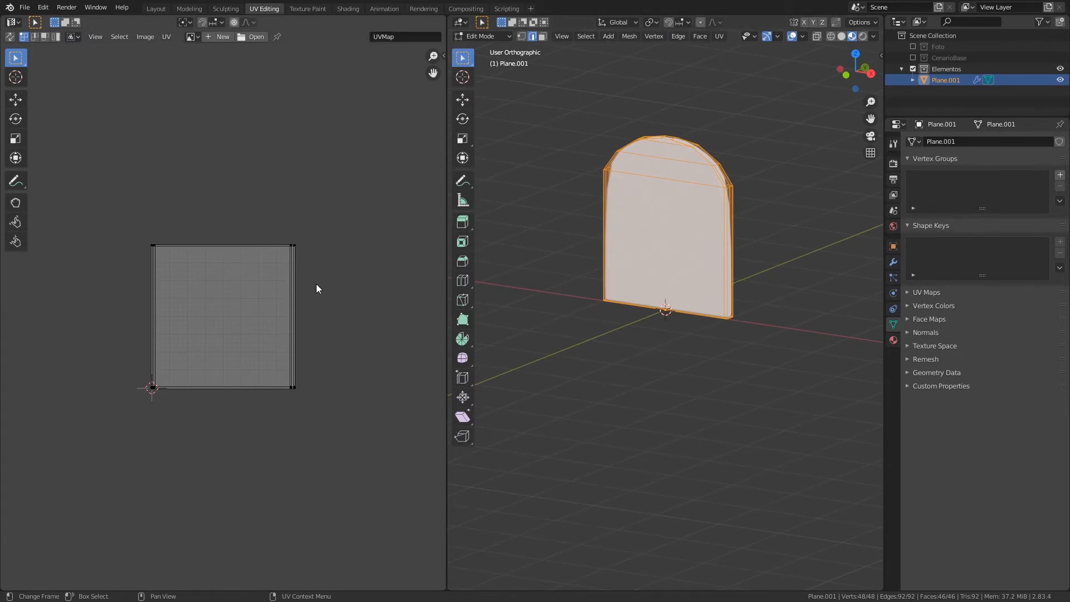
Select only the slab's four large front faces in face select mode, ready for UV mapping from the front.
key("3")
key("n")
mouse_move(640, 182)
middle_mouse_down()
mouse_move(660, 178)
mouse_move(646, 180)
middle_mouse_up()
left_click_drag(682, 253, 666, 139)
left_click_drag(678, 215, 646, 144)
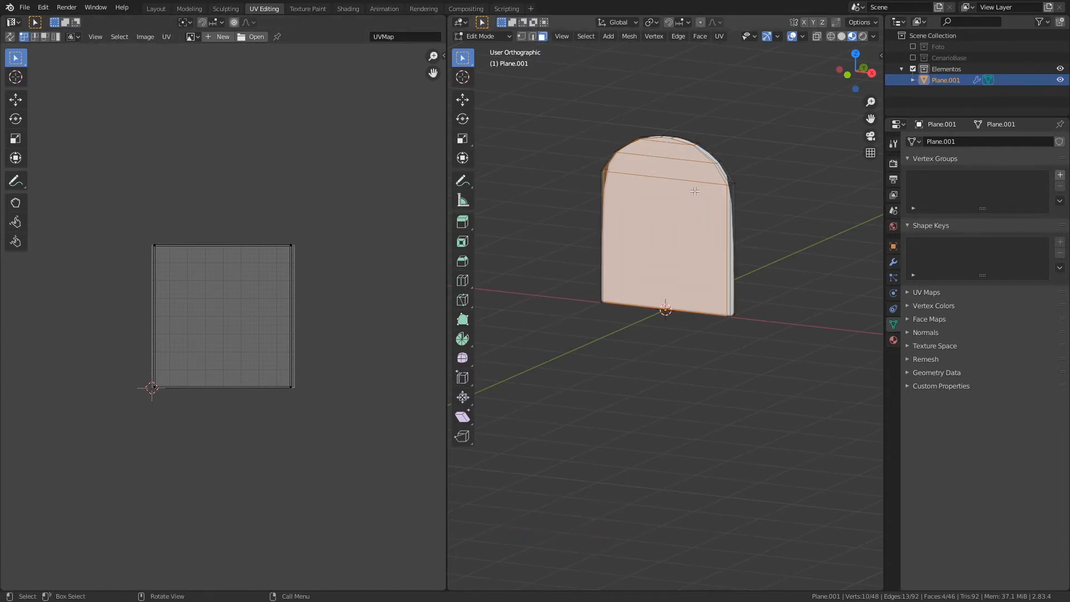
key("KP_1")
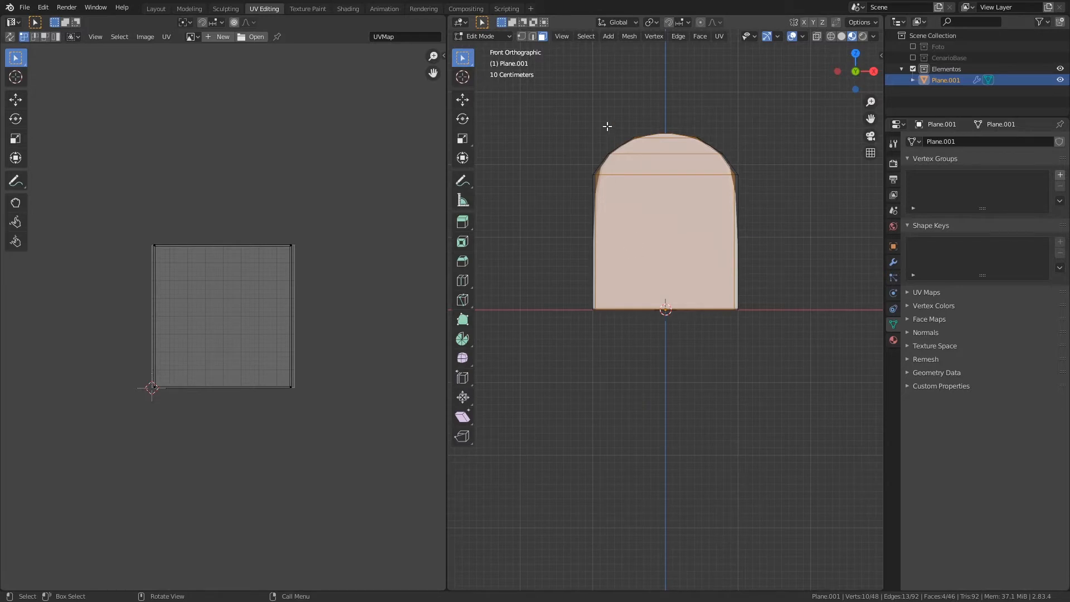
left_click(167, 36)
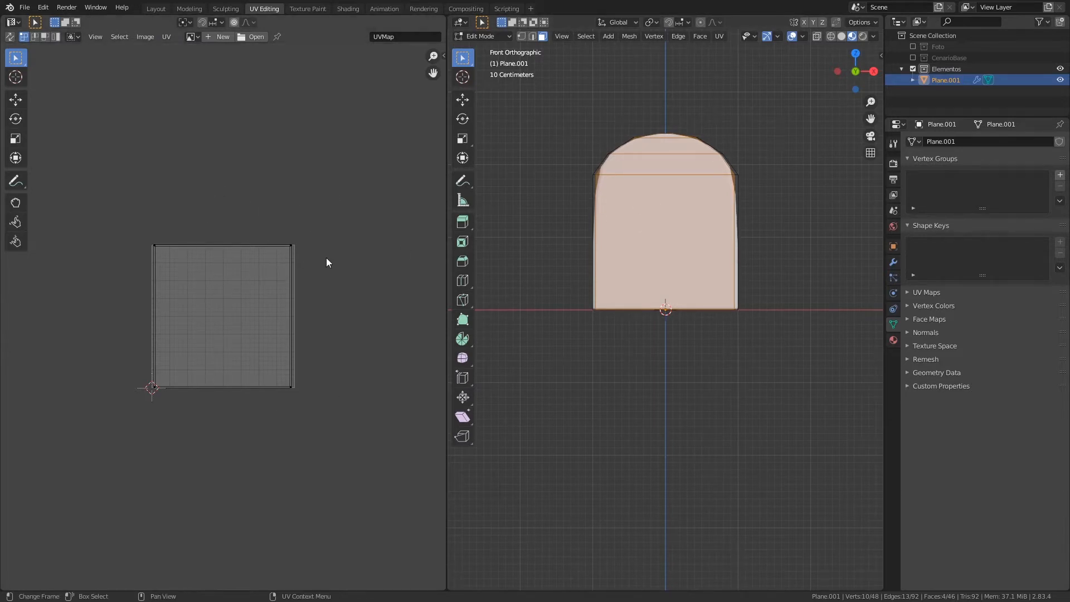
middle_click_drag(700, 203, 653, 206)
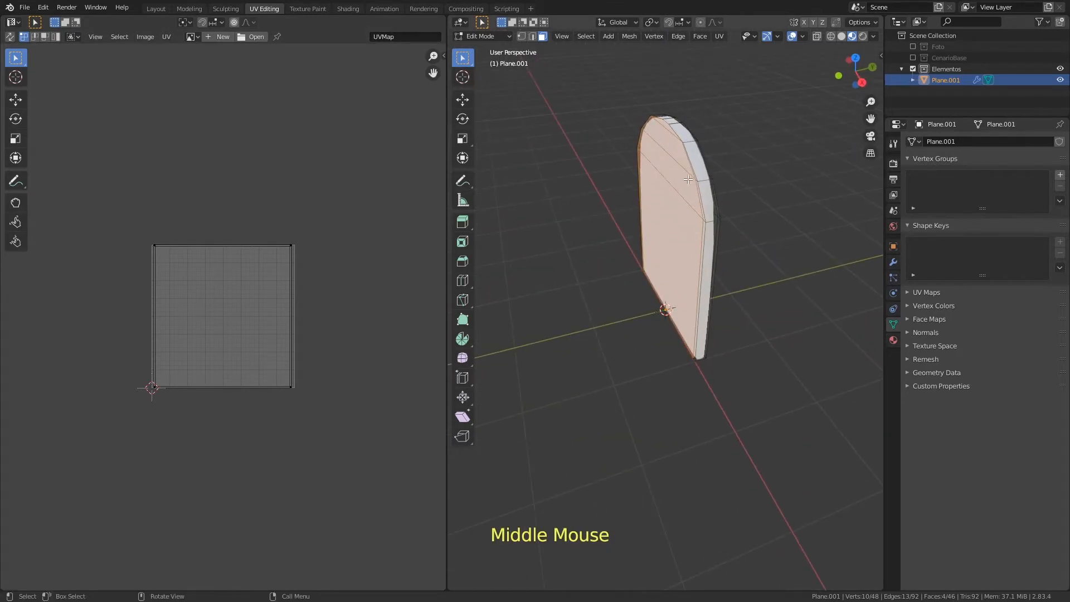
Unwrap the slab's four selected front faces.
middle_click_drag(673, 176, 709, 162)
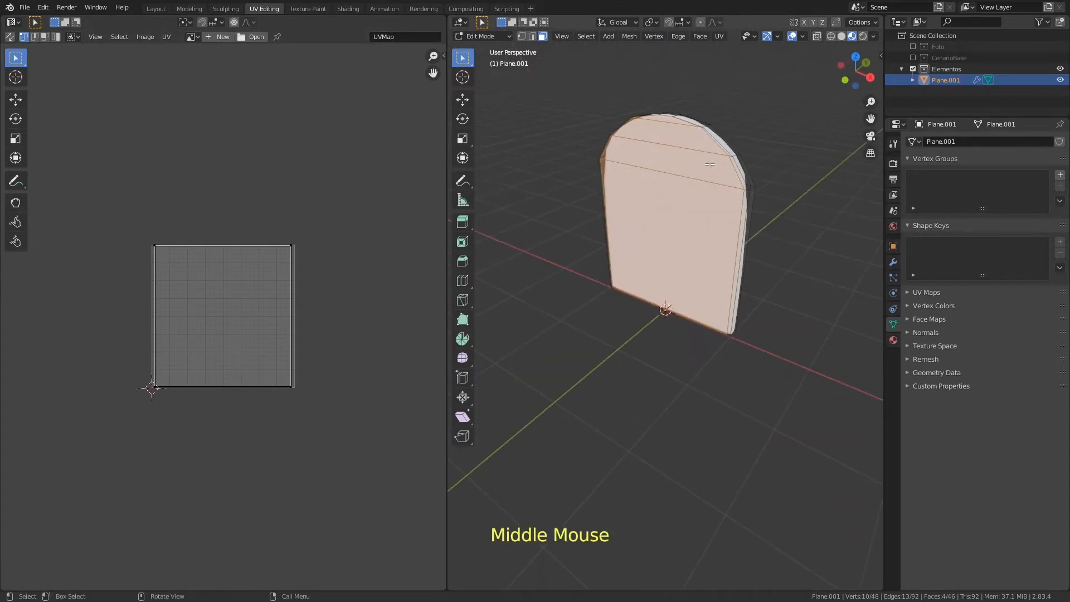
key("a")
key("ctrl+z")
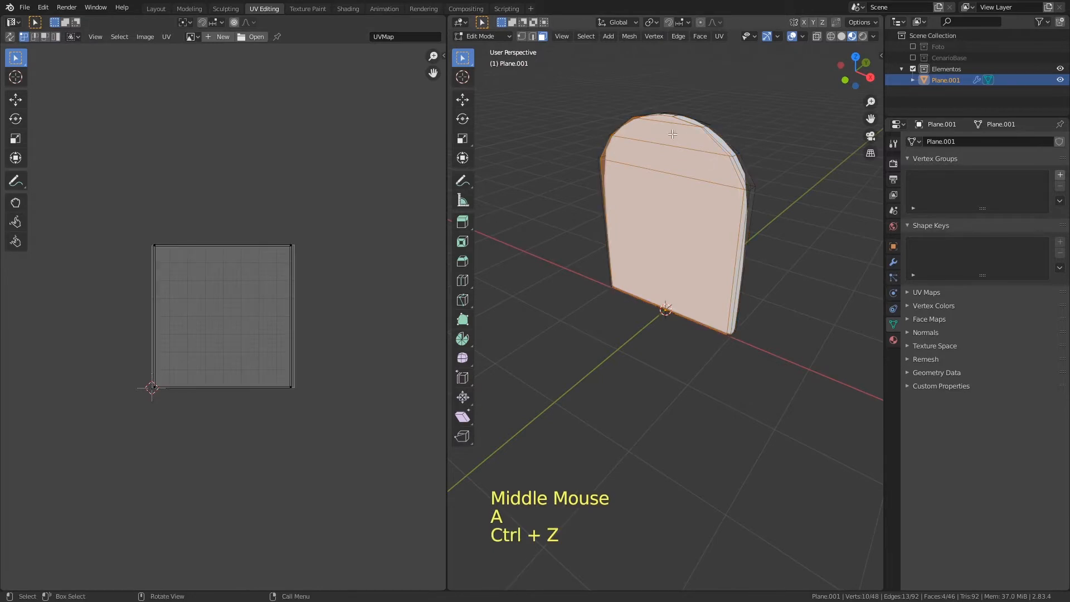
key("u")
left_click(680, 173)
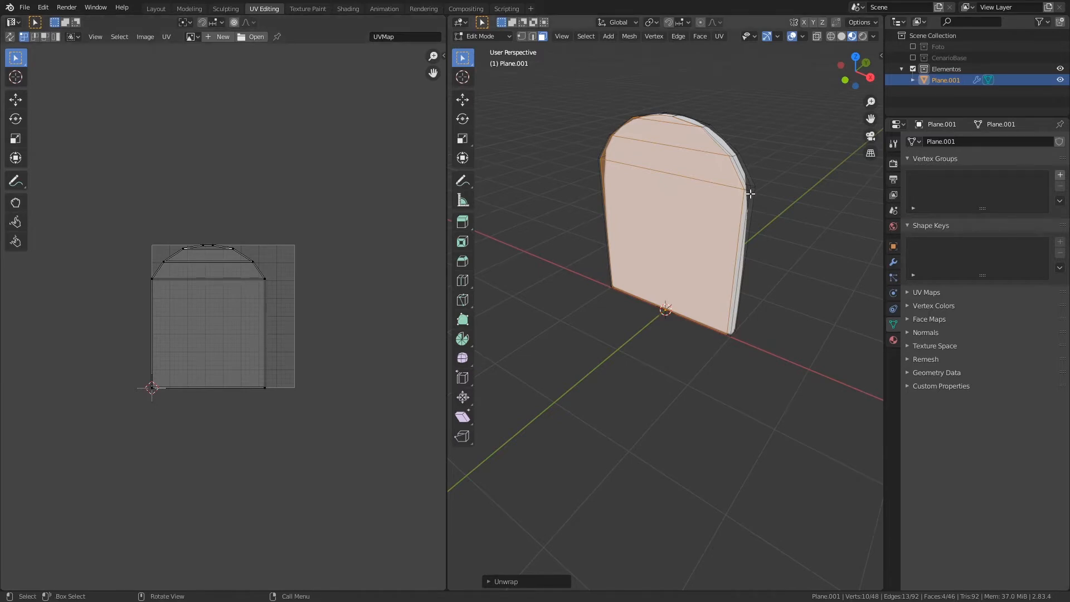
Invert the face selection and unwrap the slab's back, sides and remaining faces.
key("ctrl+i")
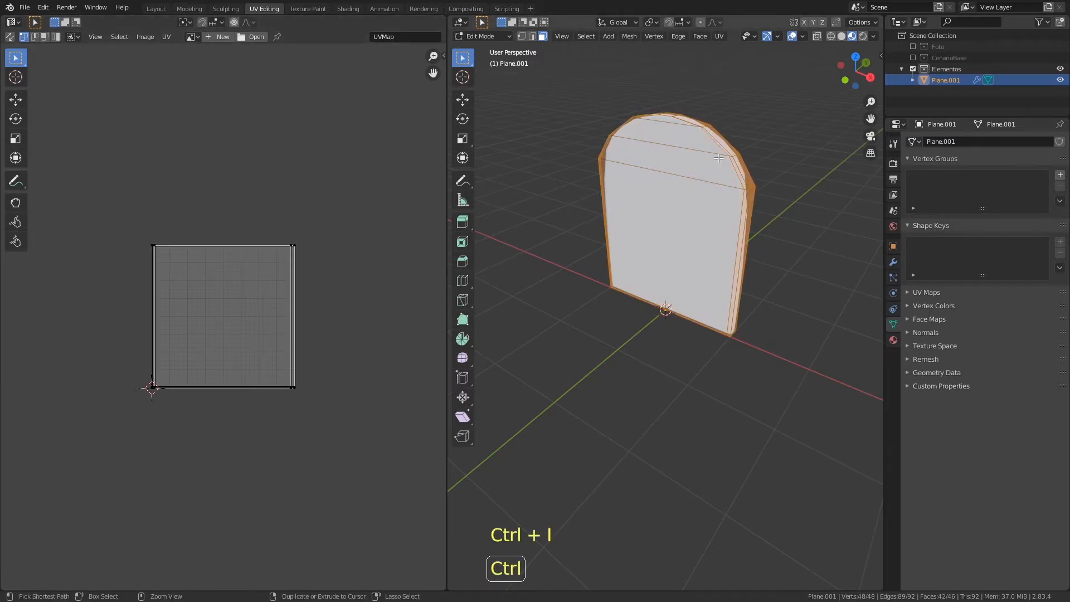
key("u")
left_click(731, 204)
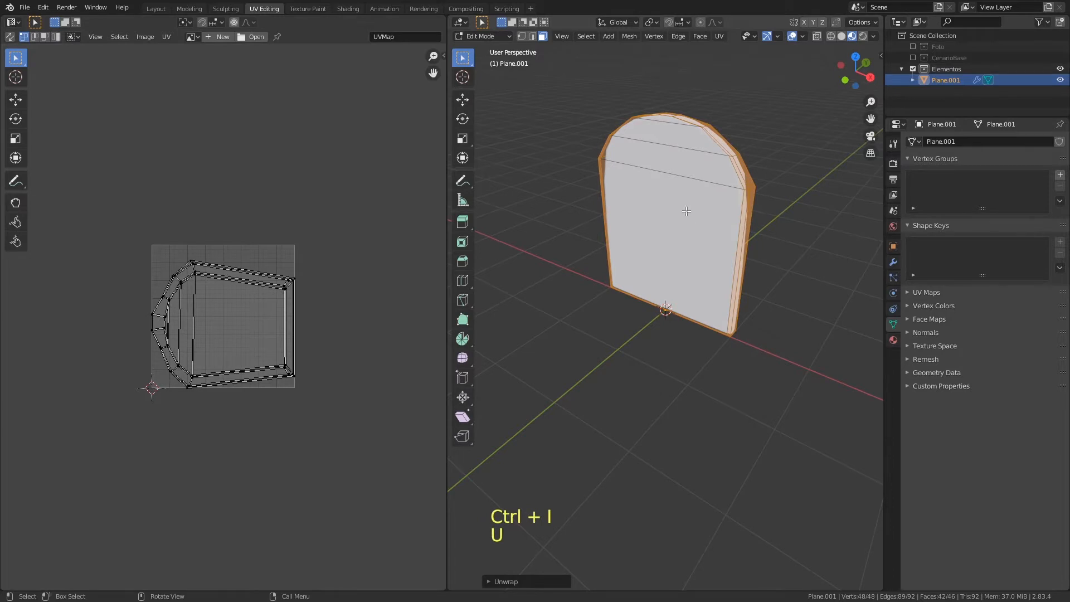
Examine the slab from both sides and select the entire mesh in edge select mode to compare all its UV islands.
middle_click_drag(724, 144, 625, 141)
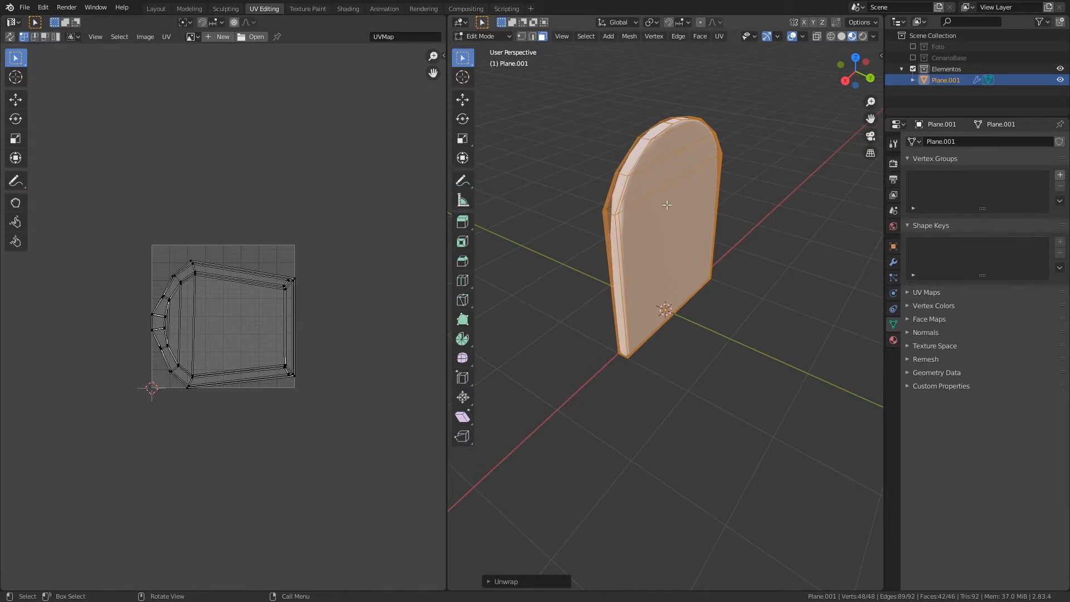
key("2")
mouse_move(660, 200)
middle_mouse_down()
mouse_move(741, 206)
mouse_move(750, 184)
mouse_move(745, 201)
mouse_move(675, 204)
middle_mouse_up()
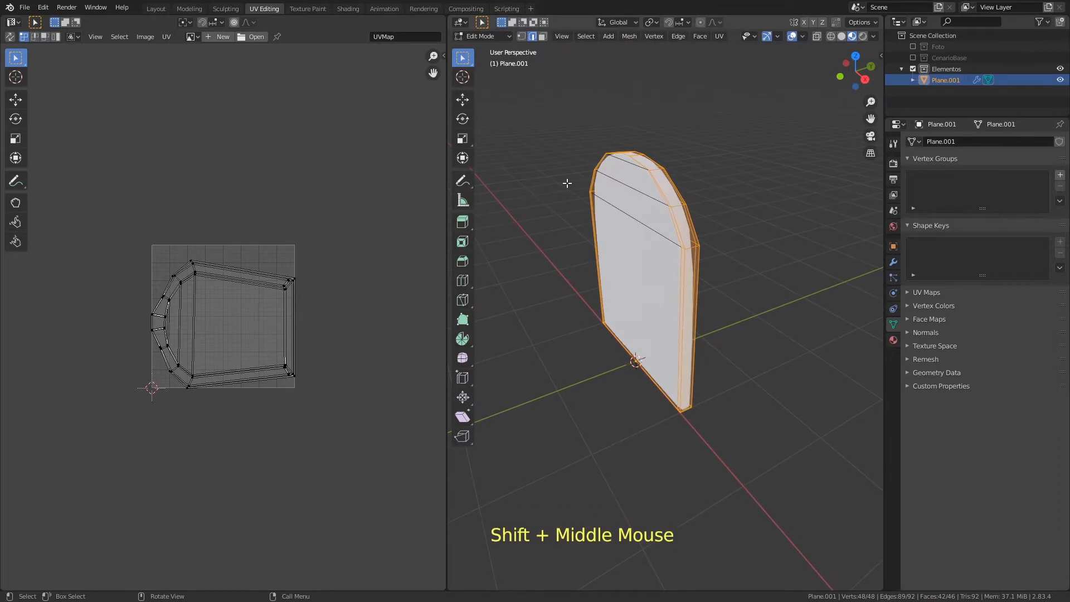
key("a")
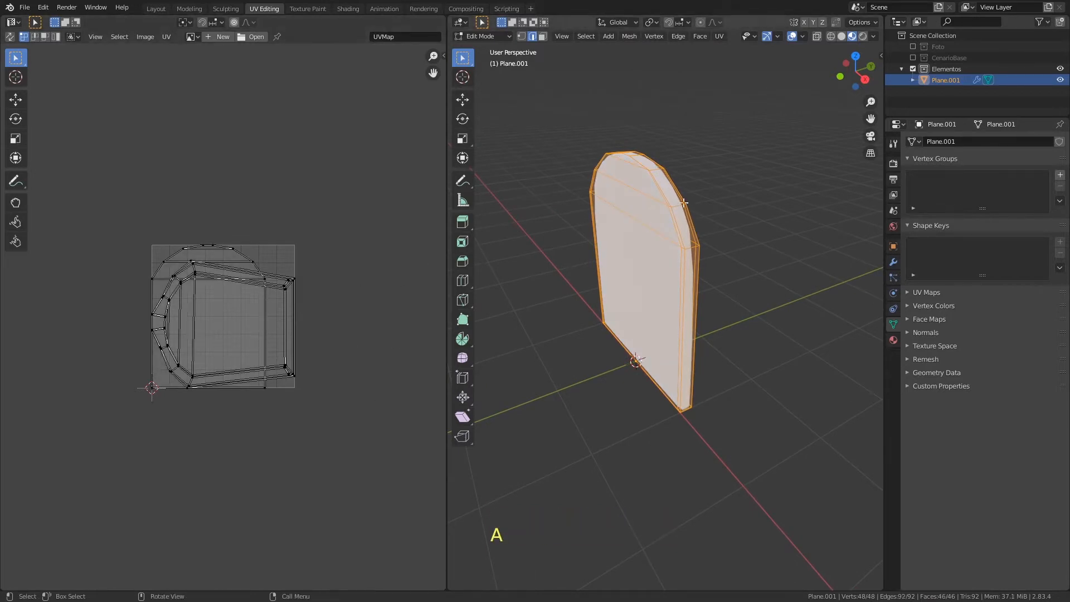
middle_click_drag(725, 252, 699, 247, "ctrl")
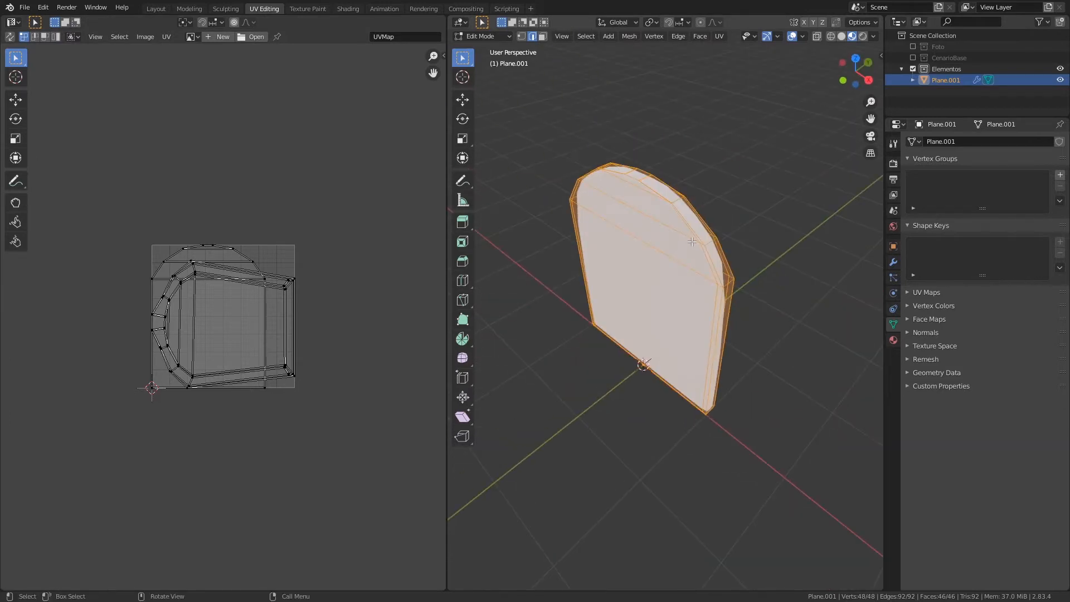
Try to select the edge loop along the slab's front outline, checking the selection in wireframe shading.
left_click(709, 243)
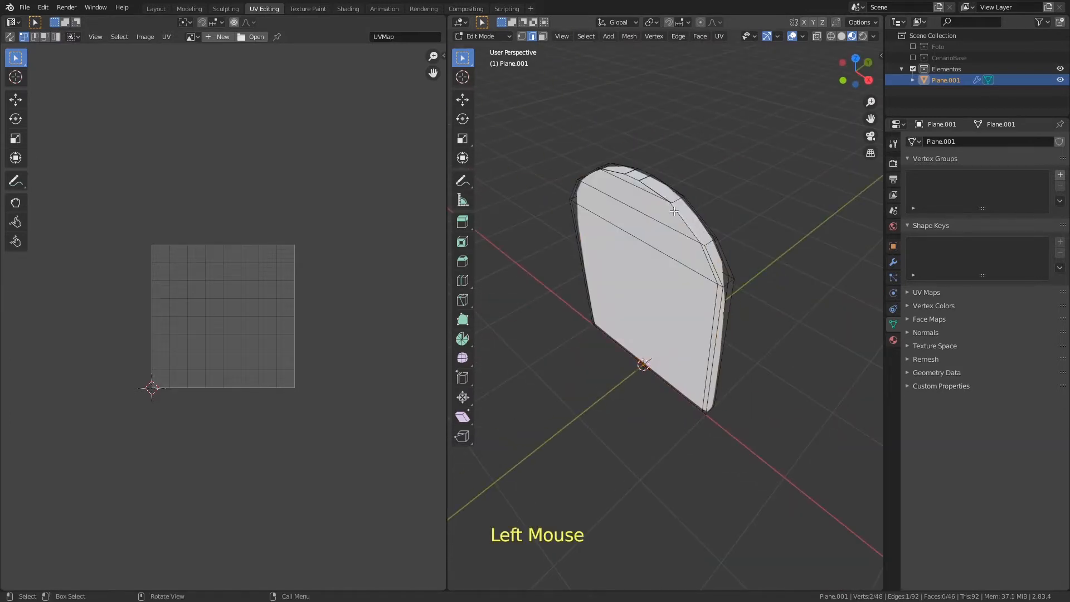
left_click(713, 254, "alt")
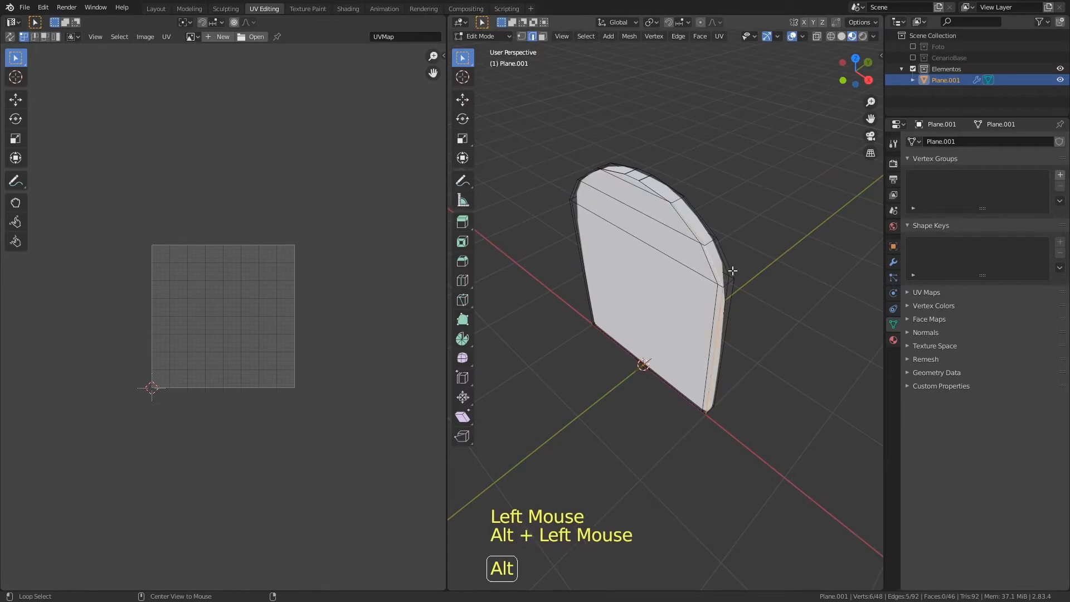
left_click(831, 38)
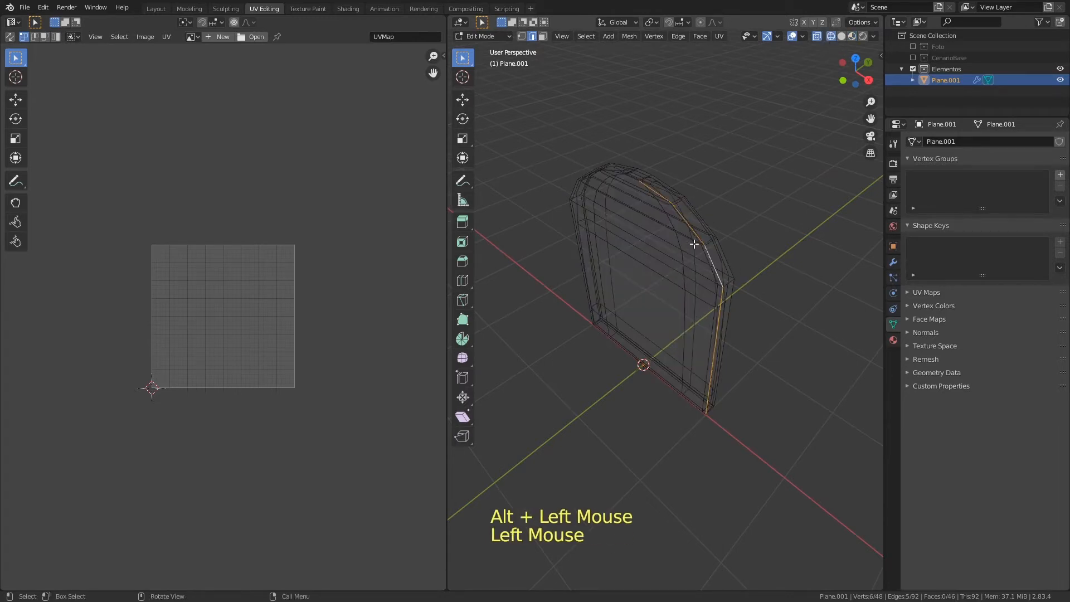
middle_click_drag(674, 225, 651, 172)
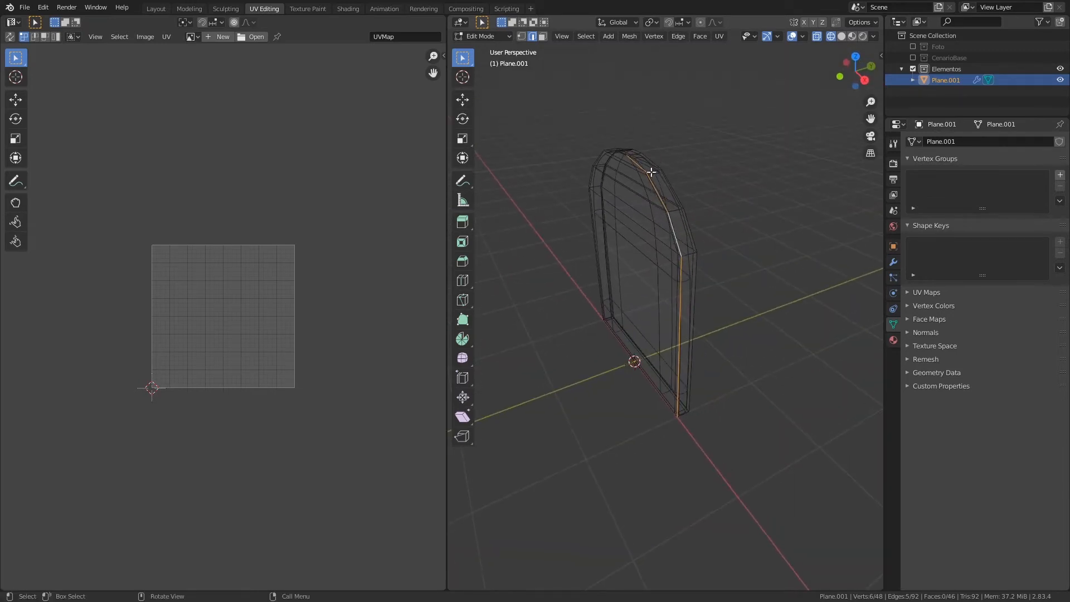
Switch the viewport to solid shading and try selecting the front outline's edge loop again.
left_click(843, 35)
left_click(843, 35)
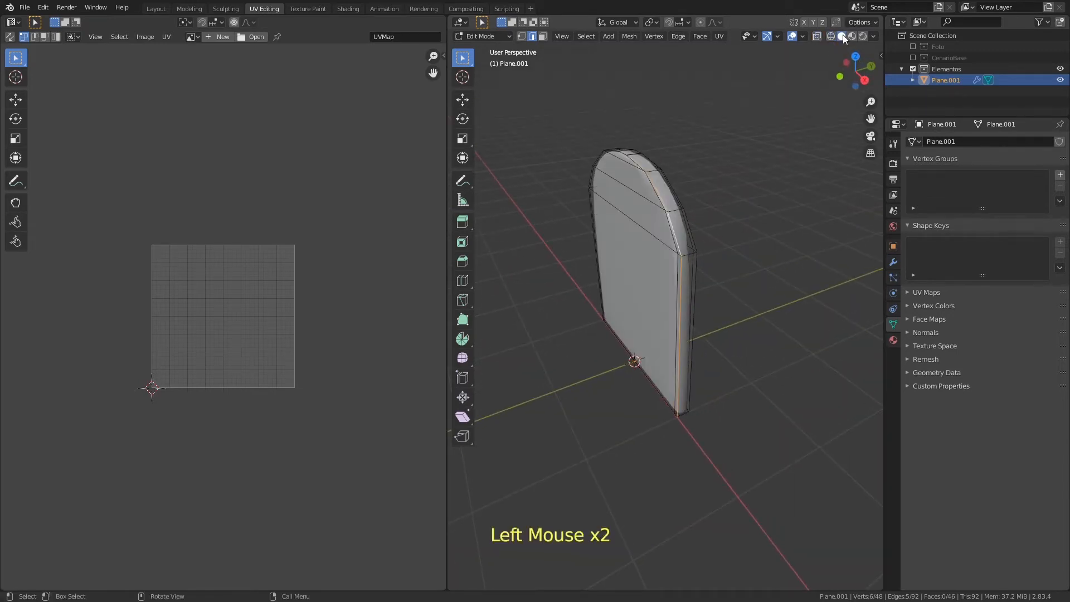
left_click(684, 286, "alt")
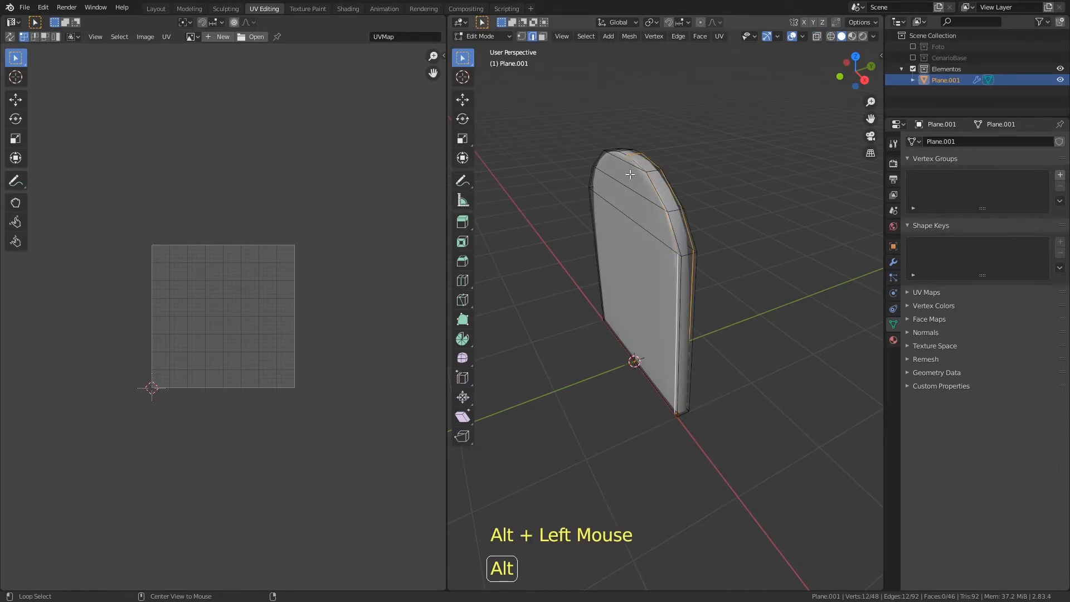
middle_click_drag(698, 241, 769, 317)
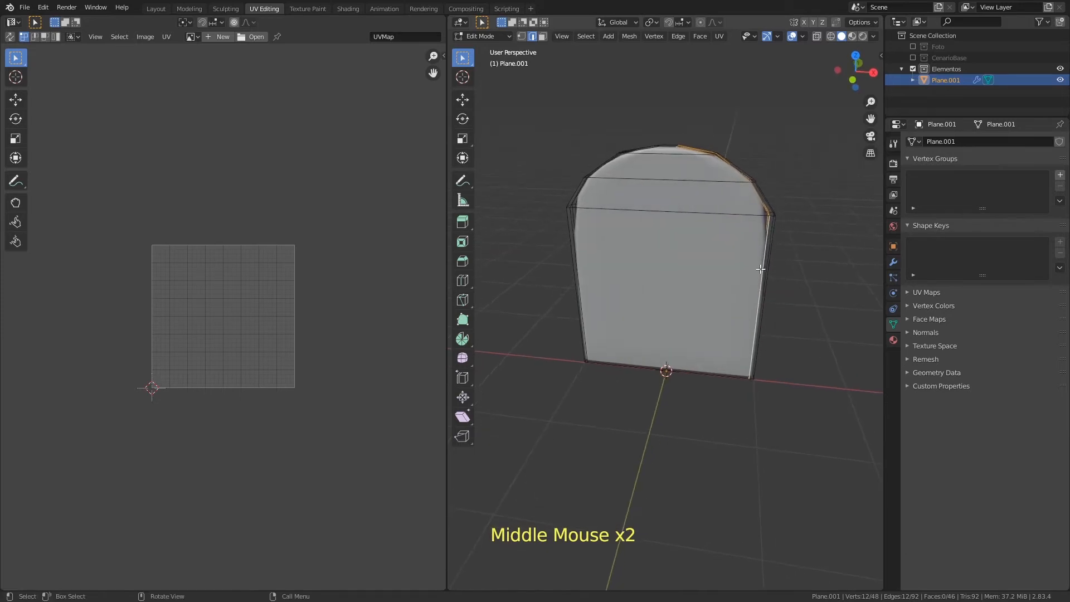
Try to select the slab's large front faces in face select mode by painting across them.
key("2")
key("3")
left_click_drag(694, 298, 647, 150)
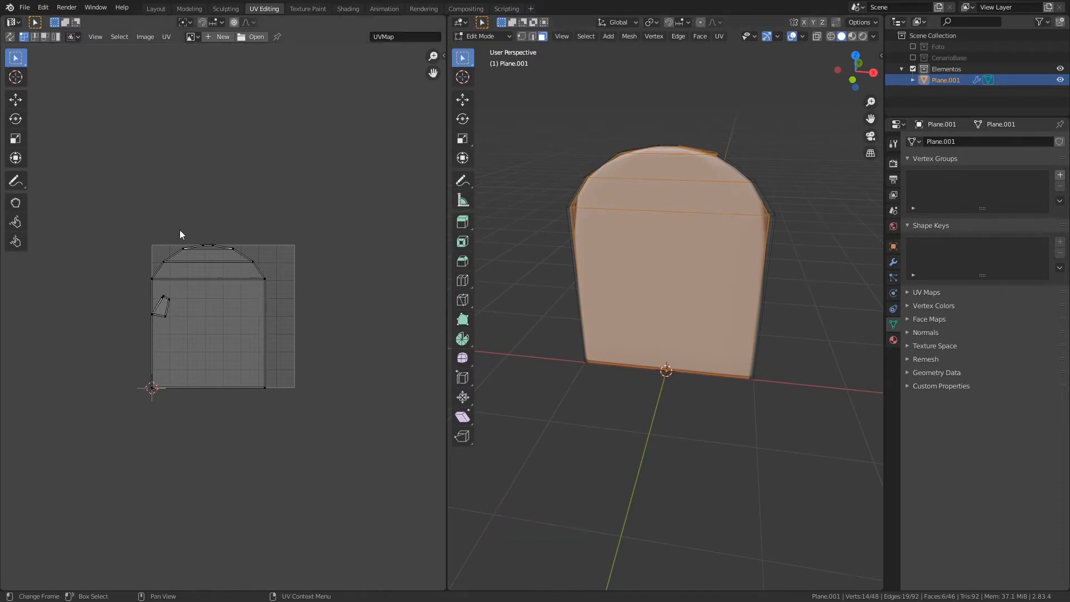
Try to select the edges along one side of the front outline individually in edge select mode.
middle_click_drag(740, 246, 647, 167)
key("2")
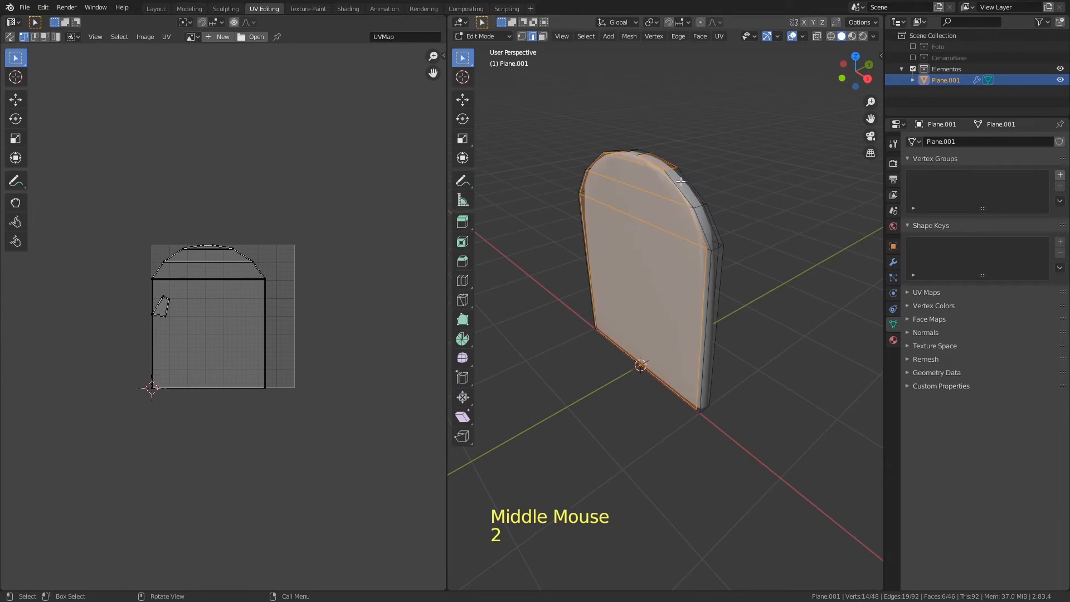
left_click(701, 209, "alt")
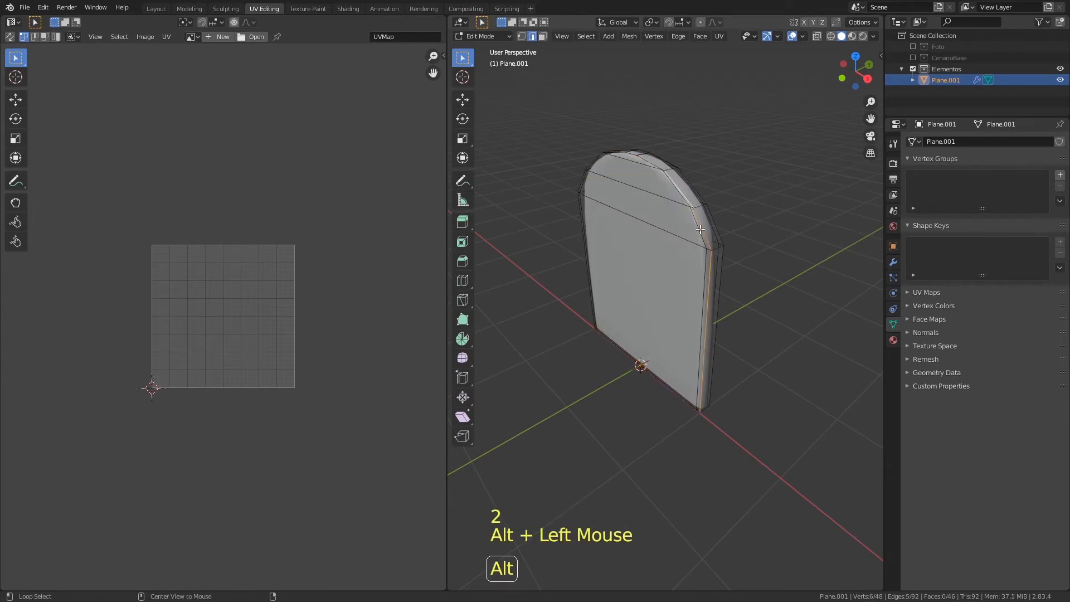
left_click(709, 292)
left_click(703, 226, "shift")
left_click(683, 194, "shift")
middle_click_drag(663, 171, 629, 204)
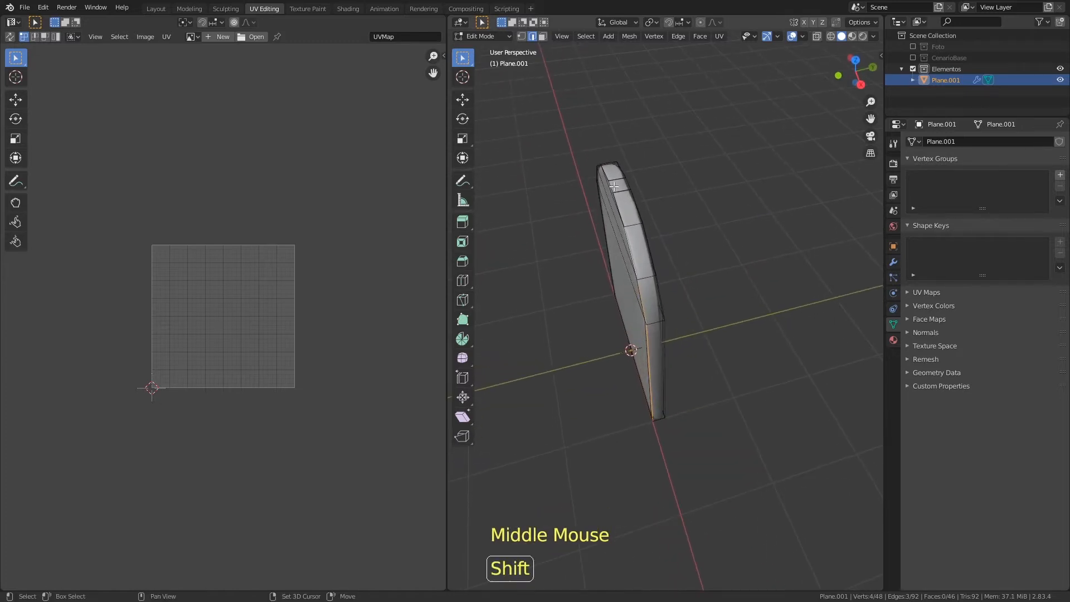
Try to select the edge loop bordering the front face and move it slightly, then cancel the move.
left_click(614, 200, "alt")
left_click(621, 205, "alt")
left_click(624, 213, "alt")
key("g")
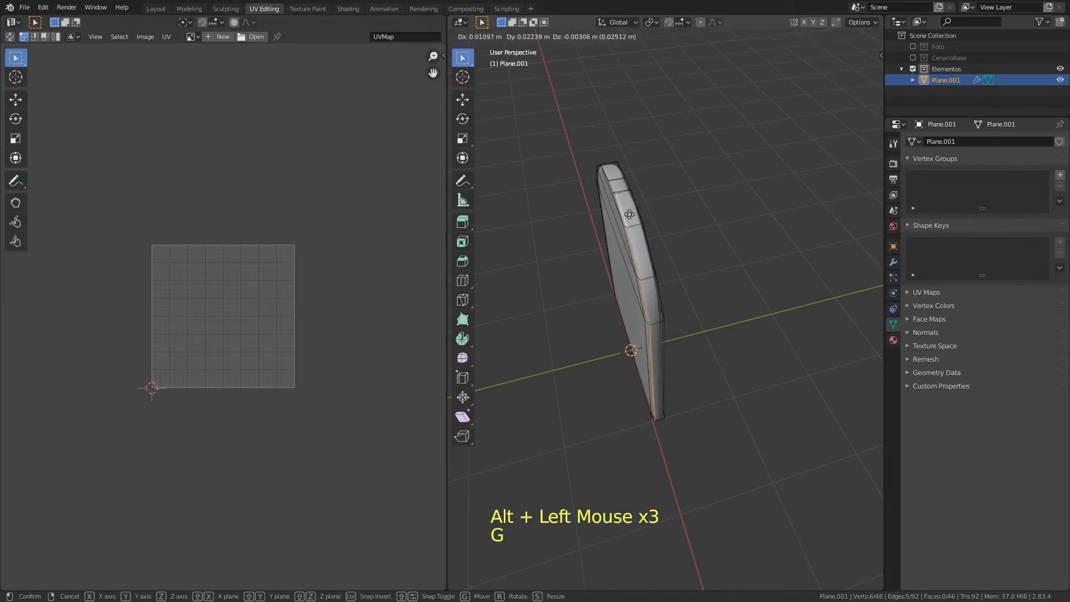
left_click(632, 208)
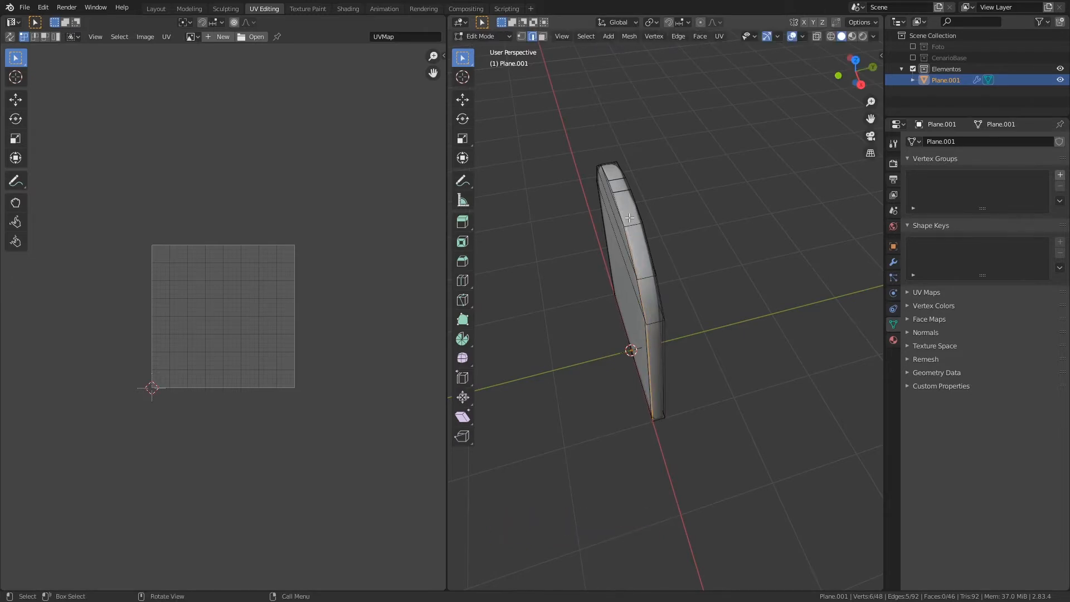
Select the slab's four large front faces in face select mode and mark their edges as seams.
middle_click_drag(642, 238, 778, 196)
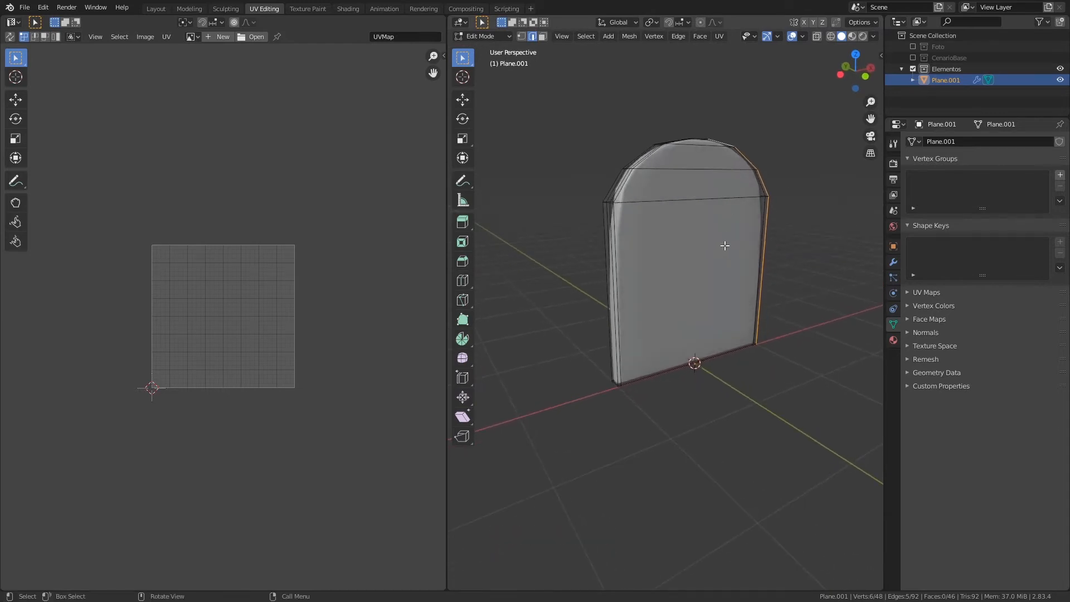
key("3")
left_click_drag(714, 247, 683, 141)
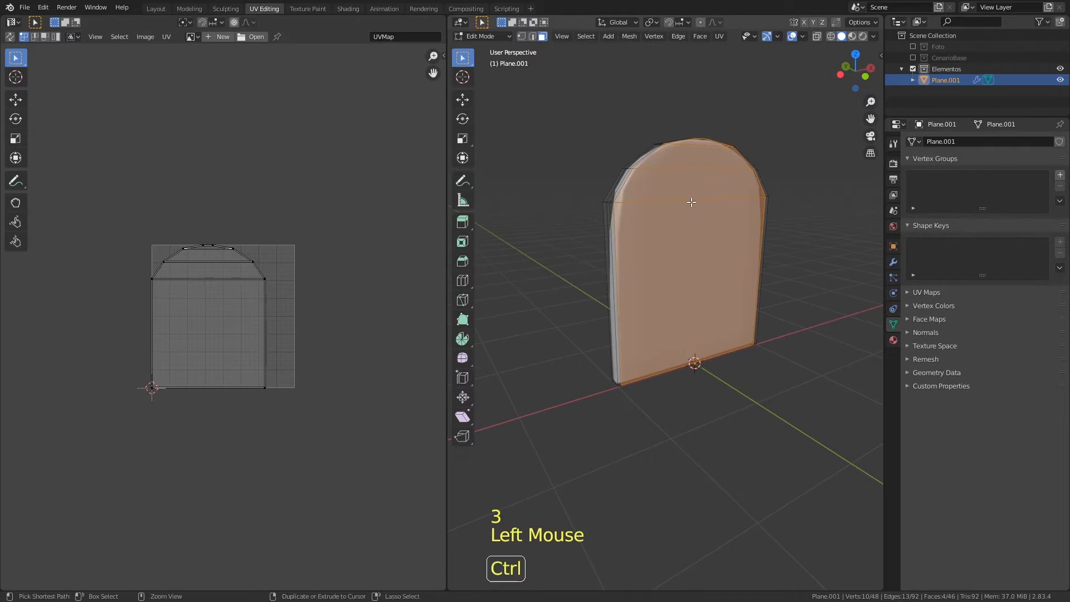
key("ctrl+e")
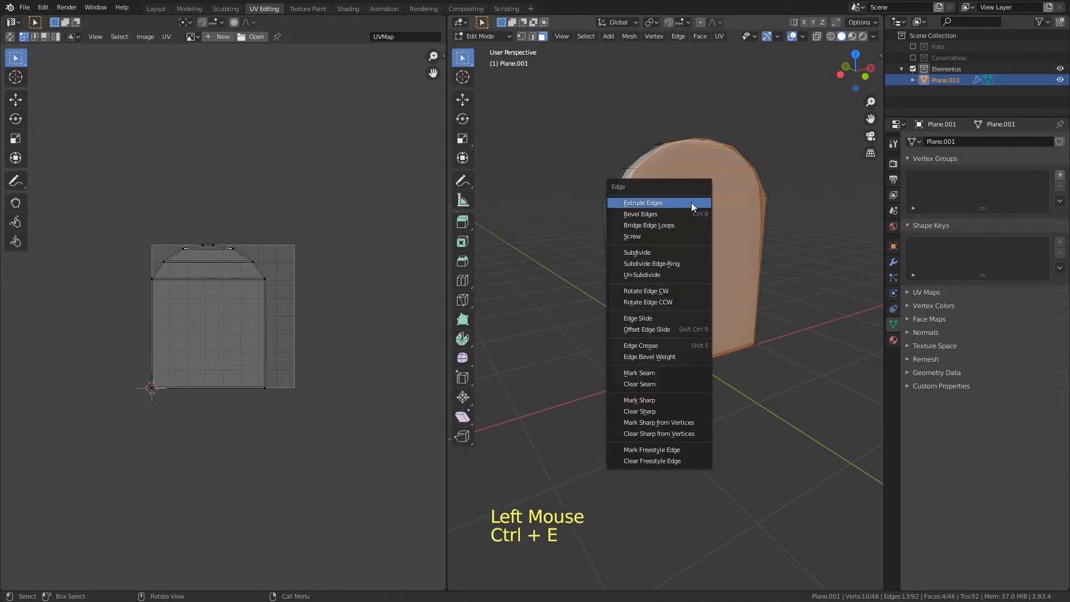
left_click(666, 374)
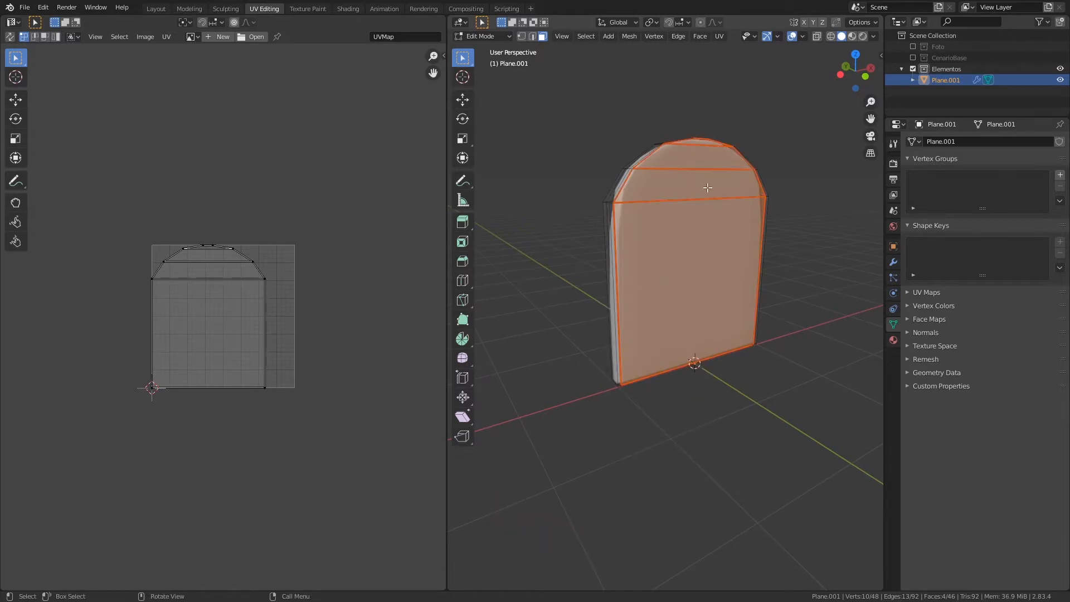
Select the three horizontal edges crossing the front face and clear their seams, keeping only the outline seam.
left_click_drag(725, 236, 686, 161)
key("2")
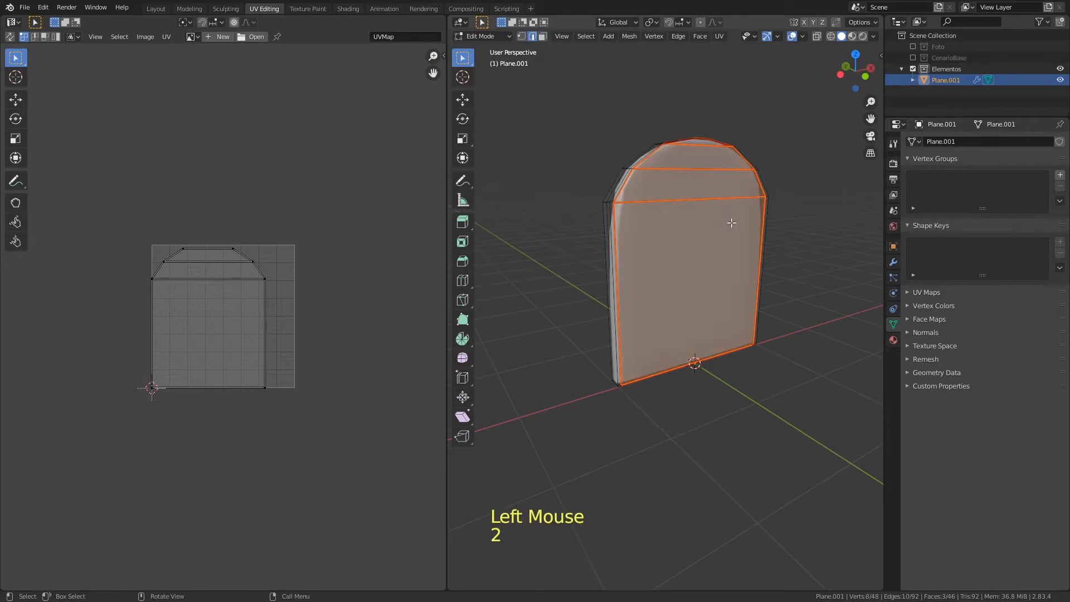
left_click_drag(734, 232, 693, 166)
left_click(705, 204)
left_click(706, 147, "shift")
left_click(715, 189, "shift")
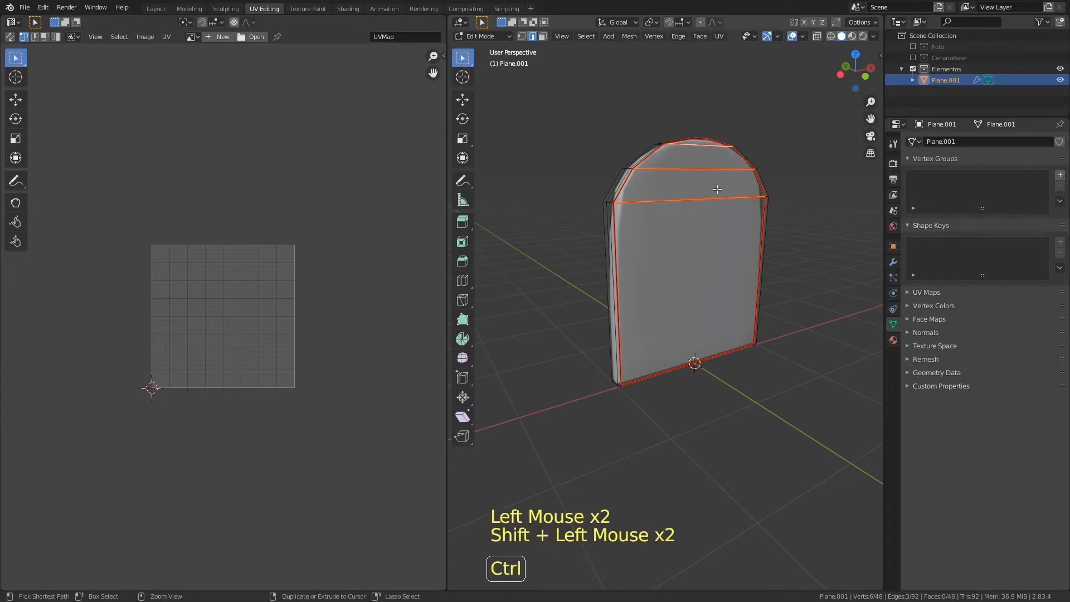
key("ctrl+e")
left_click(711, 209)
Select the entire mesh and unwrap it along the front outline seam.
middle_click_drag(730, 194, 799, 238)
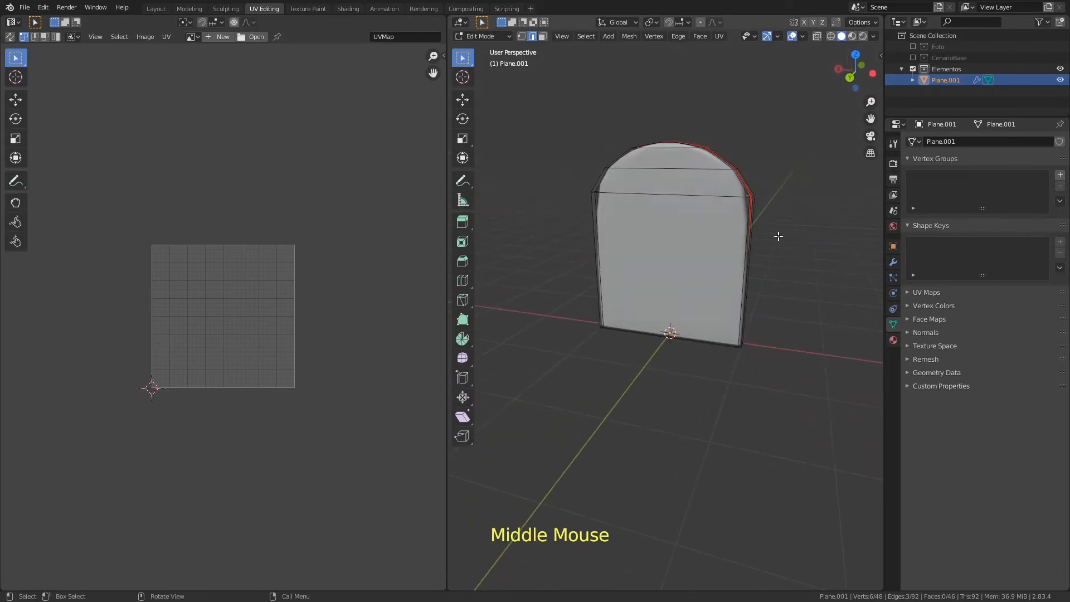
middle_click_drag(697, 240, 552, 212)
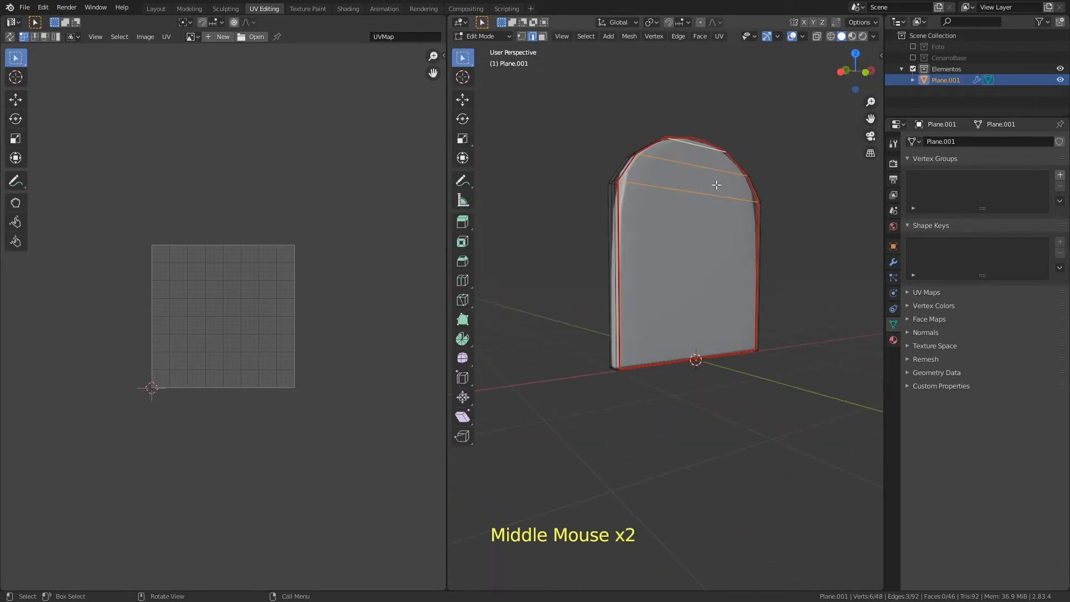
key("a")
key("u")
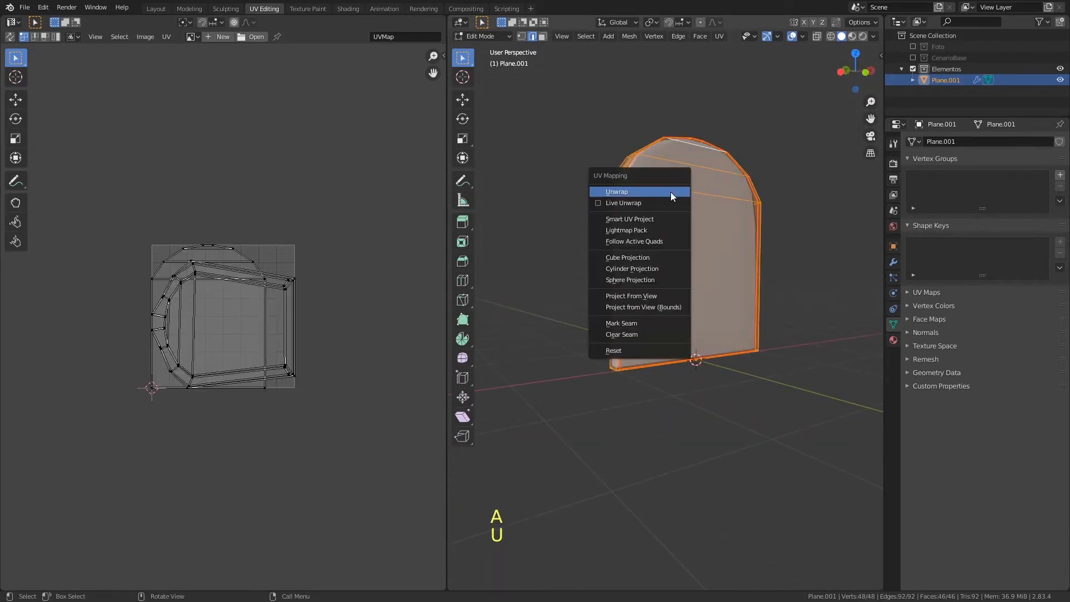
left_click(671, 191)
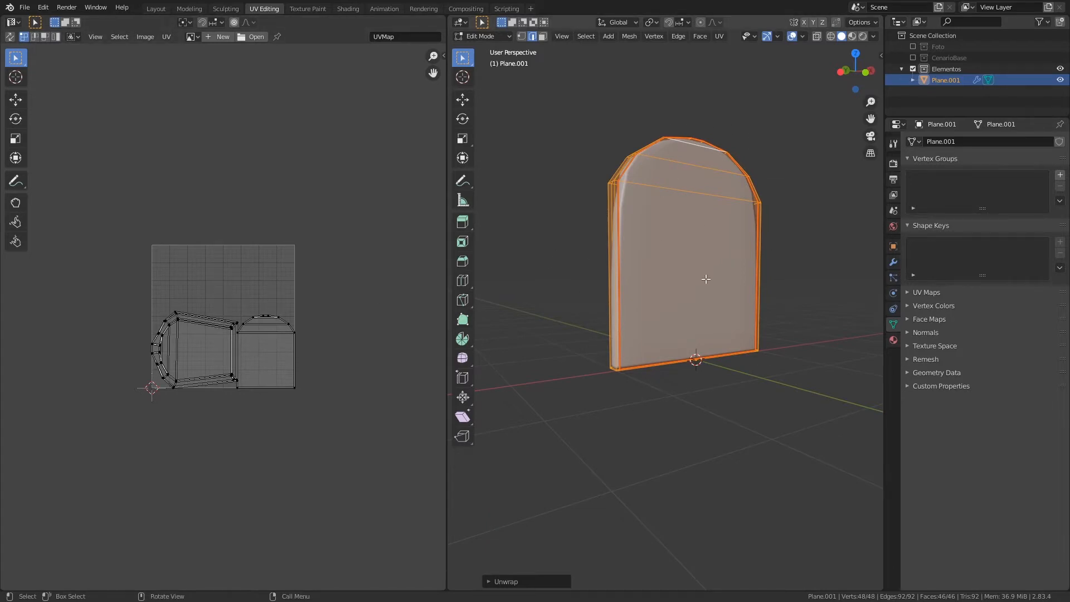
Delete the slab's four large back faces and check the open slab in Object Mode before returning to Edit Mode.
mouse_move(693, 257)
middle_mouse_down()
mouse_move(709, 272)
mouse_move(778, 275)
mouse_move(781, 291)
mouse_move(800, 288)
mouse_move(696, 245)
middle_mouse_up()
key("3")
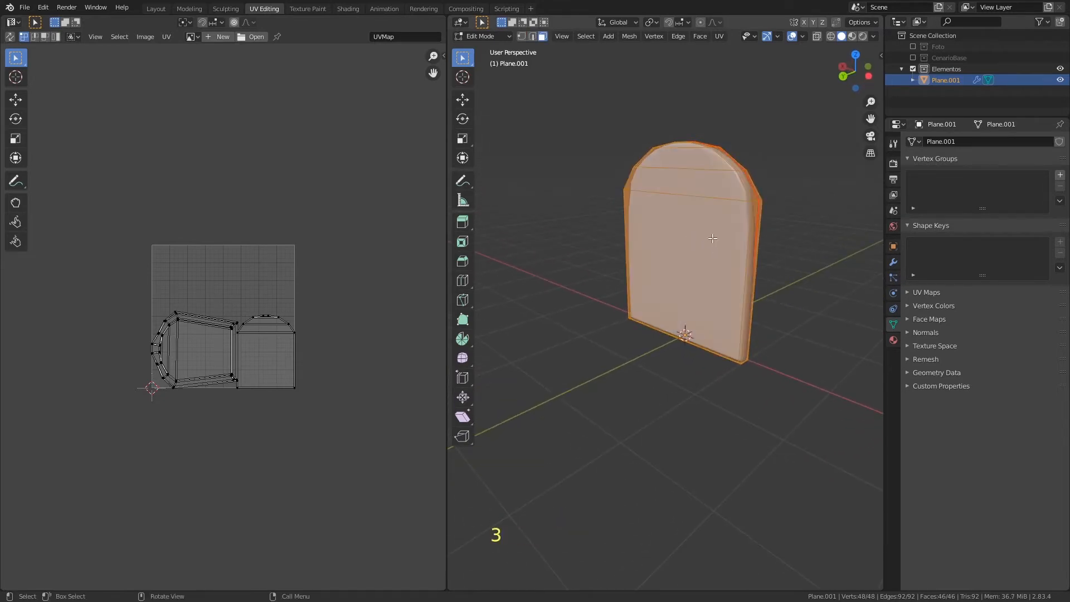
key("3")
left_click_drag(720, 247, 669, 159)
left_click(680, 148, "shift")
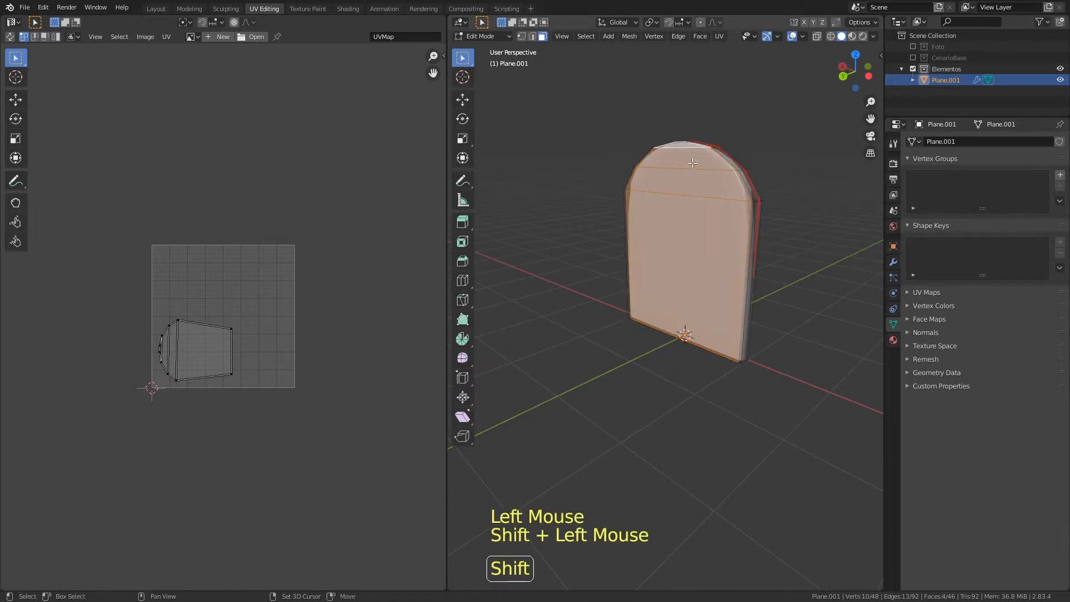
key("x")
left_click(702, 202)
middle_click_drag(692, 239, 711, 269)
key("Tab")
key("Tab")
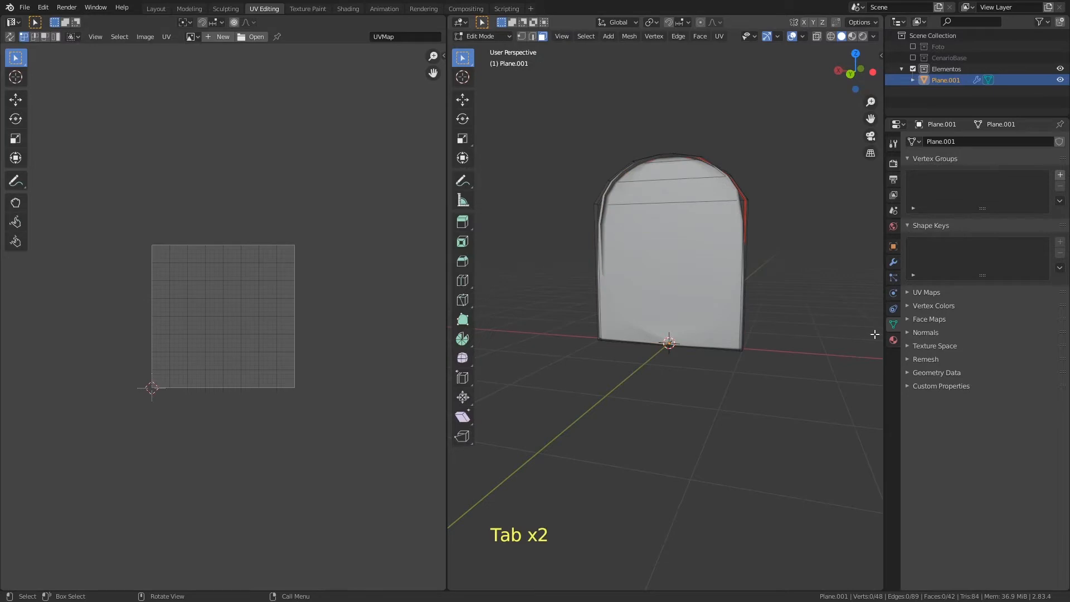
Hide the subdivision's viewport preview and try deleting the narrow face loop running along one side of the slab's open back.
left_click(893, 262)
left_click(983, 158)
middle_click_drag(870, 262, 618, 253)
left_click(589, 199, "alt")
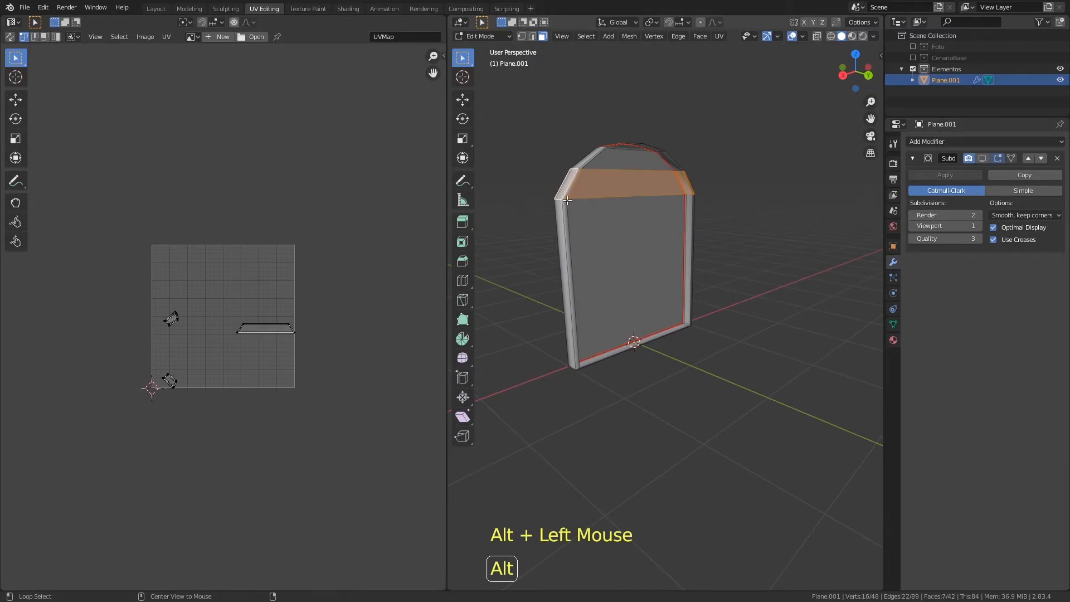
left_click(583, 215, "alt")
middle_click_drag(592, 271, 637, 234, "ctrl")
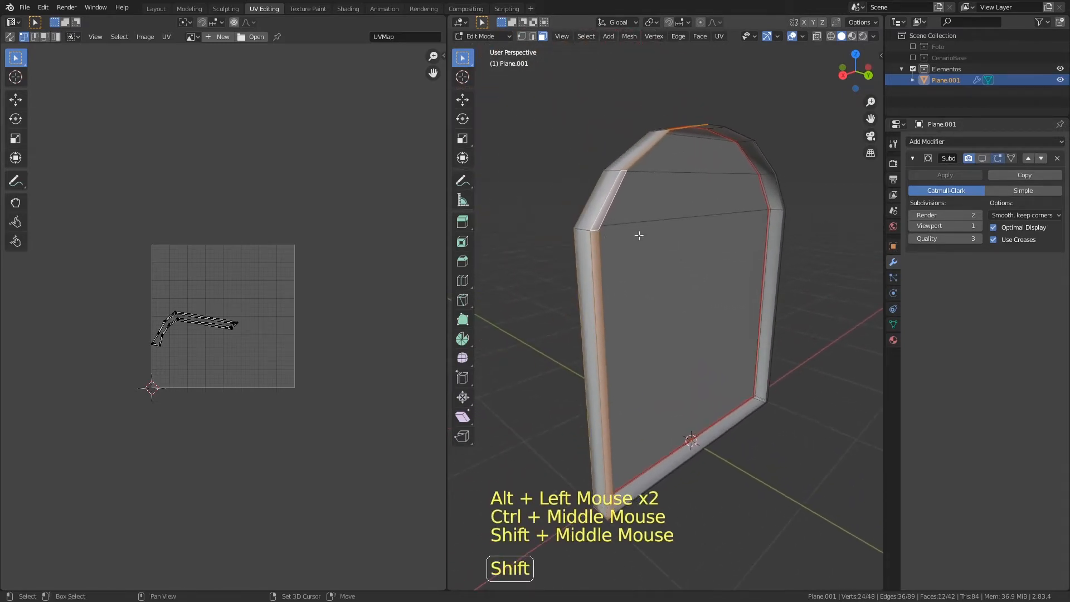
left_click(594, 227, "alt")
key("x")
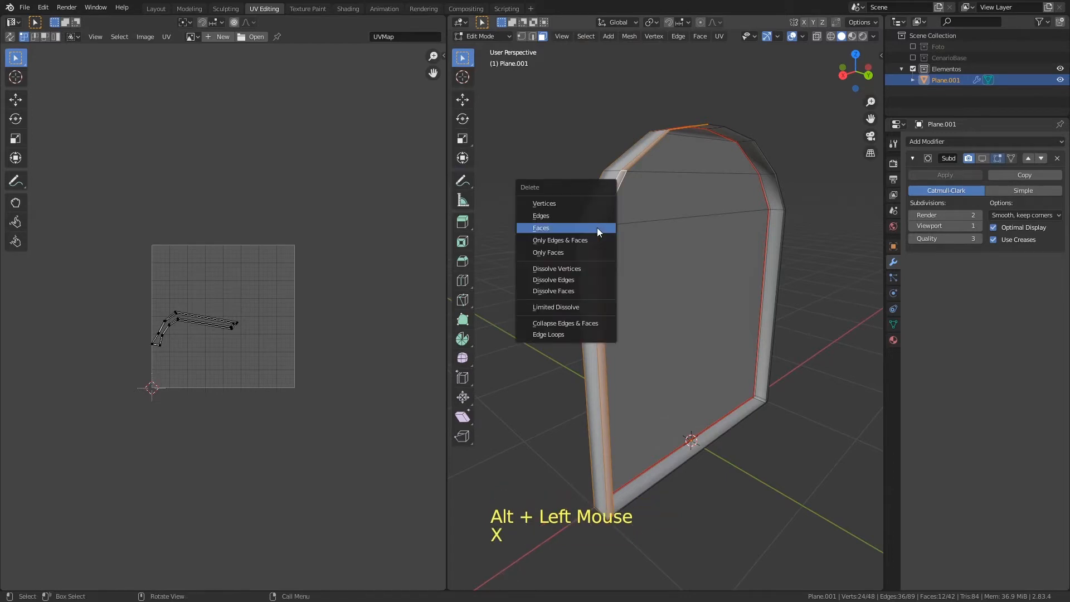
left_click(597, 227)
middle_click_drag(792, 231, 700, 229)
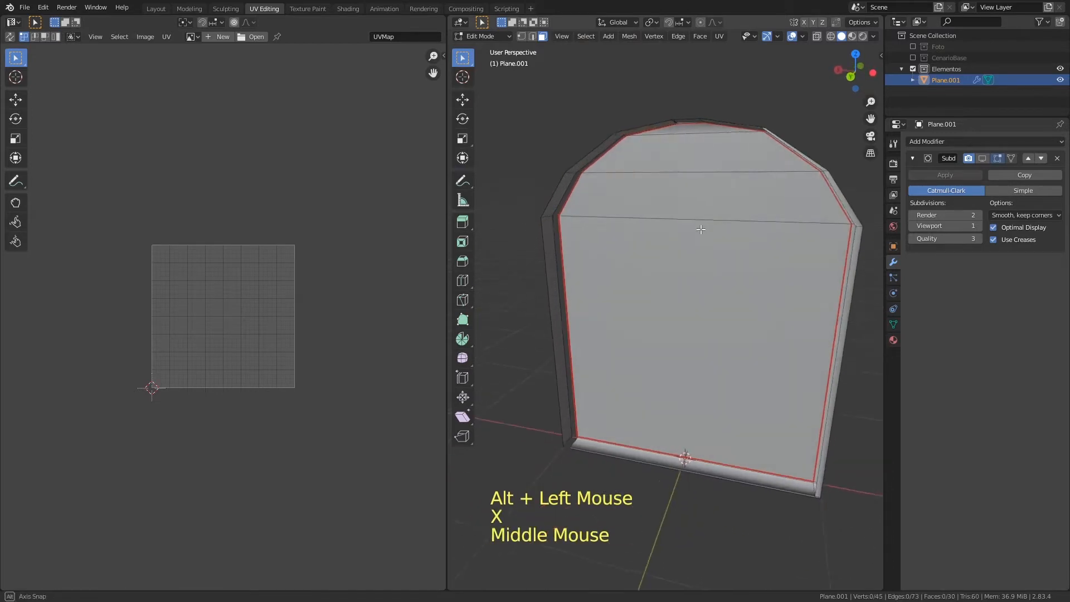
Try deleting the matching face loop on the slab's opposite side and check the mesh in Object Mode.
left_click(865, 238, "alt")
key("x")
left_click(867, 239)
key("Tab")
middle_click_drag(779, 196, 658, 230)
Undo both face-loop deletions and the change to the subdivision's viewport preview.
key("ctrl+z")
key("ctrl+z")
key("ctrl+z")
key("ctrl+z")
key("ctrl+z")
key("ctrl+z")
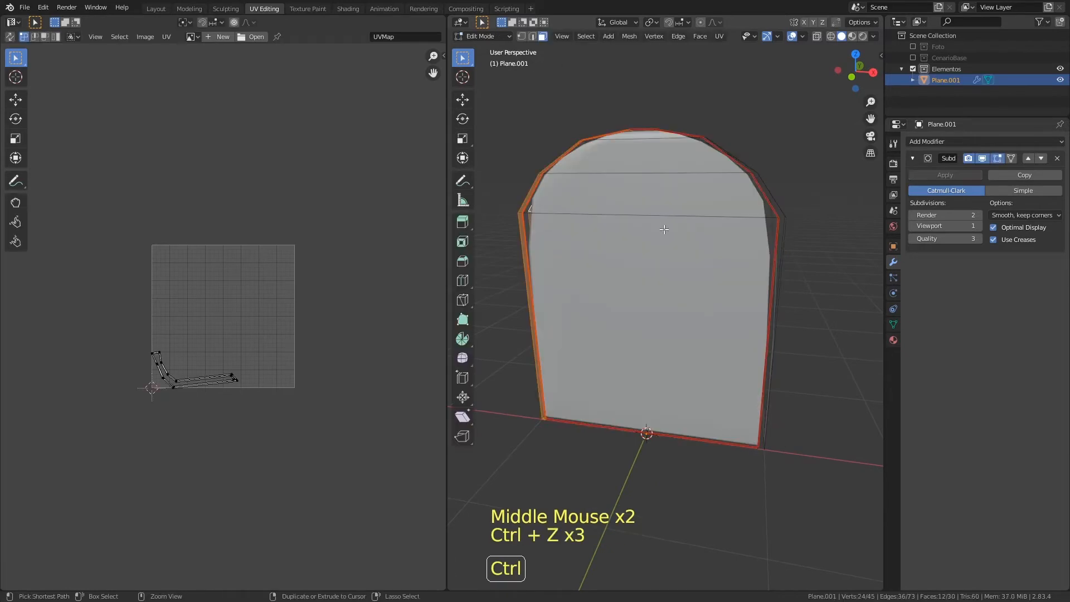
Select the narrow face loop along one side of the slab's open back.
middle_click_drag(667, 229, 812, 219)
left_click(791, 231, "alt")
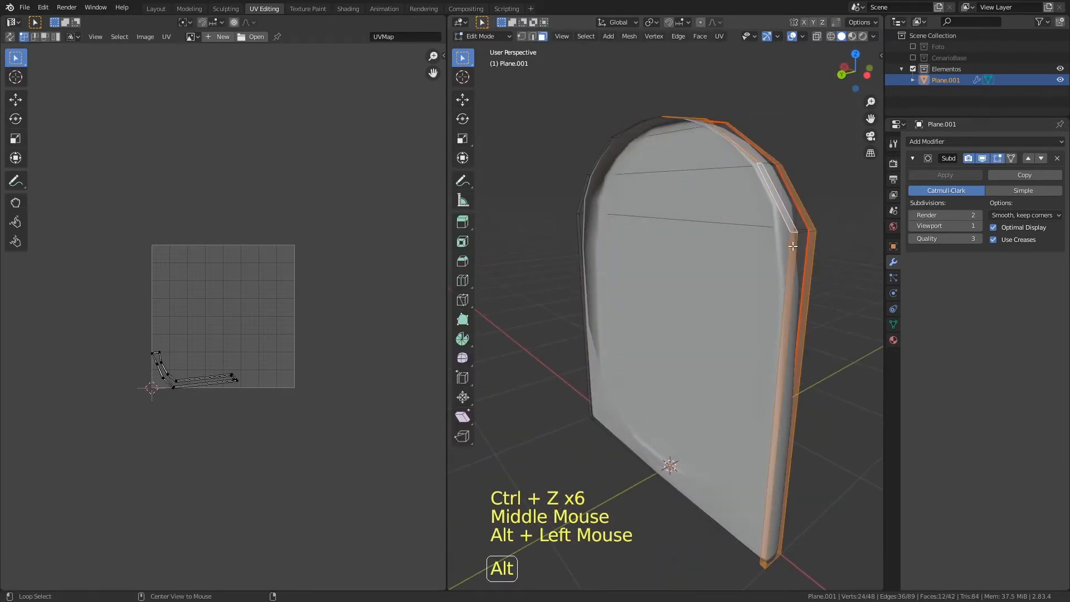
middle_click_drag(749, 125, 689, 188)
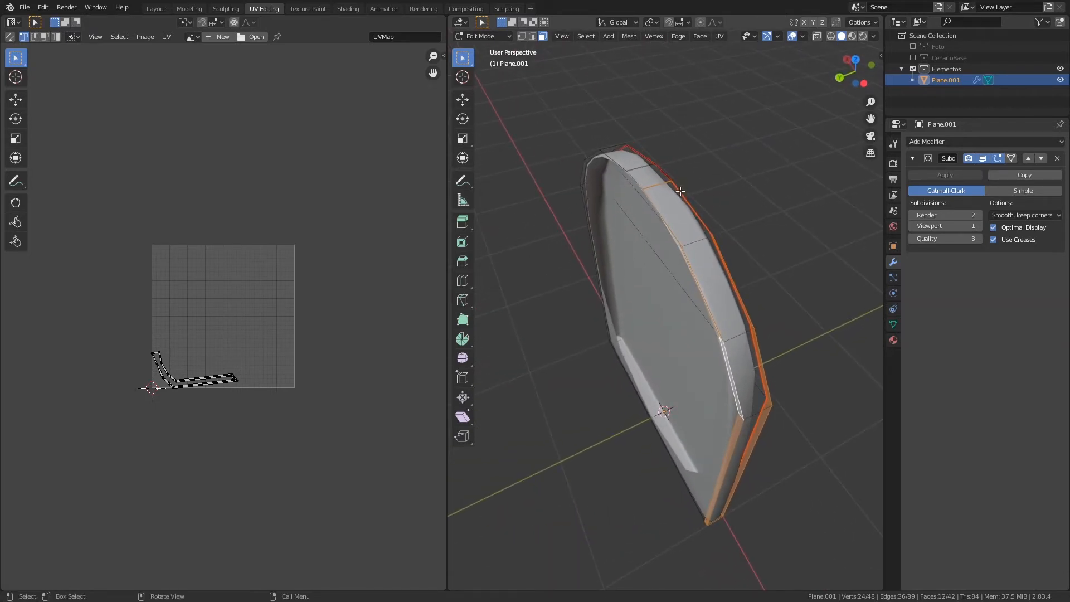
Try refining the face selection over the slab's outer side with Circle Select, then undo the change.
key("c")
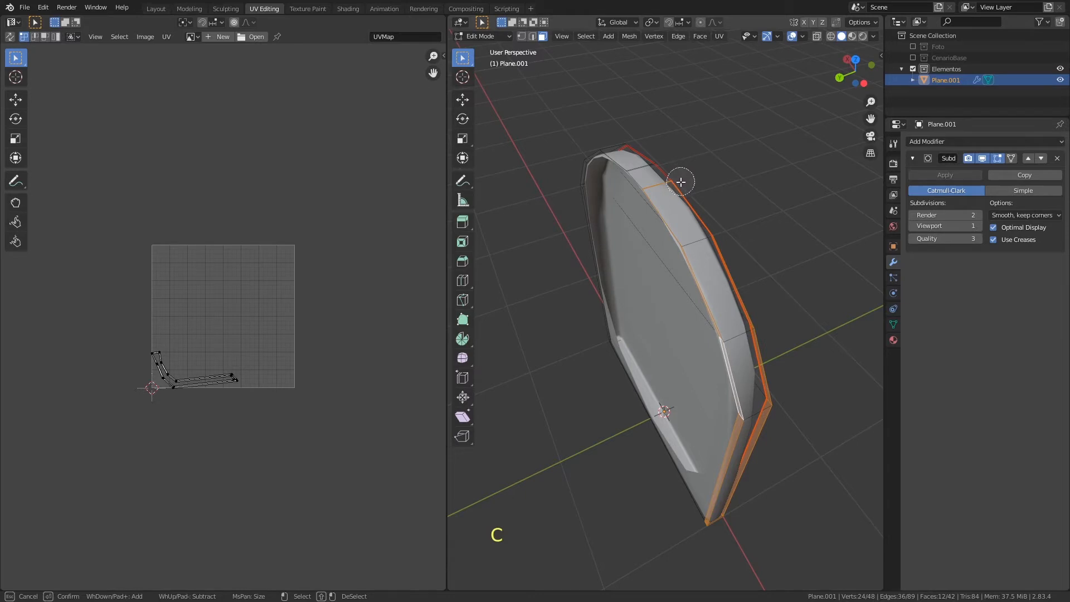
left_click_drag(668, 178, 713, 234, "shift")
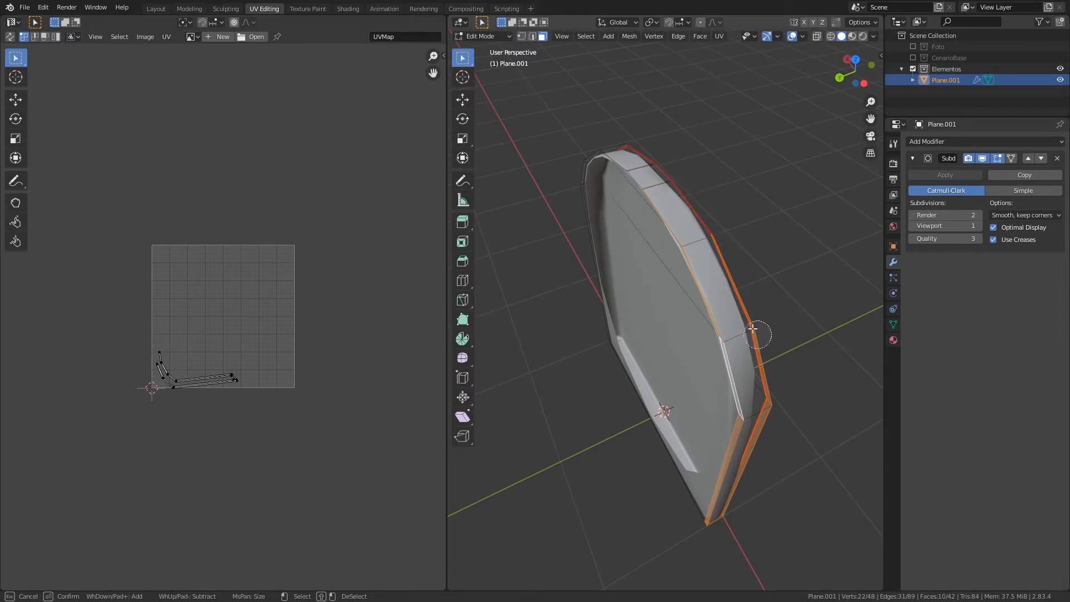
left_click_drag(705, 254, 625, 142)
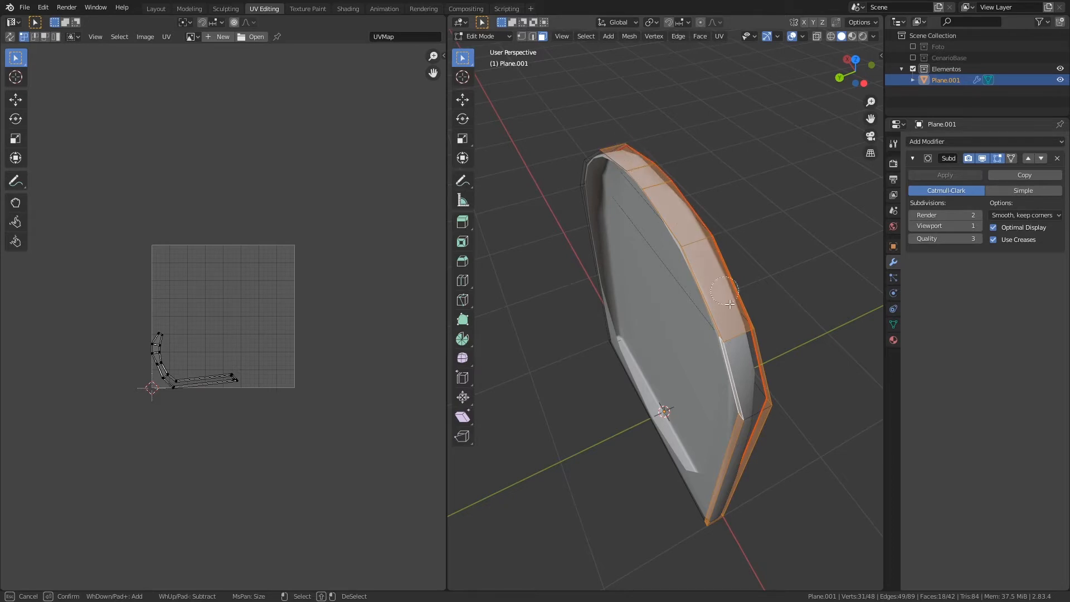
left_click_drag(724, 290, 732, 320)
left_click_drag(749, 373, 760, 418)
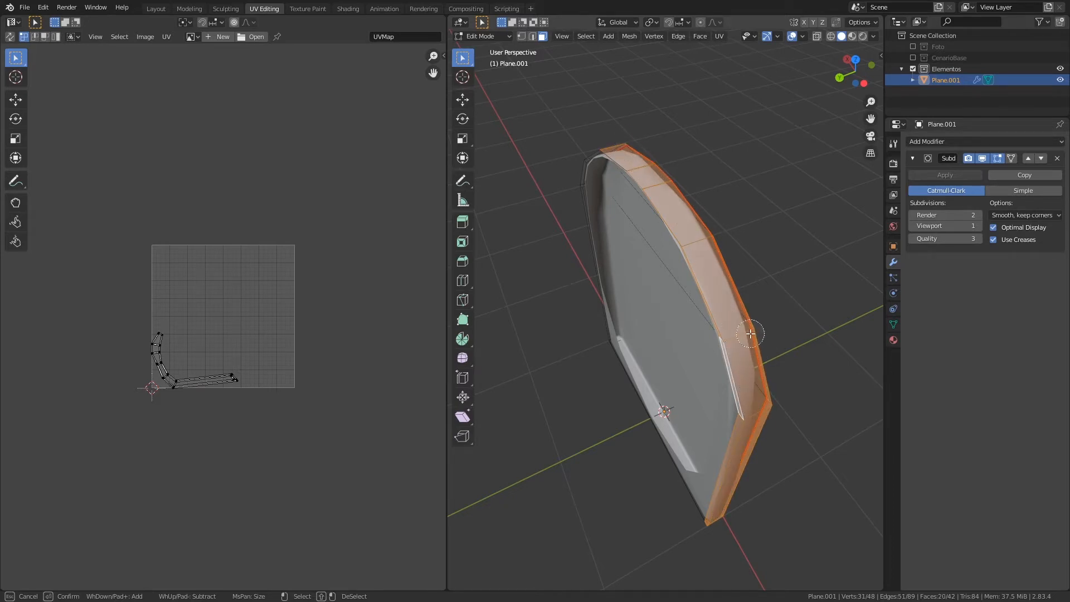
right_click(723, 204)
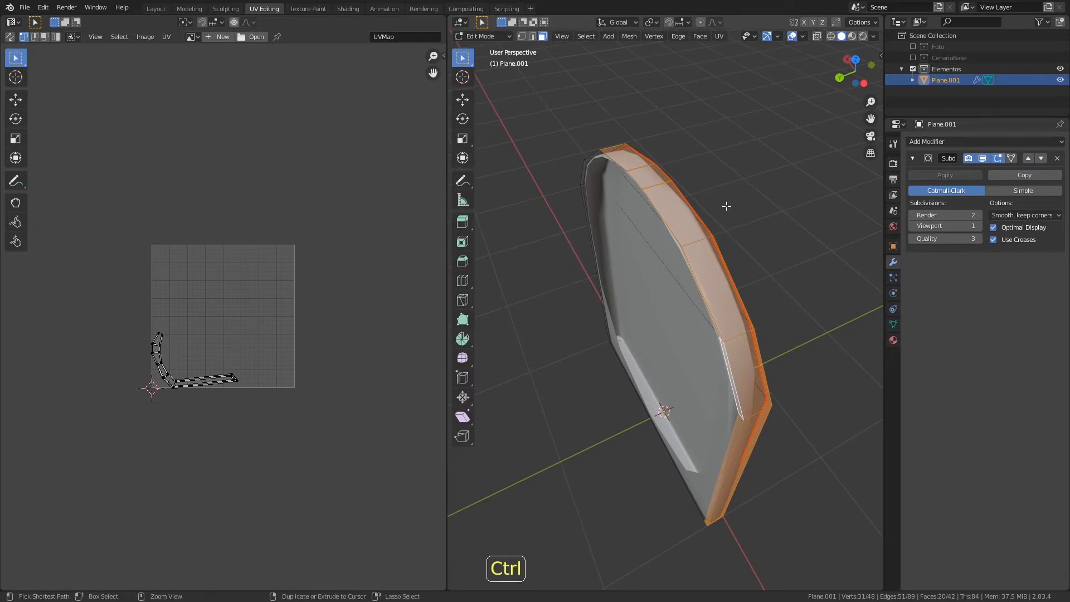
key("ctrl+z")
In wireframe view, deselect the front-side faces with Circle Select and delete the four faces still selected on the back rim.
middle_click_drag(701, 189, 681, 277)
left_click(816, 37)
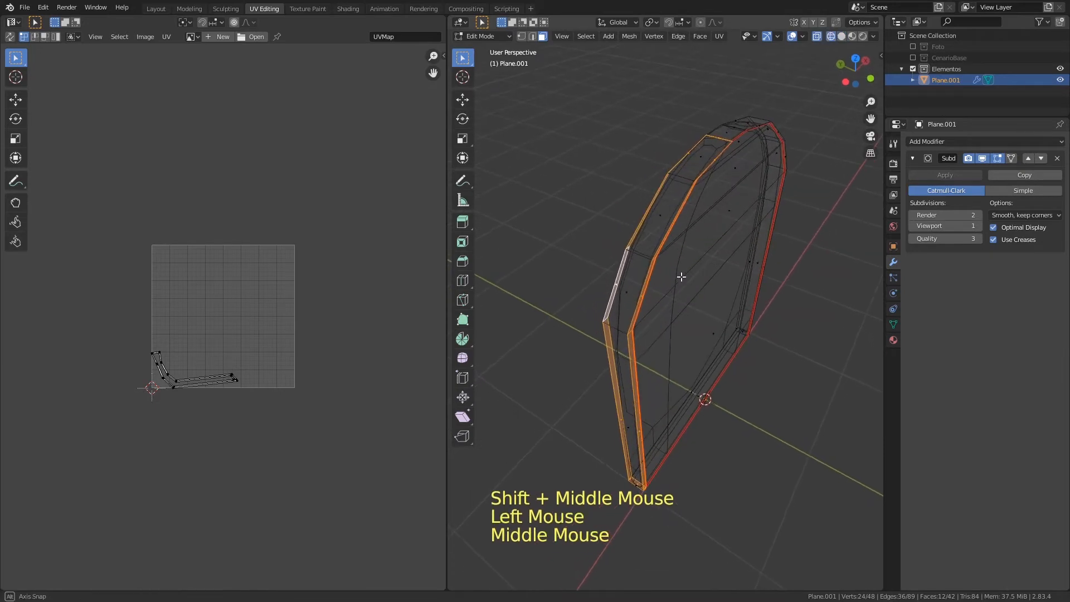
key("c")
mouse_move(740, 139)
middle_mouse_down()
mouse_move(663, 257)
mouse_move(643, 329)
middle_mouse_up()
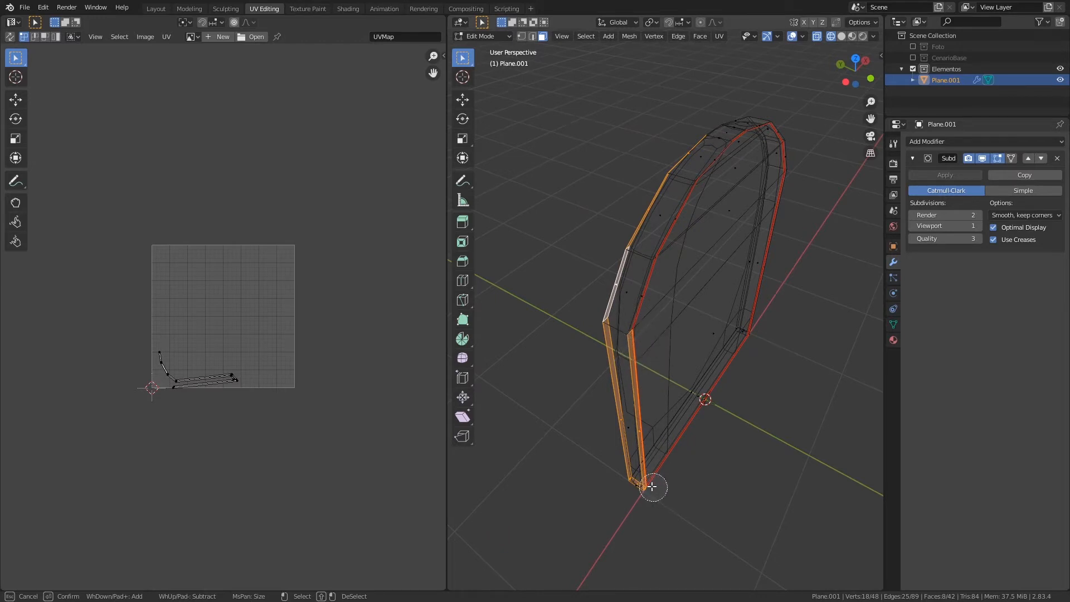
middle_click_drag(645, 440, 644, 362)
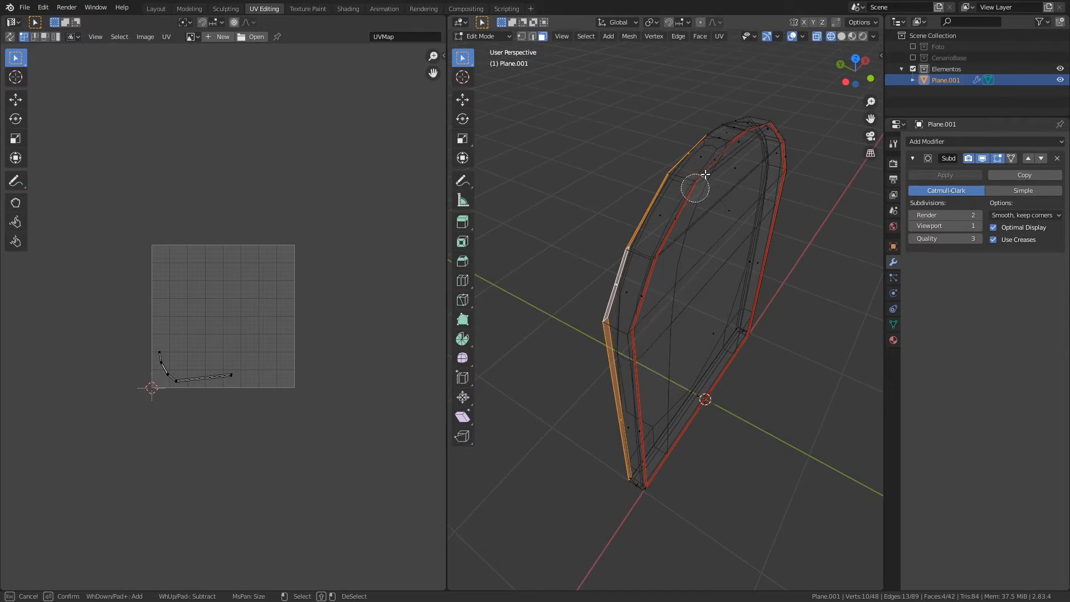
middle_click_drag(697, 187, 807, 206)
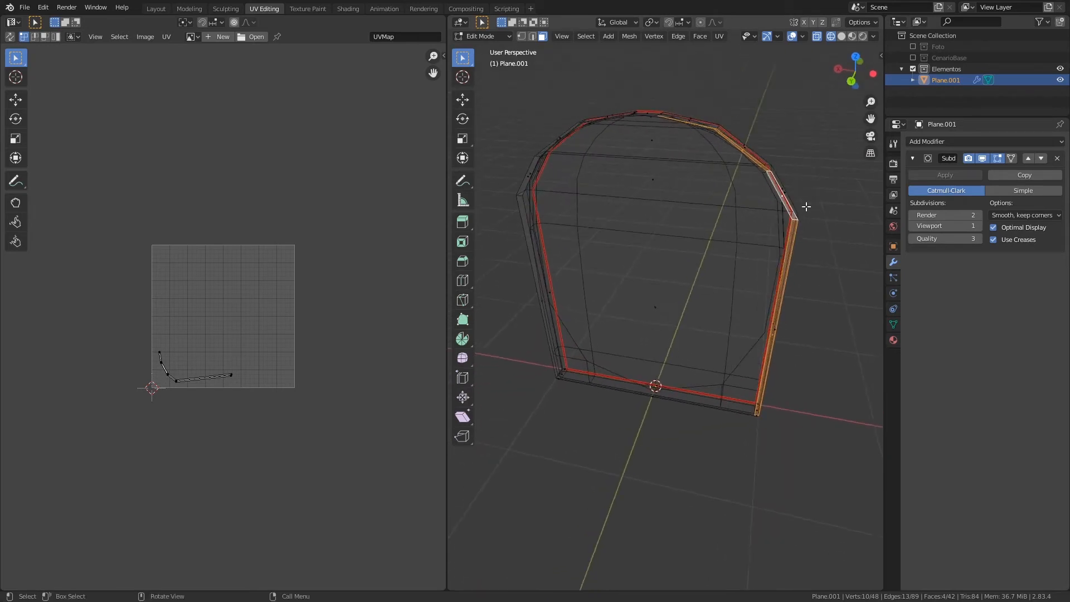
key("x")
left_click(762, 192)
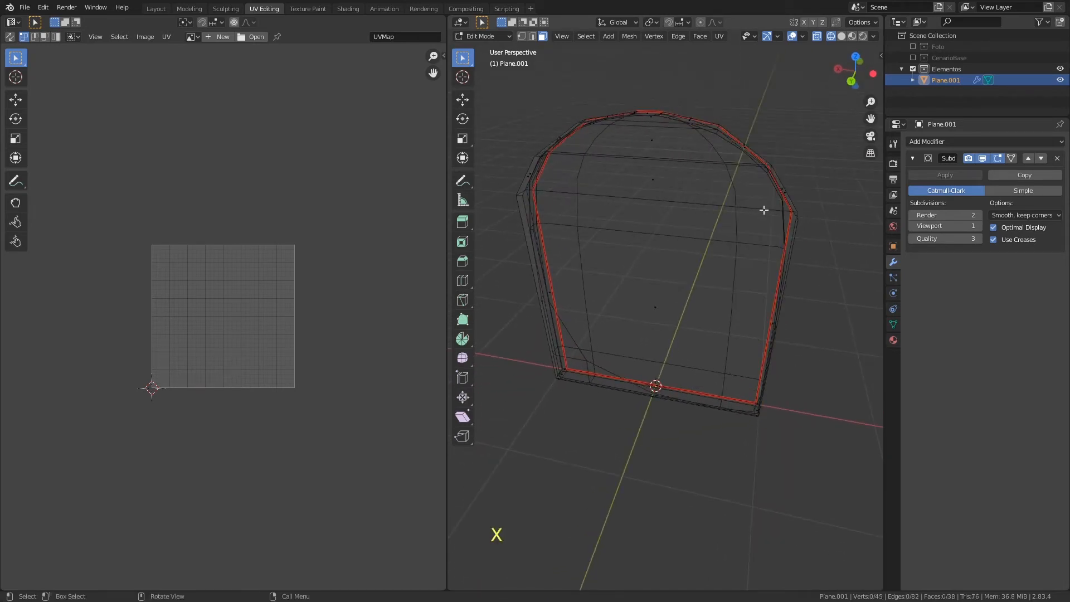
Check the trimmed slab in Object Mode with solid shading.
key("Tab")
key("z")
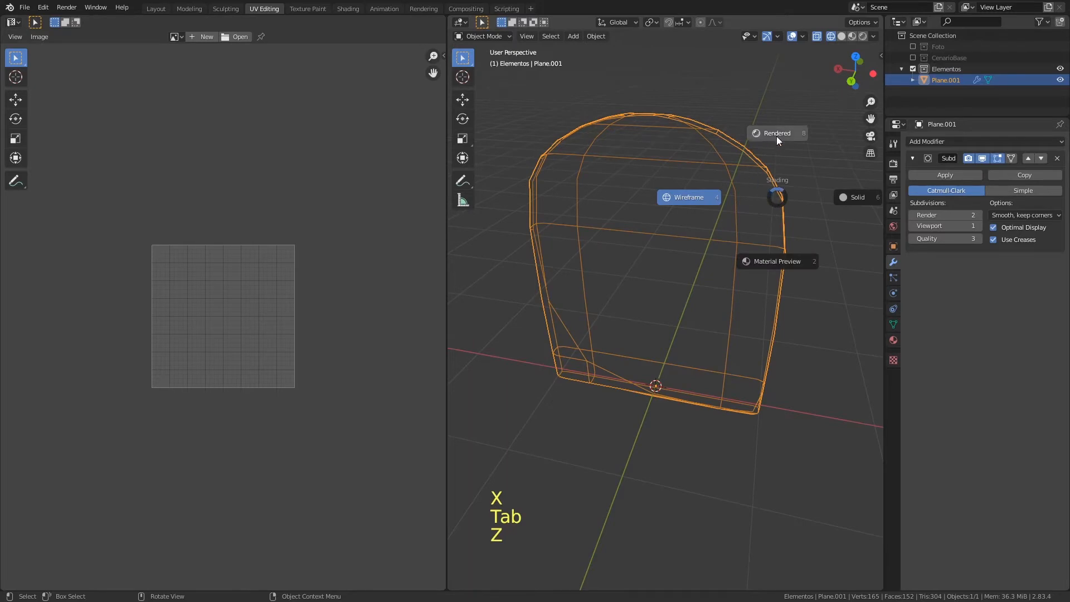
double_click(844, 37)
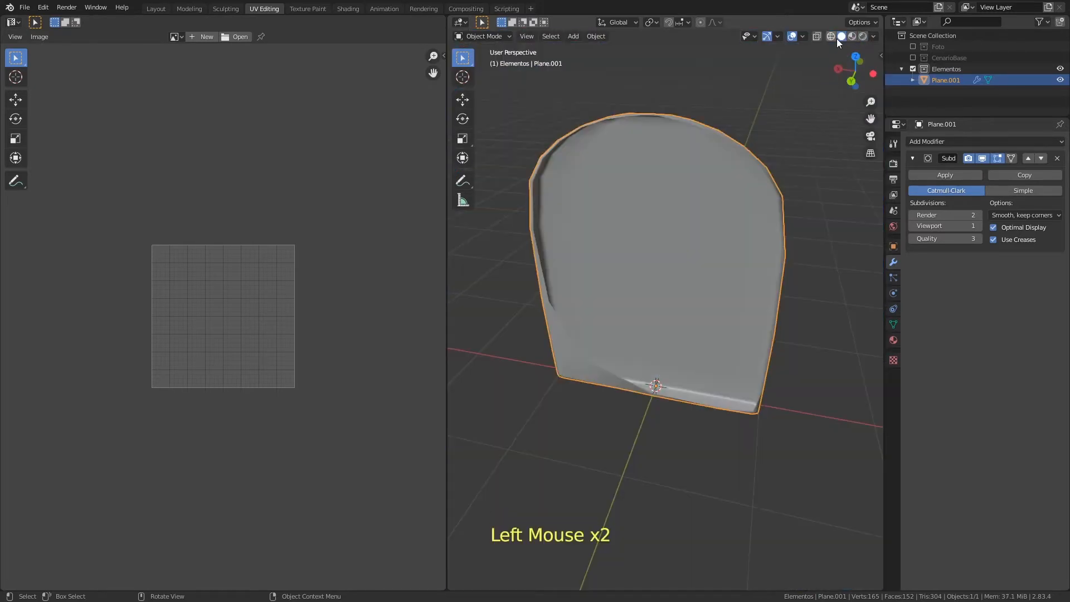
middle_click_drag(792, 122, 661, 257)
In Edit Mode, select the three leftover narrow back-rim faces on the slab's opposite side and delete them.
key("Tab")
middle_click_drag(548, 316, 657, 272)
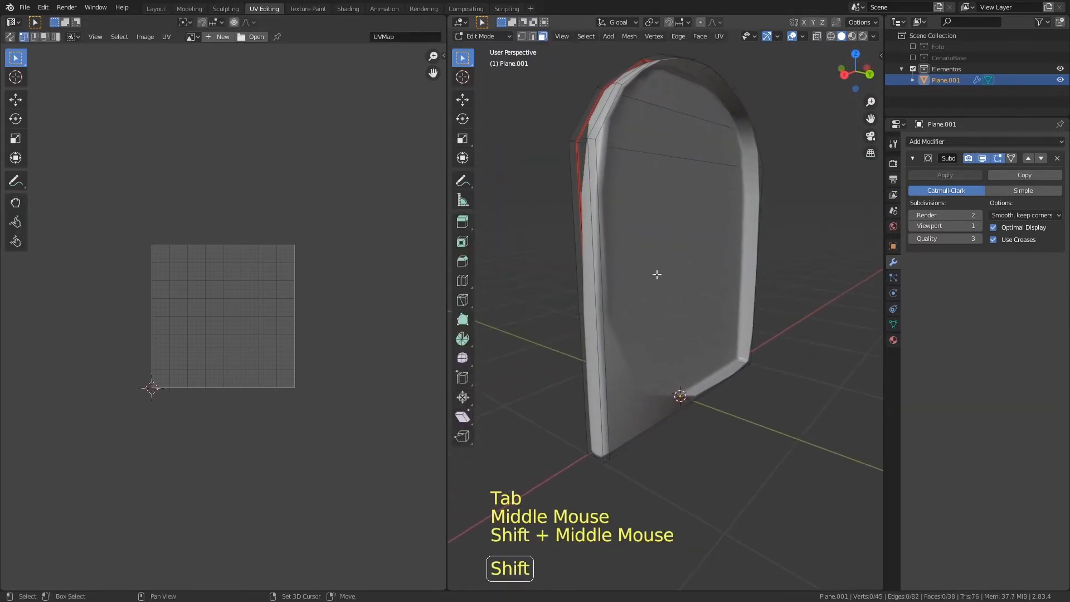
left_click(593, 136)
left_click(627, 81, "shift")
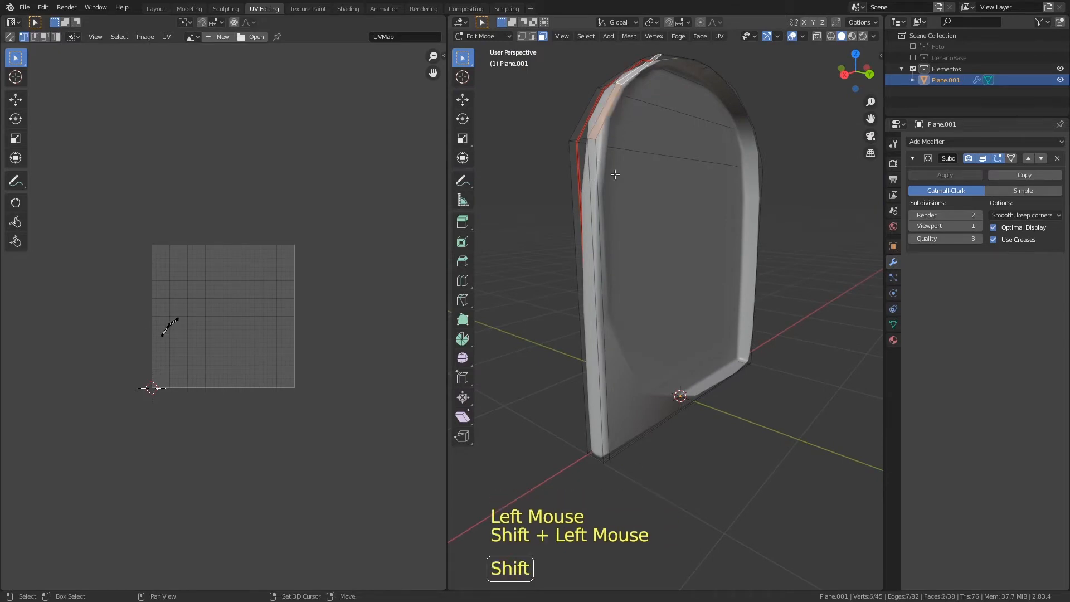
left_click(595, 230, "shift")
middle_click_drag(692, 92, 686, 206)
middle_click_drag(654, 309, 704, 137)
key("x")
left_click(654, 243)
Check the slab in Object Mode and return to editing with the subdivision's viewport preview turned off.
key("Tab")
key("Tab")
left_click(714, 205)
middle_click_drag(715, 207, 693, 201)
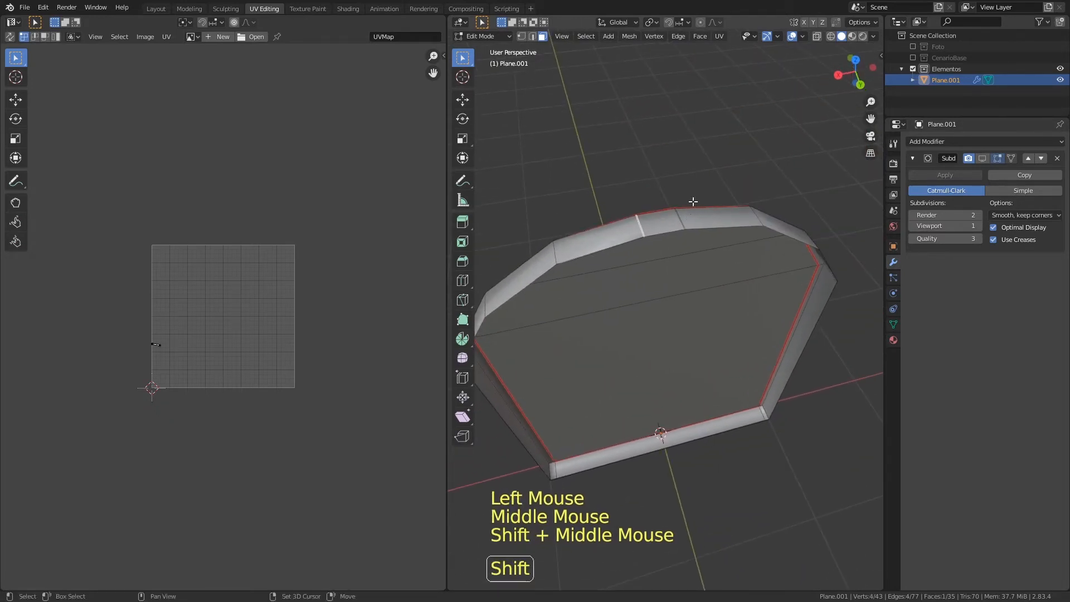
In vertex select mode, try moving a back-rim vertex at the top of the arch to look for overlapping geometry.
left_click(677, 237)
middle_click_drag(677, 237, 721, 268)
left_click(726, 172)
key("1")
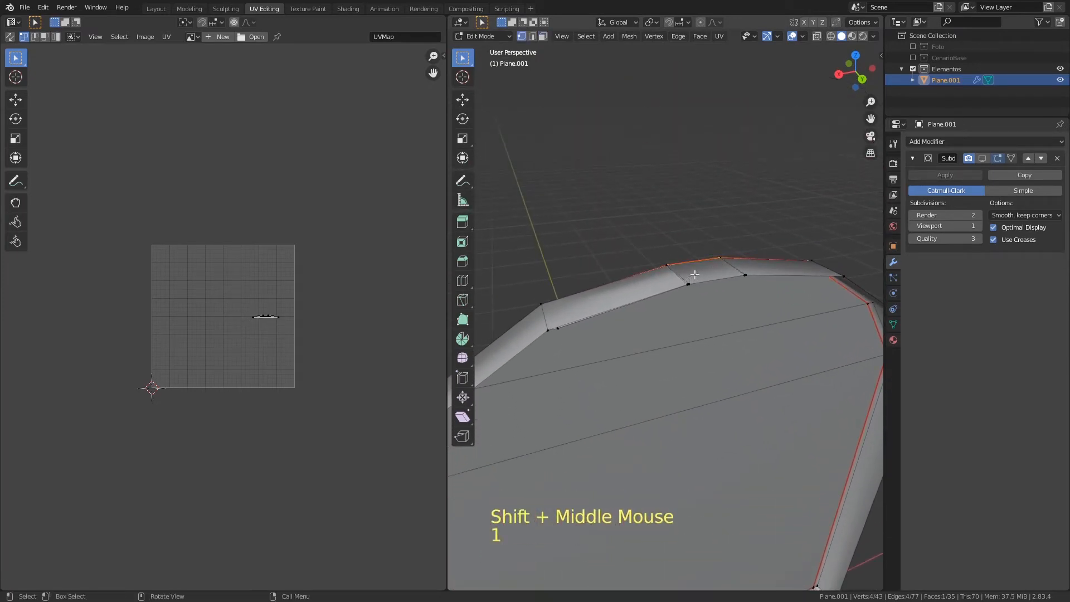
left_click(692, 289)
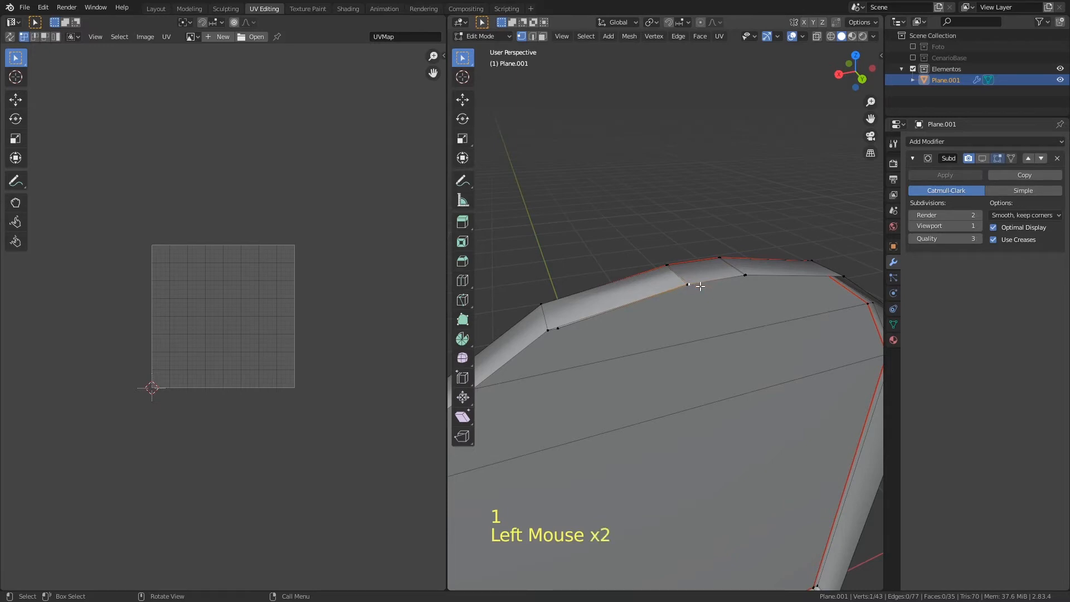
key("g")
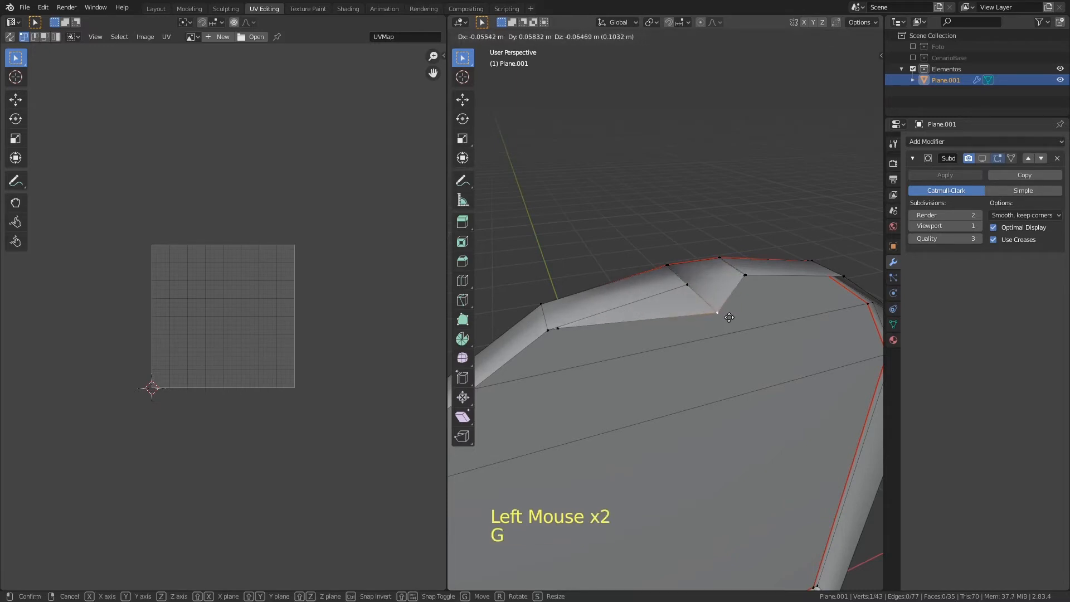
left_click(716, 282)
Delete the stray vertex beside the arch's upper corner on the back rim.
middle_click_drag(707, 286, 701, 263)
left_click(553, 190)
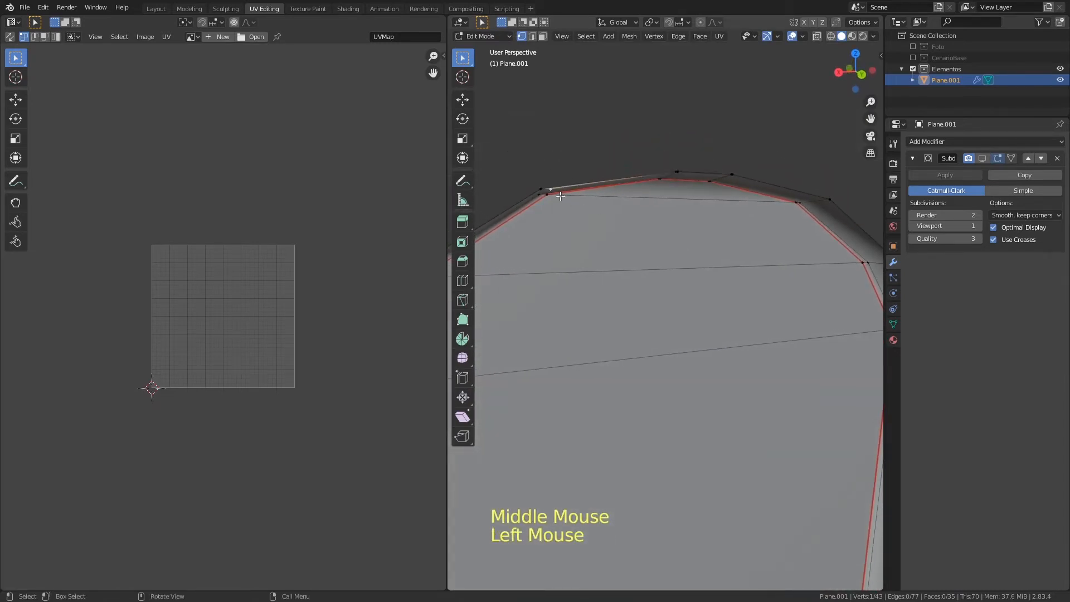
key("x")
left_click(561, 169)
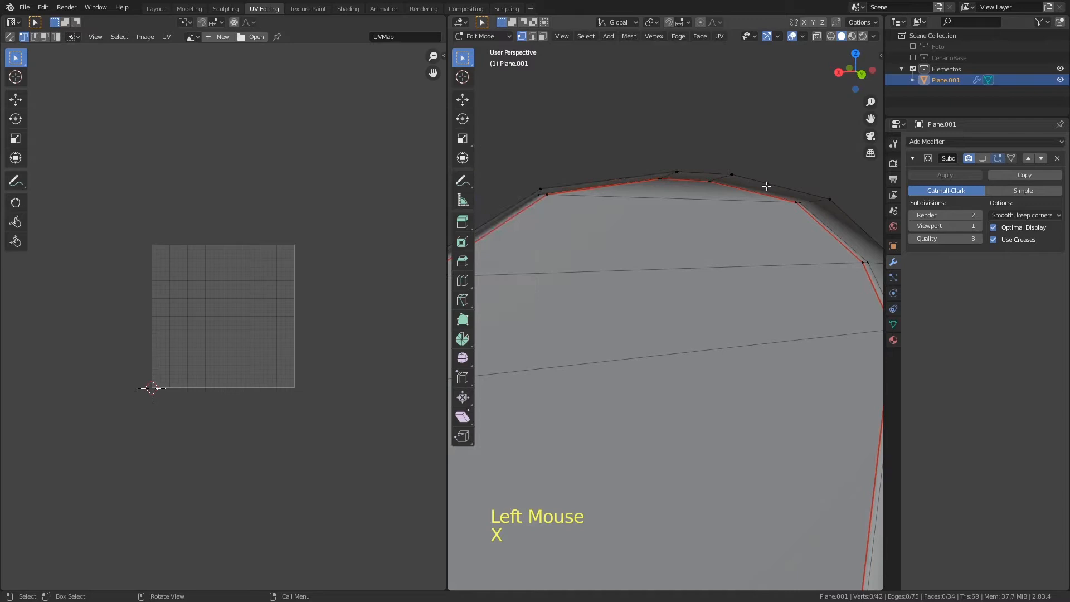
Try moving the next two back-rim vertices along the top of the arch to test for doubled points.
middle_click_drag(748, 195, 712, 215)
left_click(661, 236)
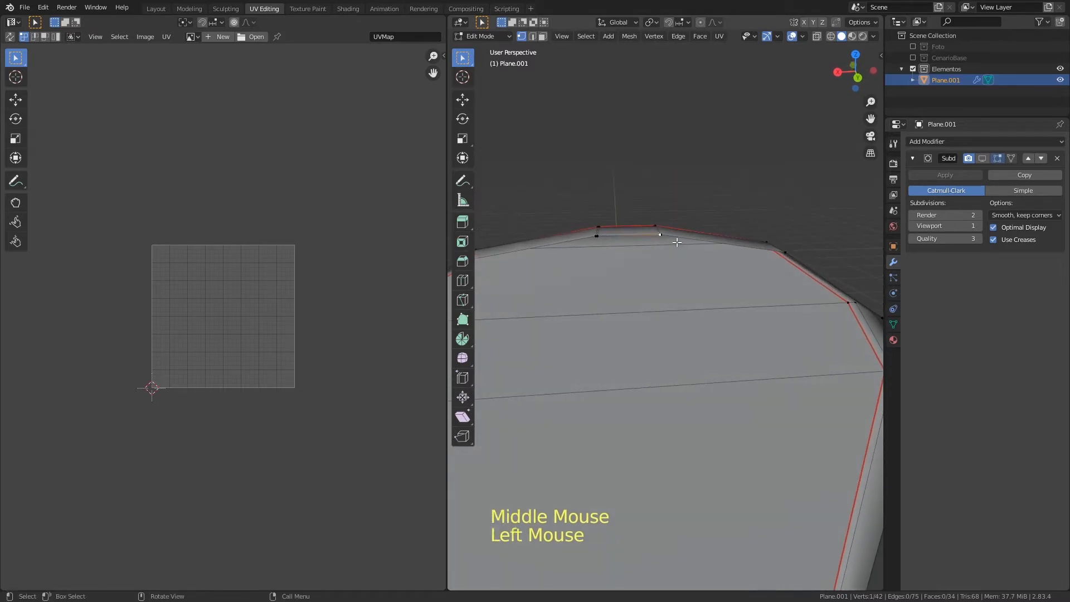
key("g")
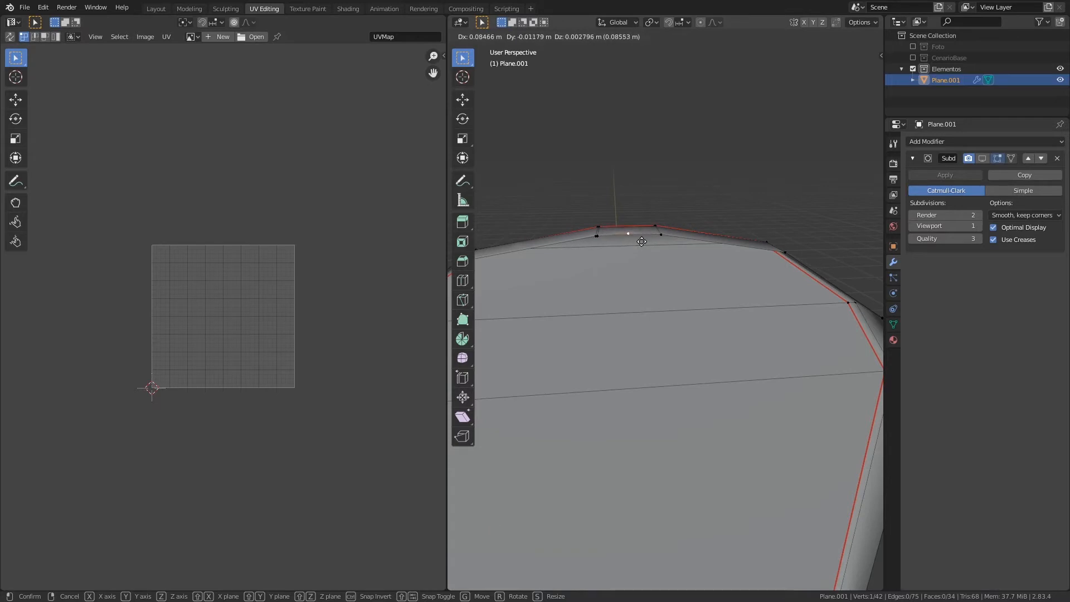
left_click(651, 243)
middle_click_drag(651, 244, 729, 284)
left_click(774, 323)
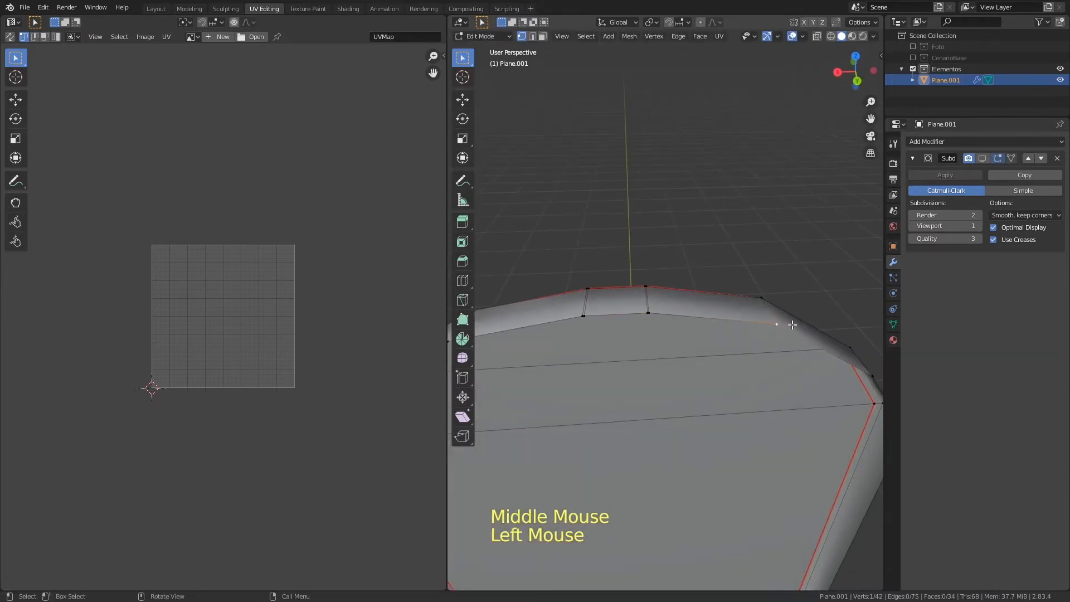
key("g")
left_click(777, 314)
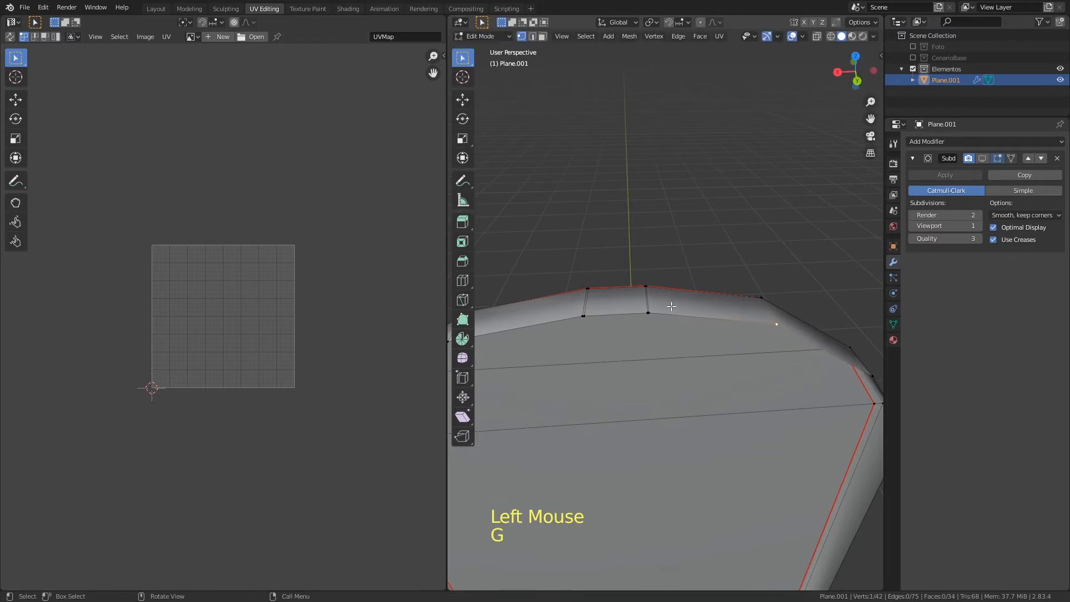
In edge select mode, move the short cross edge at the top of the arch about 0.03 m along the rim.
left_click(589, 316)
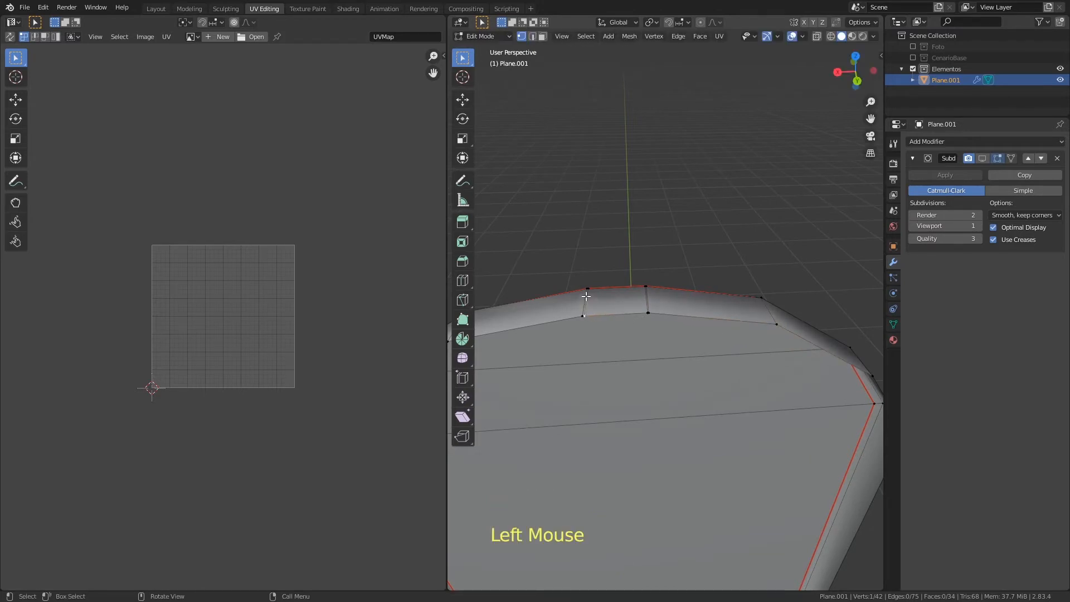
key("2")
left_click(589, 298)
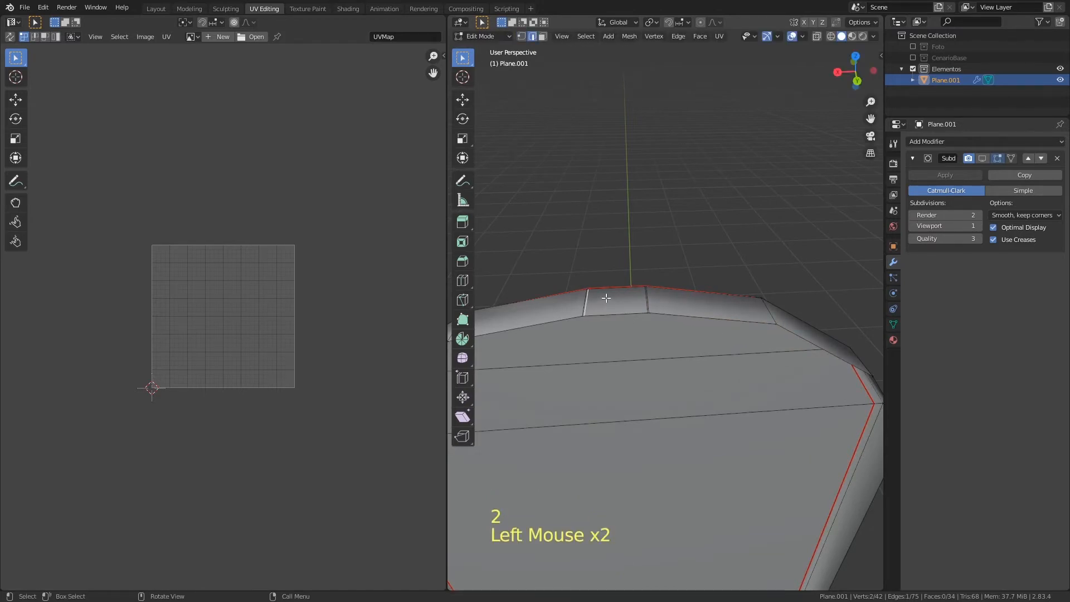
key("g")
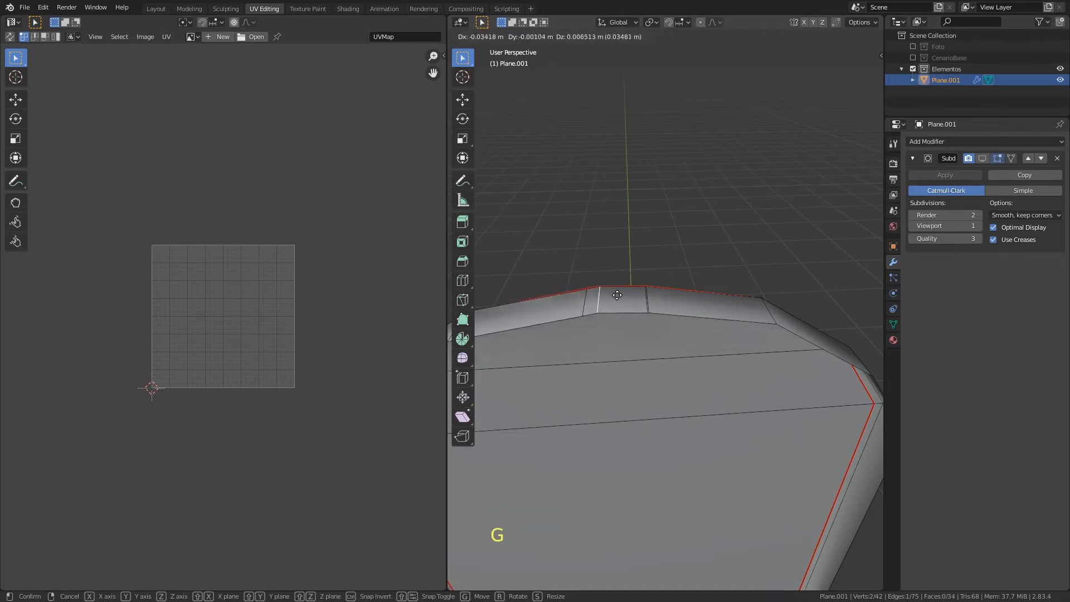
left_click(622, 296)
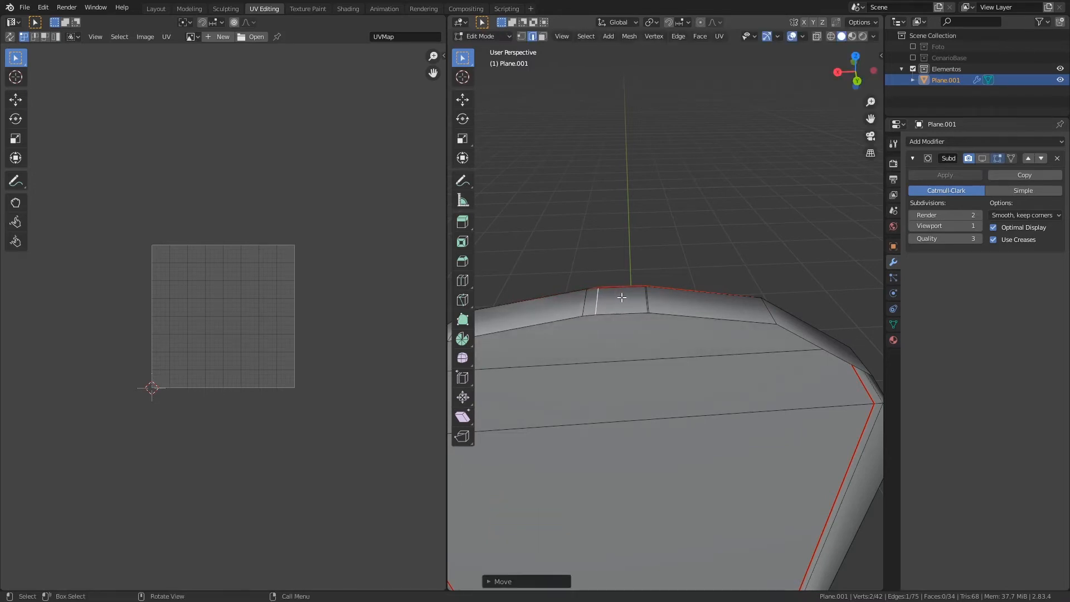
Move the other short cross edge at the top of the arch about 0.03 m along the rim.
left_click(649, 302)
key("g")
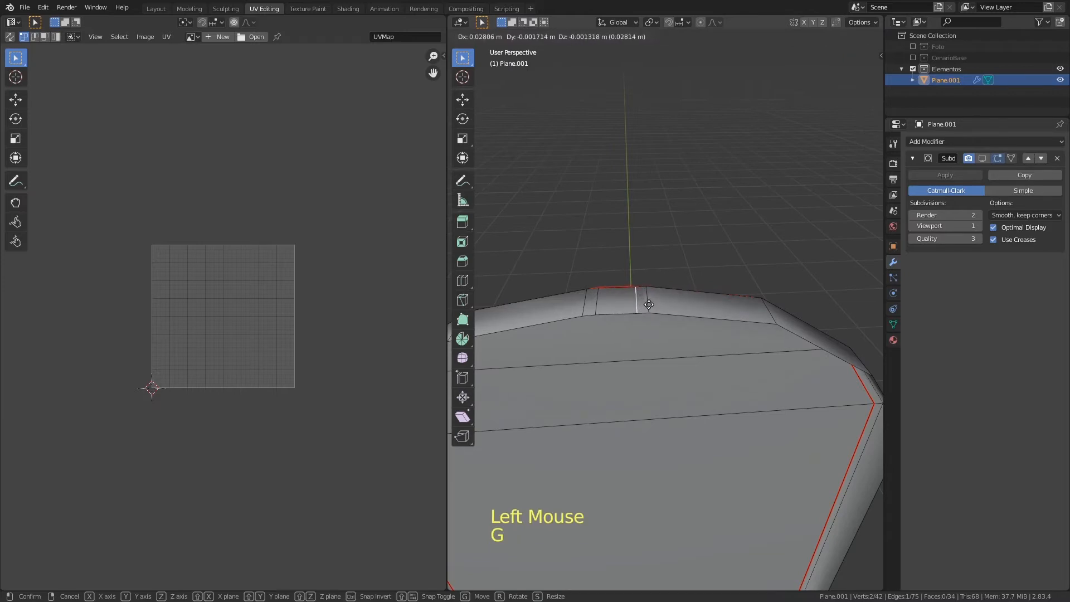
key("Tab")
Select the slab's whole mesh and unwrap it again.
middle_click_drag(647, 299, 829, 295)
key("a")
left_click(755, 256)
key("Tab")
key("a")
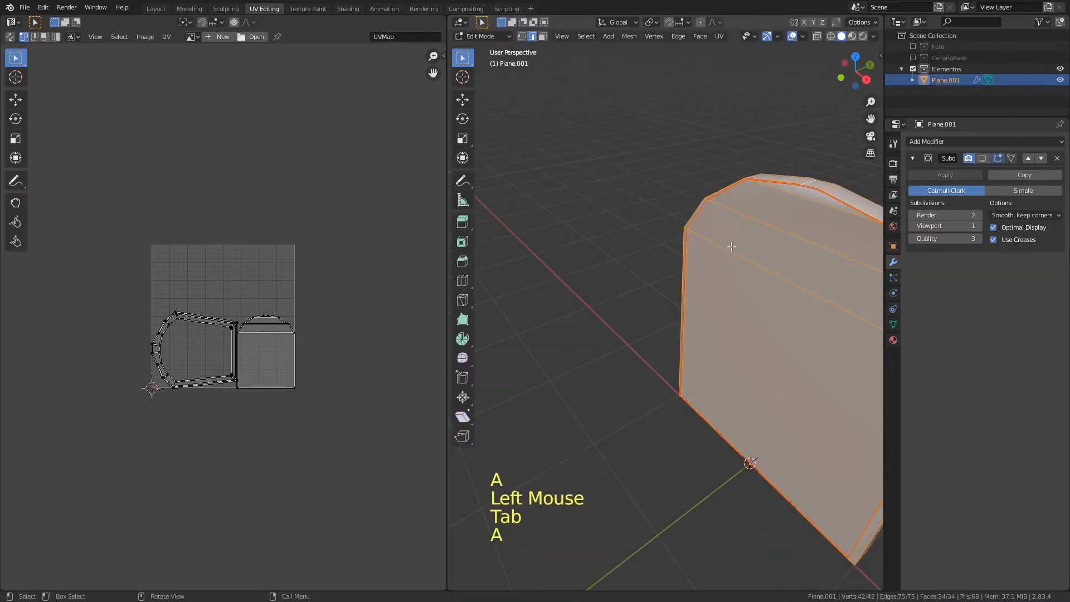
key("u")
left_click(719, 244)
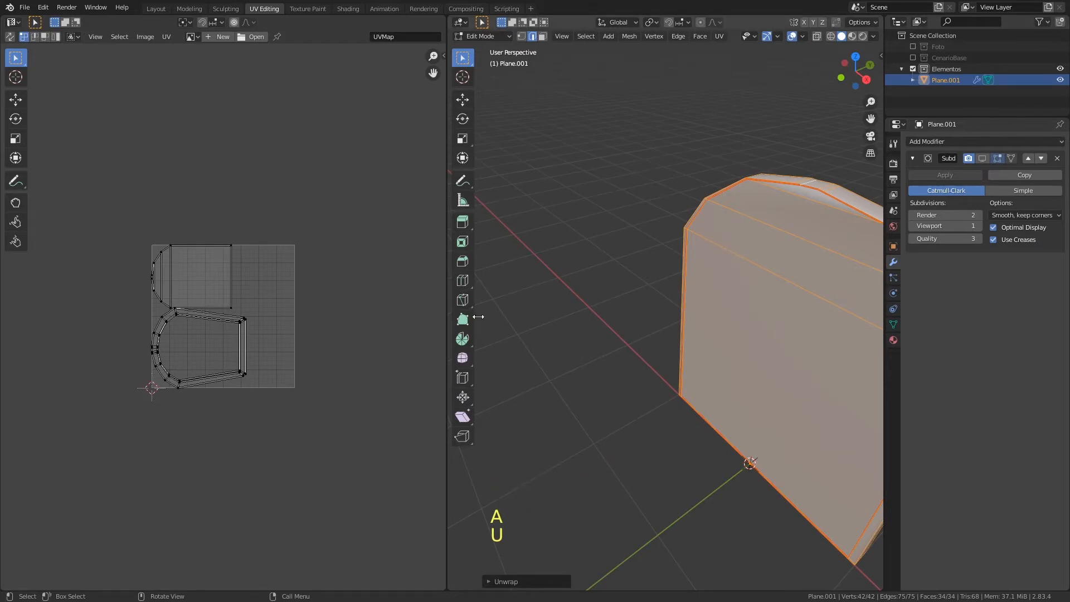
Return the slab to object mode and save the file.
middle_click_drag(712, 239, 685, 206, "ctrl")
middle_click_drag(686, 207, 719, 223, "shift")
key("Tab")
key("ctrl+s")
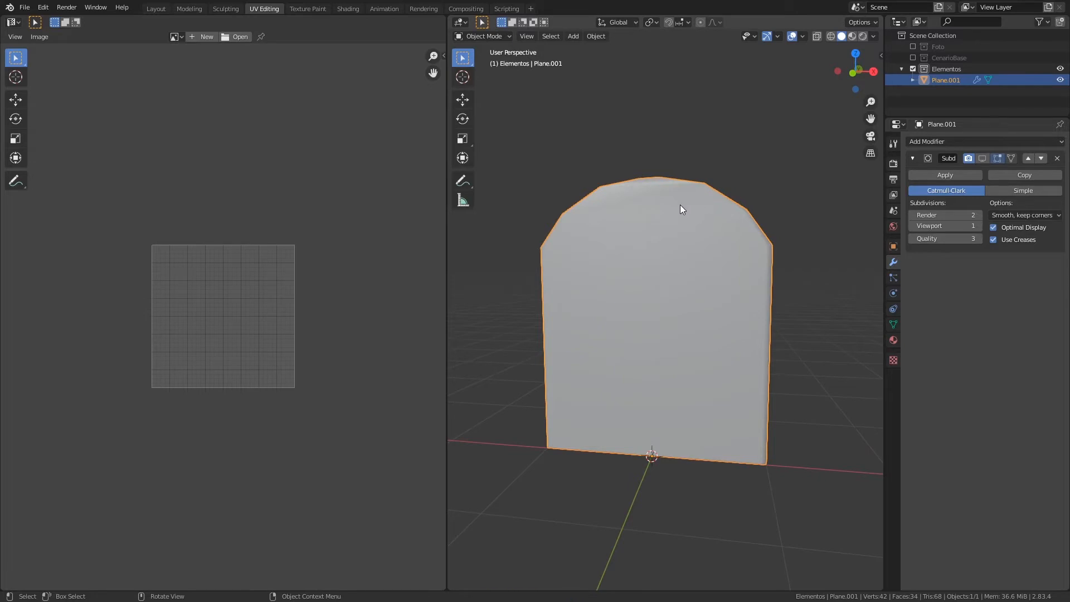
Turn on the viewport display of the slab's Subdivision modifier and check the smoothed shape from the other side.
middle_click_drag(677, 186, 728, 179)
left_click(982, 158)
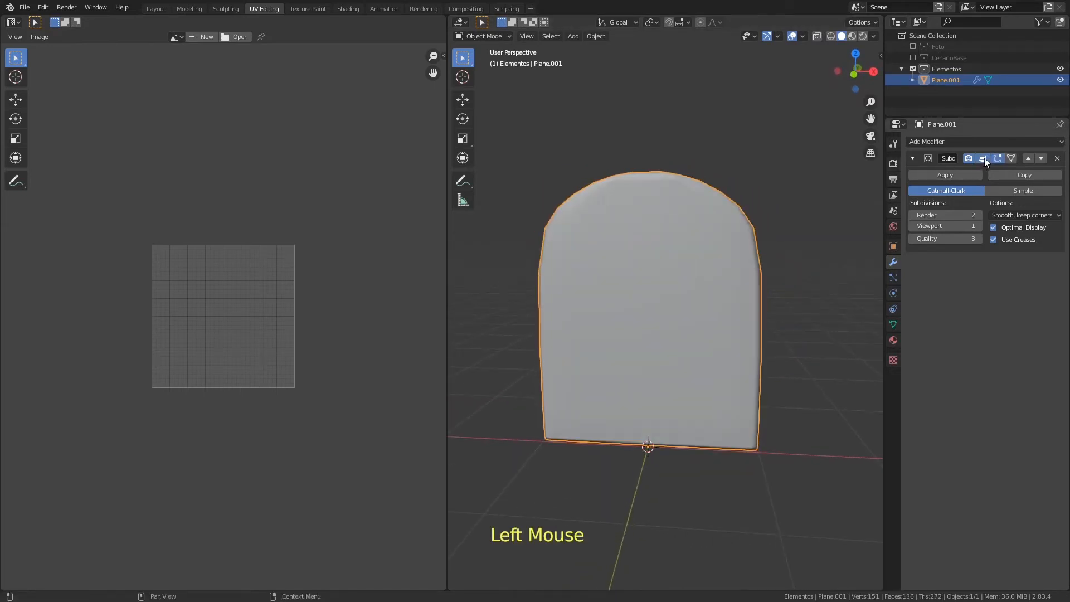
middle_click_drag(792, 217, 663, 130)
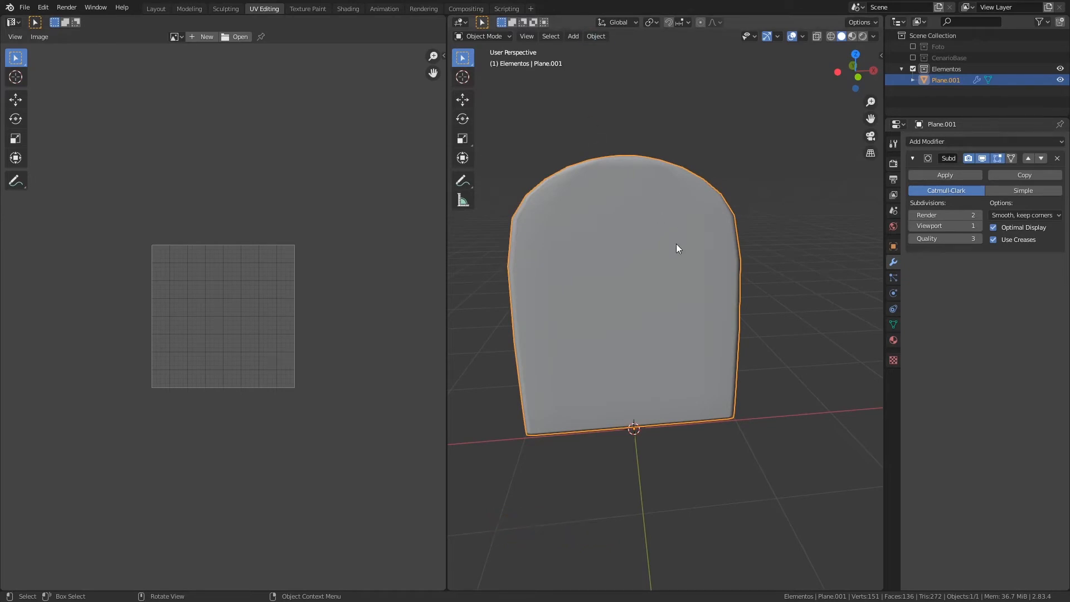
In edit mode, select all the slab's UV islands and rotate them a quarter turn so the arches point up.
key("Tab")
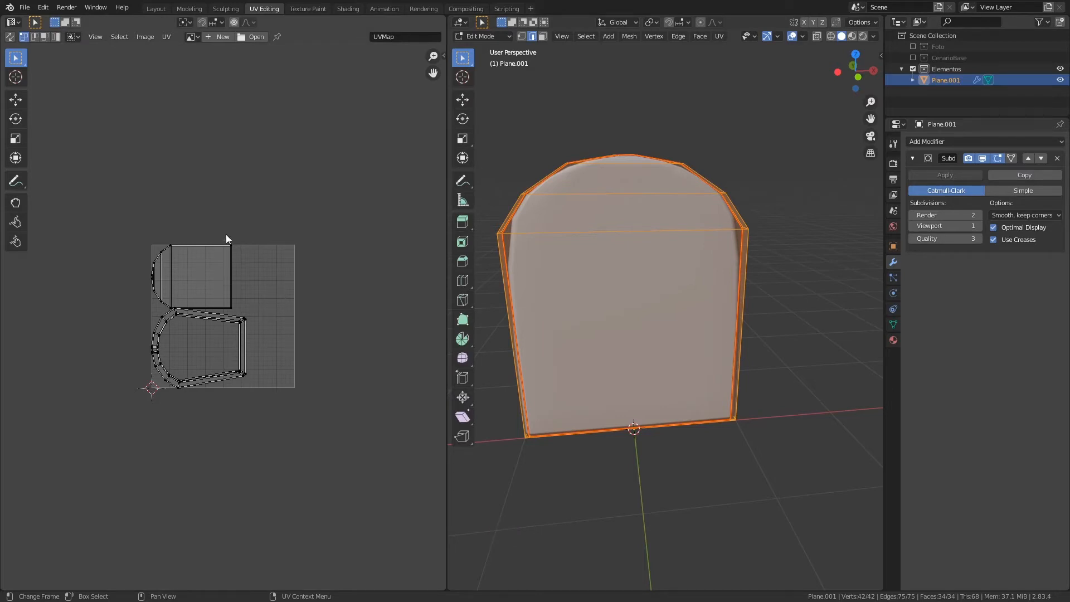
key("Tab")
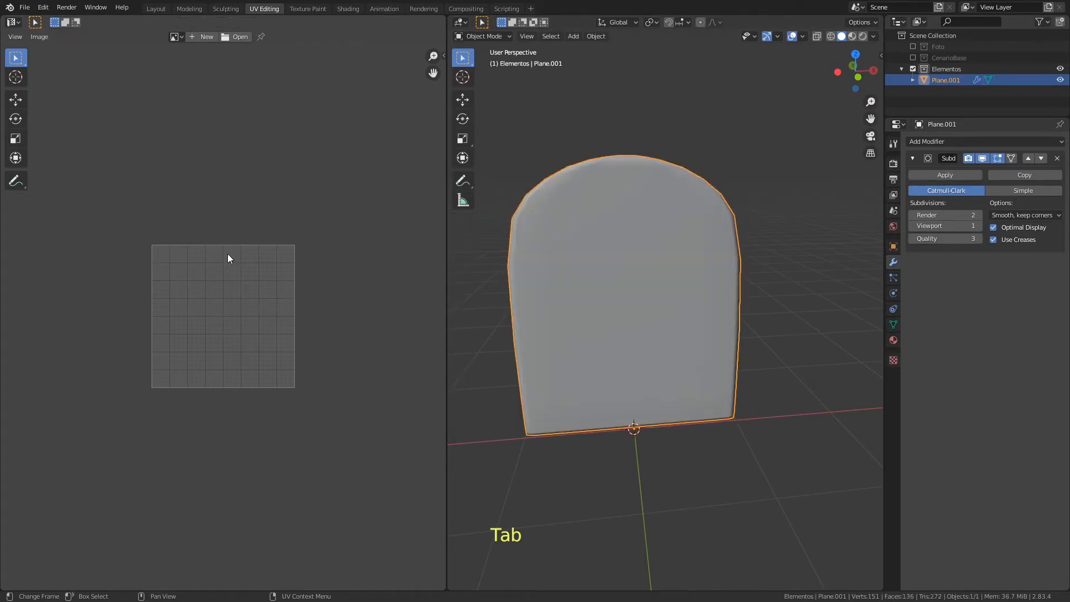
key("Tab")
key("a")
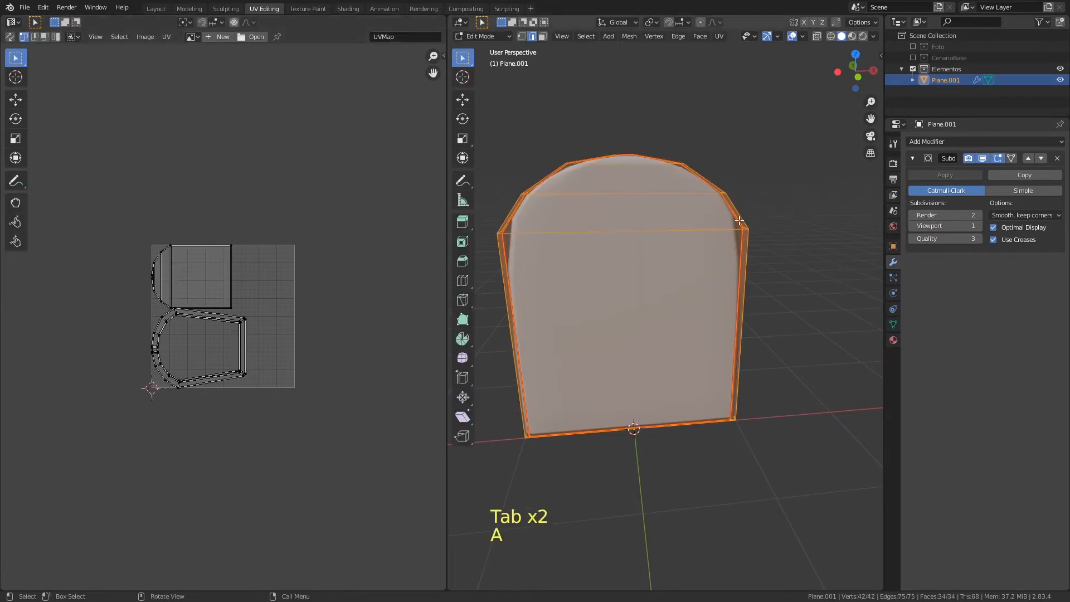
left_click(264, 201)
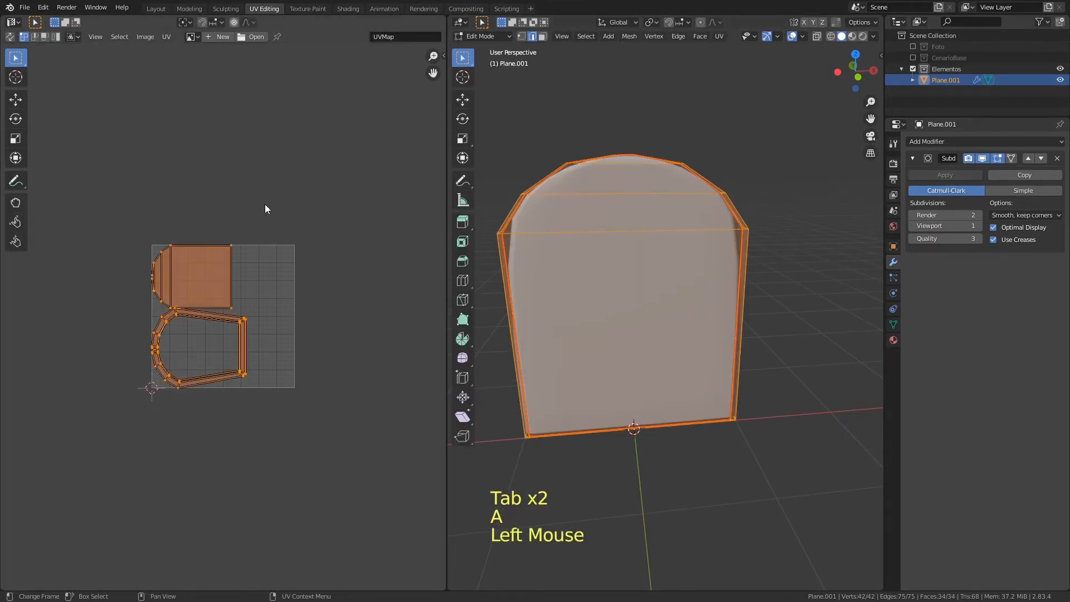
key("r")
key("ctrl")
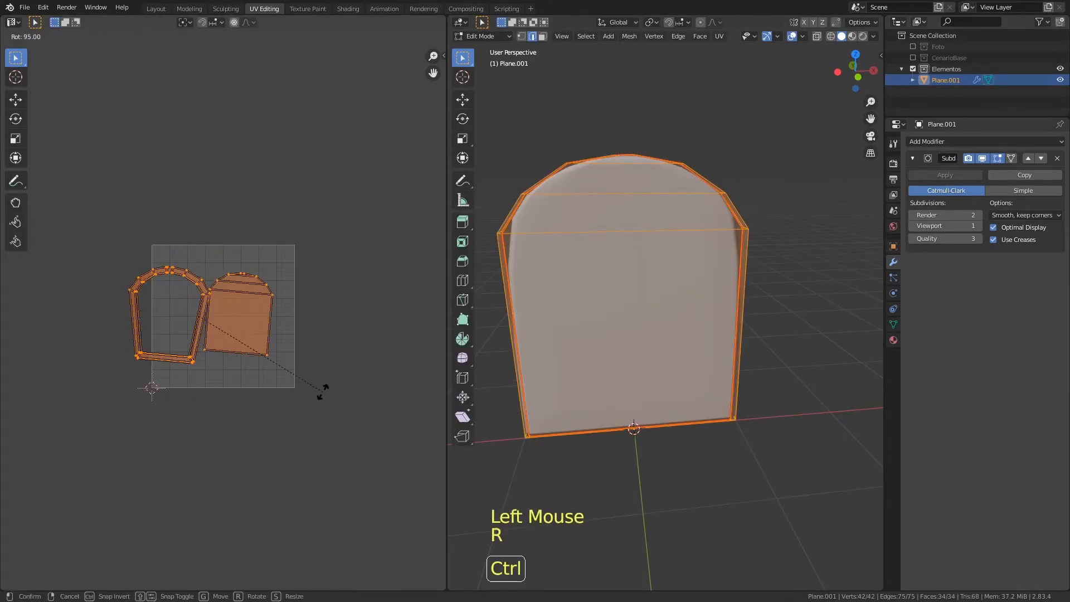
left_click(325, 385)
Move the UV islands inside the UV square and scale them down slightly to leave a margin.
key("g")
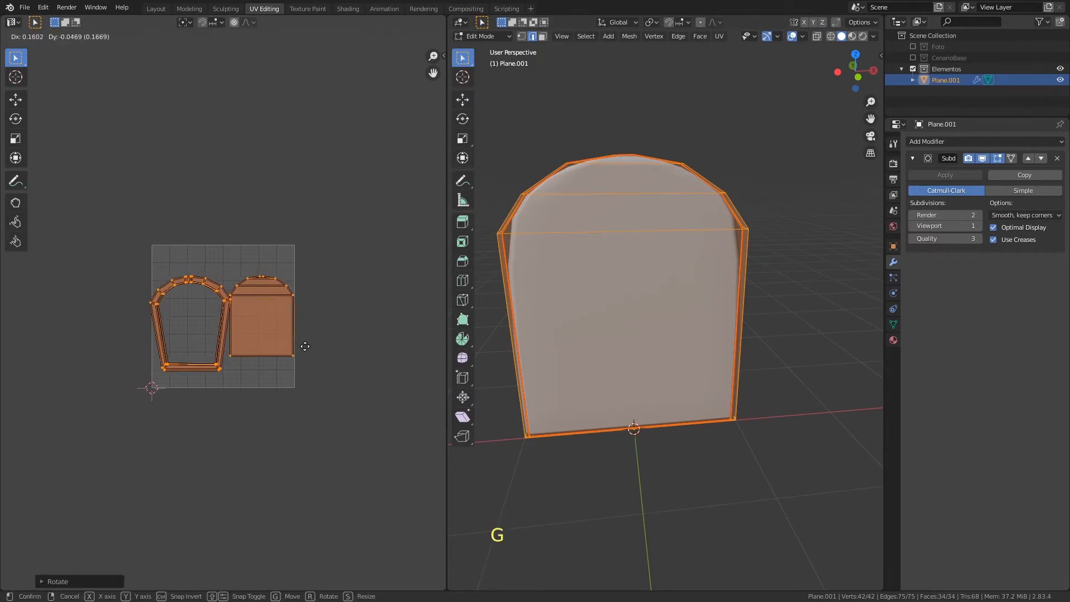
left_click(305, 345)
key("s")
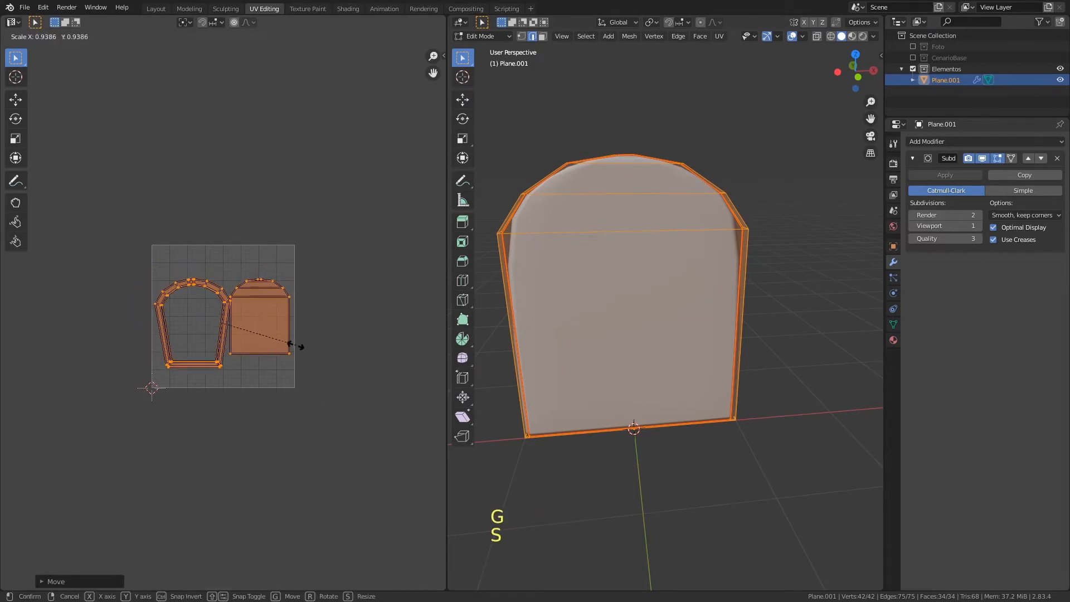
left_click(308, 273)
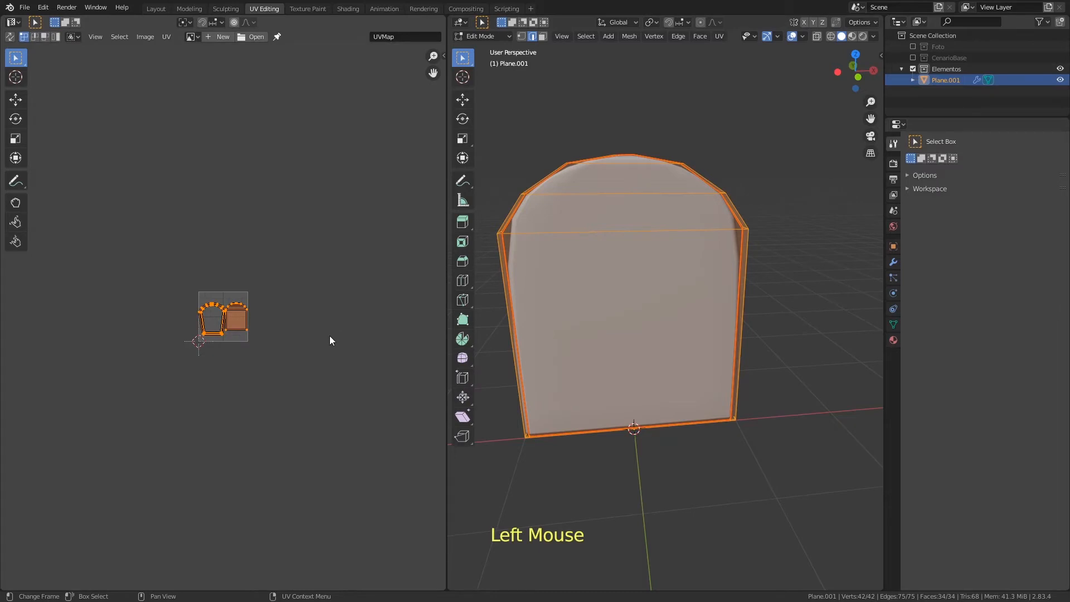
middle_click_drag(333, 337, 368, 175, "ctrl")
middle_click_drag(337, 262, 351, 217, "ctrl")
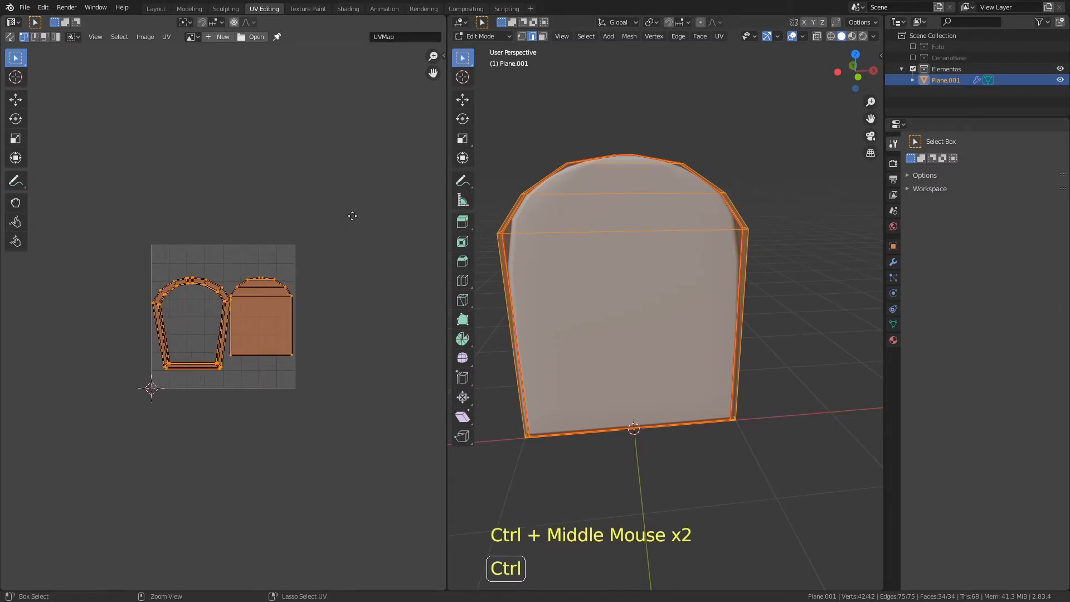
Switch to the Texture Paint workspace and check the slab's material and texture slot settings.
left_click(308, 9)
mouse_move(647, 259)
middle_mouse_down()
mouse_move(723, 268)
mouse_move(577, 235)
mouse_move(657, 277)
mouse_move(648, 292)
middle_mouse_up()
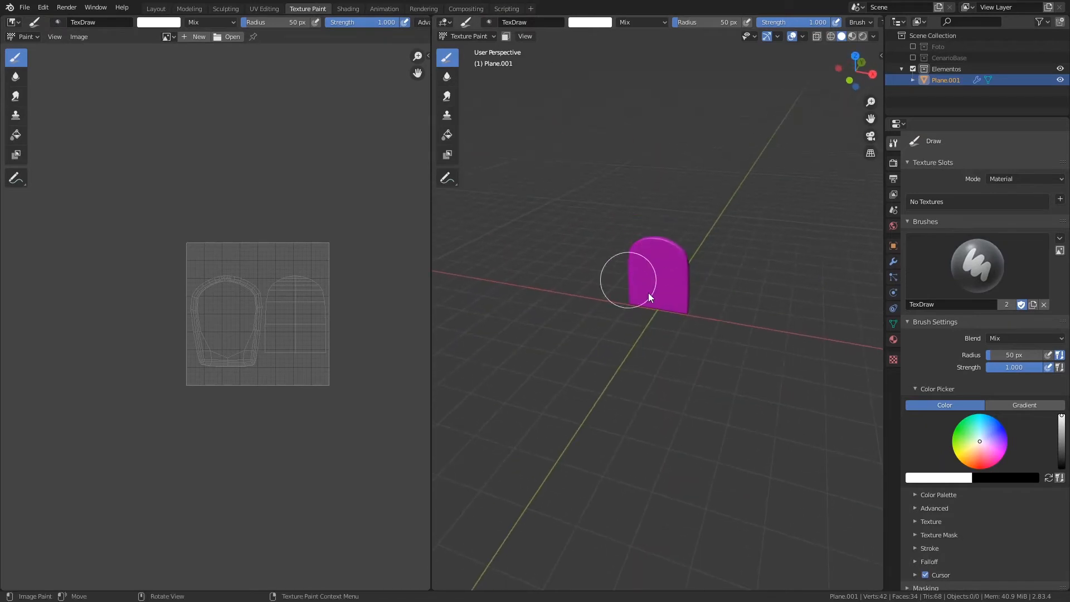
middle_click_drag(681, 256, 668, 225)
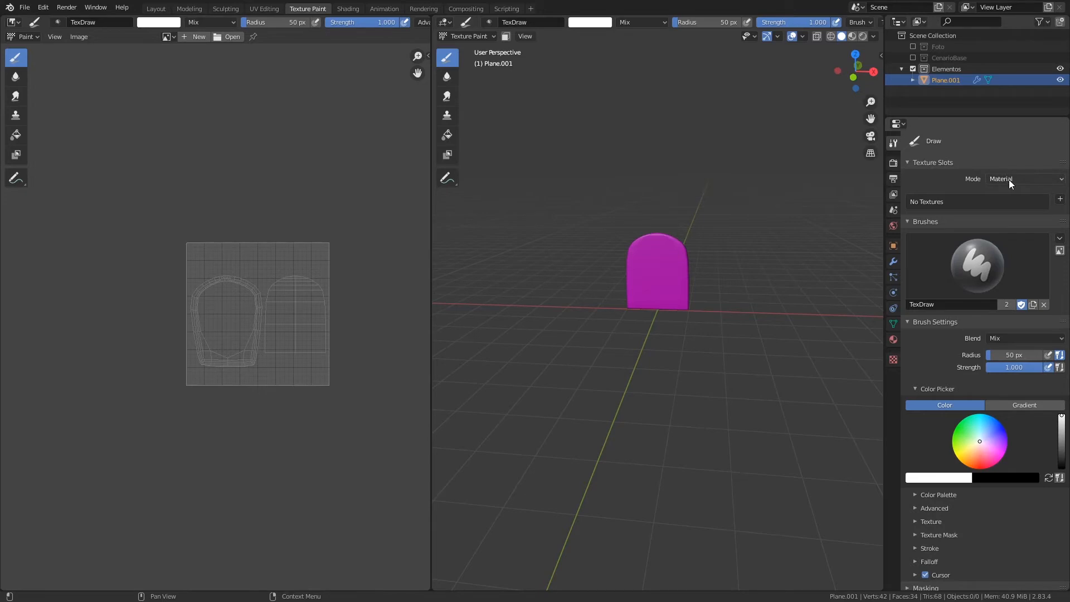
left_click(893, 339)
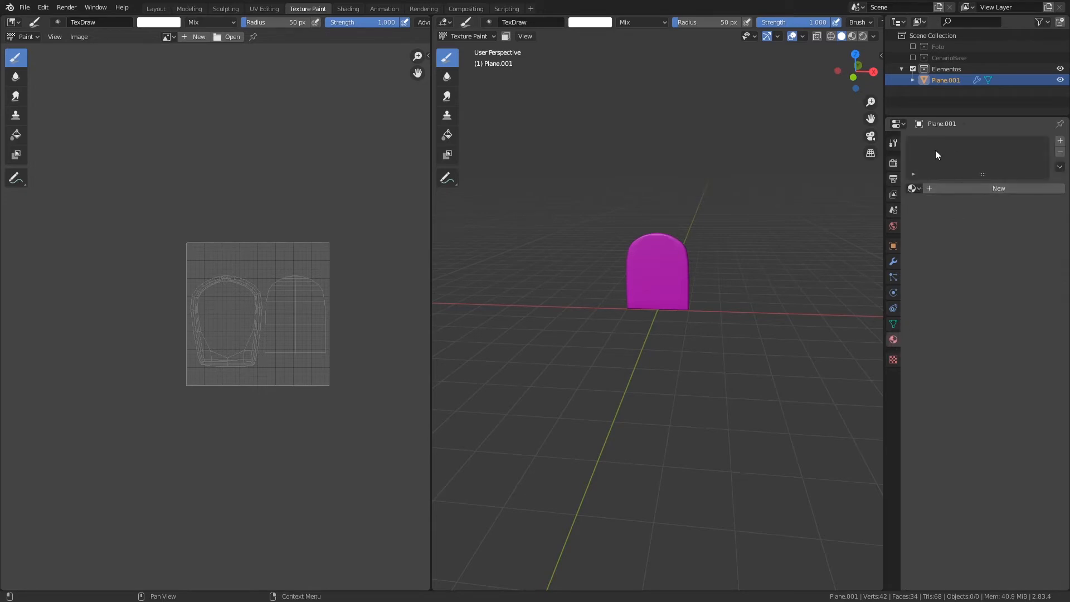
left_click(893, 142)
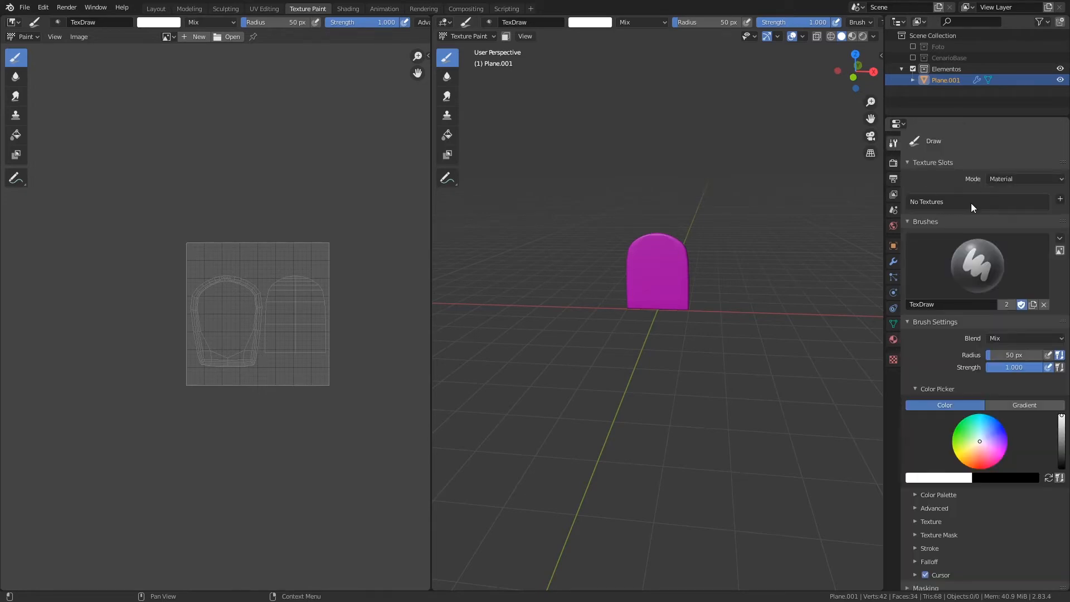
left_click(1028, 178)
Create a new material for the slab and name it PortaMat.
left_click(893, 340)
left_click(913, 188)
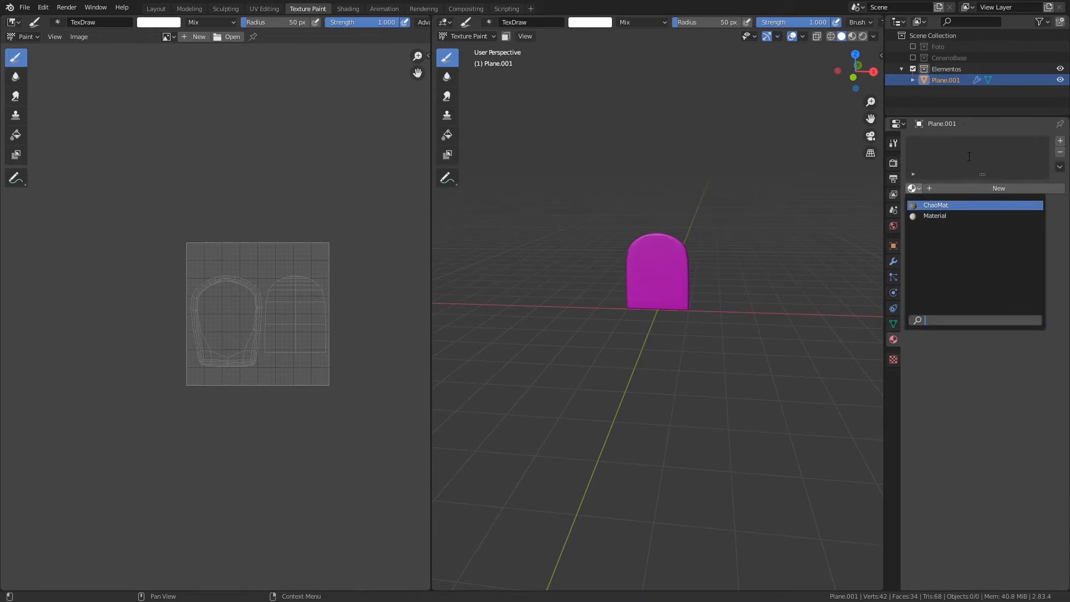
left_click(998, 188)
left_click(965, 188)
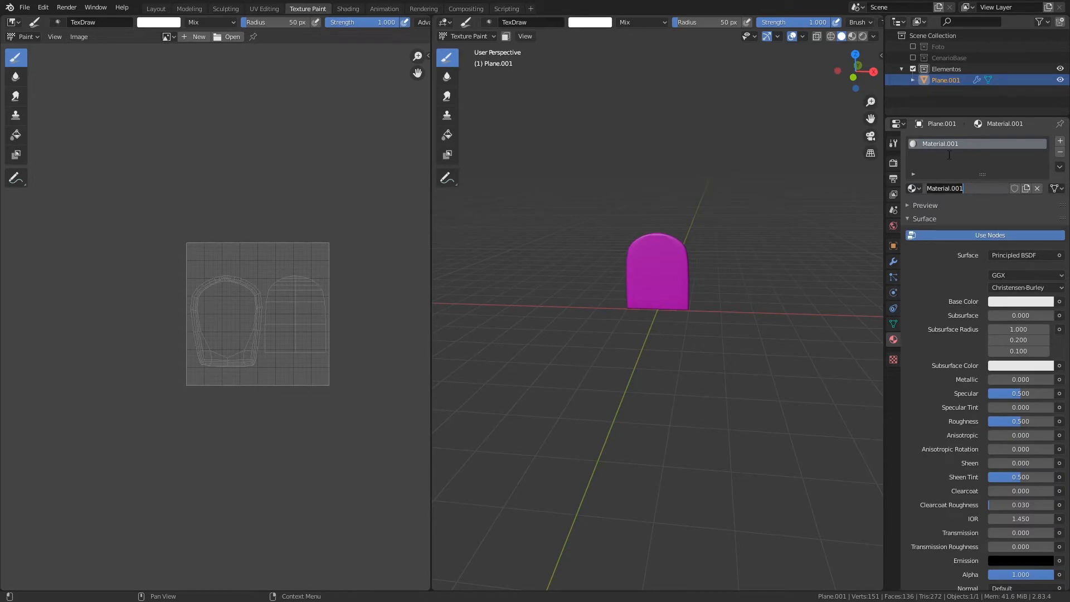
type("Door")
key("BackSpace")
key("BackSpace")
type("PortaMat")
key("Return")
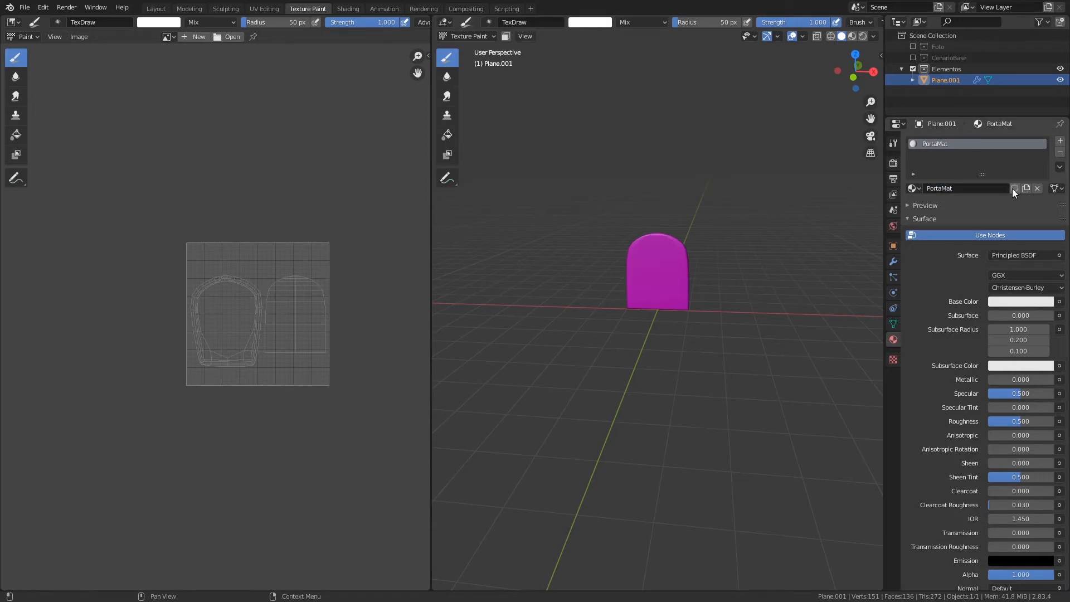
Start a Base Color texture paint slot for PortaMat at 1024 by 1024 px with Alpha turned off.
left_click(893, 143)
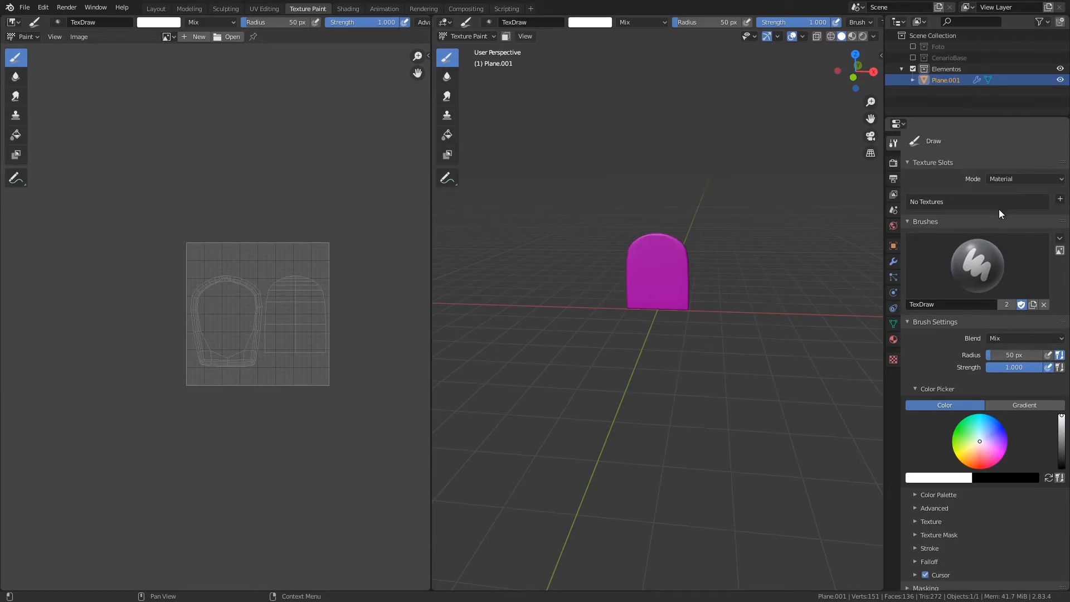
left_click(1061, 200)
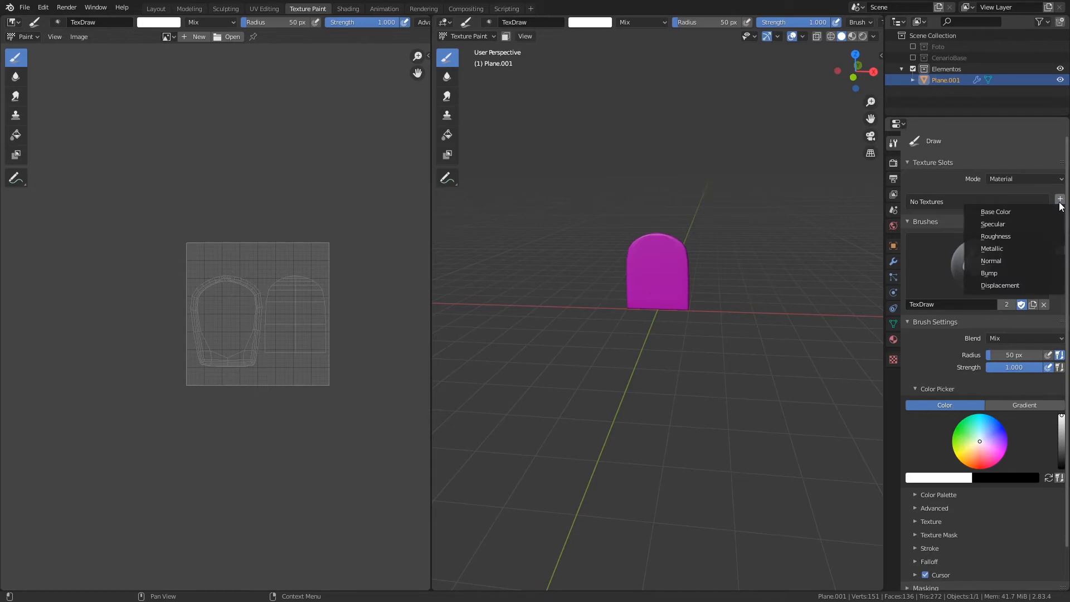
left_click(1033, 211)
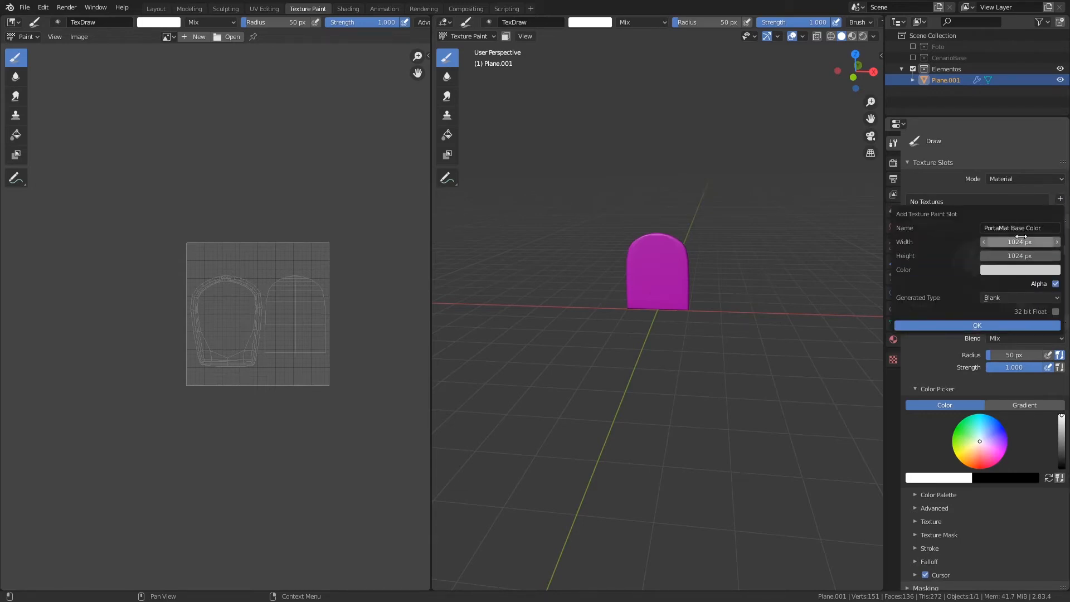
left_click(1056, 284)
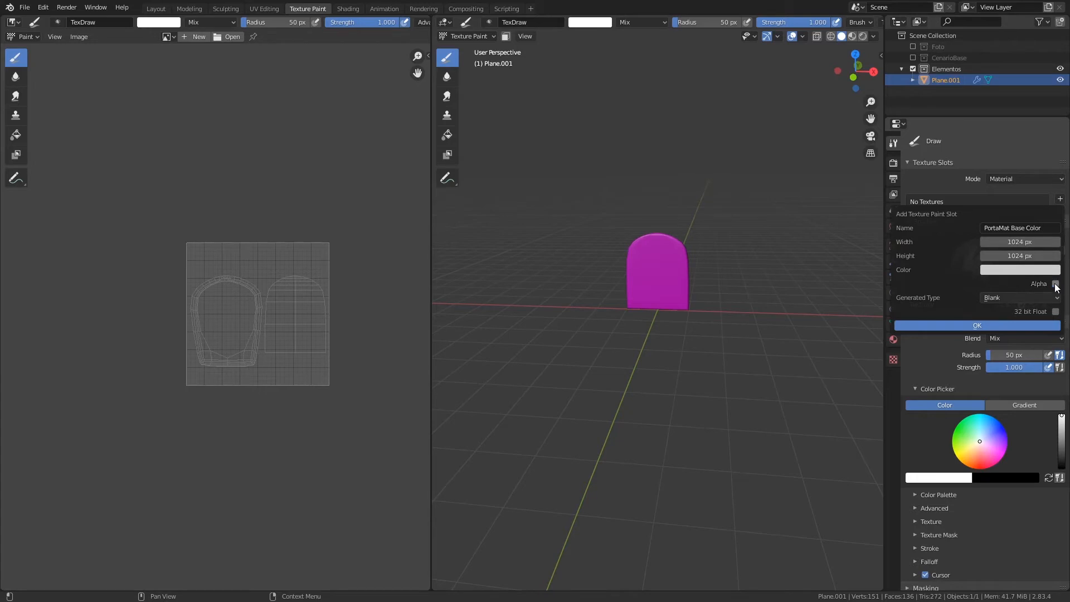
Set the new paint slot's fill color to a light orange-brown.
left_click(1018, 271)
left_click(998, 164)
left_click(994, 177)
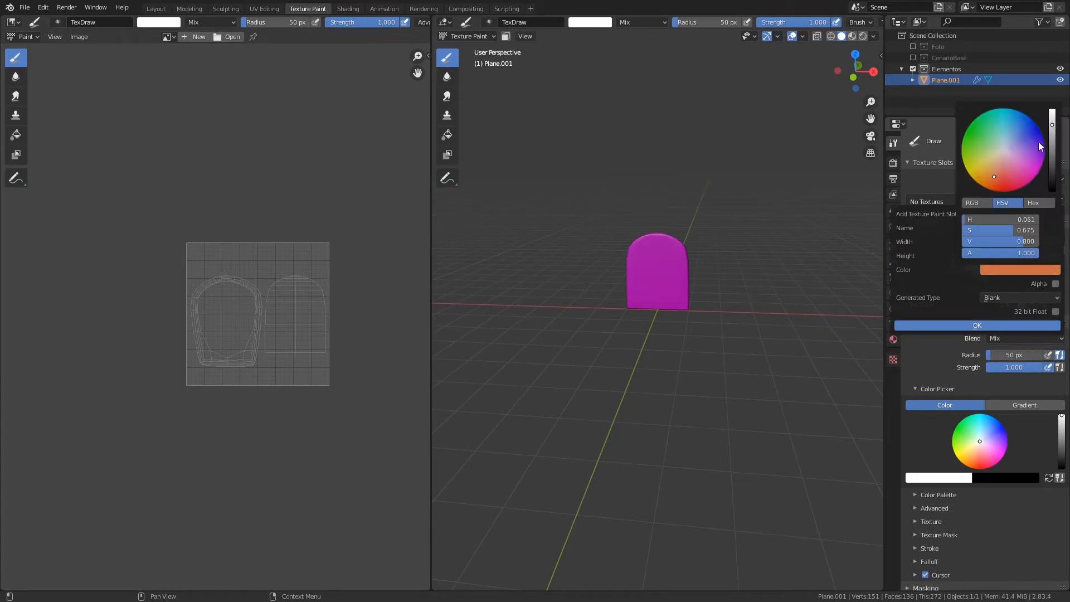
left_click(993, 173)
left_click(1052, 140)
left_click_drag(1051, 140, 1052, 130)
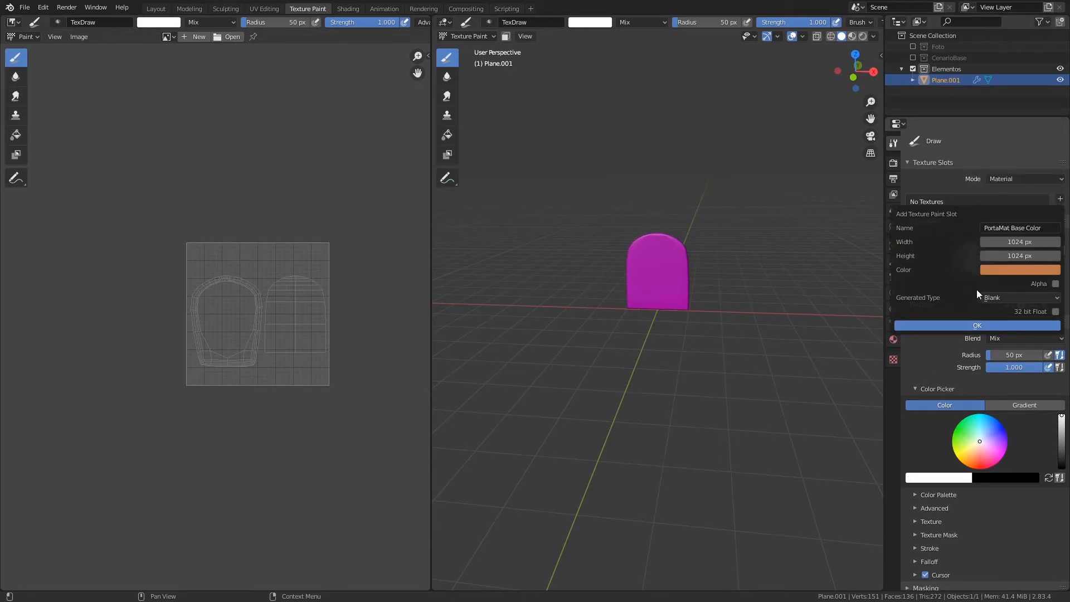
Keep the generated type as Blank and create the Base Color paint slot.
left_click(990, 298)
left_click(994, 303)
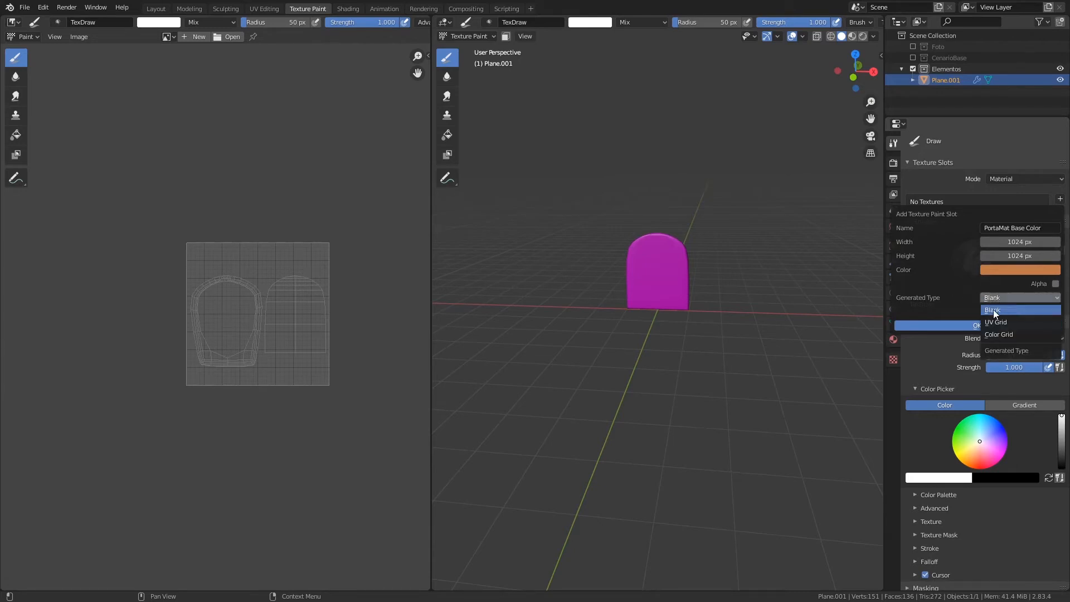
left_click(972, 324)
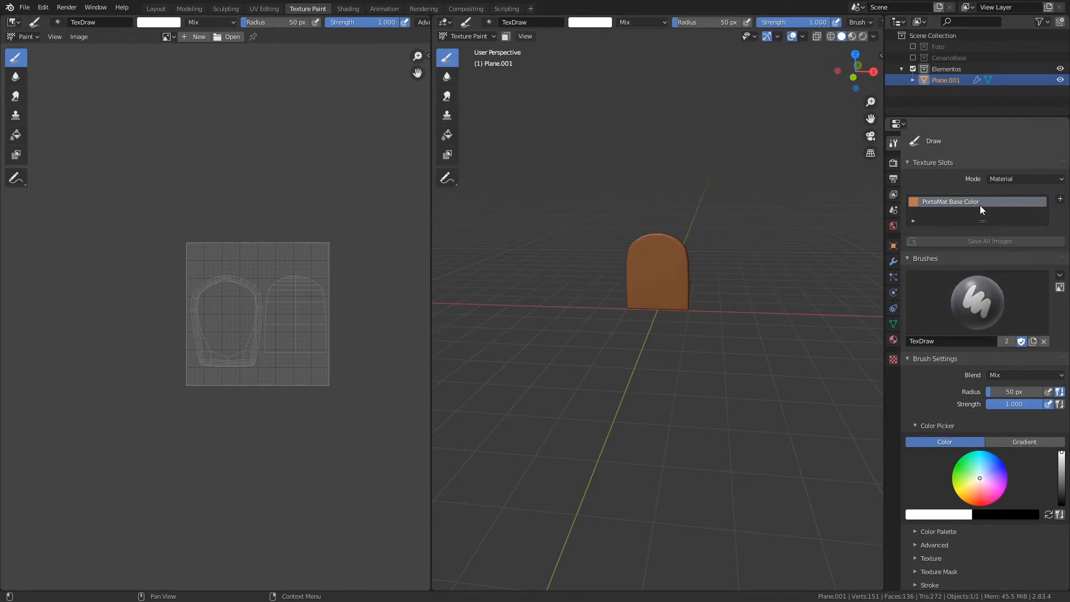
Display the PortaMat Base Color image behind the UV layout in the image editor.
left_click(167, 37)
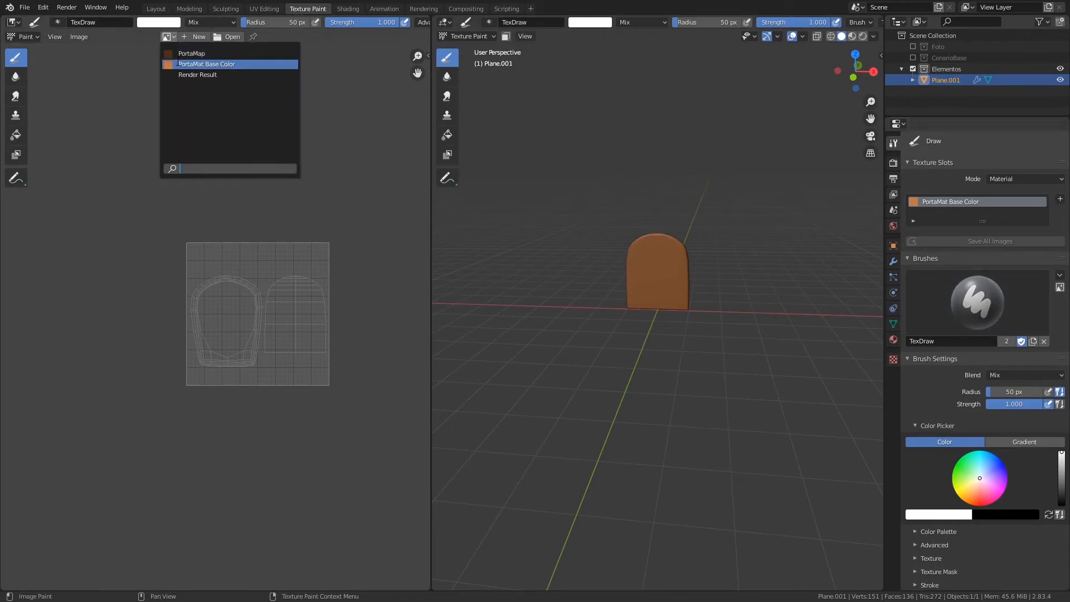
left_click(200, 63)
scroll(267, 205, "down", 7)
scroll(275, 335, "up", 5)
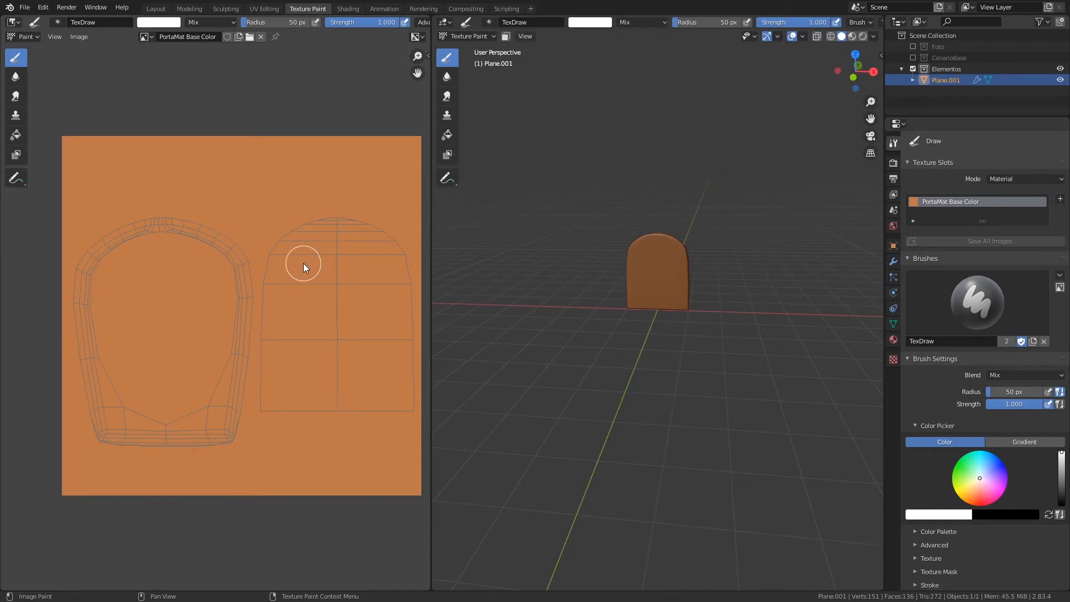
Paint white test strokes over the rim and front face UV islands and check them on the 3D slab.
left_click_drag(186, 229, 143, 232)
key("ctrl+z")
left_click_drag(655, 325, 668, 294)
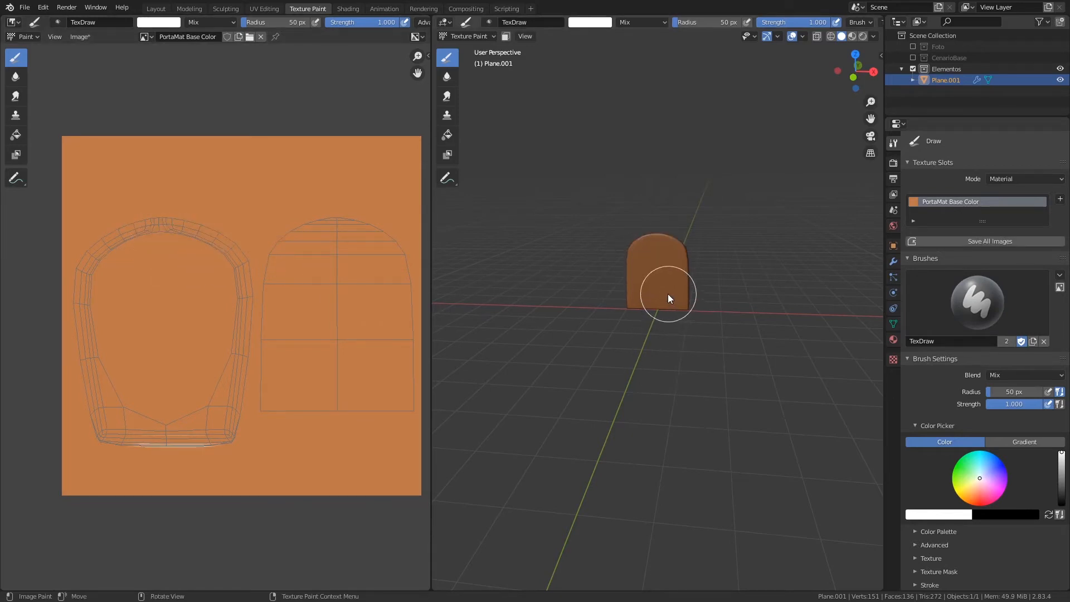
left_click_drag(332, 293, 369, 257)
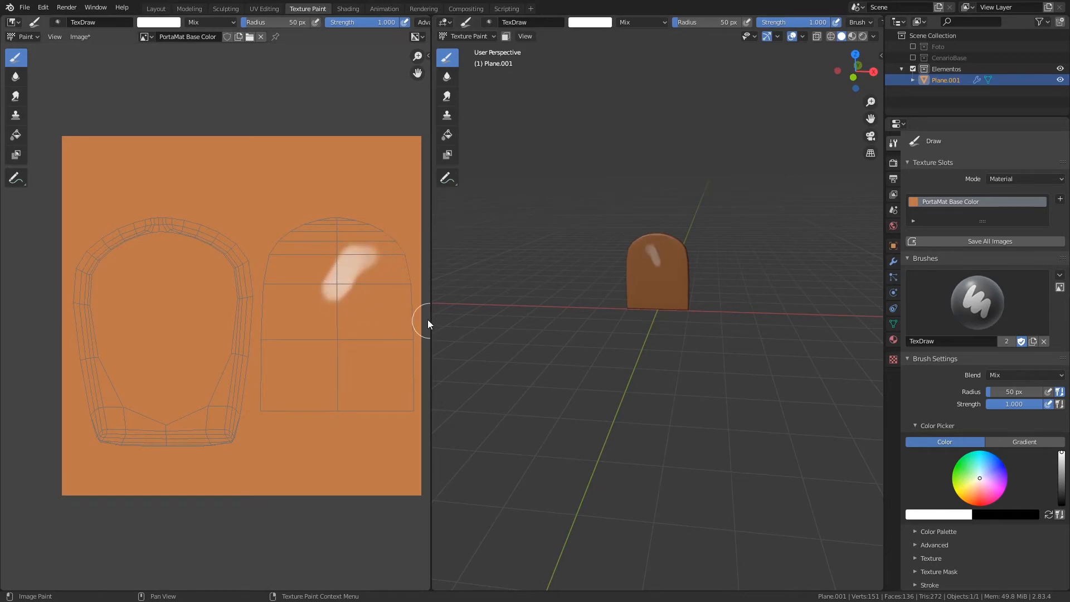
mouse_move(382, 297)
left_mouse_down()
mouse_move(321, 332)
mouse_move(358, 306)
left_mouse_up()
mouse_move(239, 320)
left_mouse_down()
mouse_move(173, 217)
mouse_move(210, 239)
left_mouse_up()
mouse_move(653, 275)
middle_mouse_down()
mouse_move(477, 222)
mouse_move(511, 259)
middle_mouse_up()
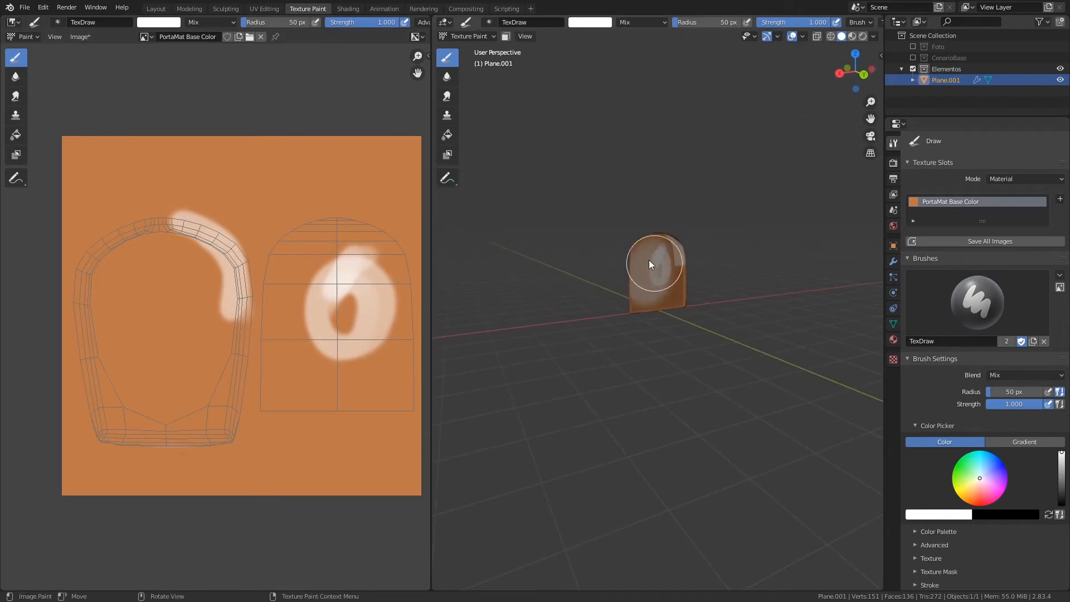
Paint white strokes directly on the front face of the 3D slab and check how they spread over the UV islands.
left_click_drag(654, 272, 597, 234)
mouse_move(697, 227)
middle_mouse_down()
mouse_move(738, 253)
mouse_move(689, 248)
mouse_move(745, 253)
mouse_move(700, 218)
middle_mouse_up()
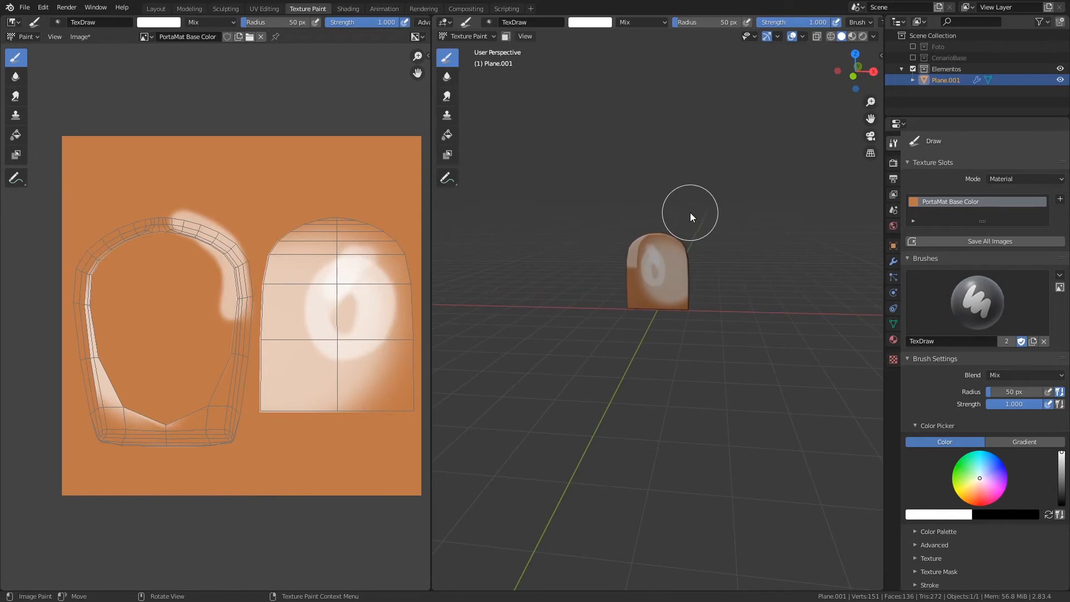
Turn on the Face Orientation overlay and examine the slab's normals from several angles.
left_click(798, 23)
left_click(802, 36)
left_click(803, 35)
left_click(734, 238)
middle_click_drag(696, 279, 806, 253)
mouse_move(687, 234)
middle_mouse_down()
mouse_move(693, 279)
mouse_move(626, 282)
mouse_move(673, 243)
middle_mouse_up()
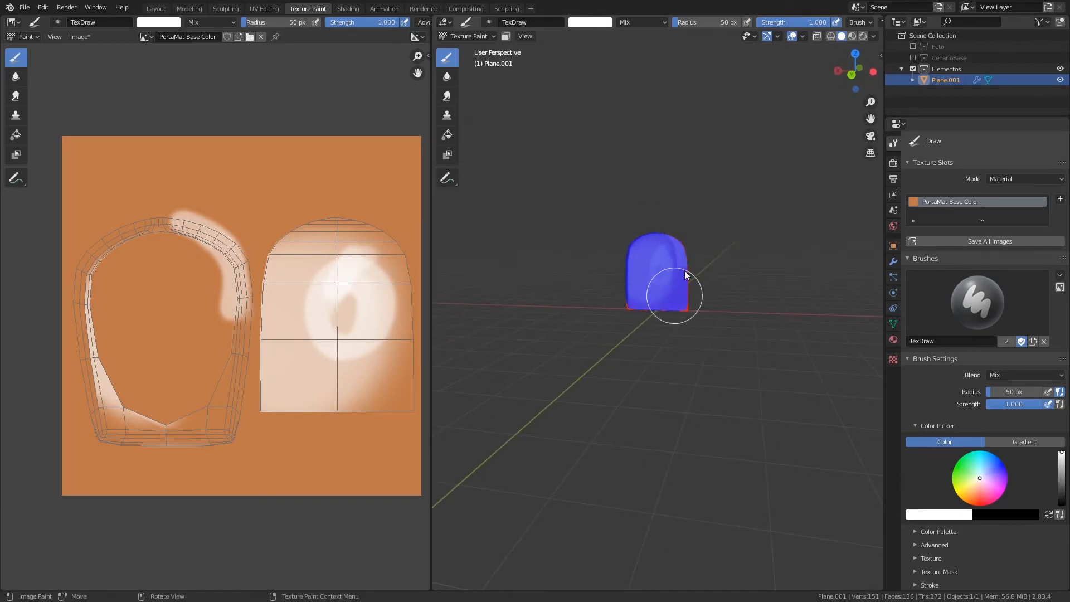
Flip the normals of the whole slab mesh in Edit Mode.
middle_click_drag(700, 337, 518, 262, "ctrl")
key("Tab")
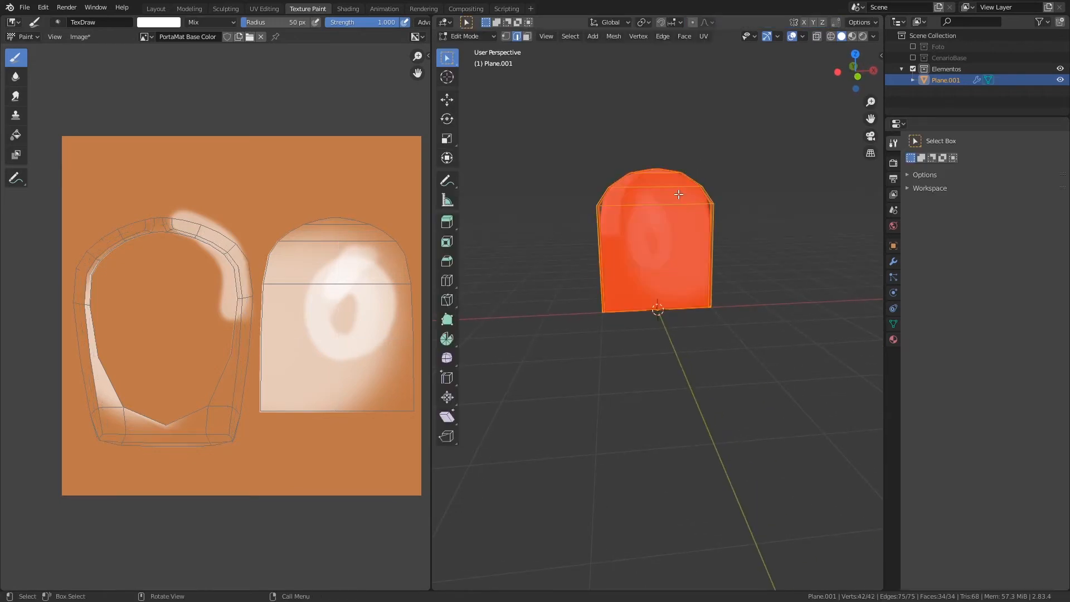
left_click(613, 35)
mouse_move(675, 220)
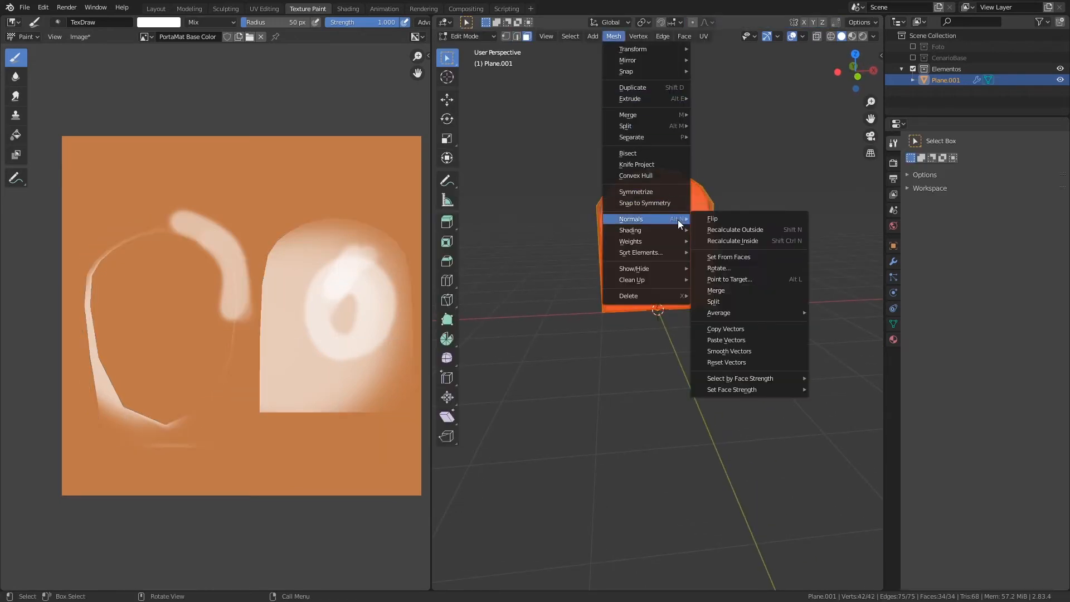
left_click(717, 222)
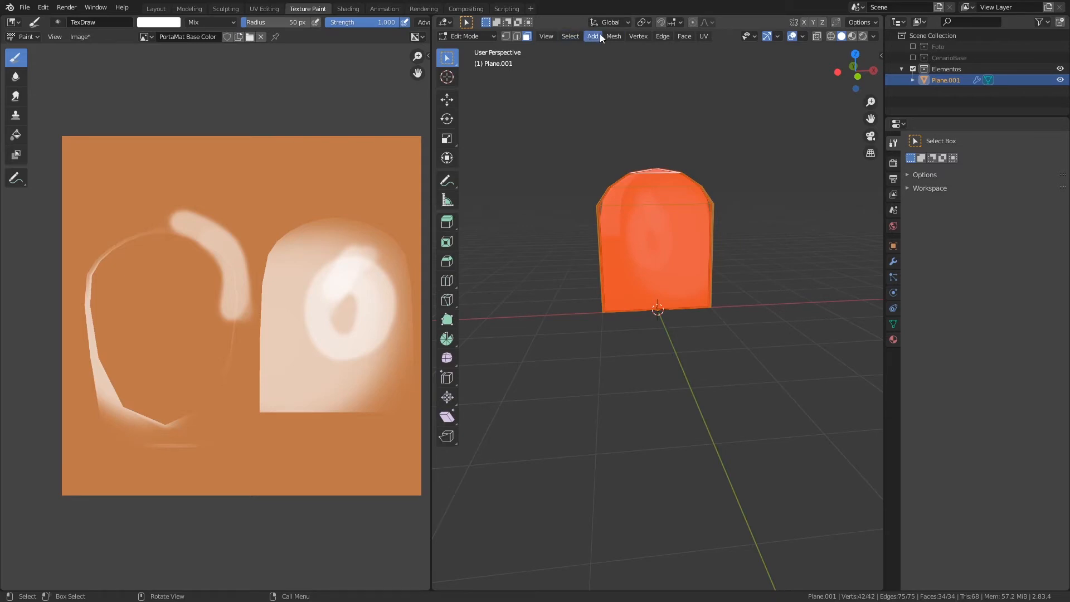
Undo and redo the normals flip, flip the slab's normals once more, and return to Texture Paint mode.
key("ctrl+z")
left_click(614, 38)
key("Escape")
key("ctrl+shift+z")
left_click(612, 37)
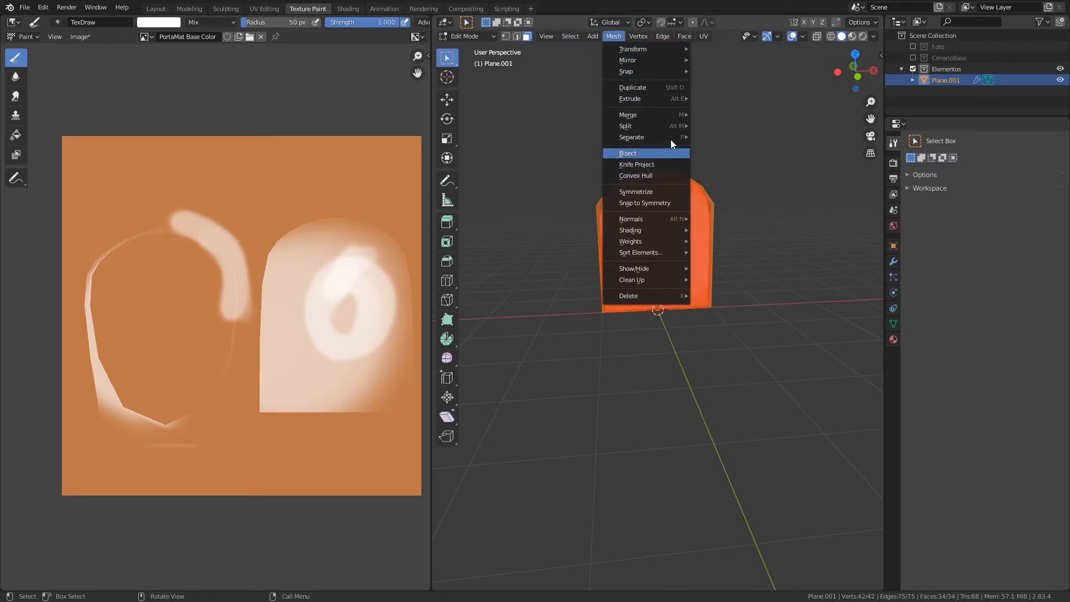
mouse_move(647, 219)
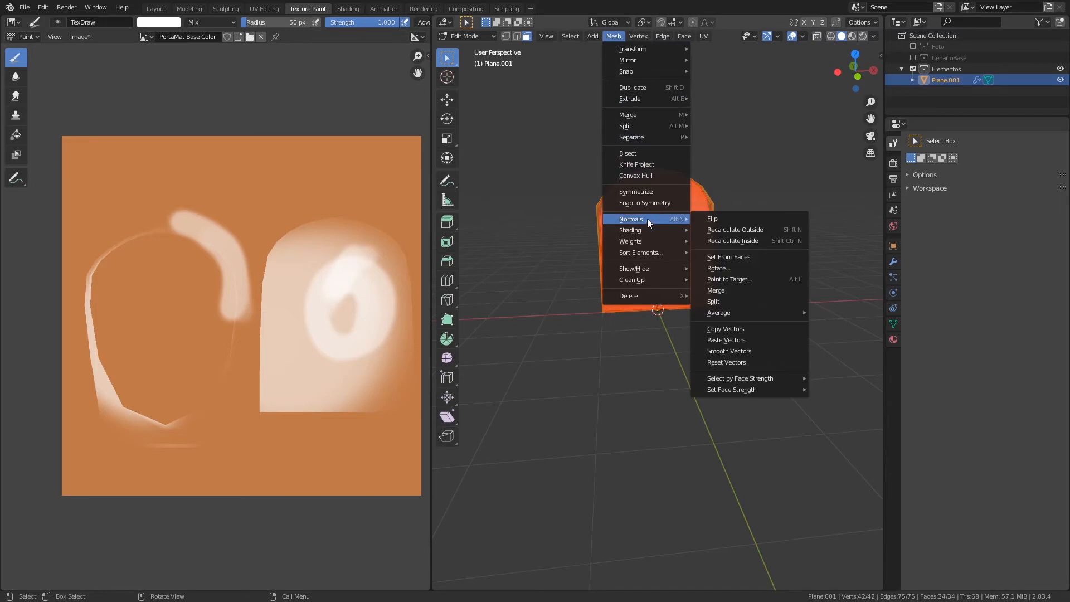
left_click(724, 221)
mouse_move(724, 220)
middle_mouse_down()
mouse_move(819, 229)
mouse_move(695, 230)
mouse_move(687, 210)
mouse_move(803, 223)
mouse_move(846, 194)
mouse_move(693, 208)
mouse_move(674, 187)
middle_mouse_up()
key("Tab")
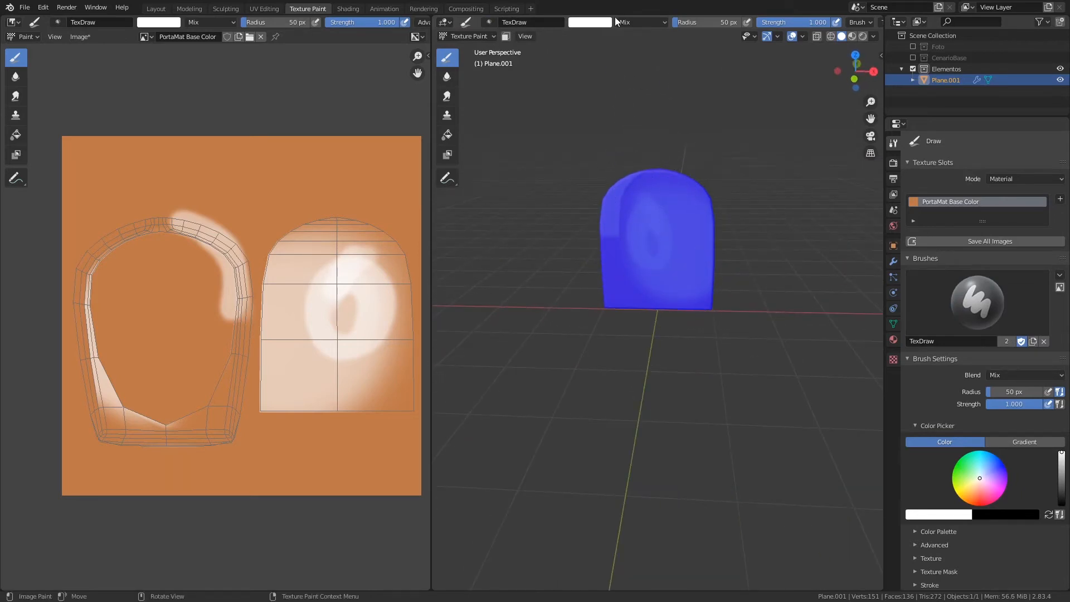
Turn off the Face Orientation overlay and paint more white over the slab's front face.
left_click(802, 36)
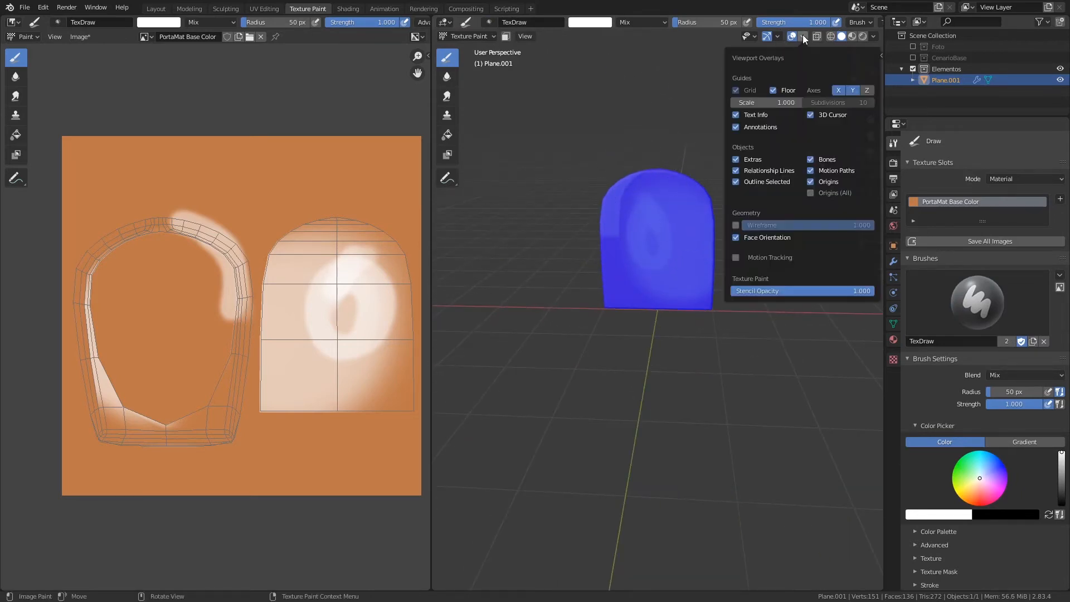
left_click(736, 238)
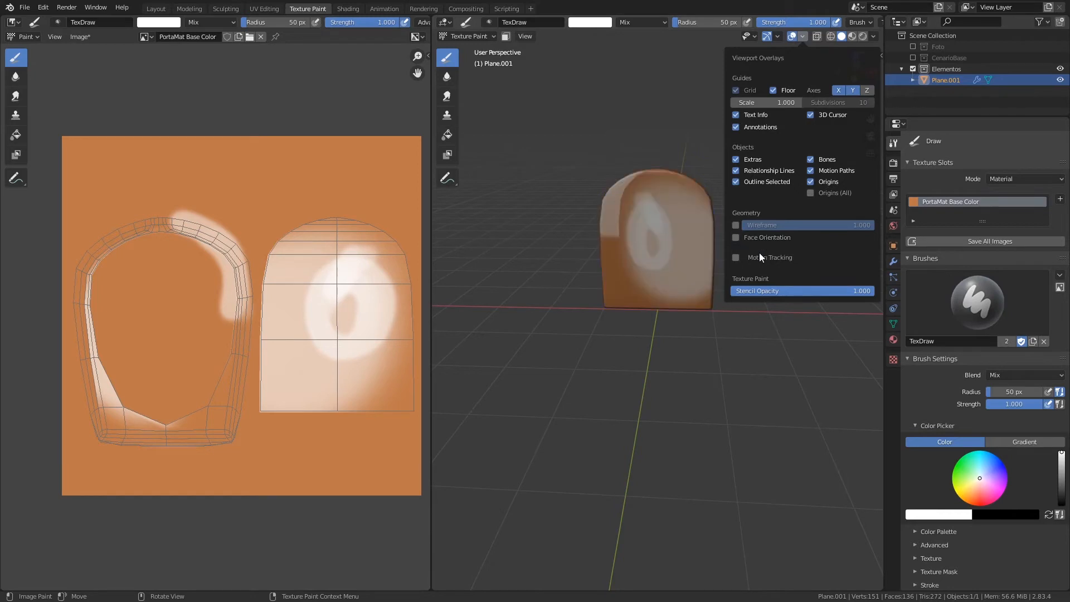
left_click_drag(636, 220, 648, 219)
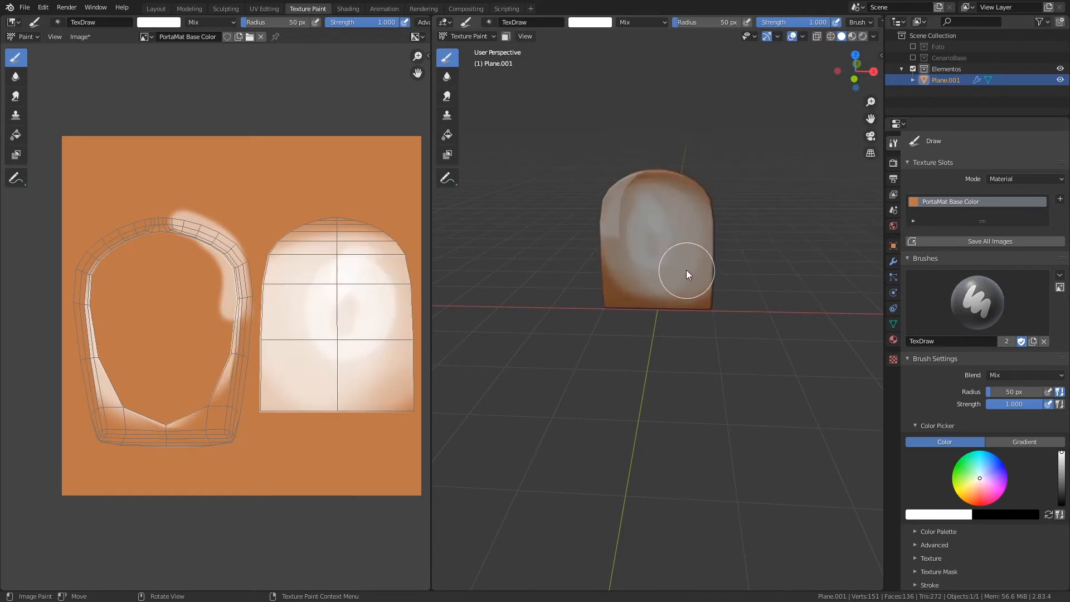
Sample the orange-brown base color and repaint the white test strokes on the slab's front face and rim with it.
key("s")
mouse_move(603, 216)
left_mouse_down()
mouse_move(640, 273)
mouse_move(627, 213)
mouse_move(698, 202)
left_mouse_up()
scroll(656, 24, "down", 5)
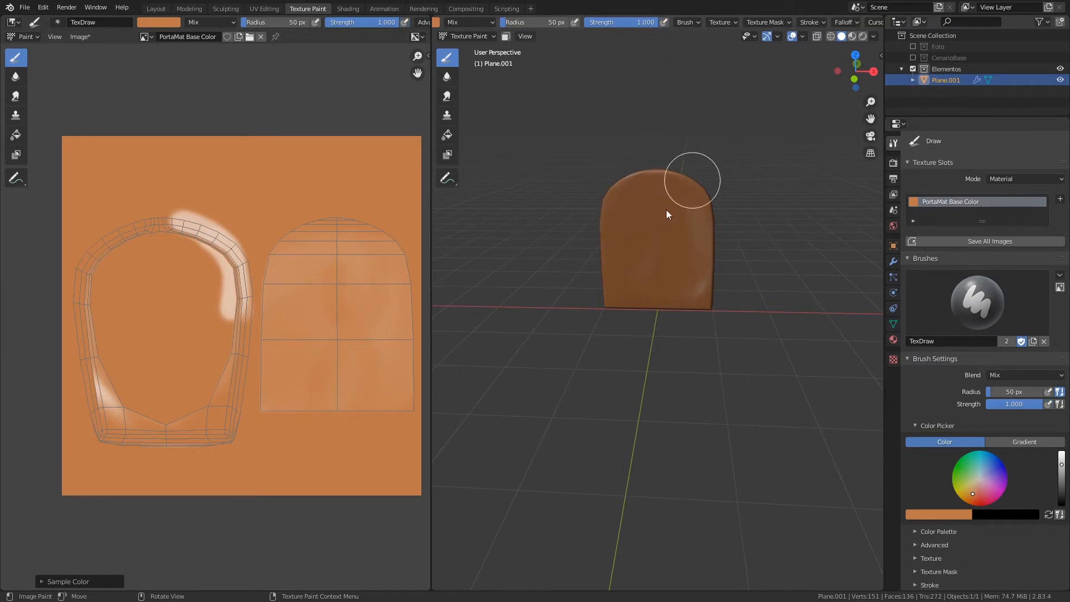
key("ctrl+z")
middle_click_drag(657, 272, 780, 245)
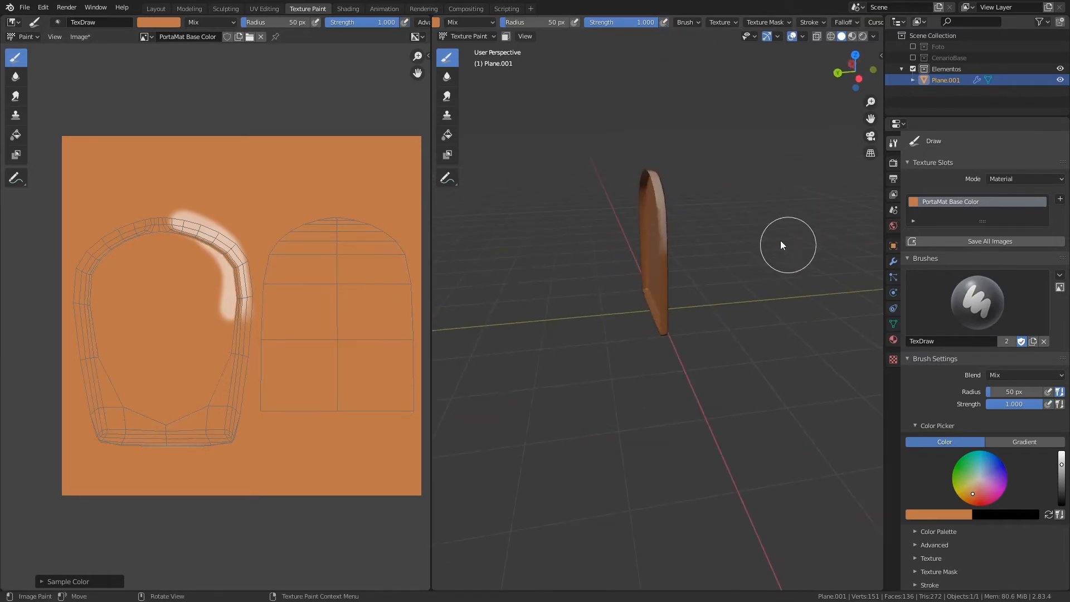
key("ctrl+z")
mouse_move(188, 295)
left_mouse_down()
mouse_move(247, 285)
mouse_move(206, 339)
left_mouse_up()
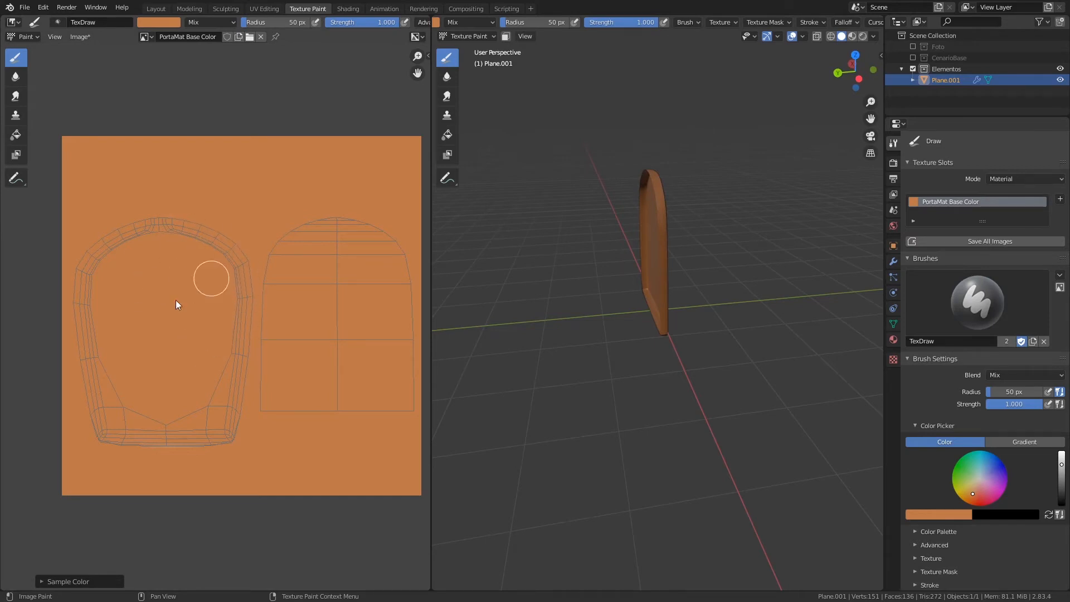
middle_click_drag(667, 213, 590, 213)
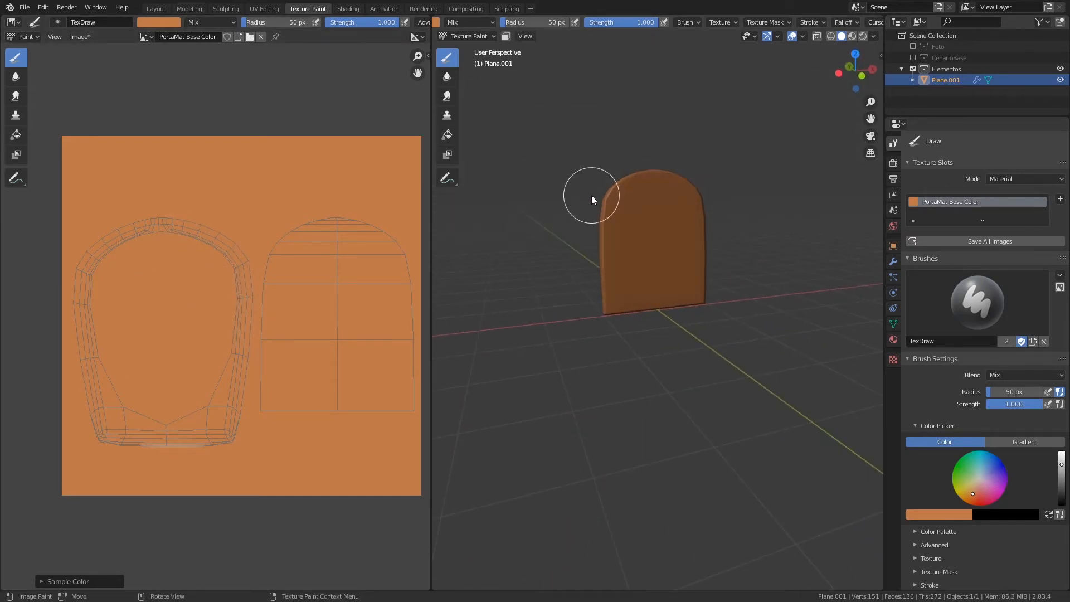
Show the slab enlarged in front orthographic view and save the file.
key("KP_1")
scroll(661, 265, "up", 3)
scroll(661, 266, "up", 1)
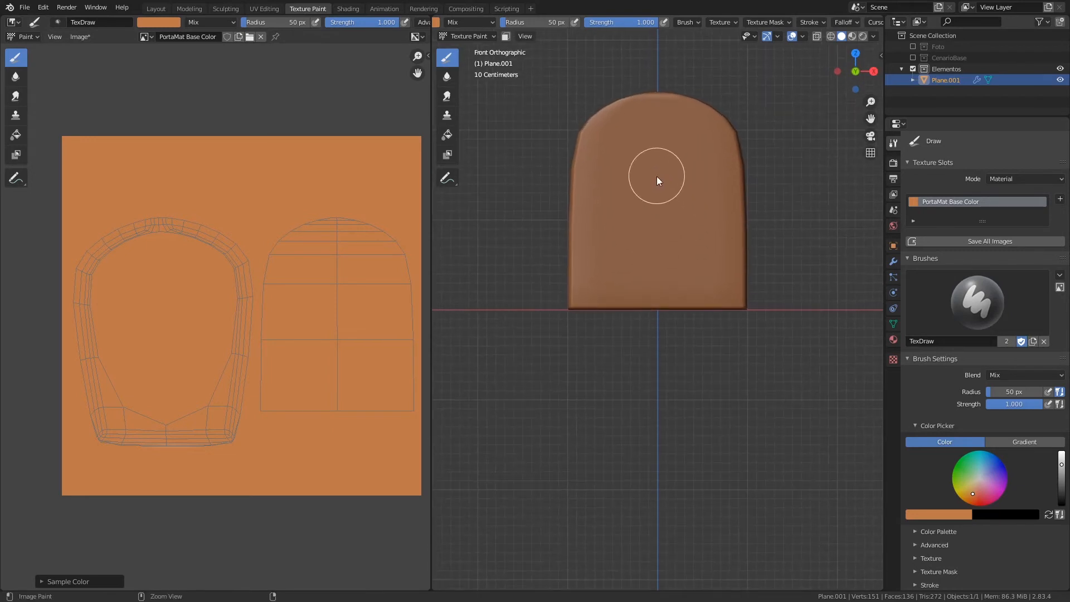
key("ctrl+s")
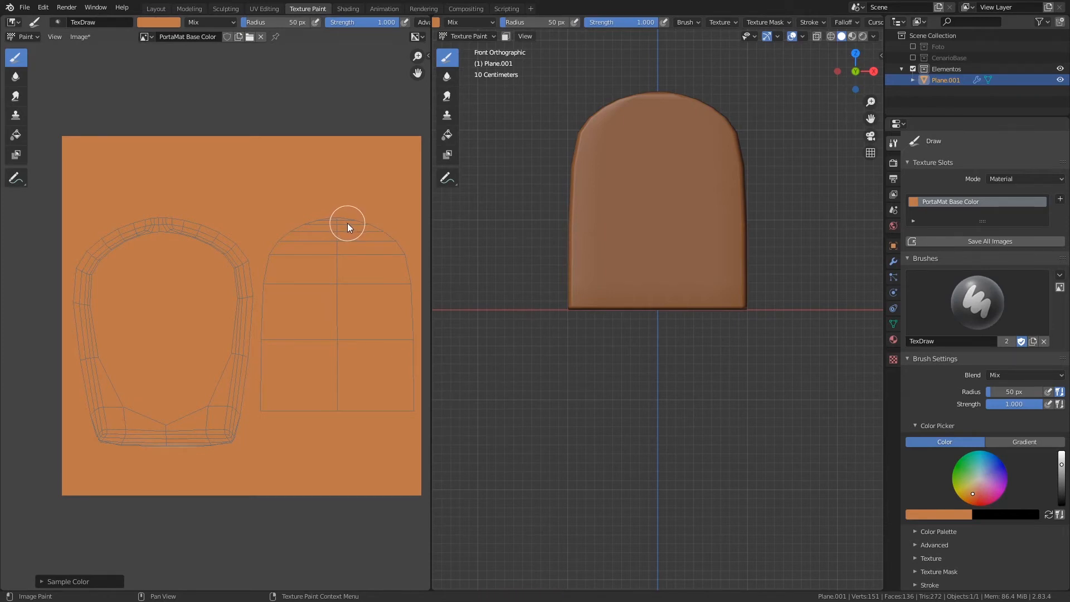
Discard the painted edits of the PortaMat Base Color image and set its height to 797 px.
key("n")
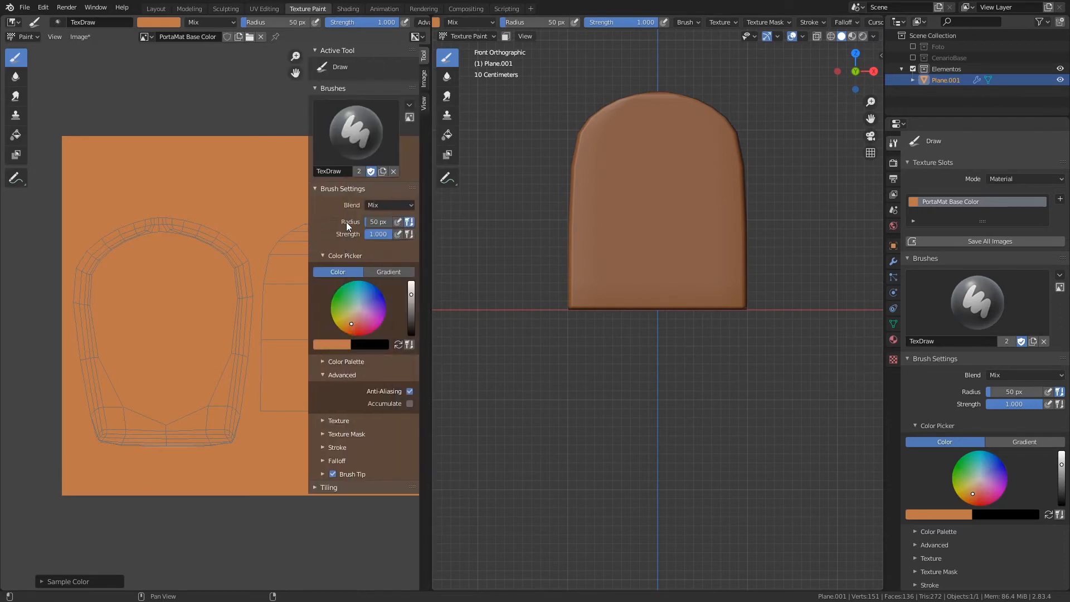
left_click(424, 79)
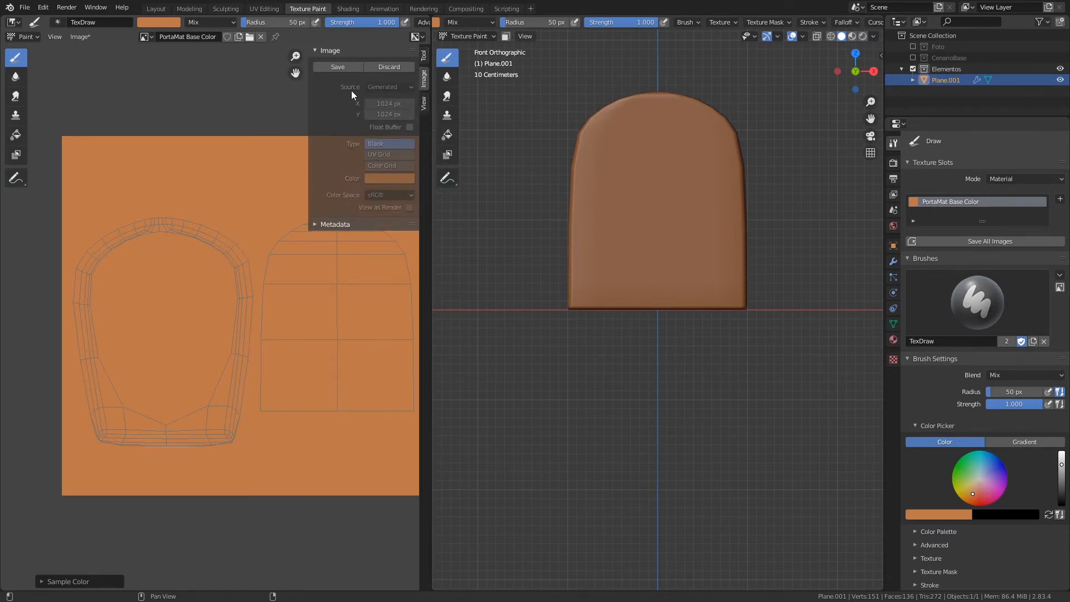
left_click(388, 67)
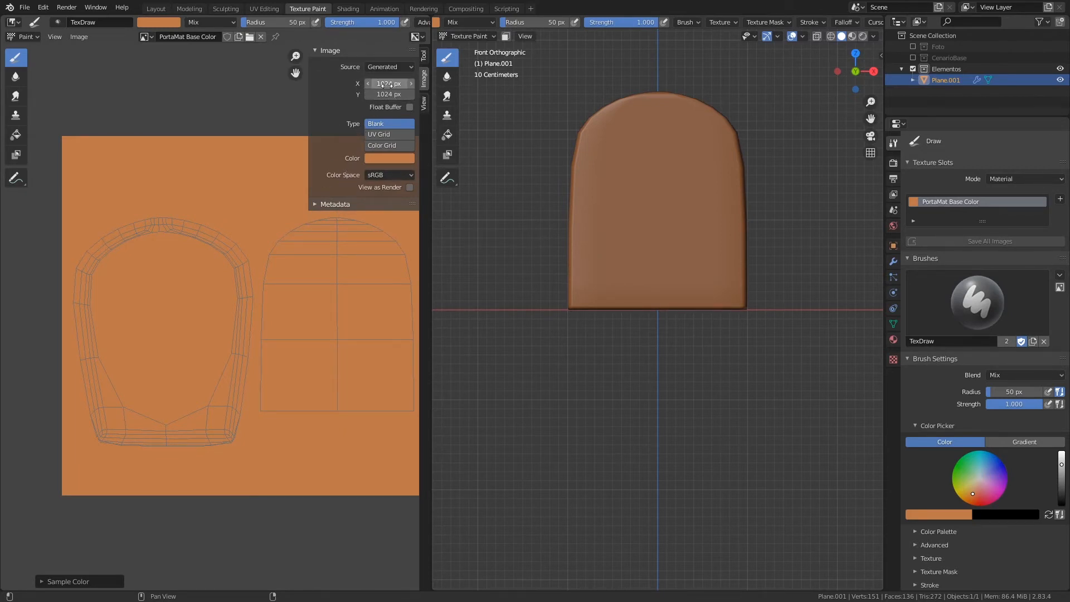
left_click_drag(374, 95, 260, 176)
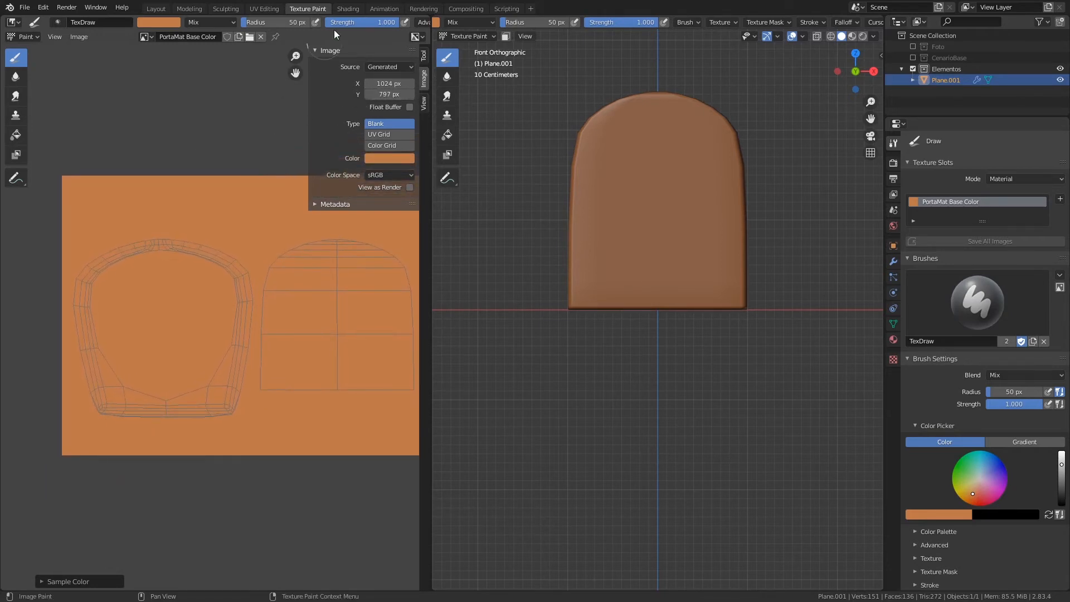
Display the PortaMat Base Color image behind the UV islands in the UV Editing workspace.
left_click(264, 9)
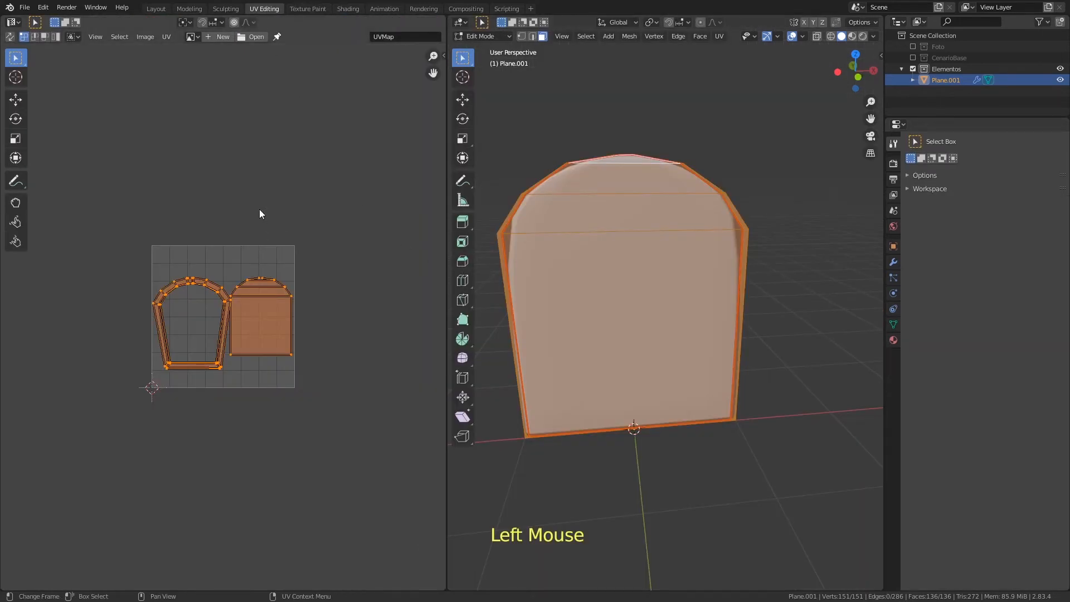
left_click(190, 38)
left_click(223, 62)
middle_click_drag(334, 205, 322, 266, "ctrl")
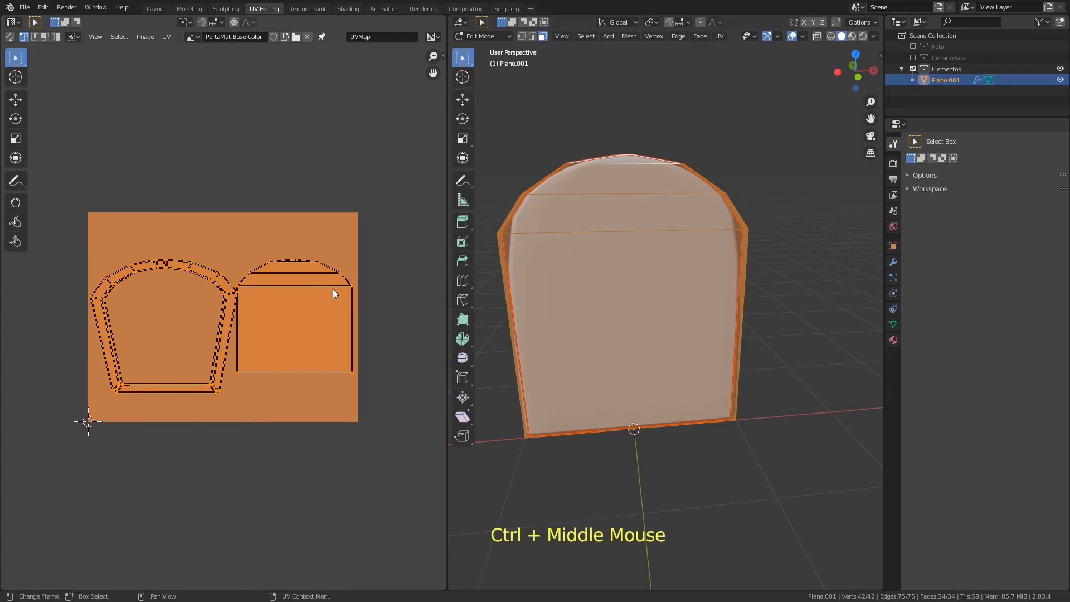
Stretch all UV islands along Y to compensate for the shortened image.
key("s")
key("y")
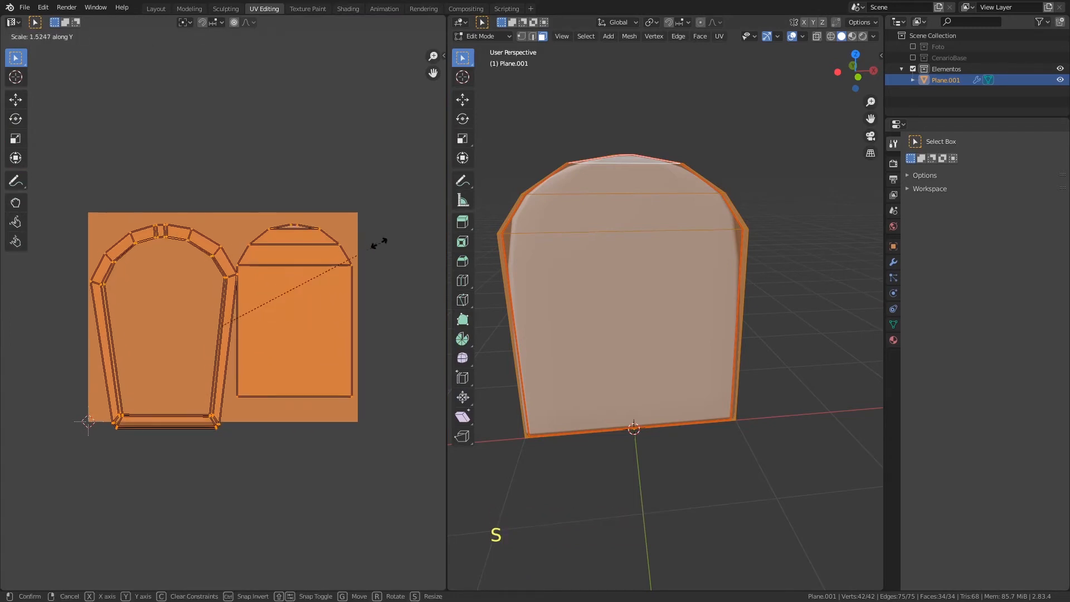
left_click(356, 257)
Nudge the UV islands slightly upward and try unwrapping the slab mesh again.
key("g")
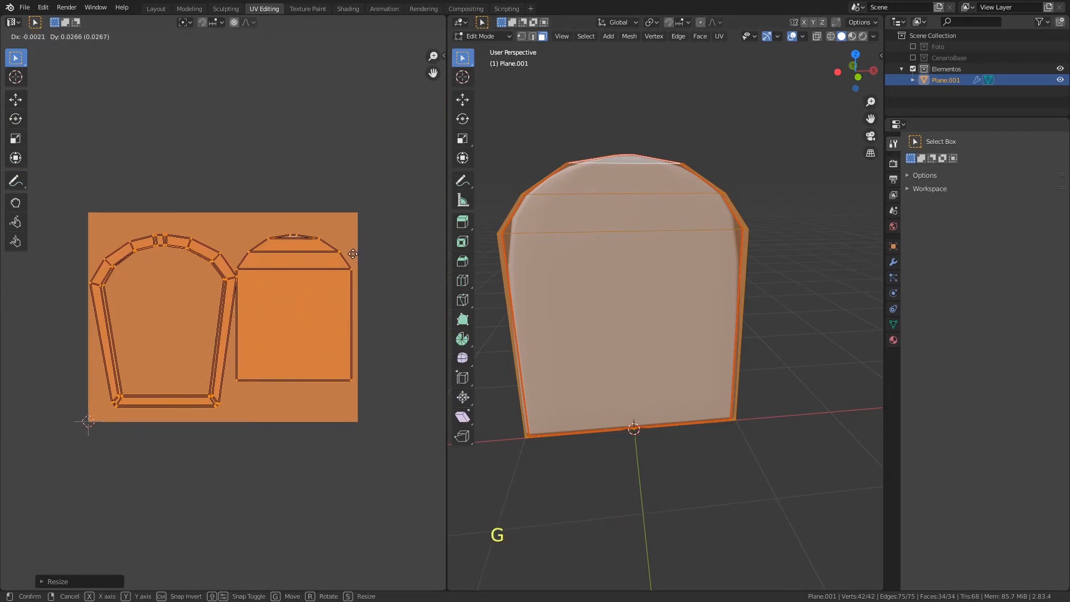
left_click(355, 257)
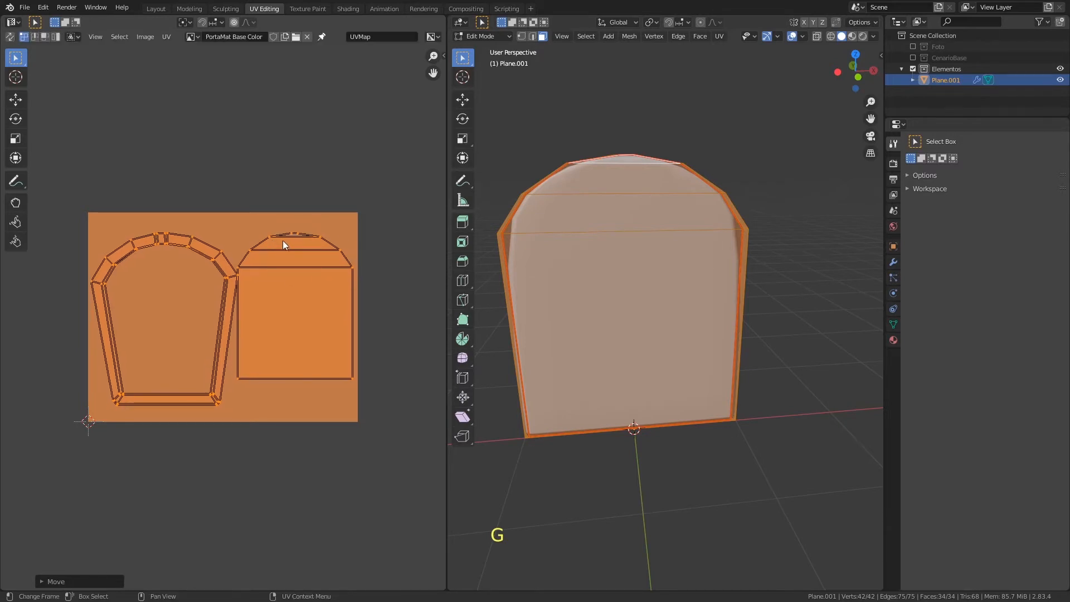
key("u")
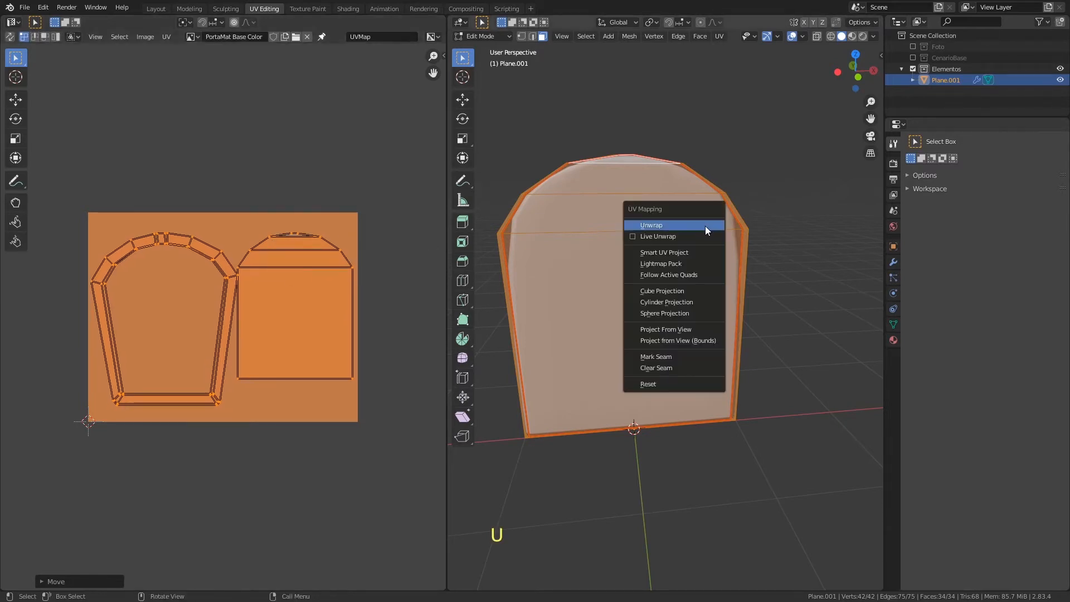
left_click(704, 225)
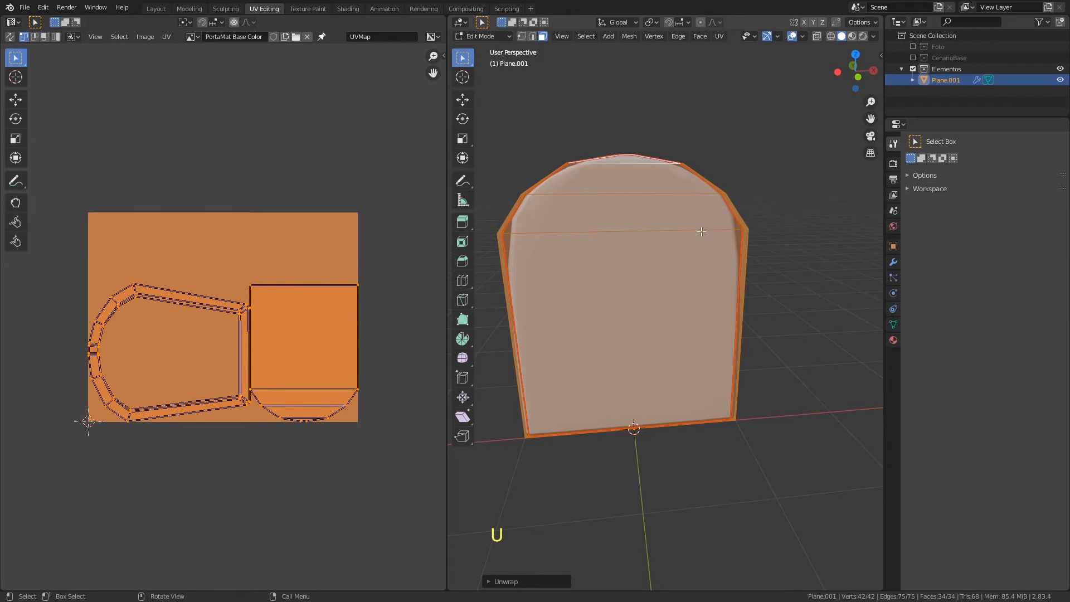
key("u")
left_click(693, 224)
Undo the repeated unwraps and the last move of the UV islands.
key("ctrl+z")
key("ctrl+z")
key("ctrl+z")
key("ctrl+z")
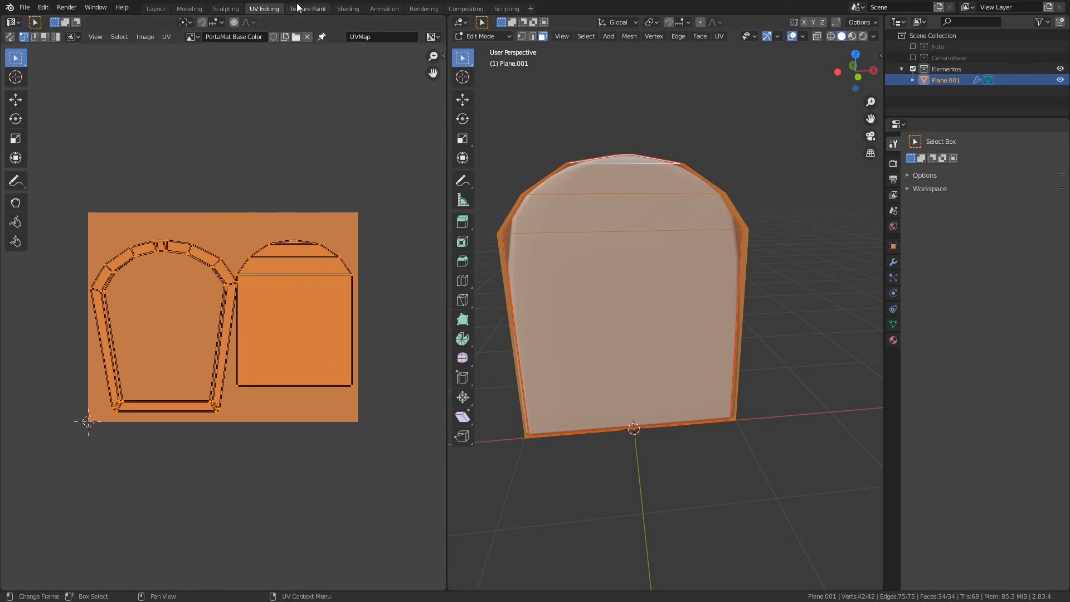
Return to the Texture Paint workspace with the image properties hidden and set the brush color to a darker brown.
left_click(319, 9)
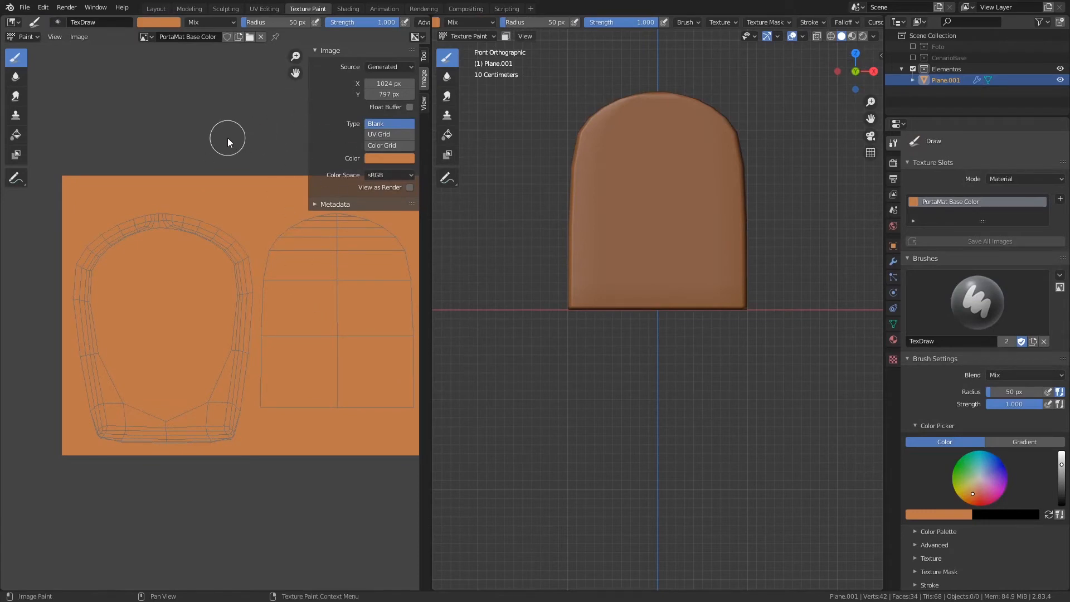
key("n")
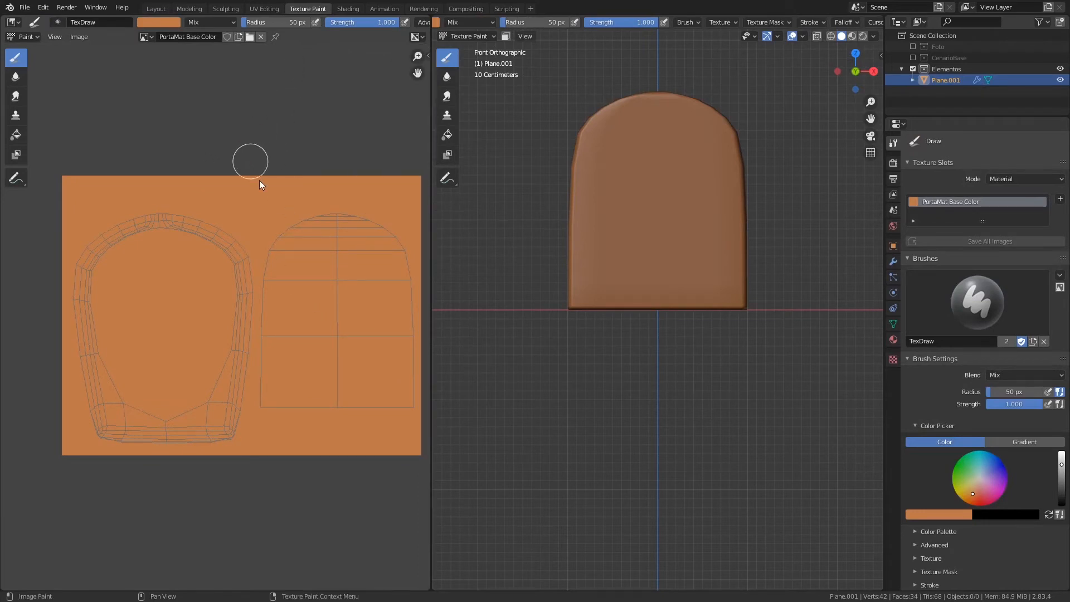
left_click(149, 22)
left_click_drag(237, 56, 236, 72)
Try a brown stroke on the front face UV island, undo it, and set the brush radius to 33 px.
left_click_drag(268, 362, 298, 260)
key("ctrl+z")
key("ctrl+z")
key("f")
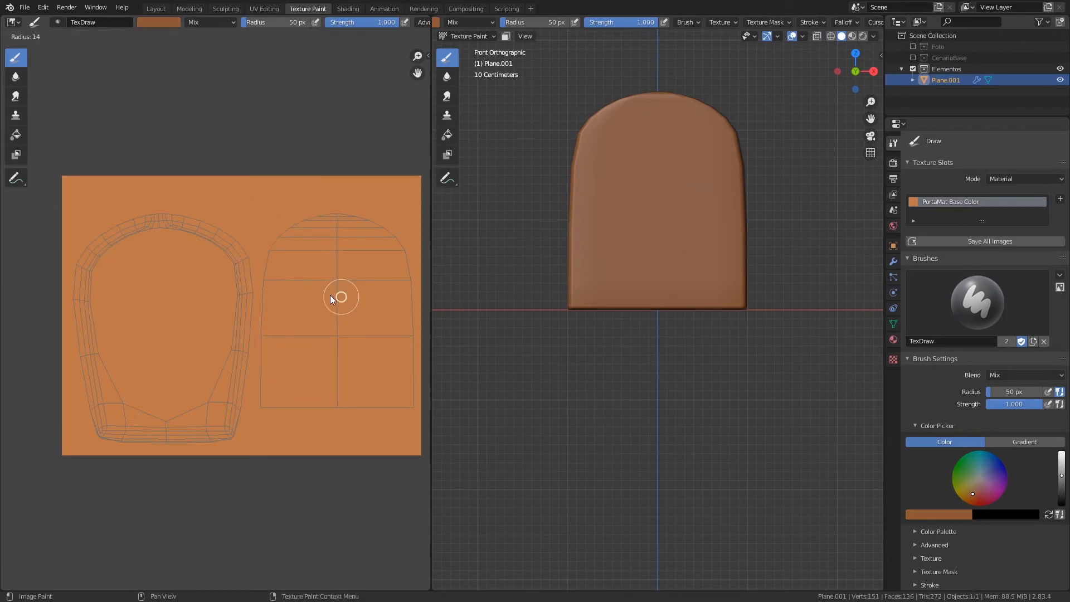
left_click(337, 301)
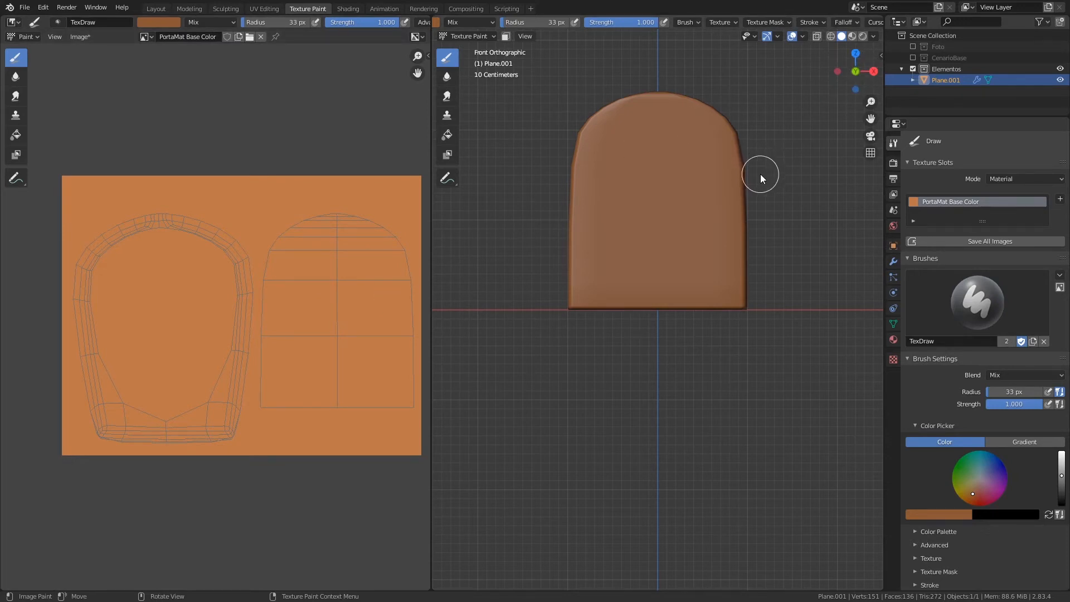
Toggle the Screencast Keys display for the 3D viewport.
key("n")
left_click(877, 132)
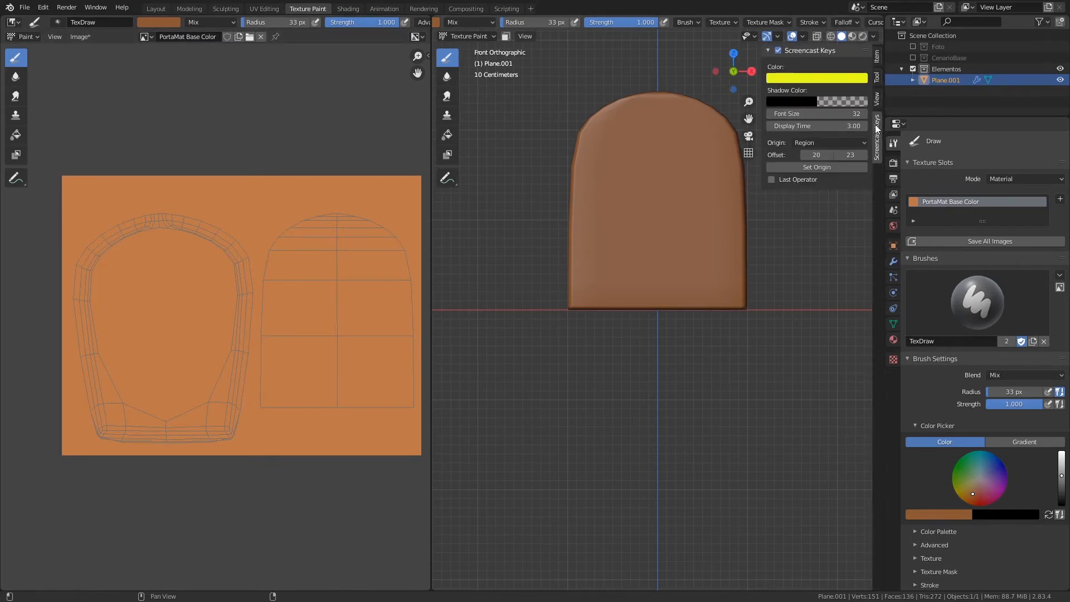
left_click(779, 50)
key("n")
Try a brown stroke on the front face island with the brush radius at 28 px, and undo it.
key("f")
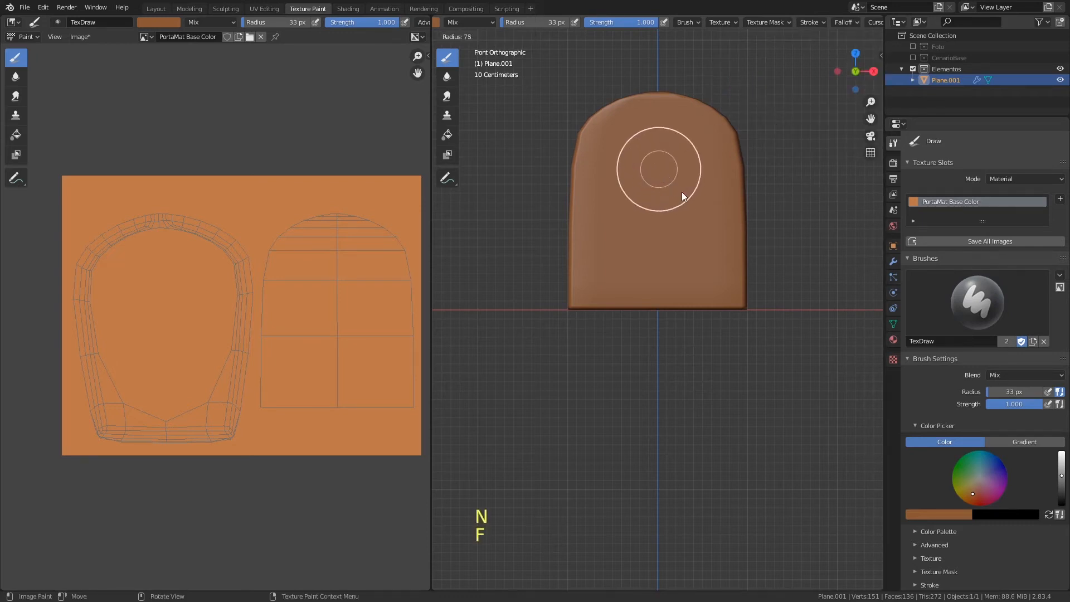
left_click(635, 147)
left_click_drag(344, 260, 308, 347)
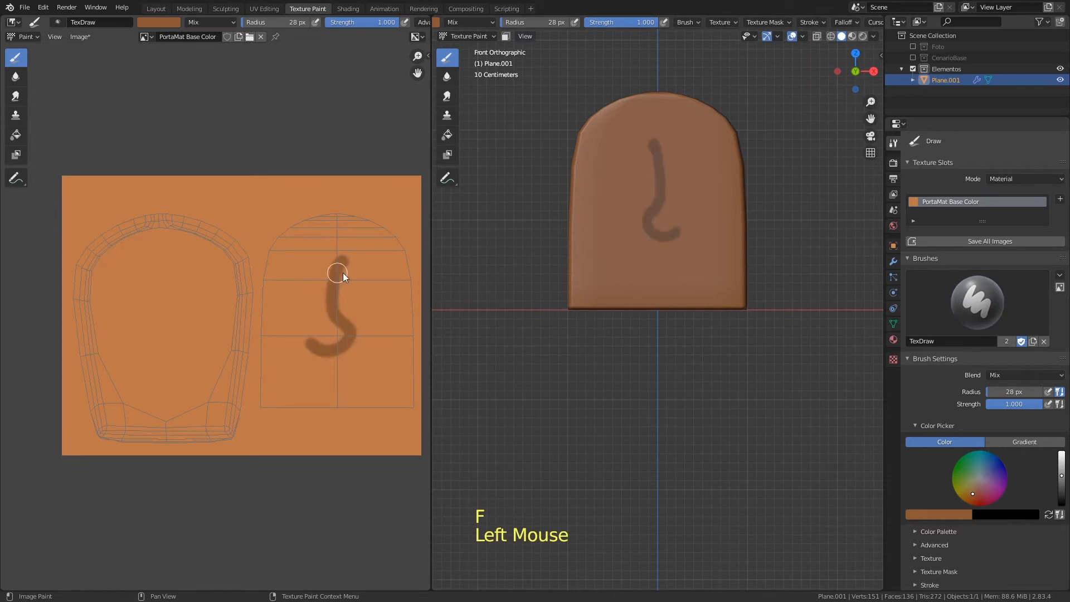
key("ctrl+z")
Set the brush radius to 19 px and paint a brown border around the door front and its UV island.
key("f")
left_click(589, 260)
mouse_move(583, 295)
left_mouse_down()
mouse_move(607, 147)
mouse_move(636, 122)
mouse_move(666, 115)
mouse_move(700, 126)
mouse_move(727, 304)
left_mouse_up()
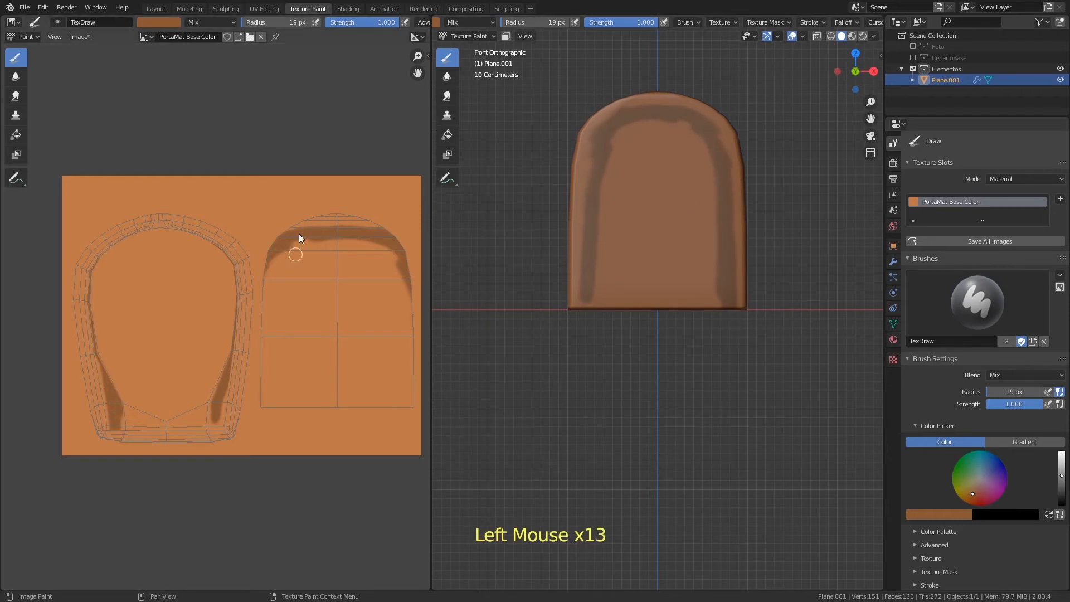
left_click_drag(291, 247, 272, 305)
left_click_drag(286, 244, 271, 343)
left_click_drag(276, 301, 270, 369)
mouse_move(269, 356)
left_mouse_down()
mouse_move(269, 410)
mouse_move(408, 412)
left_mouse_up()
mouse_move(405, 363)
left_mouse_down()
mouse_move(407, 411)
mouse_move(415, 324)
left_mouse_up()
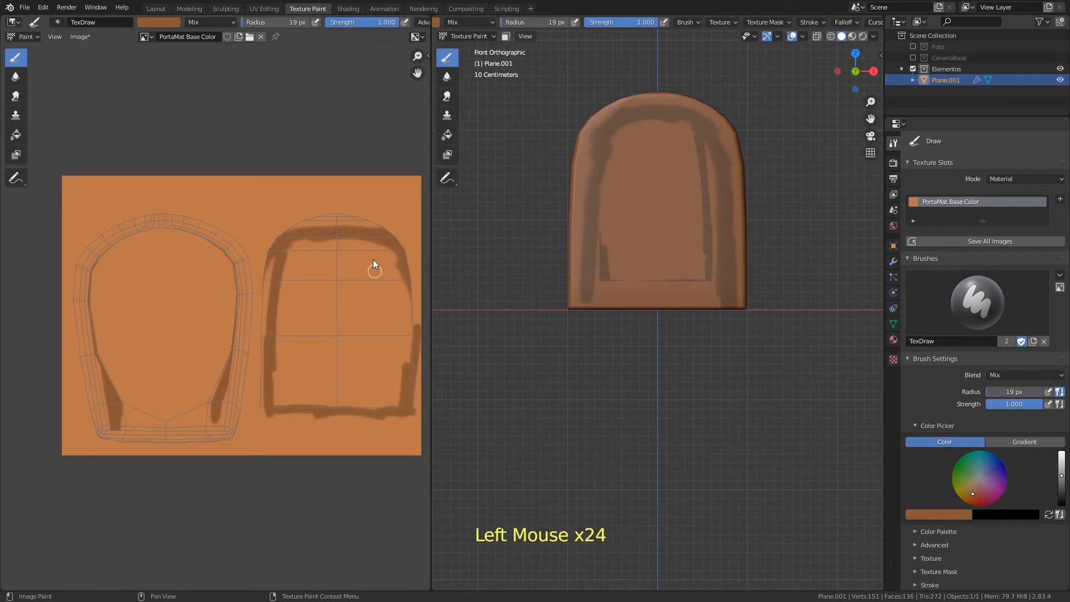
left_click_drag(399, 273, 415, 330)
Dab one brown test spot at the front island's lower right and one at the door's lower right to compare the mapping.
left_click(377, 371)
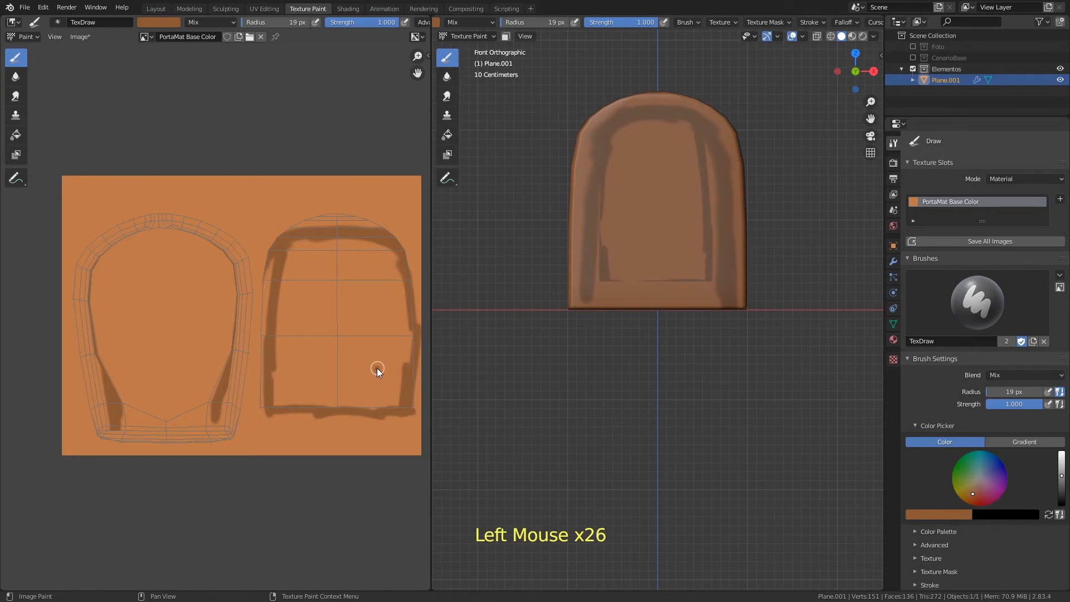
key("ctrl+z")
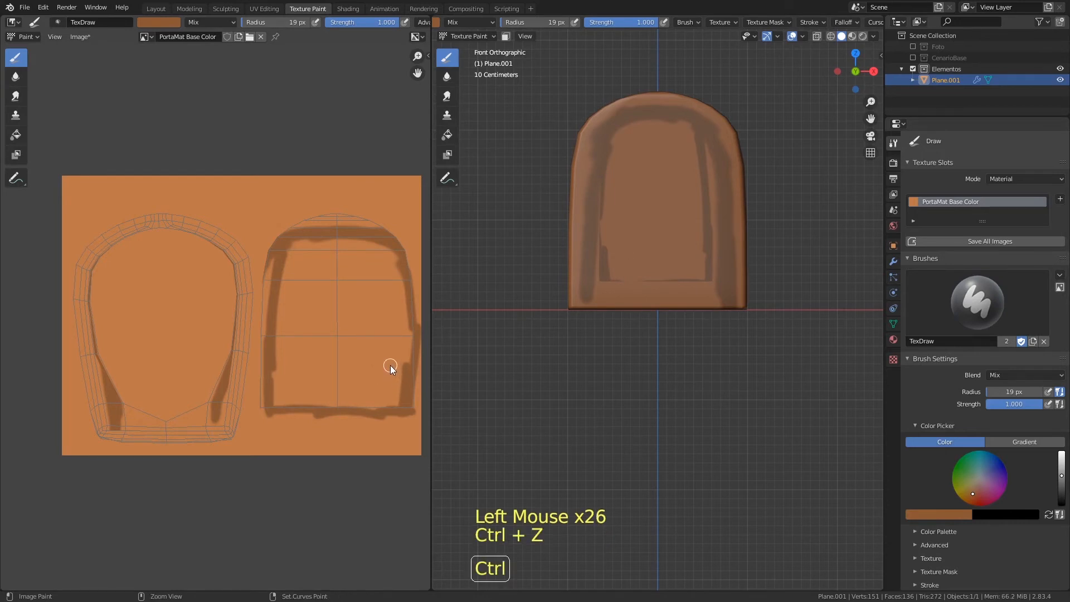
left_click(374, 375)
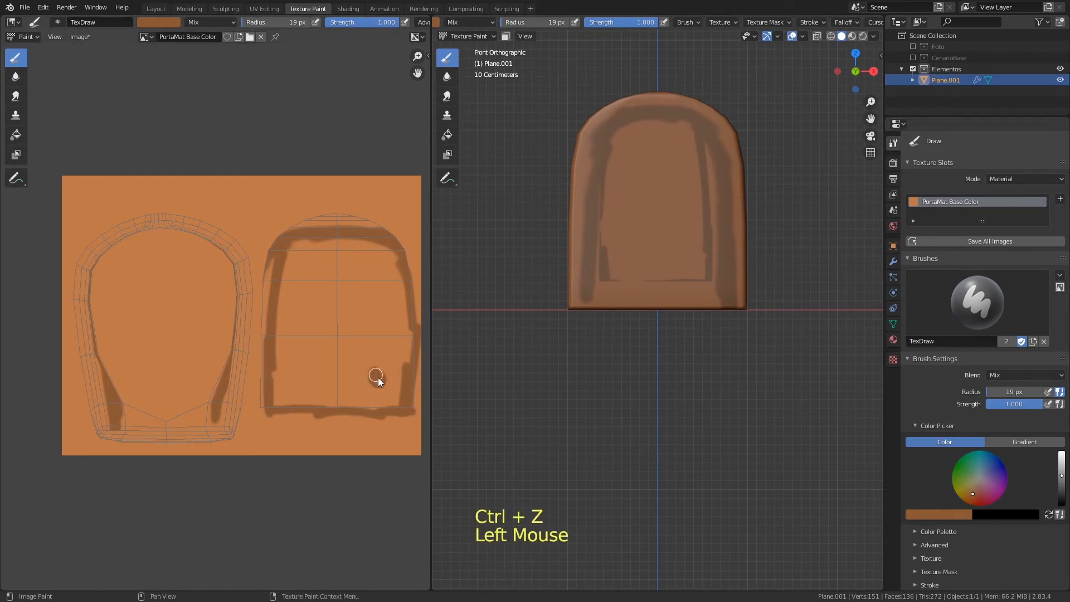
left_click(371, 374)
left_click(684, 254)
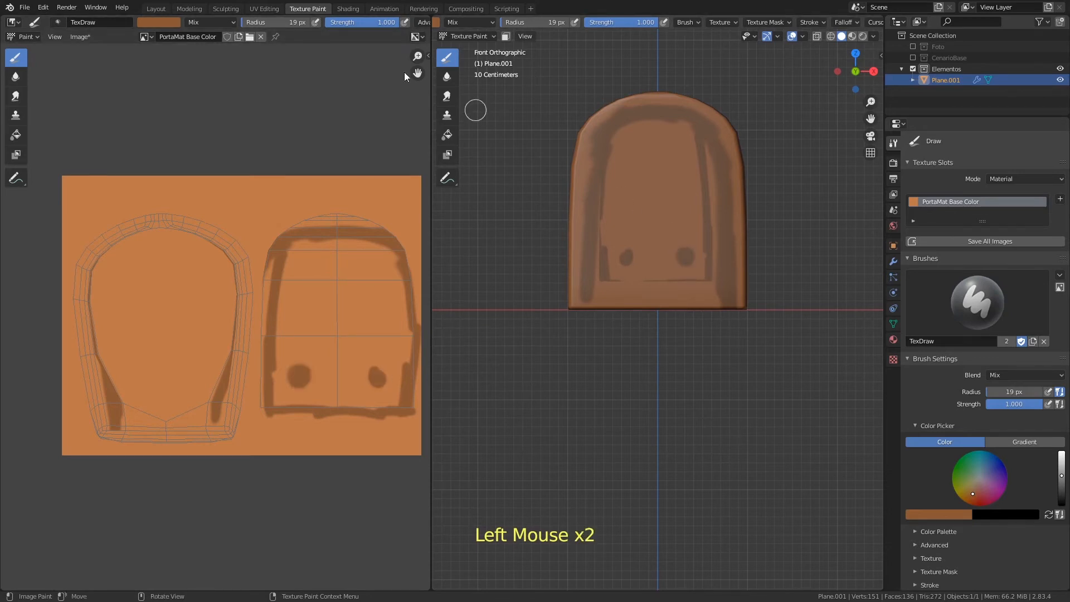
In the UV Editing workspace, select the linked front face island and mirror it along the X axis.
left_click(262, 9)
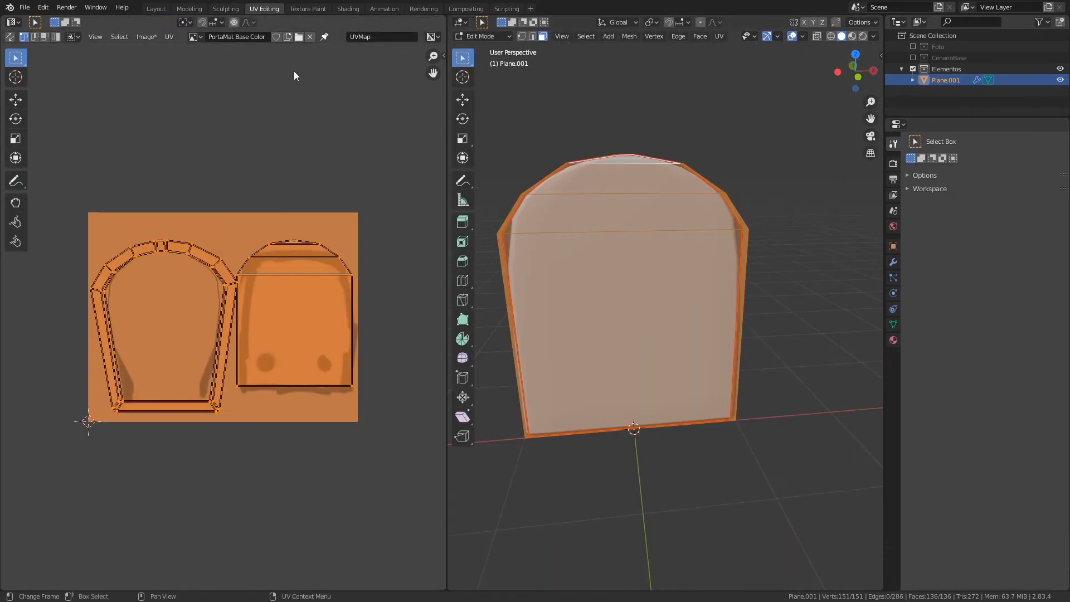
left_click(338, 258)
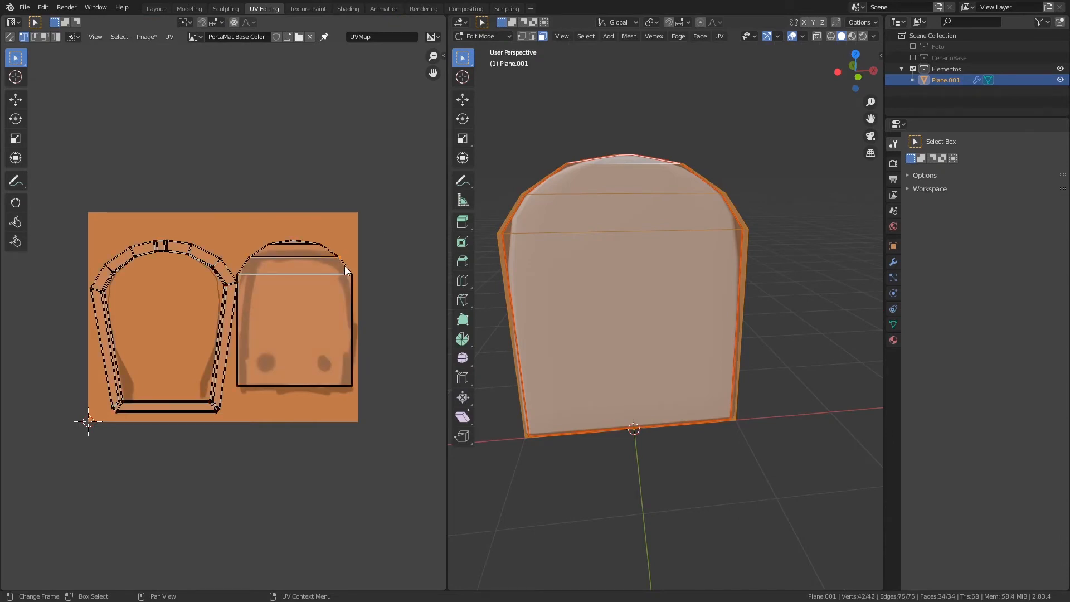
key("ctrl+l")
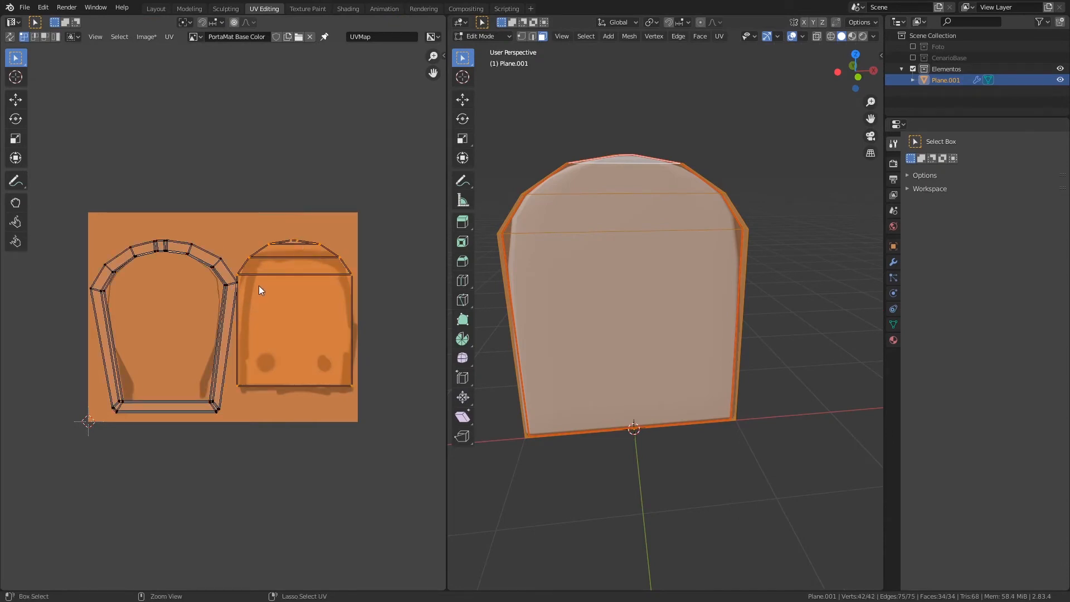
key("ctrl+m")
key("x")
key("Return")
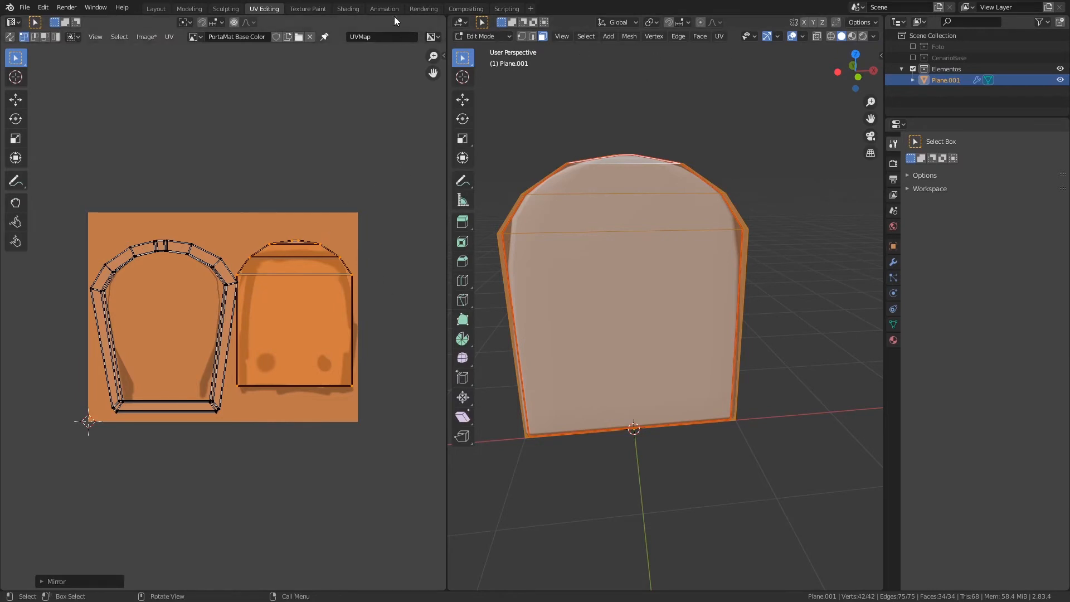
Return to the Texture Paint workspace and paint test strokes on the door and the front island to check the mirrored mapping.
left_click(312, 9)
left_click_drag(669, 223, 671, 246)
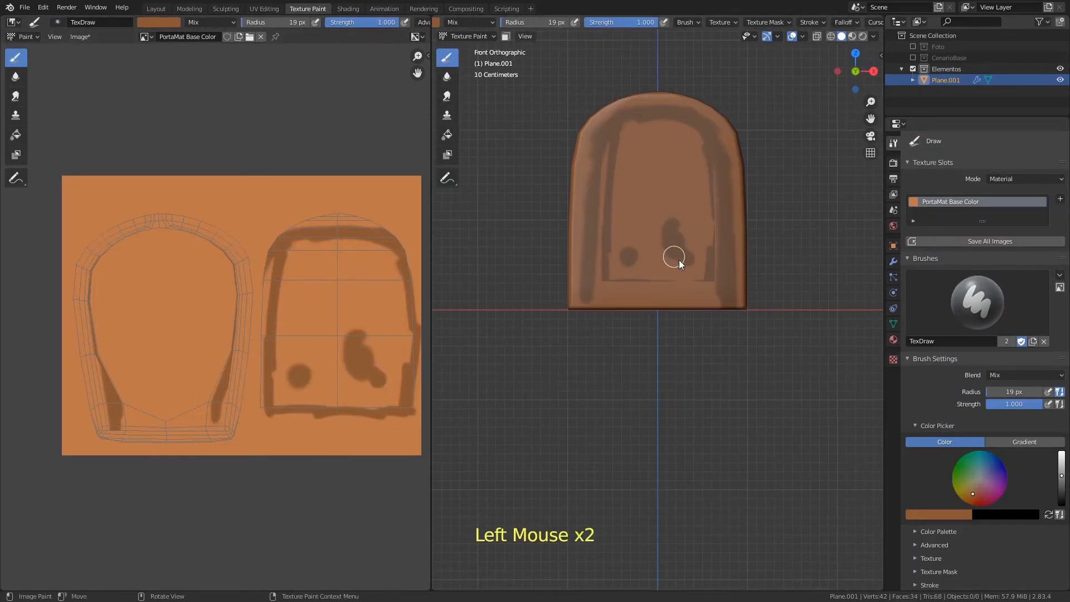
left_click_drag(350, 268, 400, 432)
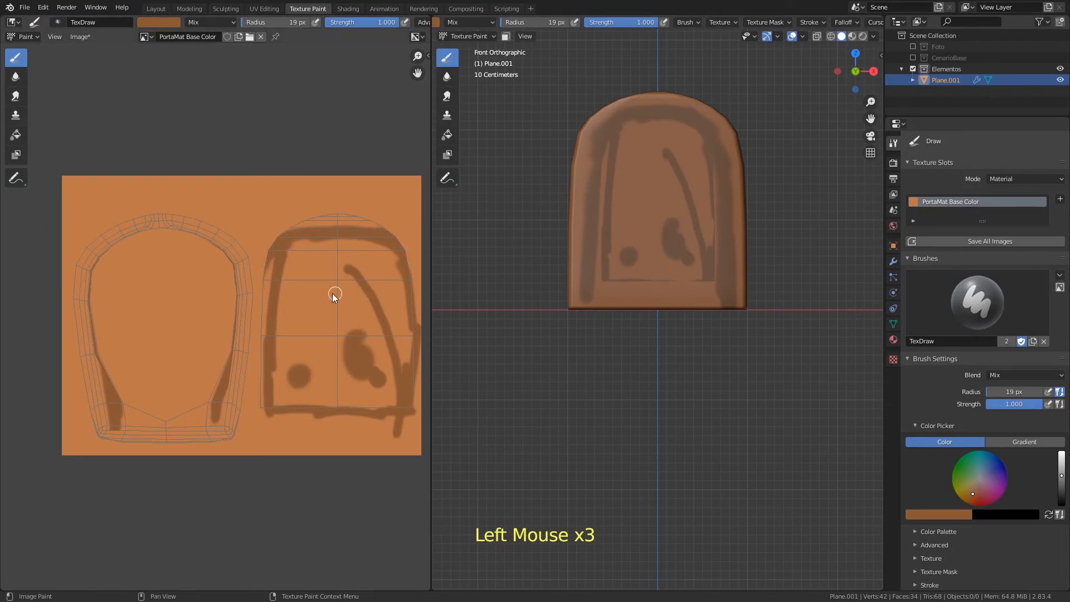
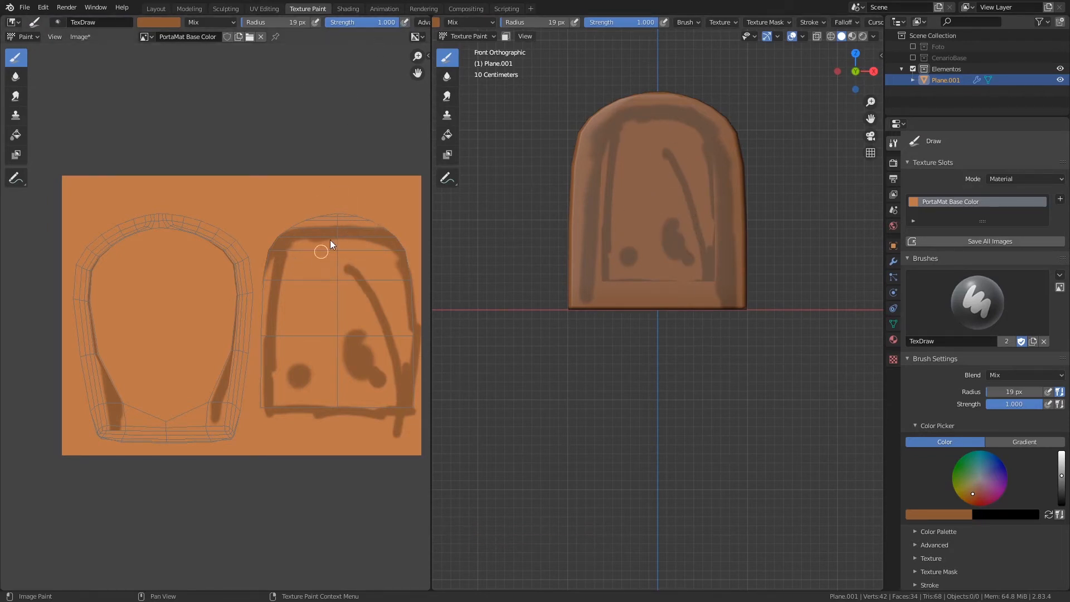
Enable pen pressure for the brush's strength and radius, and set the strength to 0.563.
left_click(404, 23)
left_click_drag(389, 22, 357, 22)
left_click(318, 21)
Paint faint pressure-sensitive strokes from the front island's top centre down along its left edge.
left_click_drag(361, 262, 320, 284)
mouse_move(335, 245)
left_mouse_down()
mouse_move(309, 259)
mouse_move(304, 310)
left_mouse_up()
left_click_drag(304, 245, 278, 336)
left_click_drag(287, 267, 278, 336)
left_click_drag(288, 262, 277, 356)
left_click_drag(289, 257, 283, 312)
left_click_drag(284, 275, 279, 335)
left_click_drag(282, 307, 276, 367)
left_click_drag(279, 334, 278, 399)
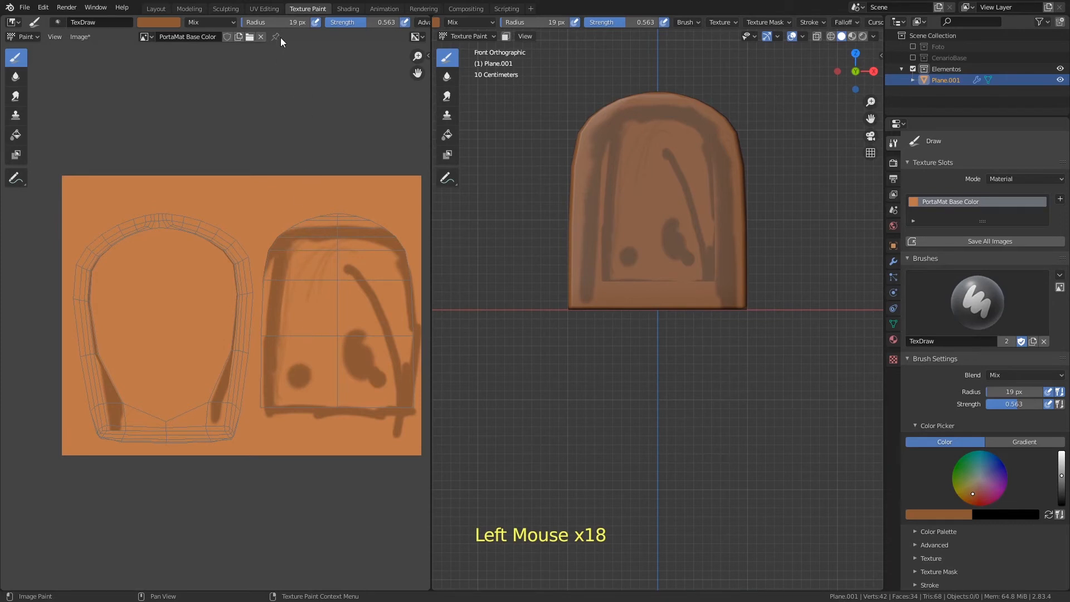
Add a curved stroke inside the front island, undo the last one, and shade its lower left edge with soft strokes.
mouse_move(336, 254)
left_mouse_down()
mouse_move(340, 302)
mouse_move(293, 347)
left_mouse_up()
left_click_drag(330, 286, 300, 292)
key("ctrl+z")
left_click_drag(294, 338, 280, 357)
left_click_drag(279, 345, 276, 379)
left_click_drag(282, 357, 276, 390)
left_click_drag(282, 371, 297, 396)
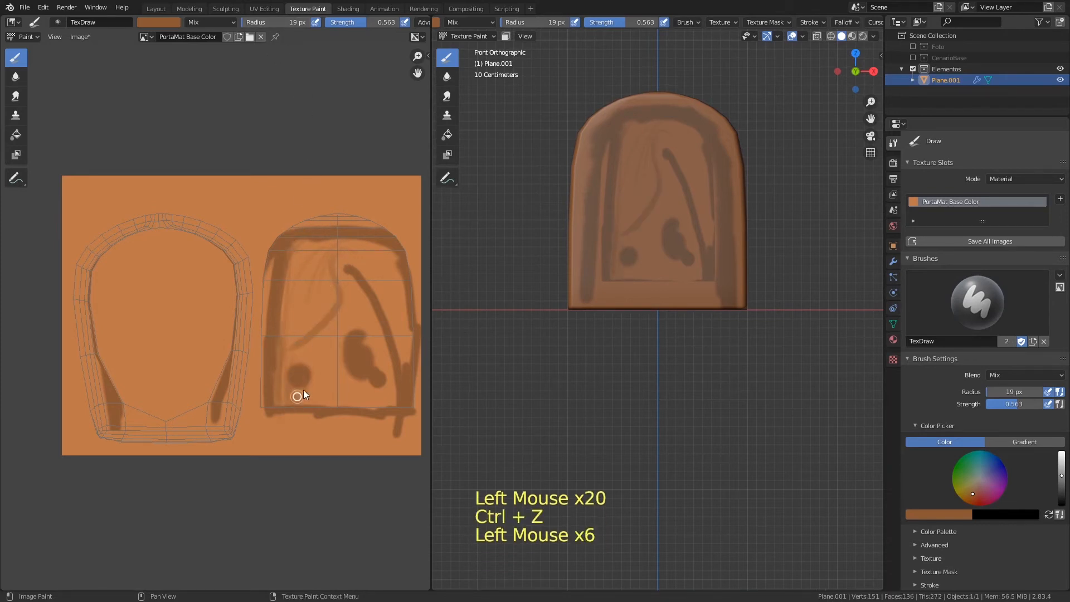
Darken the brush color and paint vertical plank lines on the front island and horizontal strokes near the door's bottom edge.
left_click(176, 22)
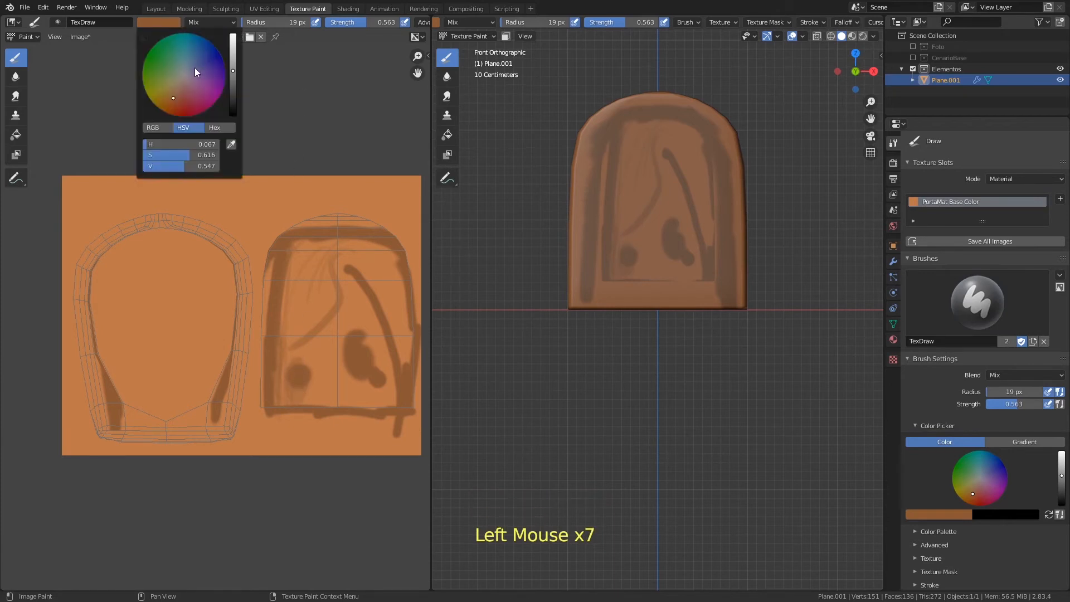
left_click_drag(232, 72, 232, 94)
mouse_move(299, 367)
left_mouse_down()
mouse_move(299, 267)
mouse_move(301, 389)
left_mouse_up()
left_click_drag(326, 240, 317, 401)
left_click_drag(337, 243, 342, 400)
left_click_drag(367, 265, 360, 384)
left_click_drag(367, 241, 374, 384)
left_click_drag(359, 279, 364, 350)
left_click_drag(600, 293, 688, 297)
mouse_move(609, 292)
left_mouse_down()
mouse_move(693, 296)
mouse_move(679, 277)
left_mouse_up()
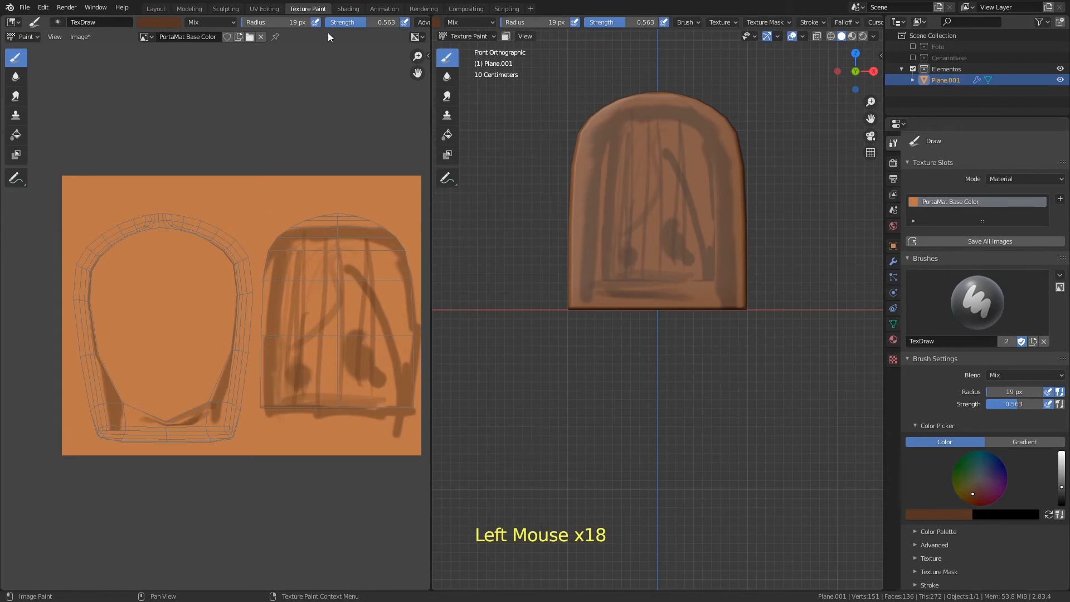
Set full brush strength without pressure, sample the orange base color and paint over the marks with a 130 px radius.
left_click_drag(361, 23, 413, 39)
left_click(404, 23)
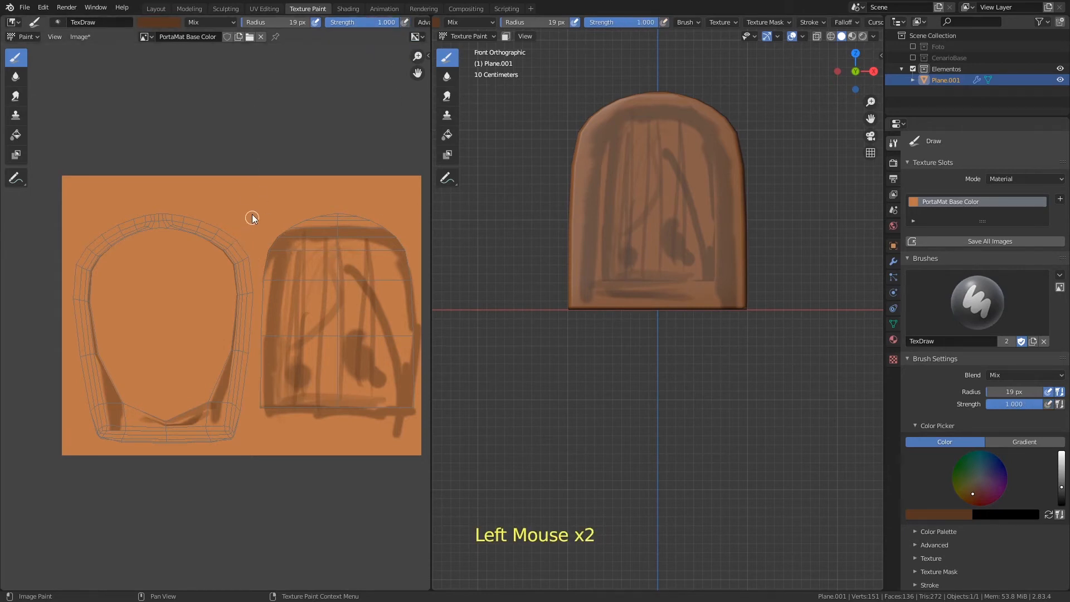
key("s")
left_click(270, 220)
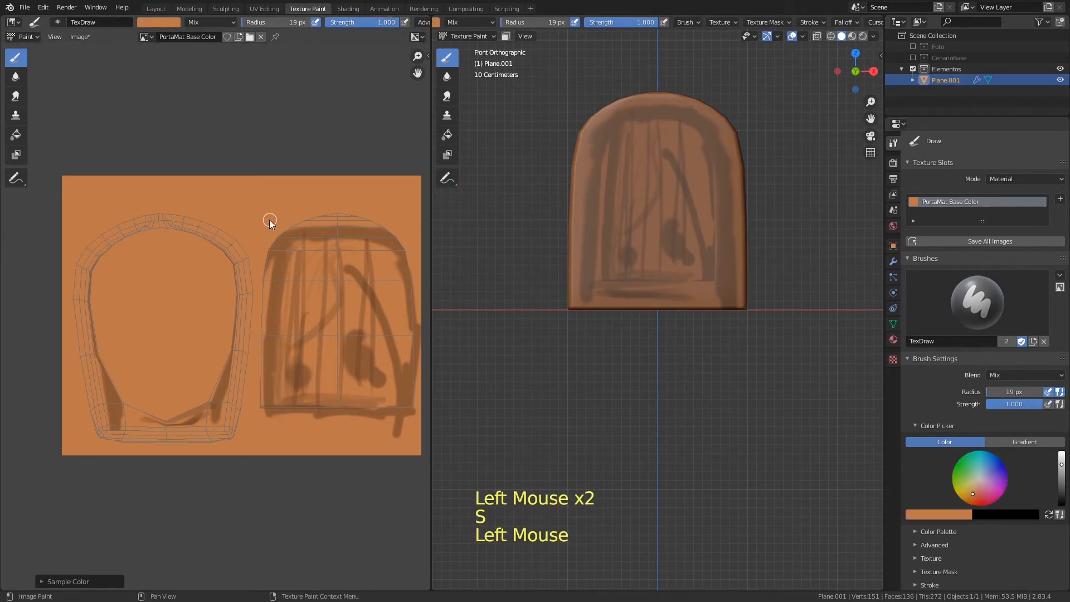
key("f")
left_click(303, 240)
mouse_move(286, 234)
left_mouse_down()
mouse_move(272, 269)
mouse_move(278, 297)
mouse_move(316, 362)
mouse_move(302, 263)
left_mouse_up()
Discard all unsaved painting on the PortaMat Base Color image and hide the image properties.
key("n")
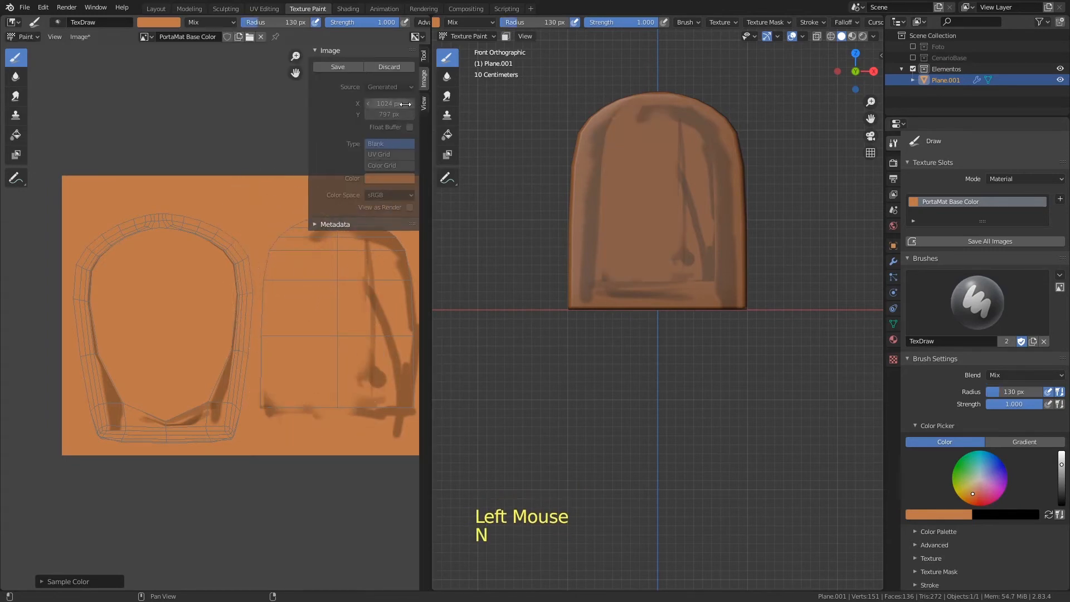
left_click(371, 66)
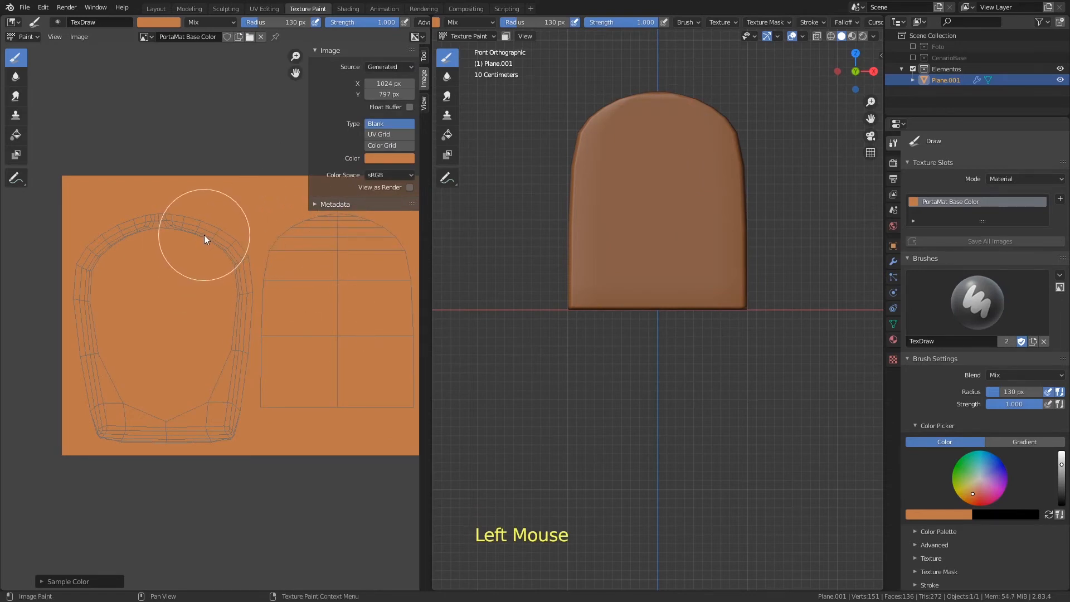
key("n")
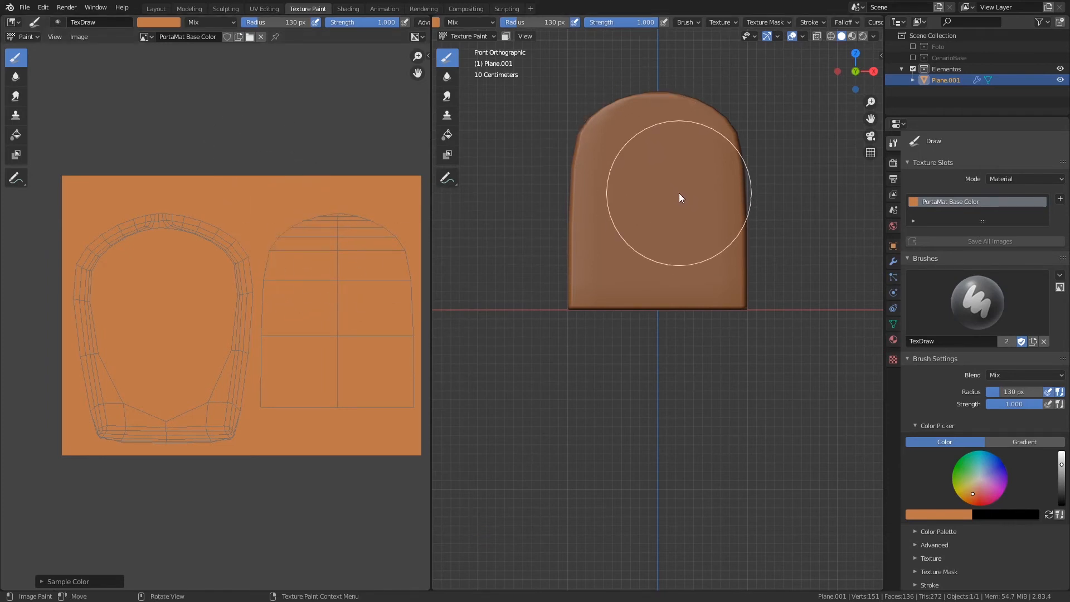
Set the brush radius to 33 px, the strength to 0.415 and the color's HSV value to 0.480 for a medium brown.
key("f")
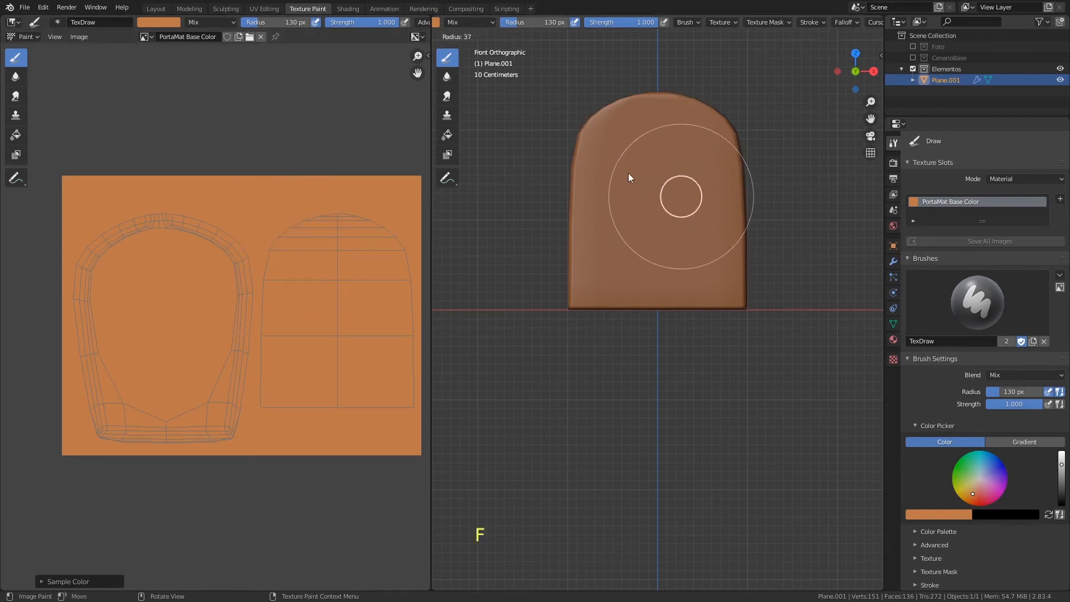
left_click(627, 173)
mouse_move(634, 25)
left_mouse_down()
mouse_move(658, 21)
mouse_move(440, 23)
left_mouse_up()
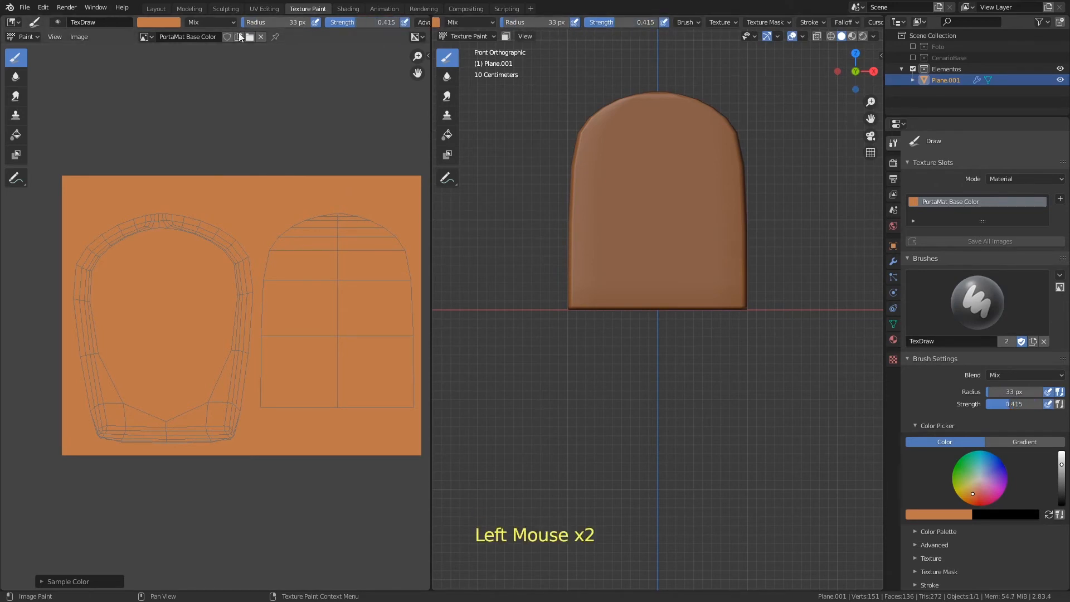
left_click(175, 21)
left_click_drag(233, 56, 233, 78)
Paint vertical brown plank lines on the left side and just left of the centre of the door front.
mouse_move(281, 236)
left_mouse_down()
mouse_move(281, 420)
mouse_move(284, 384)
left_mouse_up()
left_click_drag(617, 113, 610, 312)
left_click_drag(617, 117, 612, 320)
left_click_drag(617, 120, 609, 340)
left_click_drag(647, 108, 642, 278)
left_click_drag(645, 96, 642, 301)
left_click_drag(647, 119, 642, 307)
Paint vertical plank lines across the right half of the door front and along both side edges.
left_click_drag(678, 104, 680, 284)
left_click_drag(679, 111, 681, 267)
left_click_drag(680, 117, 680, 309)
mouse_move(681, 117)
left_mouse_down()
mouse_move(681, 309)
mouse_move(715, 312)
left_mouse_up()
left_click_drag(713, 128, 708, 314)
left_click_drag(591, 125, 587, 296)
mouse_move(725, 120)
left_mouse_down()
mouse_move(740, 189)
mouse_move(717, 313)
mouse_move(715, 150)
mouse_move(712, 178)
left_mouse_up()
Paint short horizontal board joints between the plank lines, setting the brush radius to 28 px after the top joint.
left_click_drag(681, 122, 655, 124)
left_click_drag(679, 127, 656, 128)
key("f")
left_click(658, 143)
left_click_drag(599, 172, 615, 174)
left_click_drag(622, 199, 637, 199)
left_click_drag(636, 200, 622, 201)
left_click_drag(692, 182, 714, 184)
mouse_move(691, 250)
left_mouse_down()
mouse_move(703, 254)
mouse_move(650, 255)
left_mouse_up()
mouse_move(679, 256)
left_mouse_down()
mouse_move(641, 257)
mouse_move(679, 254)
left_mouse_up()
Reinforce the central plank line and add short brown marks at mid-height and along the door's bottom edge.
left_click_drag(650, 99, 641, 296)
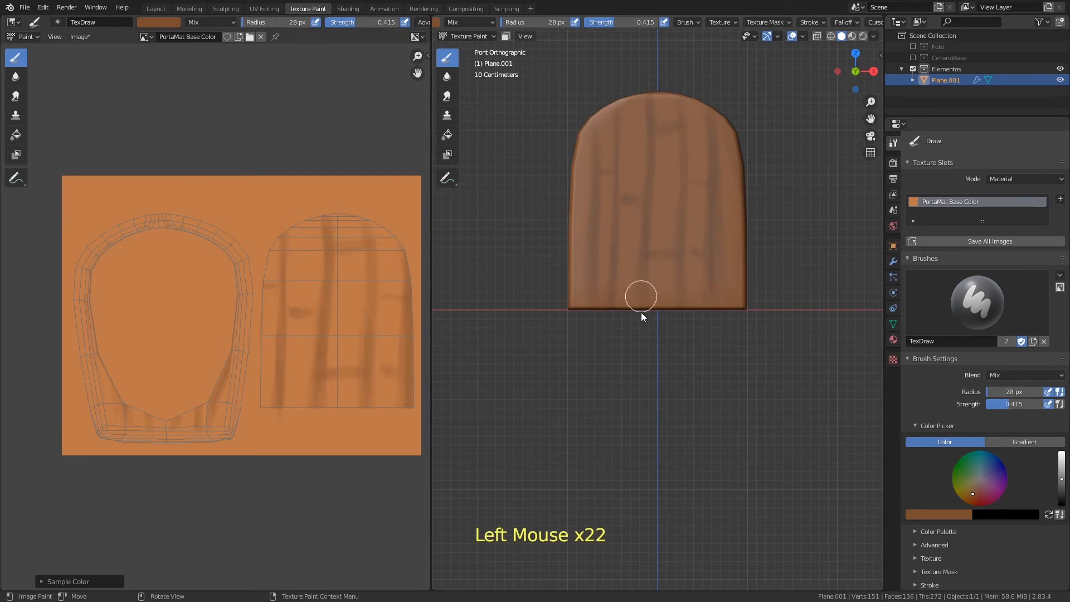
mouse_move(678, 186)
left_mouse_down()
mouse_move(661, 189)
mouse_move(680, 190)
left_mouse_up()
left_click_drag(672, 199, 658, 202)
left_click_drag(660, 214, 654, 222)
left_click_drag(641, 288, 615, 291)
mouse_move(607, 285)
left_mouse_down()
mouse_move(579, 290)
mouse_move(630, 292)
left_mouse_up()
left_click_drag(661, 295, 624, 292)
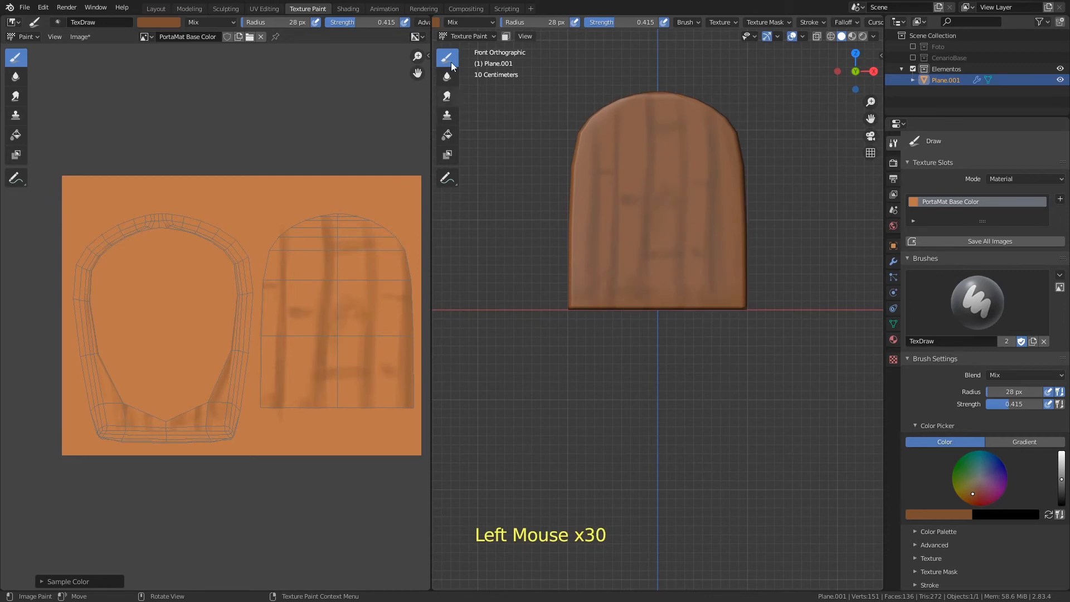
Lighten the brush color to a softer orange-brown and blend strokes over the plank lines and joints.
left_click(181, 23)
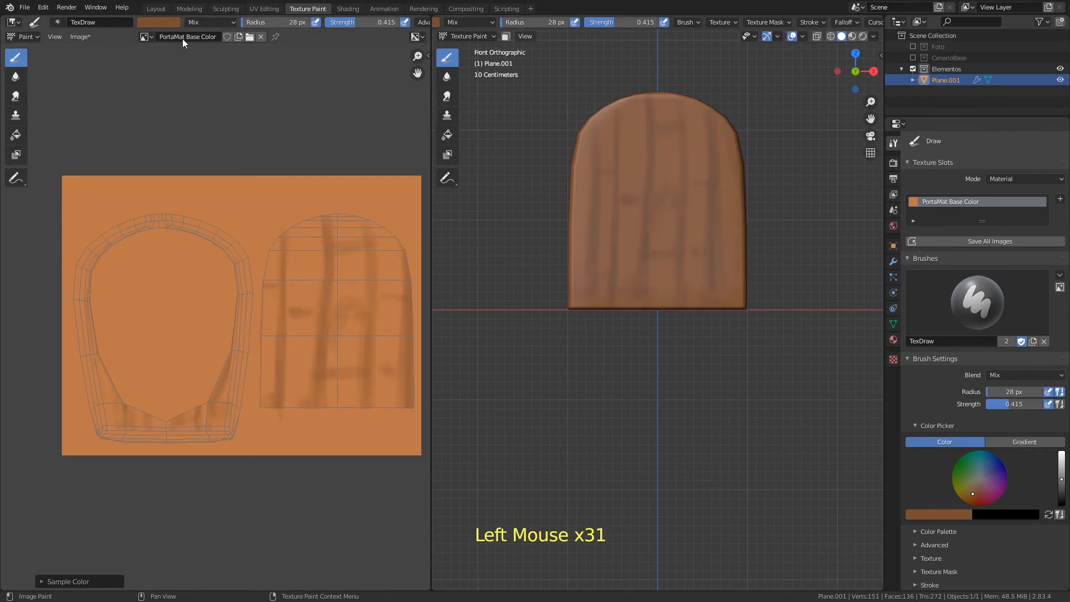
left_click(177, 25)
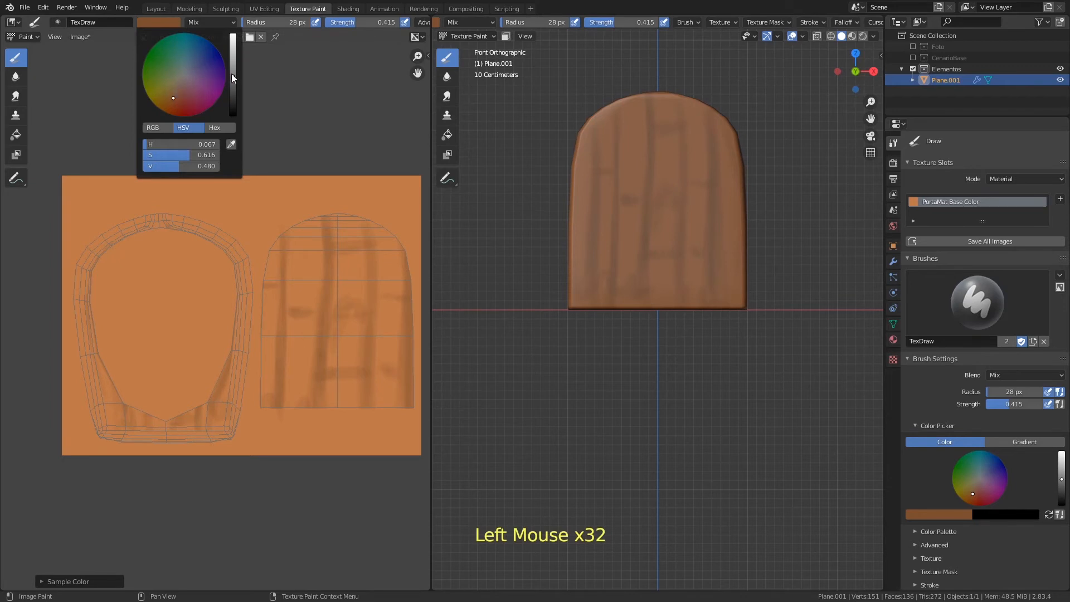
left_click_drag(232, 74, 233, 62)
mouse_move(273, 347)
left_mouse_down()
mouse_move(269, 376)
mouse_move(282, 390)
mouse_move(271, 398)
left_mouse_up()
left_click_drag(269, 342, 268, 371)
mouse_move(632, 198)
left_mouse_down()
mouse_move(643, 206)
mouse_move(613, 202)
left_mouse_up()
mouse_move(616, 176)
left_mouse_down()
mouse_move(615, 204)
mouse_move(618, 139)
left_mouse_up()
left_click_drag(641, 103, 674, 161)
left_click_drag(712, 126, 714, 140)
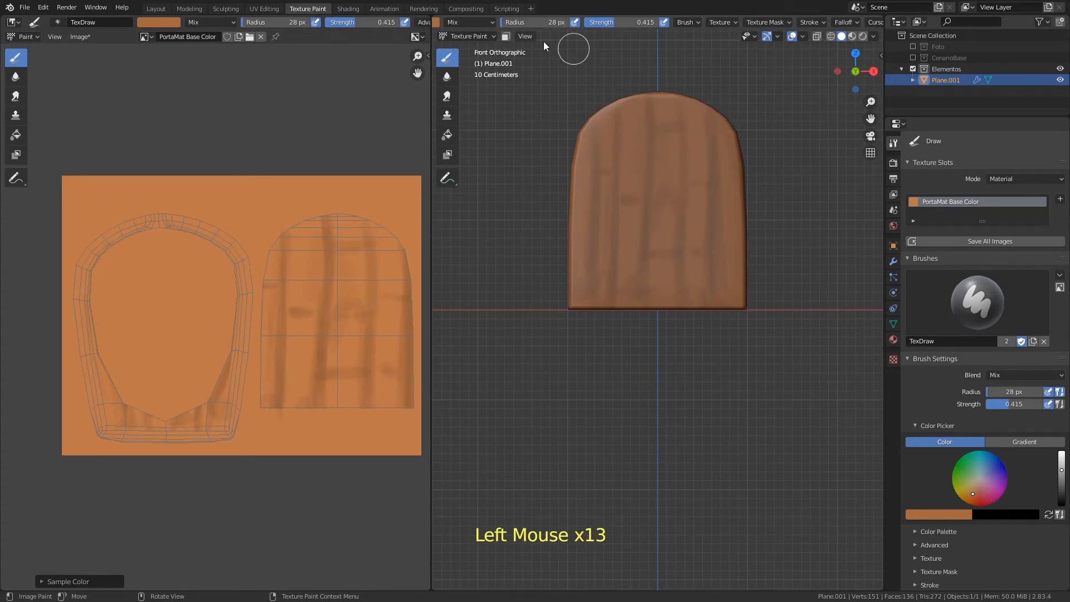
Switch the brush blend mode to Screen and paint lighter vertical highlights on the door's left planks.
left_click(229, 22)
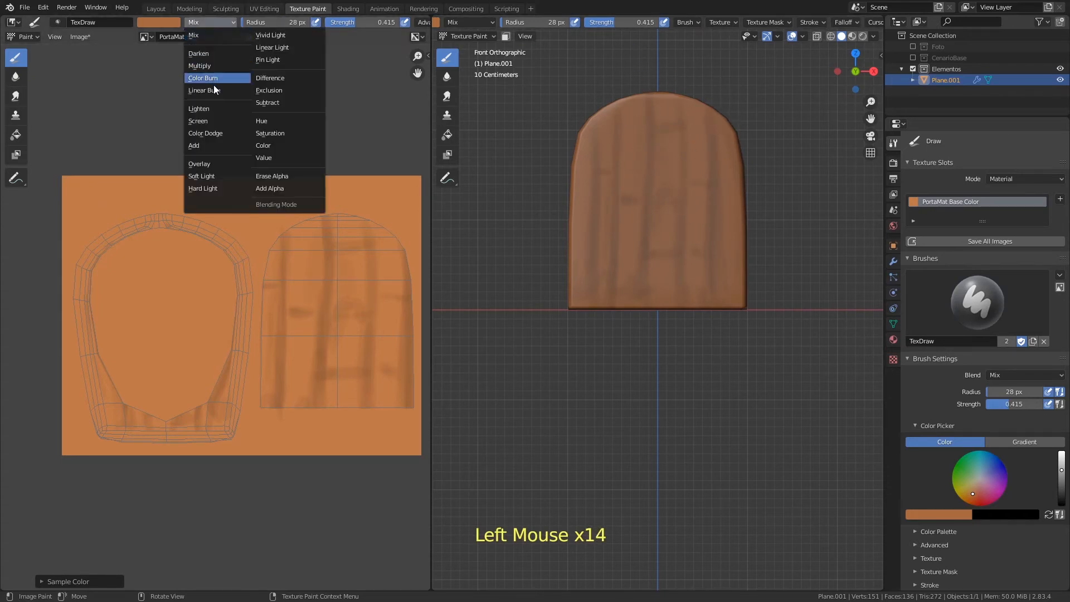
left_click(217, 121)
left_click_drag(594, 133, 609, 196)
left_click_drag(641, 104, 639, 162)
left_click_drag(641, 120, 639, 167)
mouse_move(641, 223)
left_mouse_down()
mouse_move(644, 269)
mouse_move(640, 223)
left_mouse_up()
left_click_drag(641, 223, 638, 282)
left_click_drag(636, 273, 639, 195)
Paint lighter highlights on the planks in the right half of the door front.
left_click_drag(666, 136, 686, 159)
mouse_move(695, 156)
left_mouse_down()
mouse_move(697, 113)
mouse_move(698, 168)
left_mouse_up()
mouse_move(697, 234)
left_mouse_down()
mouse_move(695, 270)
mouse_move(697, 227)
left_mouse_up()
left_click_drag(697, 227, 694, 279)
Switch the brush blend mode to Multiply and darken the door's upper right area and lower central plank.
left_click_drag(215, 15, 216, 70)
mouse_move(704, 125)
left_mouse_down()
mouse_move(697, 105)
mouse_move(685, 106)
left_mouse_up()
left_click_drag(664, 229, 660, 285)
Paint curved, concentric wood knot rings on the central plank near the door's bottom edge.
mouse_move(699, 324)
middle_mouse_down("ctrl")
mouse_move(710, 215)
mouse_move(706, 224)
middle_mouse_up("ctrl")
left_click_drag(695, 225, 676, 288)
mouse_move(680, 208)
left_mouse_down()
mouse_move(683, 195)
mouse_move(671, 238)
left_mouse_up()
left_click_drag(673, 177, 649, 218)
left_click_drag(663, 177, 689, 195)
left_click_drag(691, 196, 706, 251)
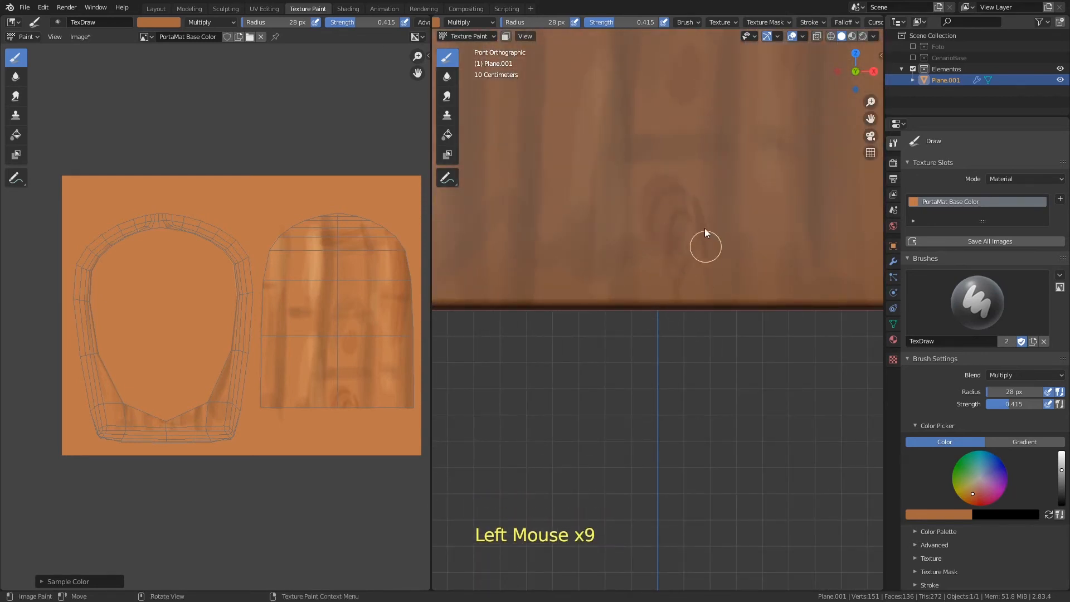
Darken the plank edges and grain around the knot, and add grain strokes to the bright plank at the front island's upper left.
left_click_drag(643, 199, 639, 224)
left_click_drag(632, 165, 629, 223)
left_click_drag(630, 212, 635, 287)
mouse_move(634, 168)
left_mouse_down()
mouse_move(681, 166)
mouse_move(651, 226)
left_mouse_up()
left_click_drag(671, 218, 673, 259)
left_click_drag(691, 240, 677, 289)
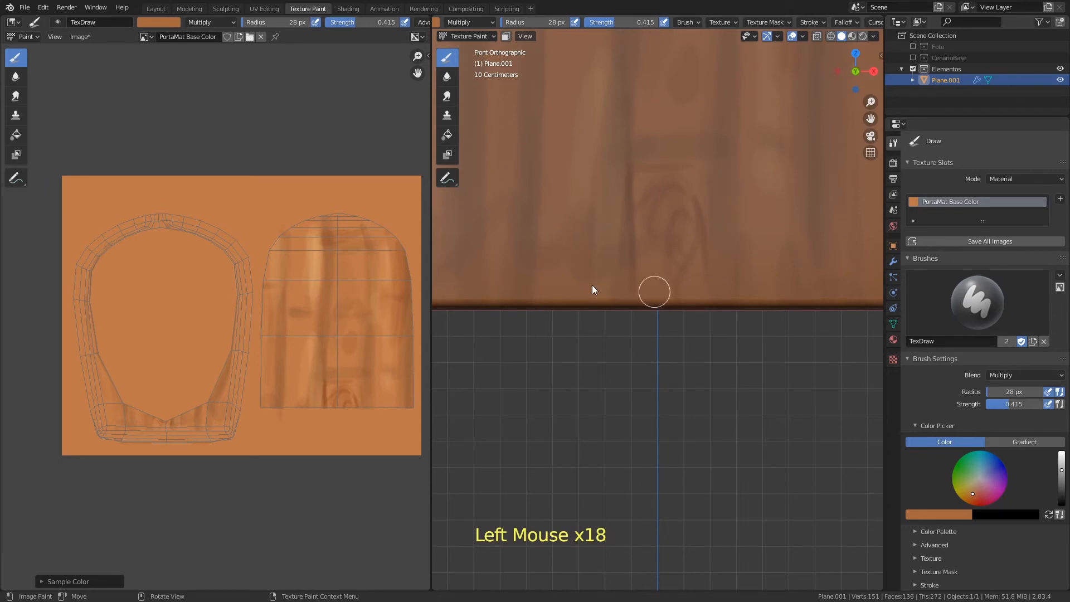
left_click_drag(308, 235, 316, 298)
left_click_drag(314, 233, 316, 256)
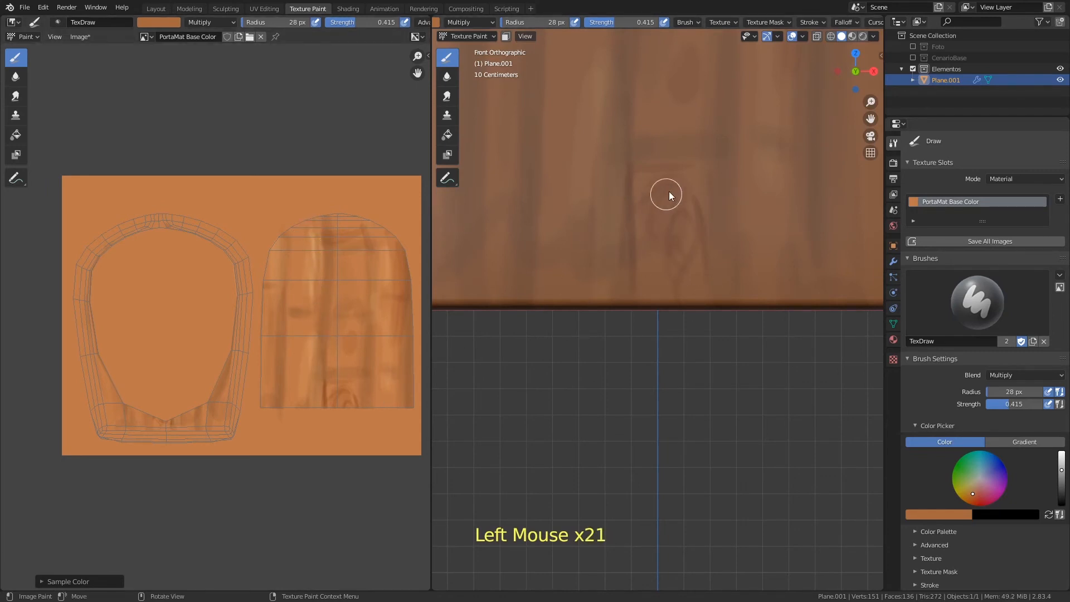
Darken the seam beside the bottom knot and paint dark grain strokes up the plank just left of the door's centre.
left_click(630, 175)
middle_click_drag(623, 119, 621, 248, "ctrl")
left_click(627, 243)
left_click(627, 247)
left_click_drag(626, 240, 625, 210)
mouse_move(627, 137)
left_mouse_down()
mouse_move(629, 106)
mouse_move(625, 129)
left_mouse_up()
left_click_drag(624, 106, 626, 137)
Paint dark grain strokes on the central plank, across the door's right side and down along its right and left edges.
left_click_drag(649, 177, 651, 205)
mouse_move(694, 158)
left_mouse_down()
mouse_move(724, 157)
mouse_move(744, 195)
left_mouse_up()
left_click_drag(748, 215, 751, 242)
left_click_drag(758, 254, 760, 282)
mouse_move(568, 236)
left_mouse_down()
mouse_move(567, 215)
mouse_move(570, 234)
left_mouse_up()
left_click_drag(569, 150, 570, 176)
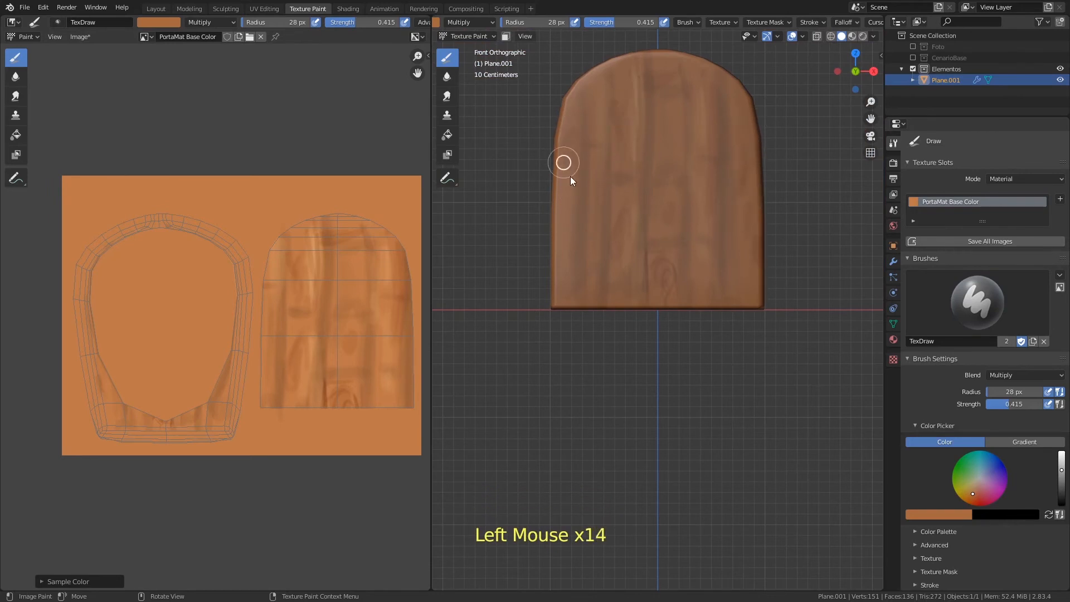
Paint dark vertical grain on the upper planks and left edge, the right-centre and lower right planks, and the top of the front island.
left_click_drag(667, 100, 663, 127)
mouse_move(619, 67)
left_mouse_down()
mouse_move(616, 96)
mouse_move(634, 127)
left_mouse_up()
left_click_drag(580, 99, 576, 125)
left_click_drag(564, 103, 562, 135)
left_click_drag(690, 158, 690, 201)
left_click_drag(717, 278, 723, 296)
left_click_drag(724, 273, 726, 298)
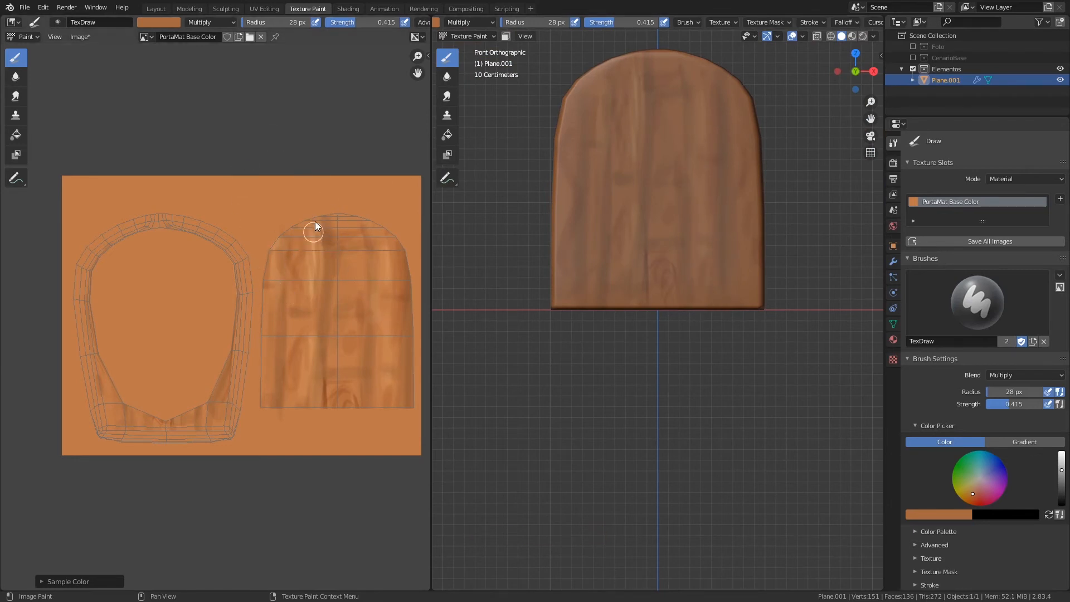
left_click_drag(318, 242, 325, 207)
Save the painted texture as PortaMat Base Color.png in the Modelagem 3D I project's 3D\Texturas folder.
key("alt+s")
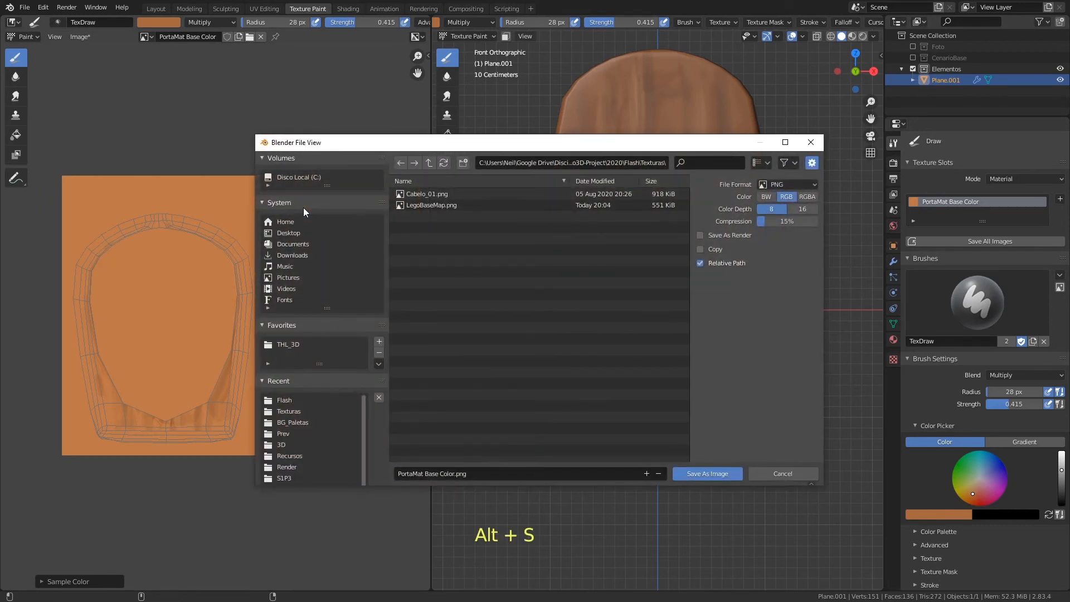
left_click(290, 411)
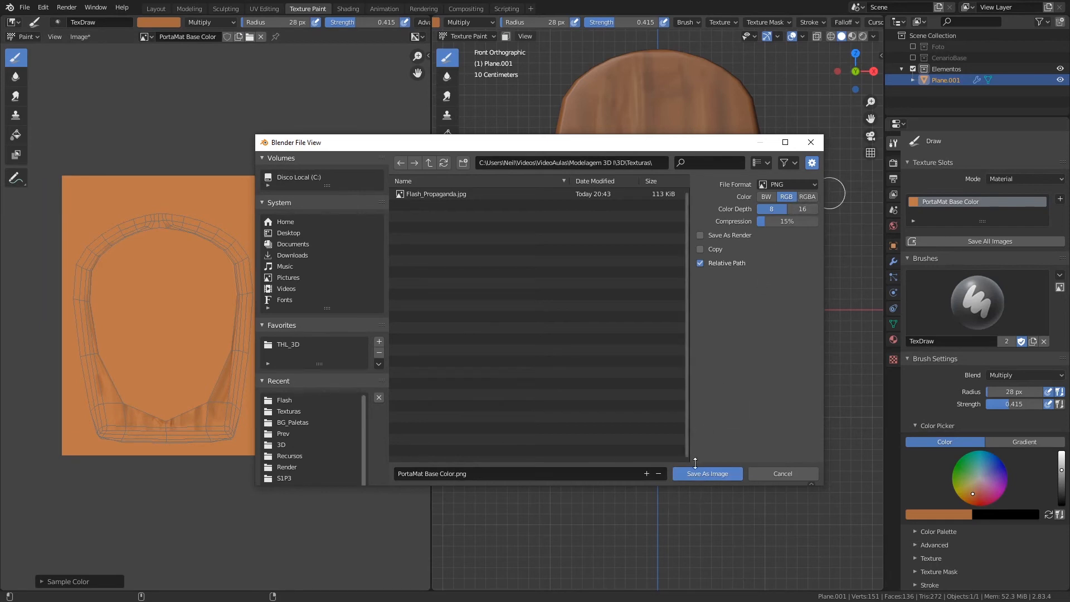
left_click(703, 474)
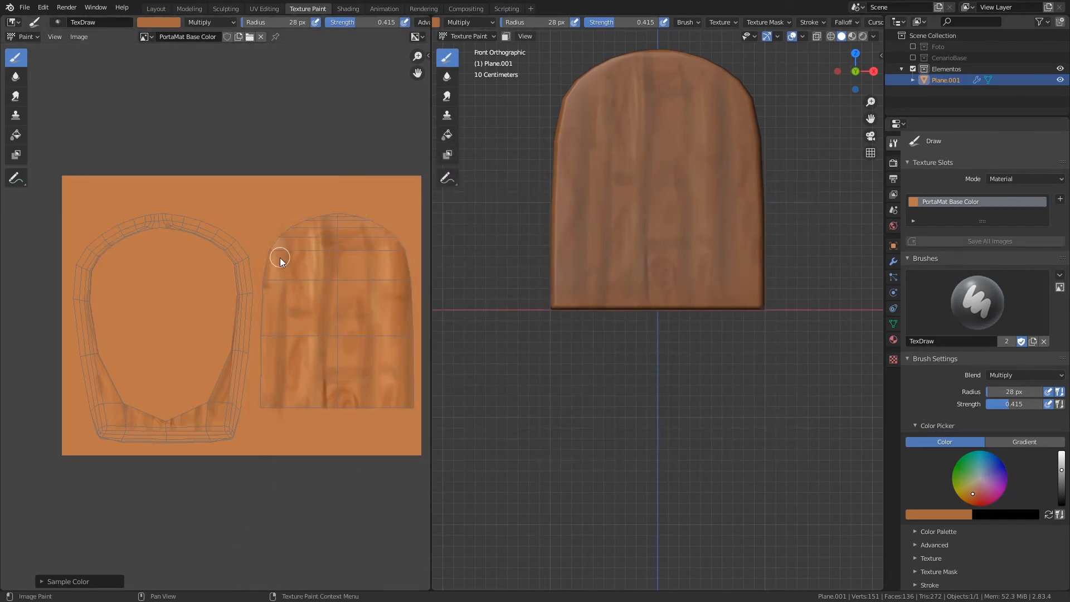
Save the project under its existing file name, PlanoMuralha.blend.
key("ctrl+shift+s")
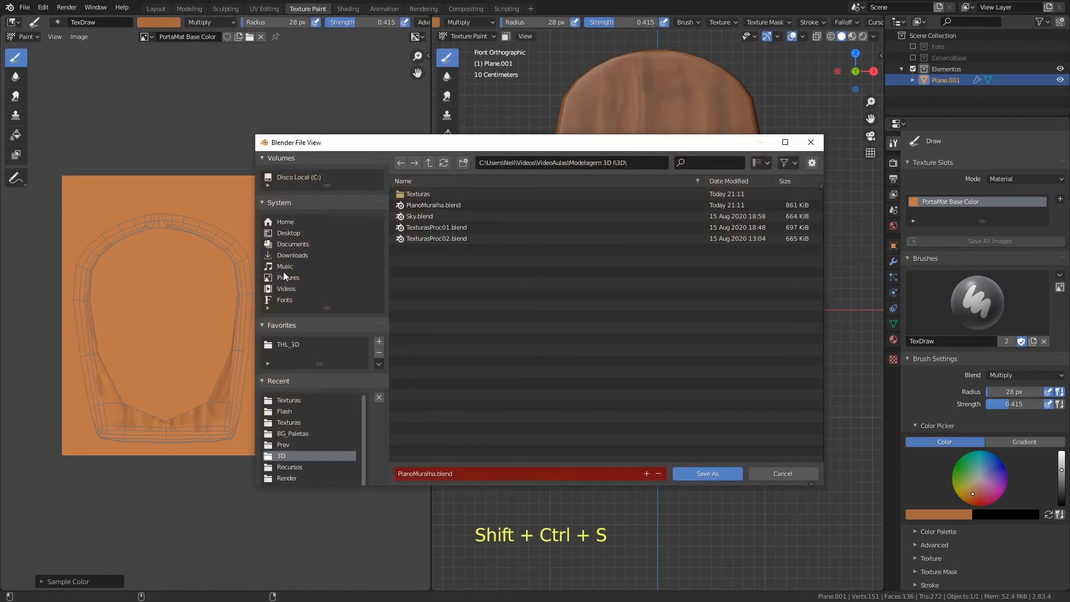
key("Escape")
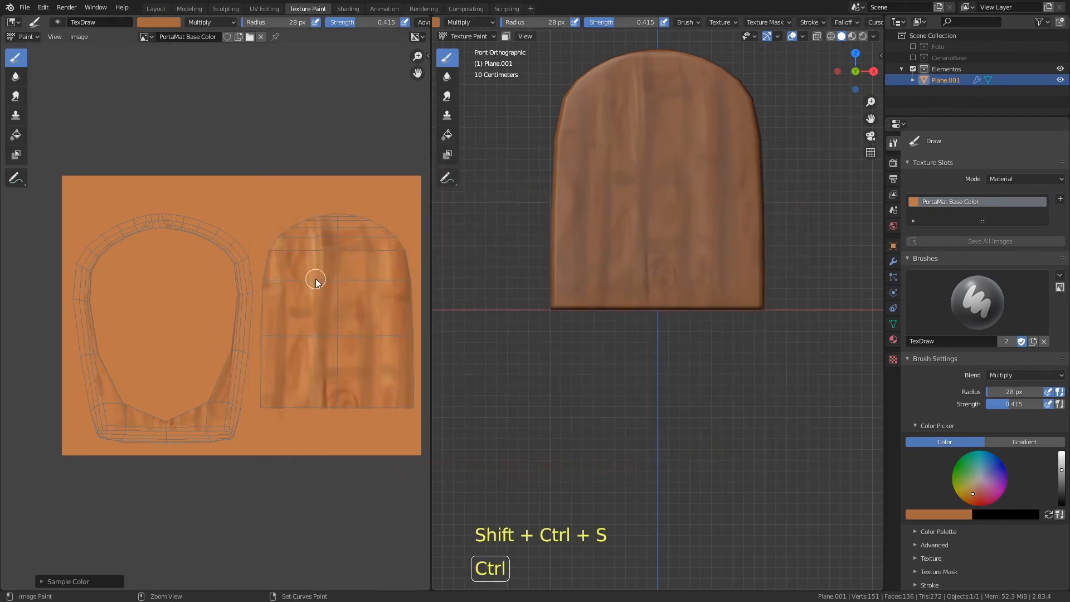
key("ctrl+s")
left_click(659, 121)
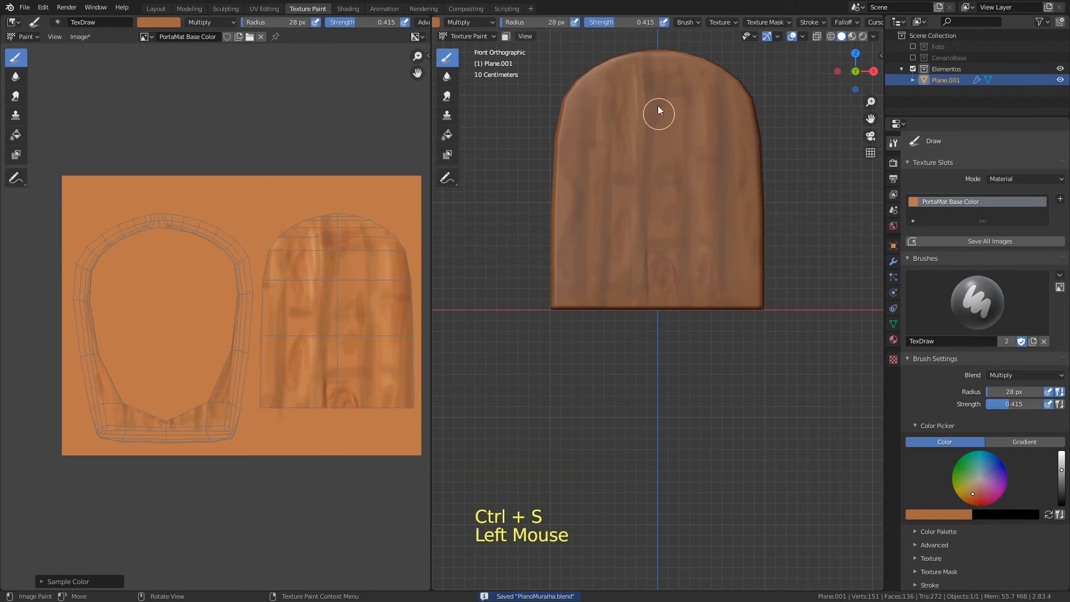
Check the isolated door in the Layout workspace with Material Preview shading, and enable the CenarioBase collection.
key("KP_Divide")
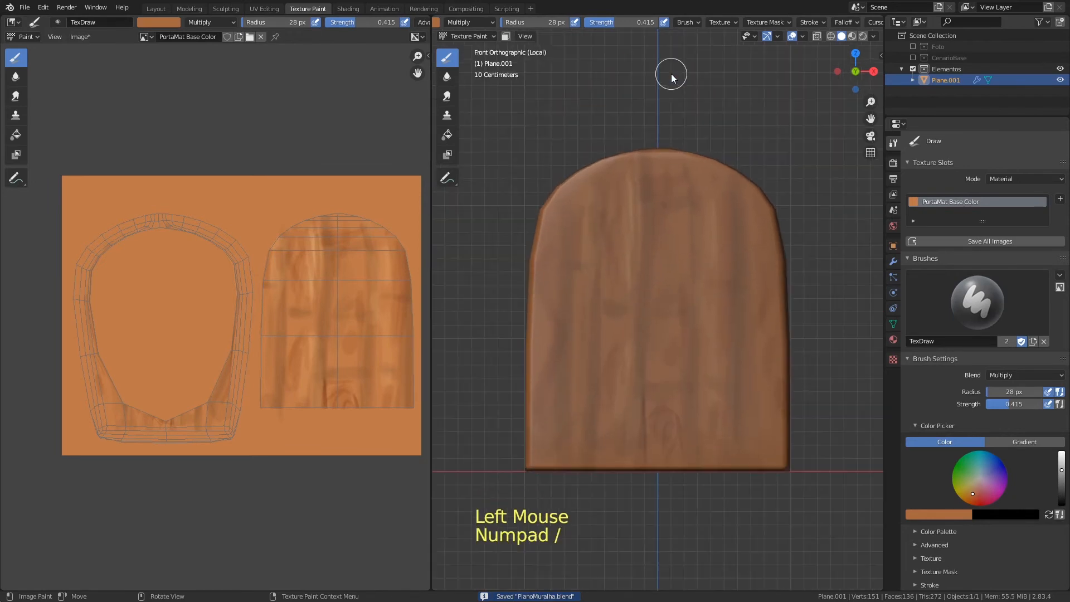
left_click(156, 9)
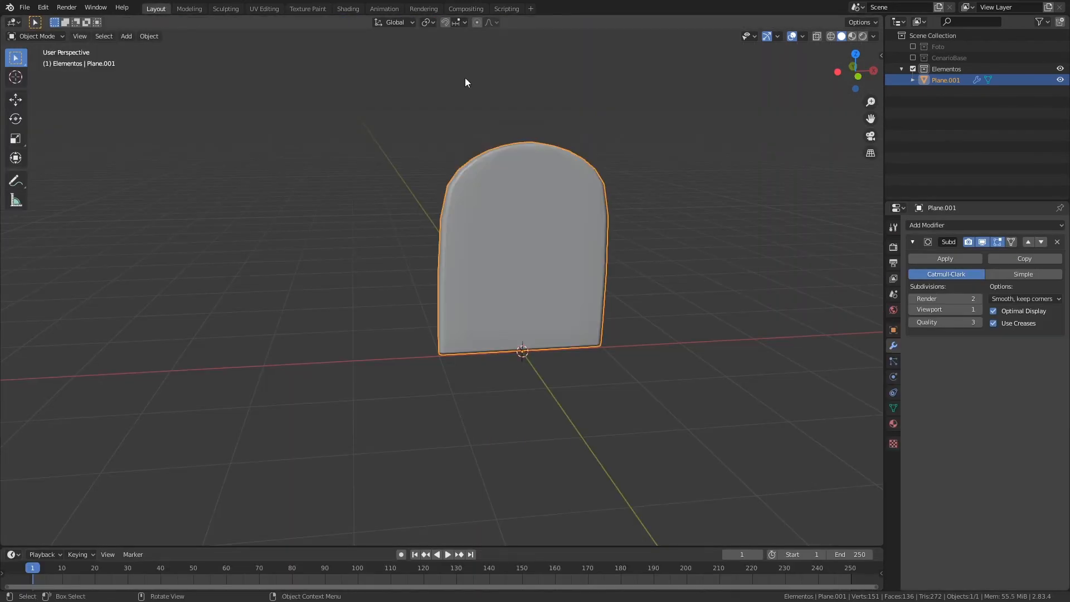
left_click(852, 37)
key("KP_Divide")
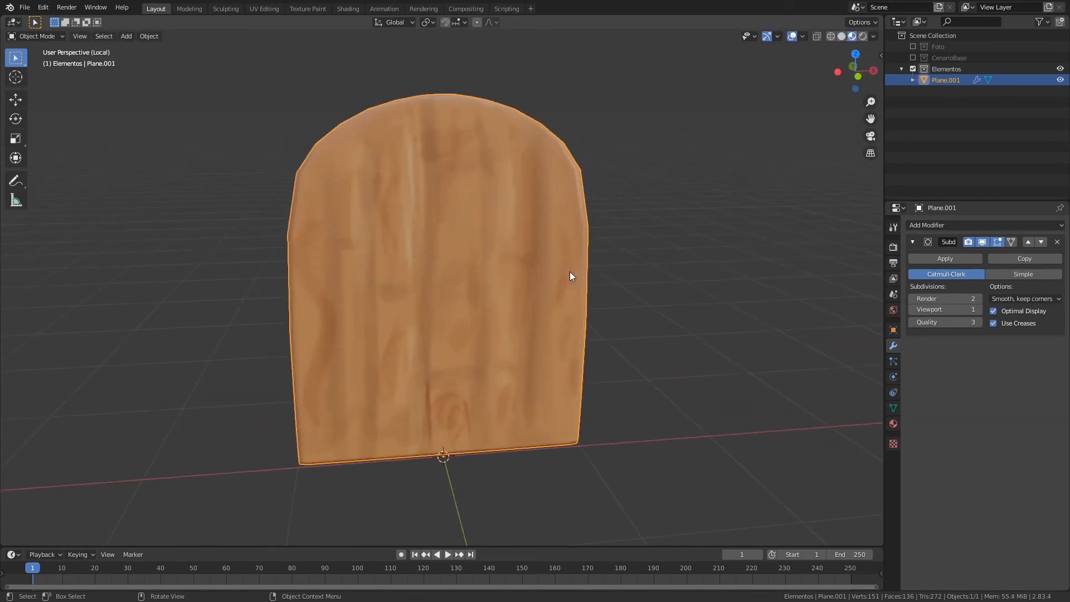
key("KP_Divide")
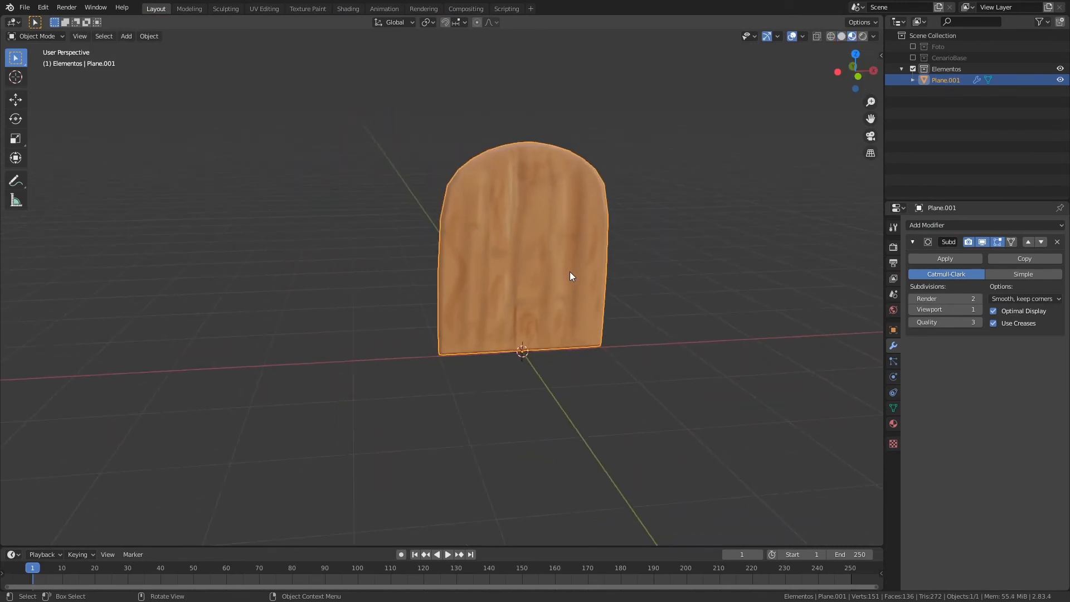
left_click(913, 57)
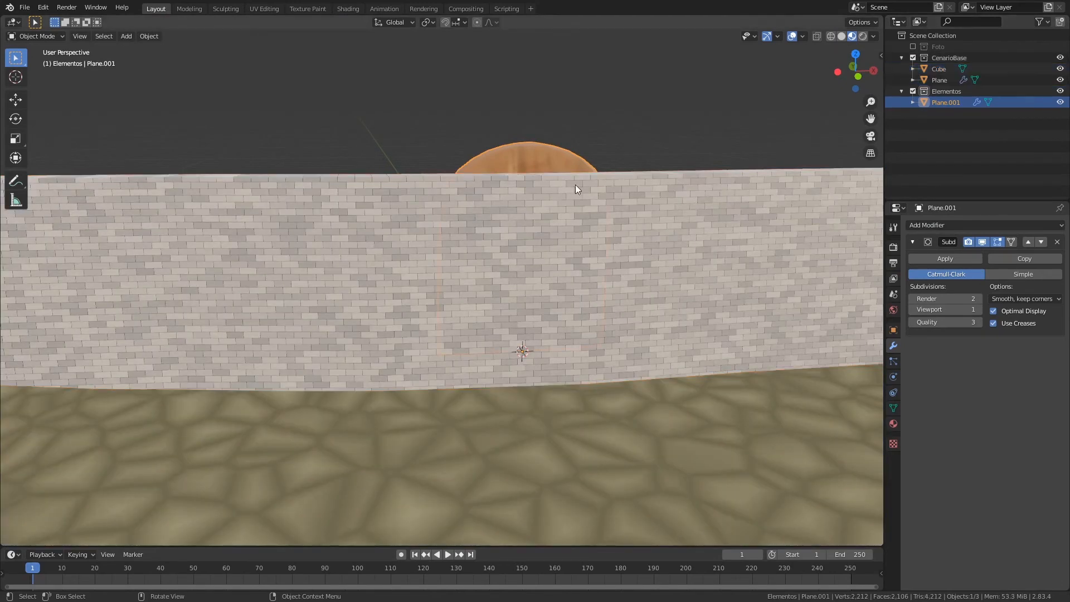
Move the door about 0.34 m in X and -0.99 m in Y to the wall's front, and scale it by about 0.764.
key("KP_7")
key("g")
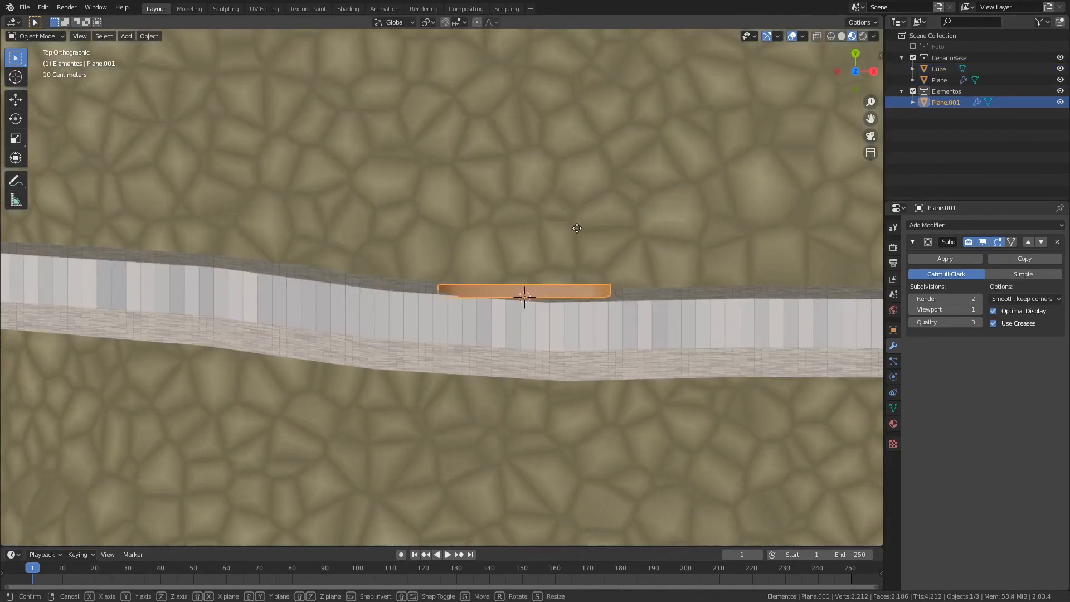
left_click(610, 275)
key("s")
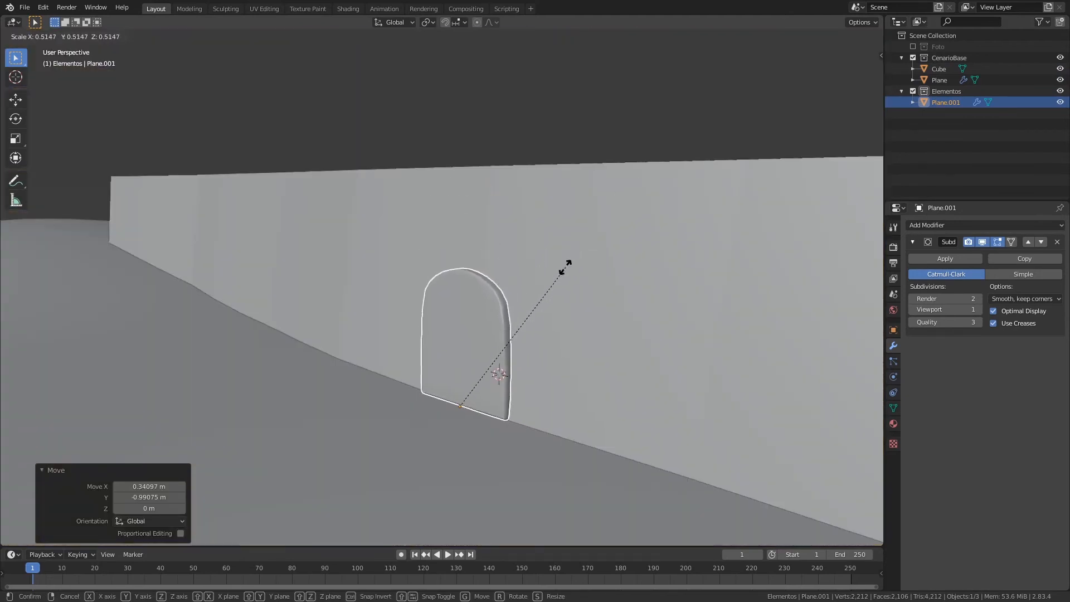
left_click(606, 192)
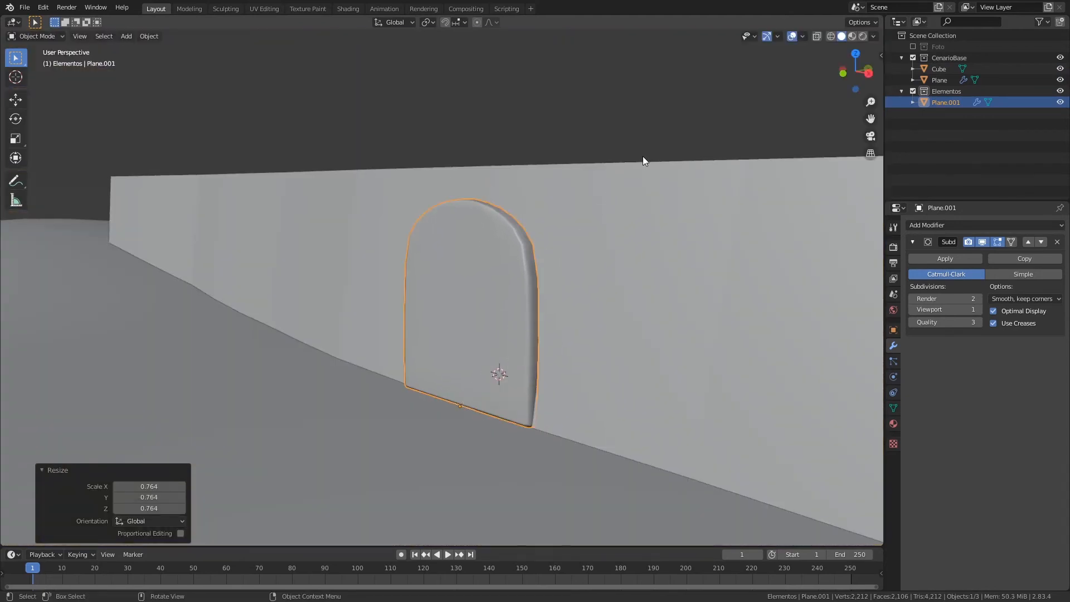
Shift the door about 0.018 m along Y and rotate it about -5.83° around X to follow the wall's slope.
key("g")
key("y")
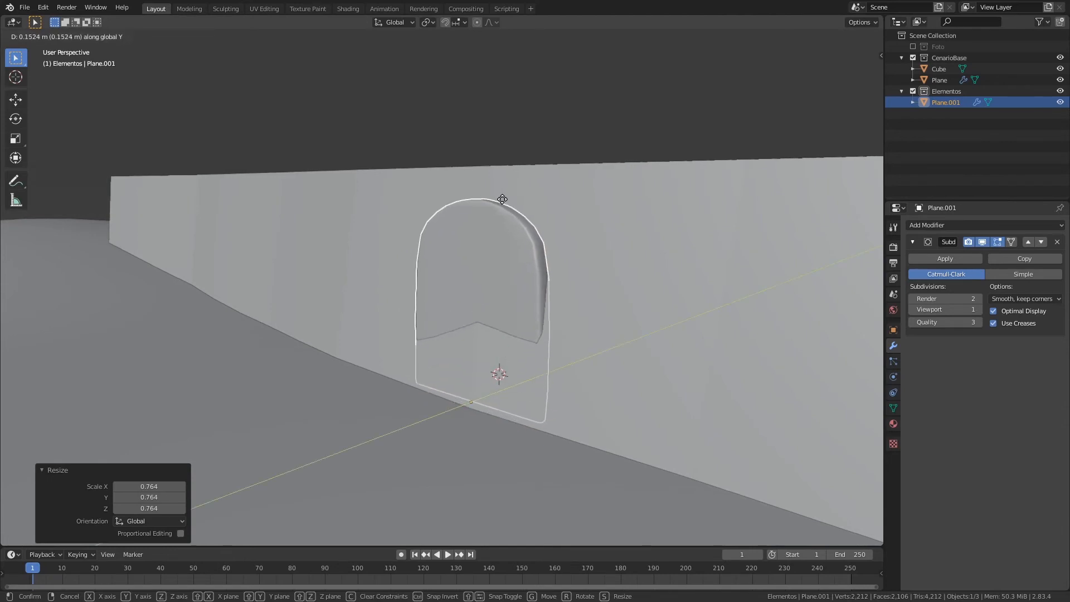
left_click(494, 205)
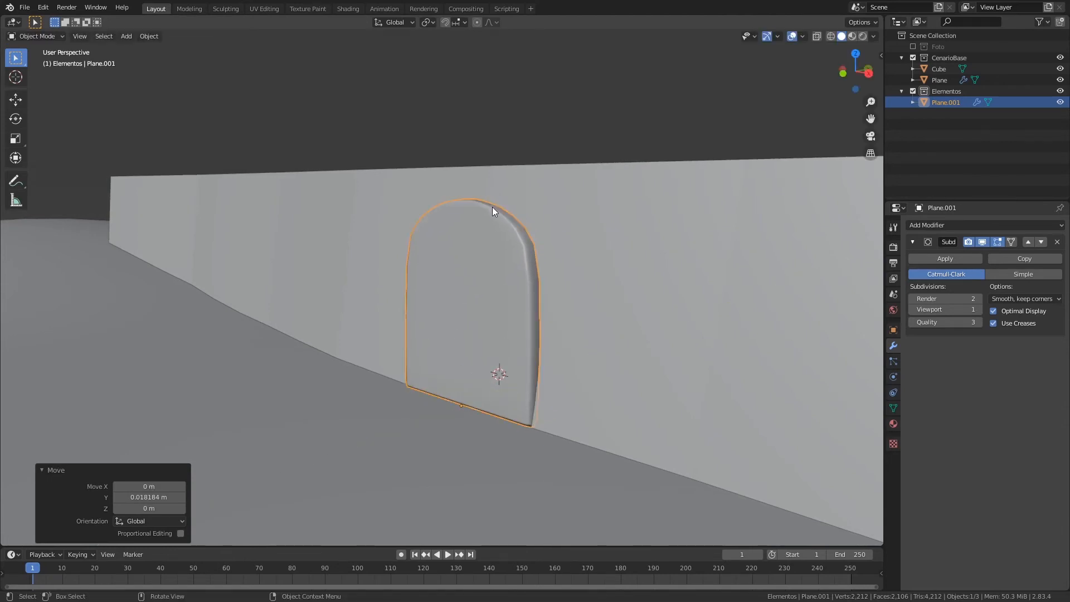
key("r")
key("x")
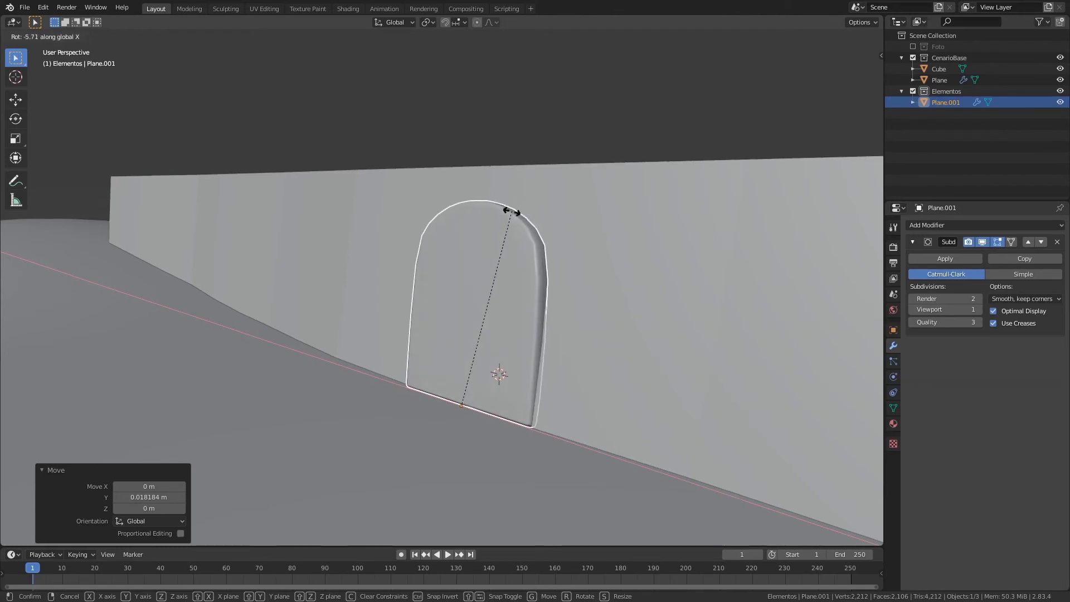
left_click(511, 214)
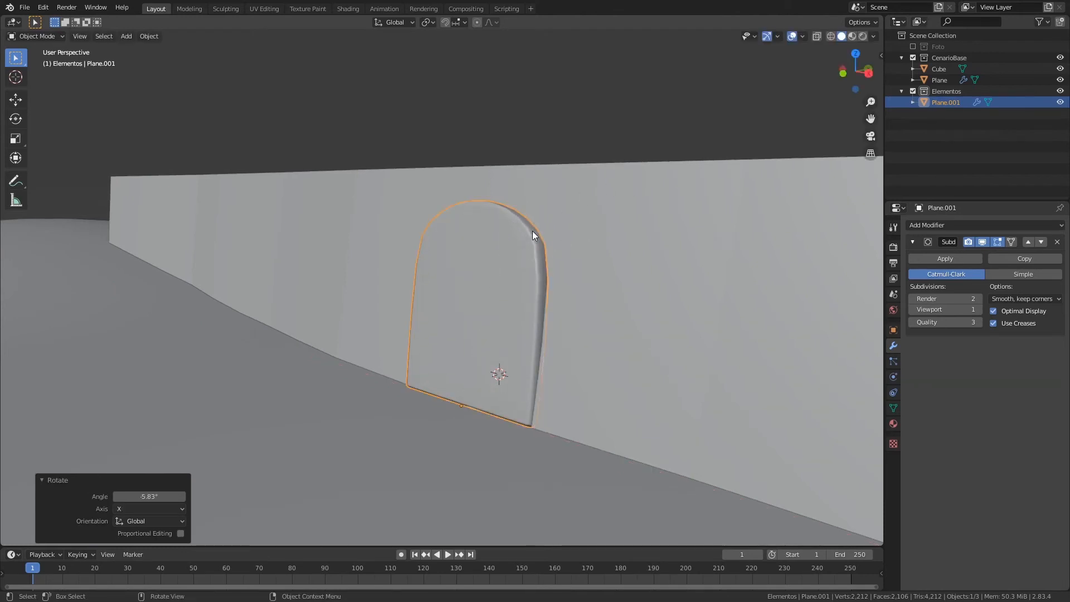
Lower the door about 0.01 m along Z onto the ground.
key("g")
key("z")
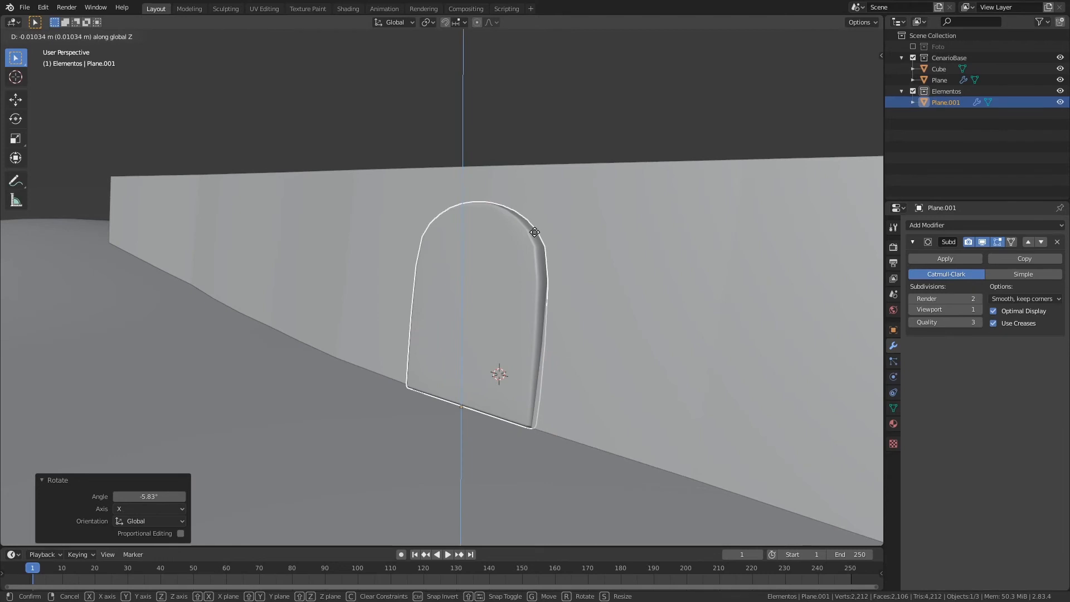
left_click(535, 232)
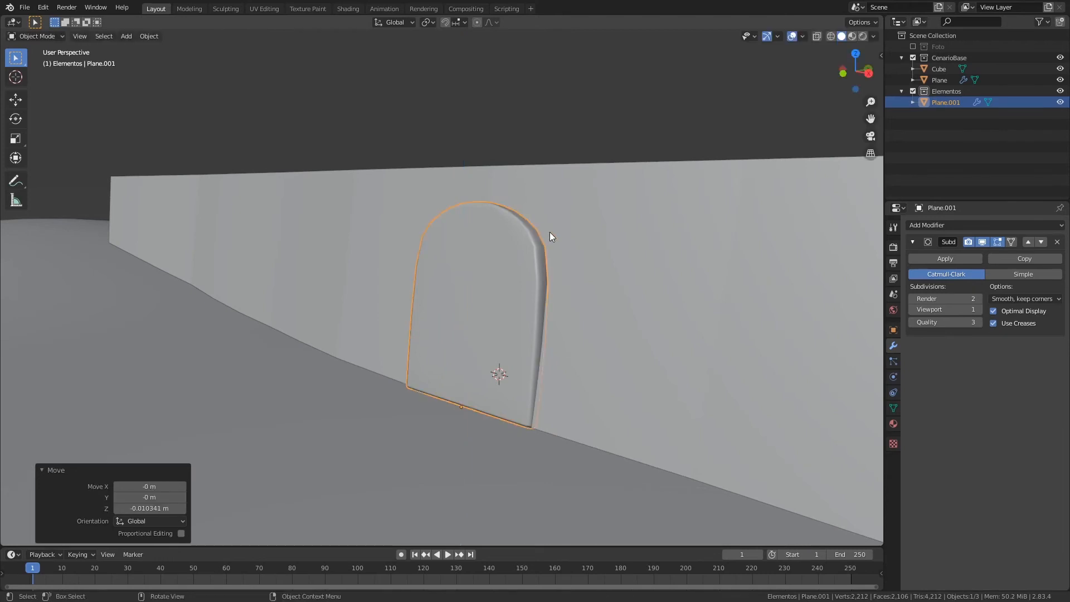
Show the scene through the camera in Material Preview shading and save the project.
left_click(852, 36)
key("KP_0")
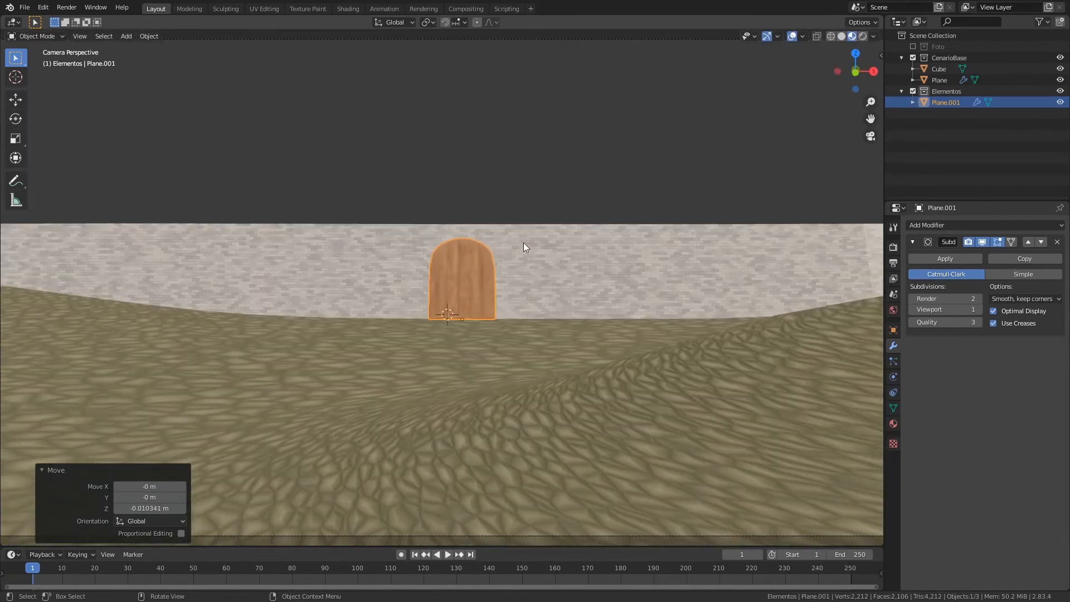
key("ctrl+s")
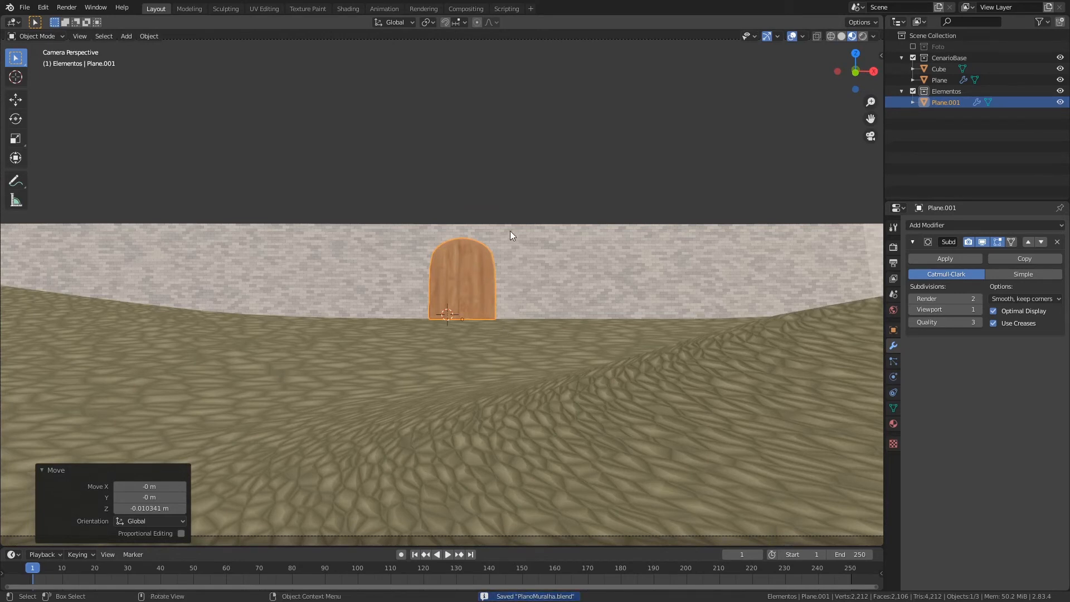
key("Tab")
key("Tab")
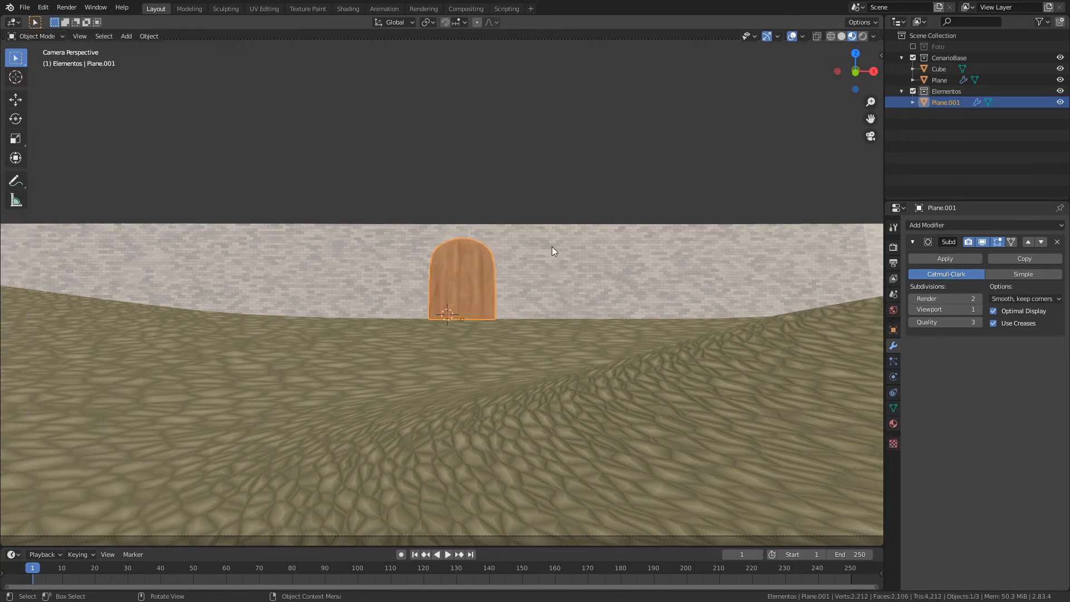
left_click(551, 250)
key("Tab")
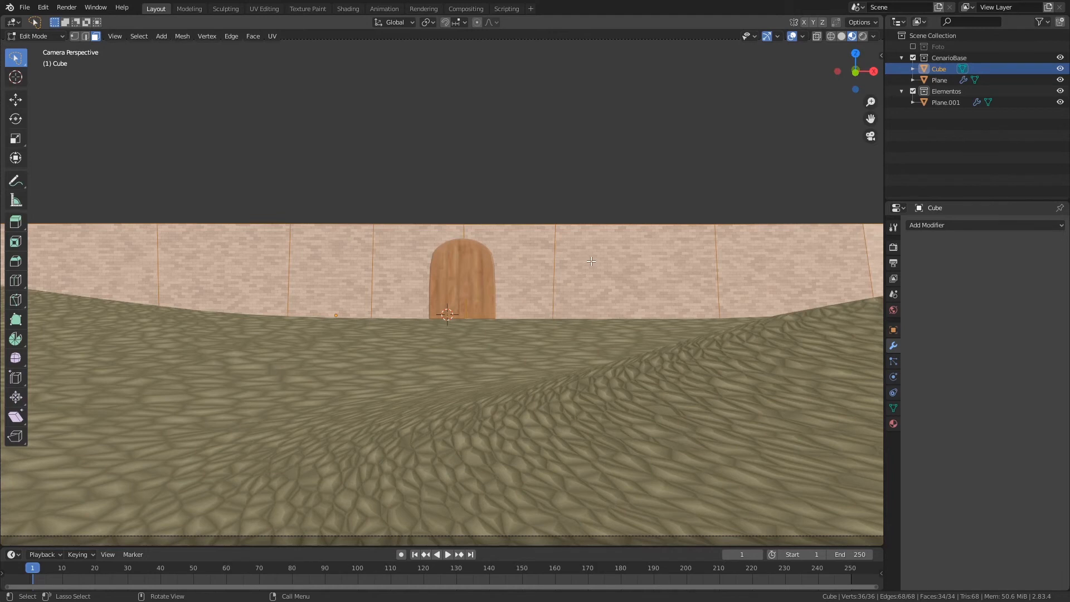
key("Tab")
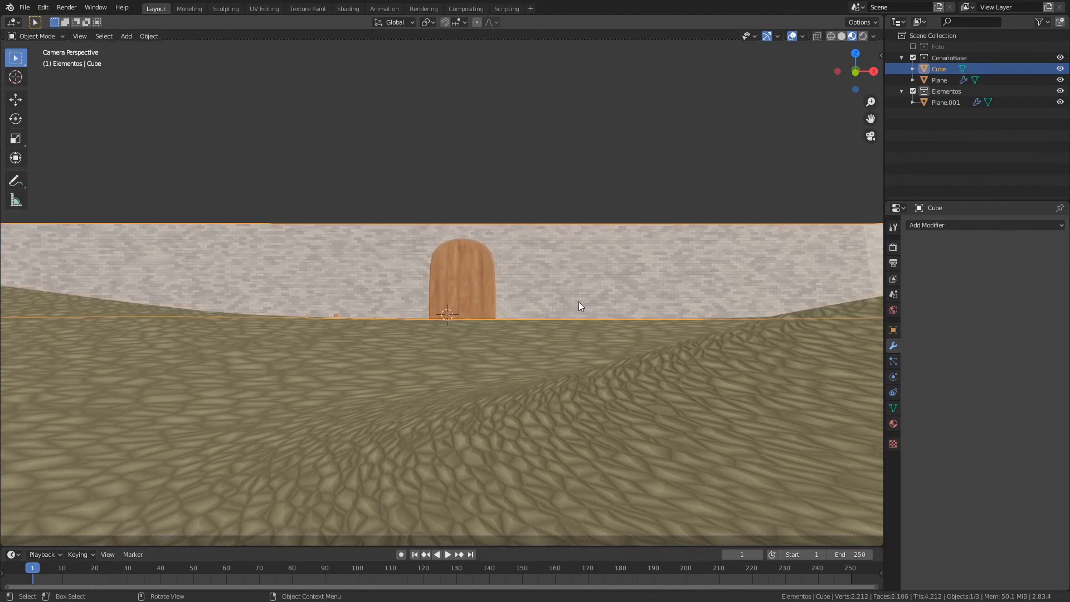
Save the project and preview the scene in Rendered shading with the Foto collection enabled.
key("ctrl+s")
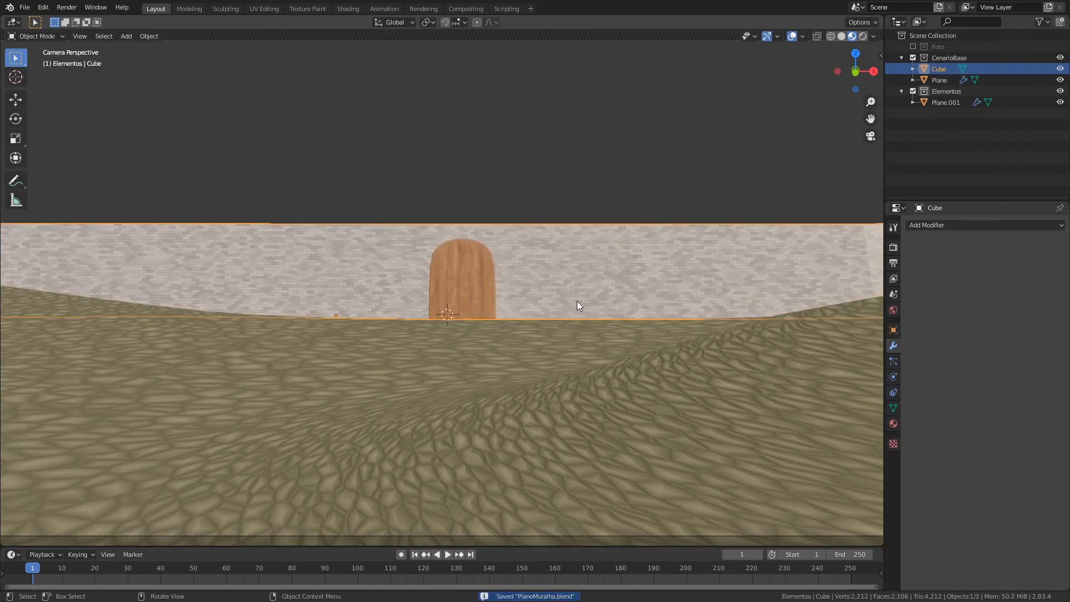
left_click(862, 37)
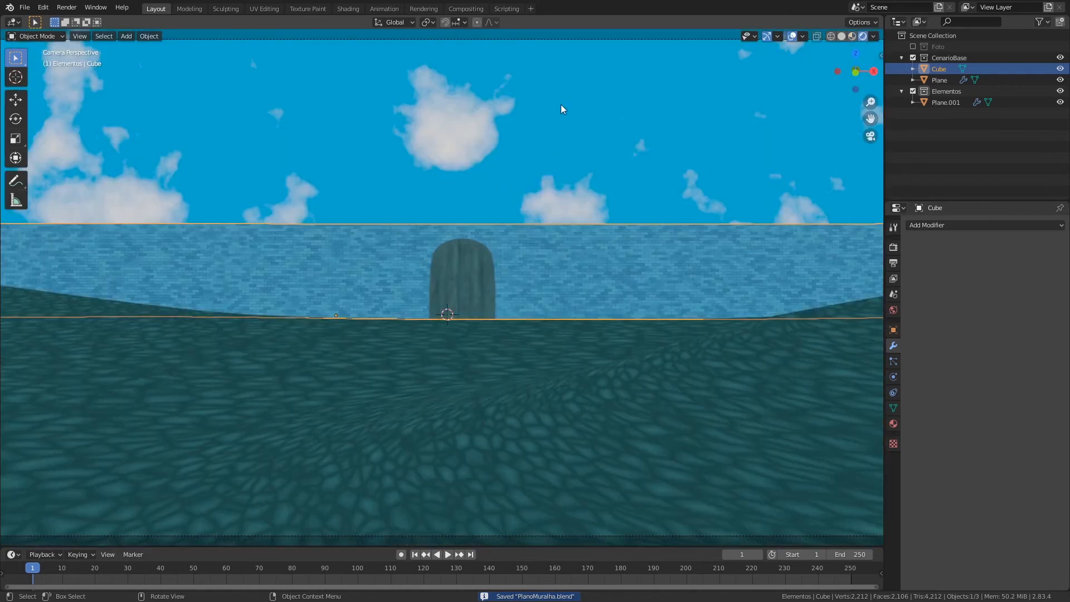
left_click(912, 47)
Set the sun light's strength to 5 and tint its color pale yellow.
left_click(549, 87)
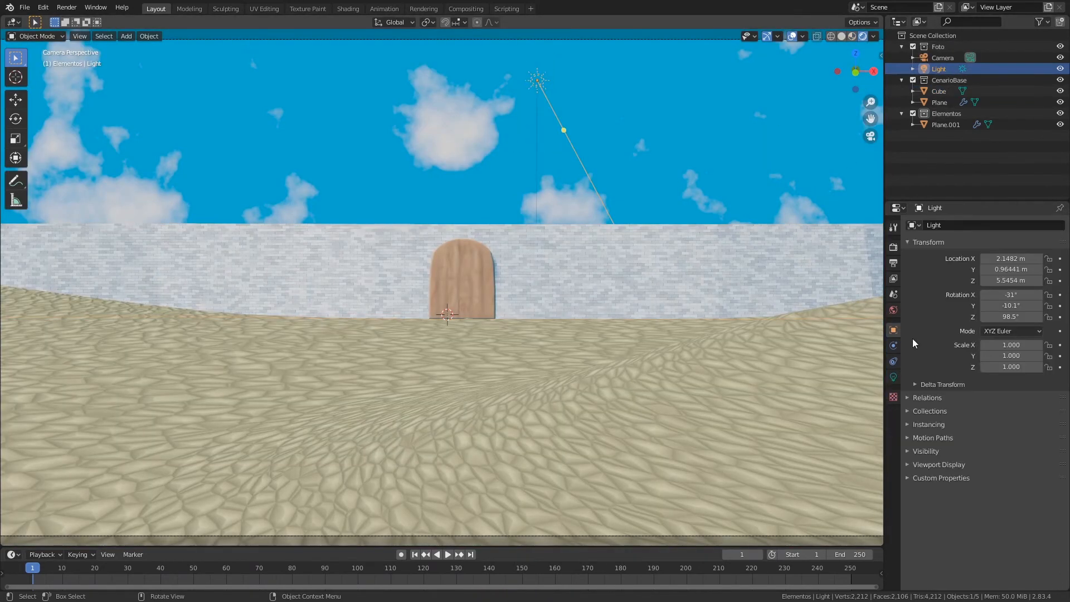
left_click(894, 378)
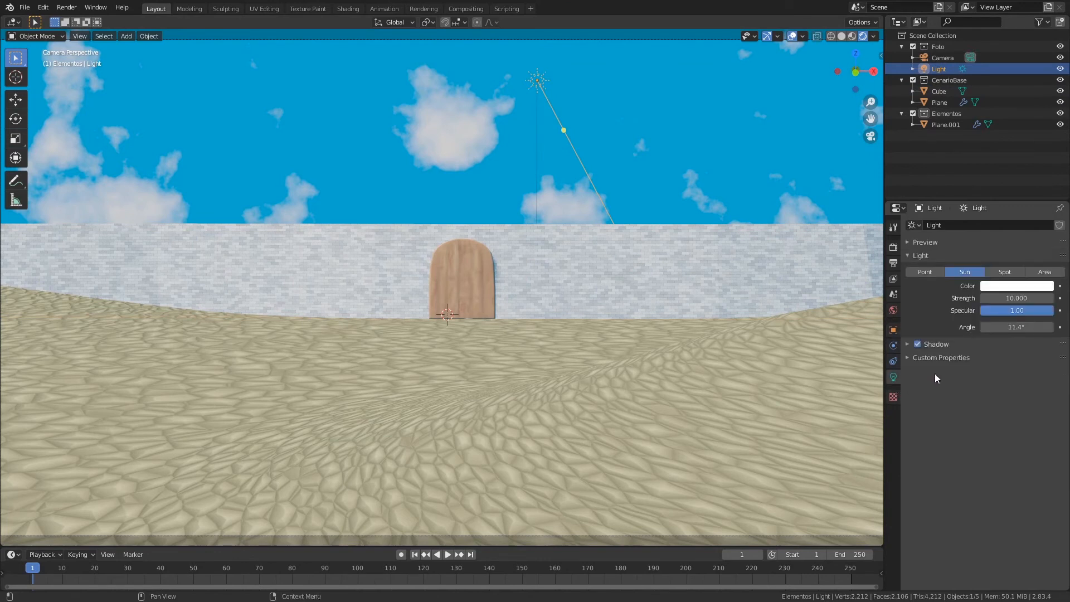
left_click(1015, 299)
type("5")
key("Return")
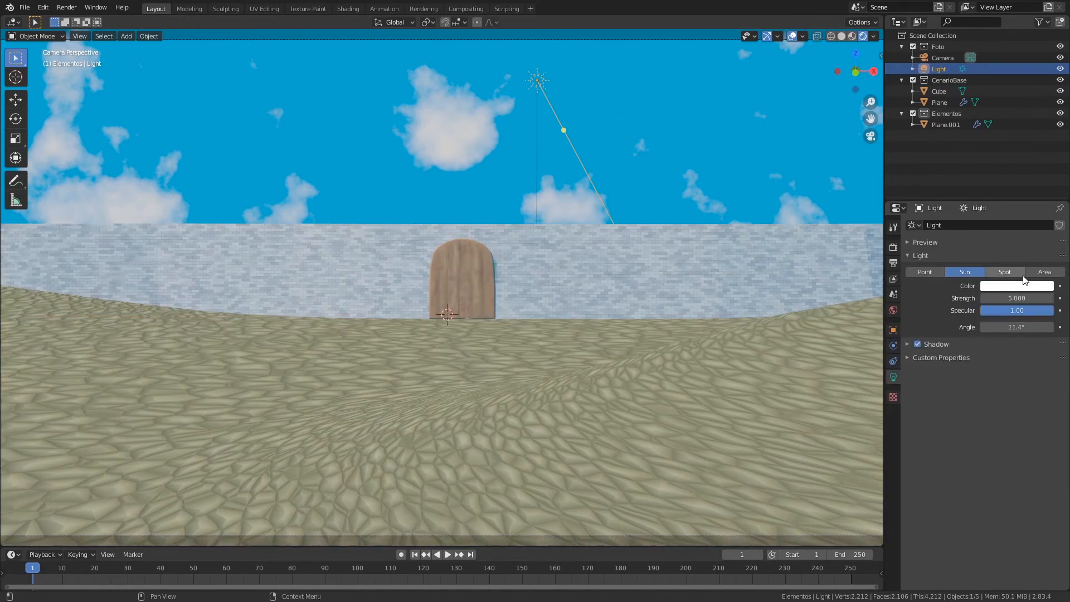
left_click(1019, 285)
left_click_drag(997, 176, 990, 179)
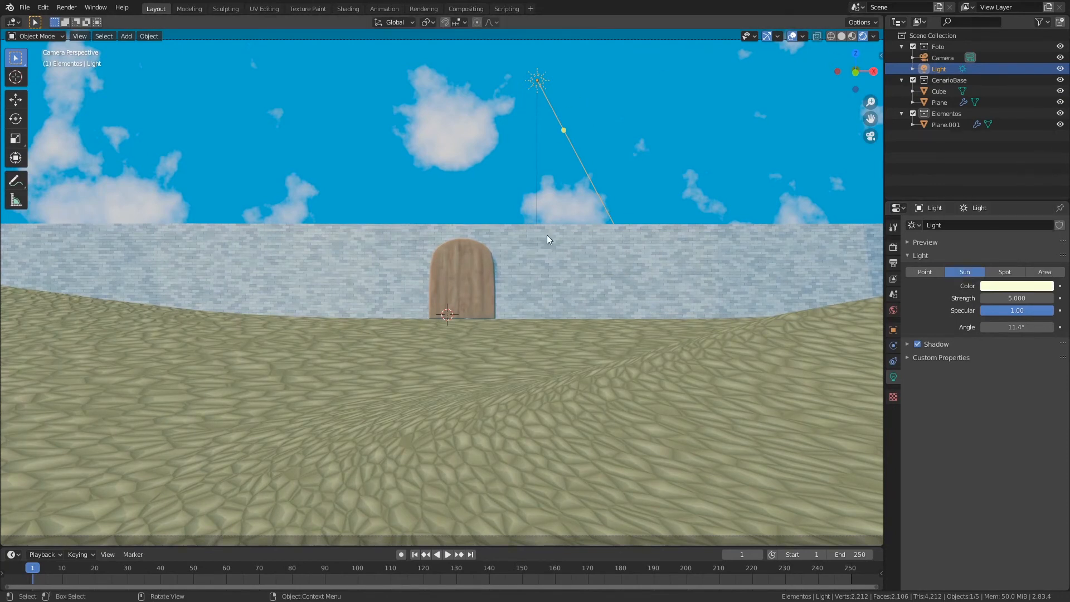
Compare the rendered scene with the Foto collection disabled and enabled.
left_click(915, 46)
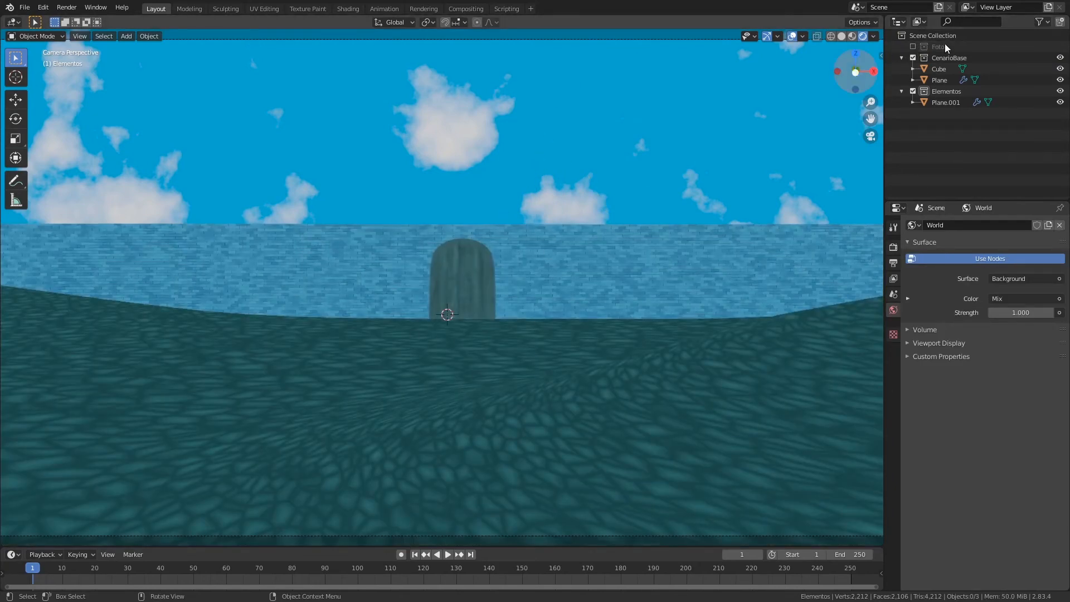
left_click(914, 46)
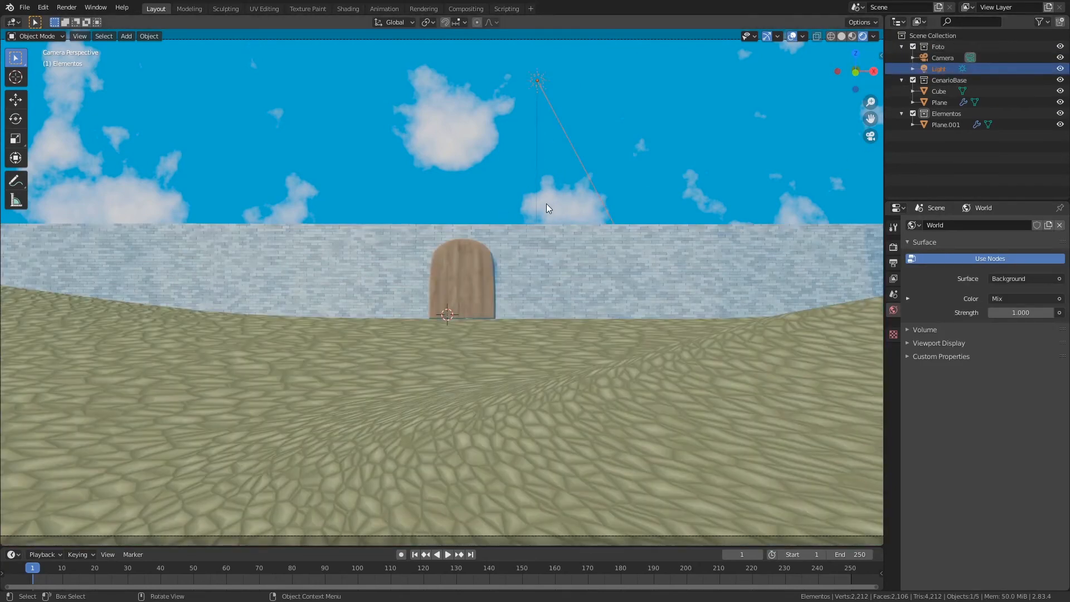
Save the project and add two horizontal loop cuts across the castle wall, slid to factors of about 0.221 and -0.294.
key("ctrl+s")
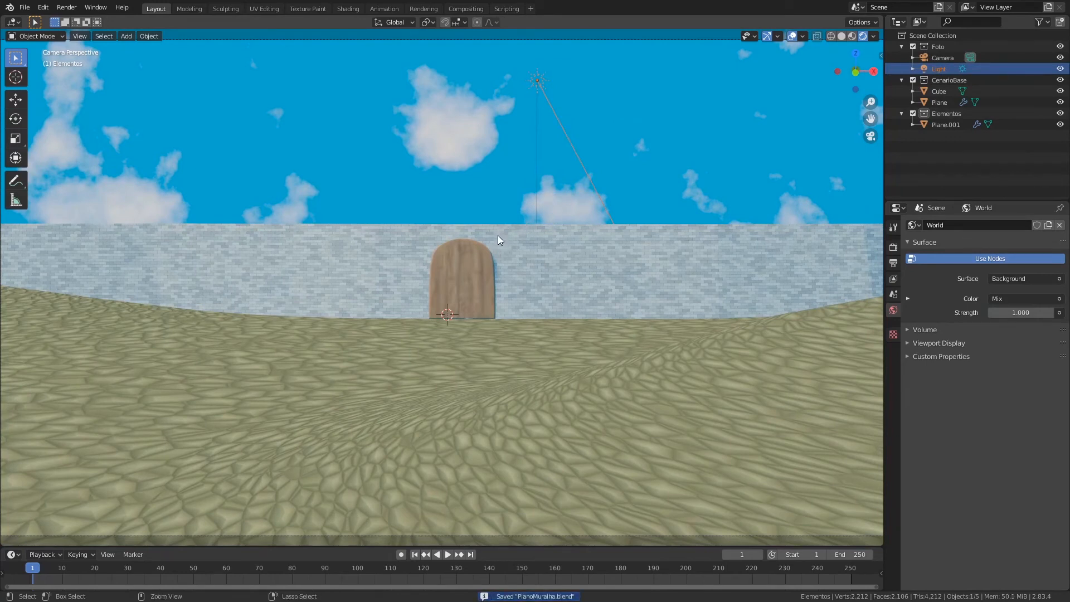
left_click(556, 258)
key("Tab")
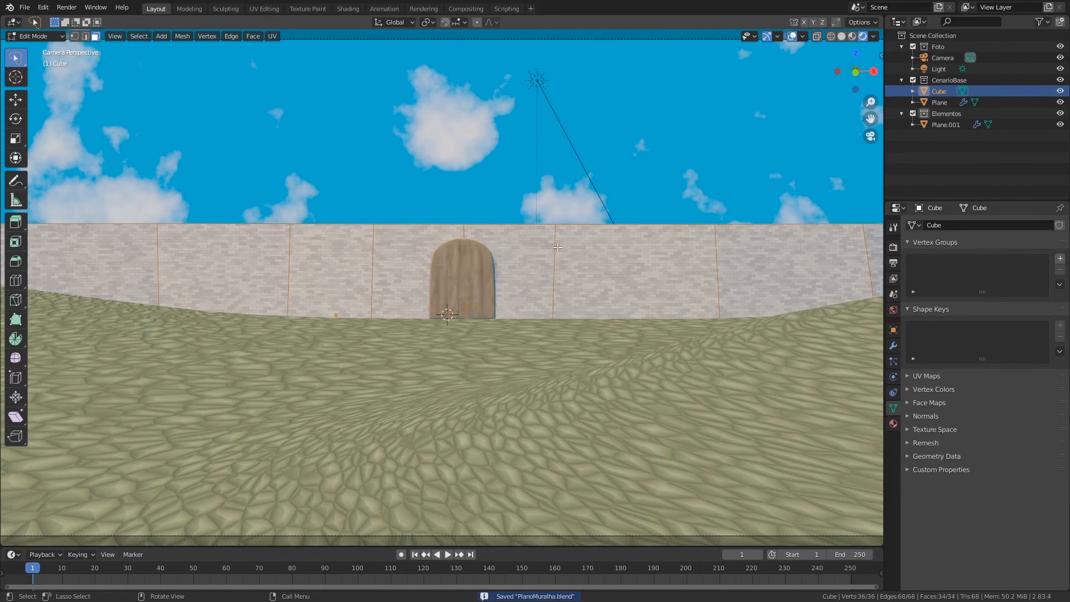
left_click(342, 263)
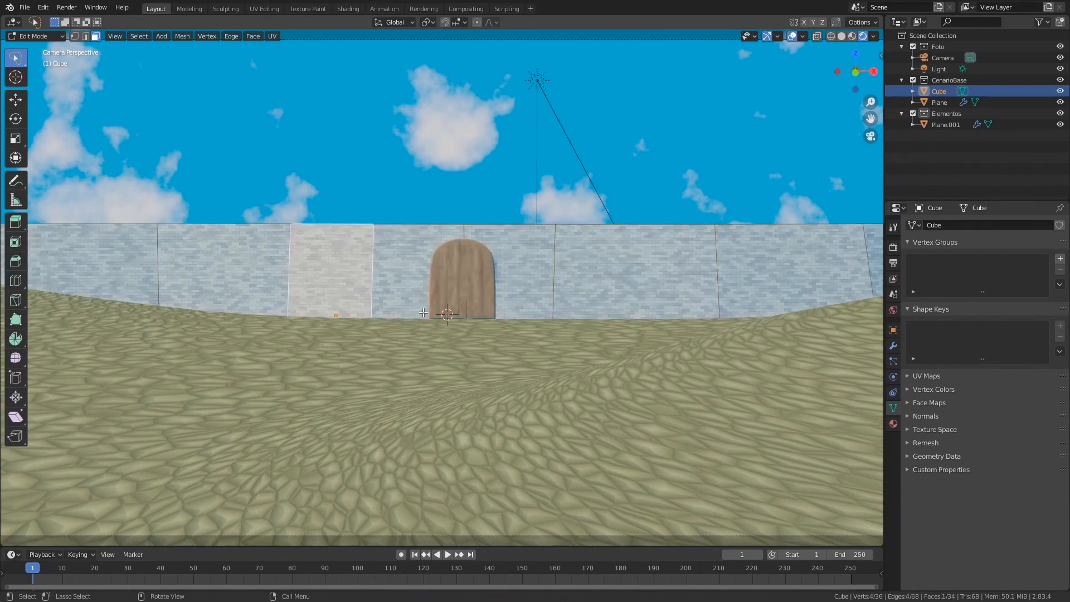
key("ctrl+r")
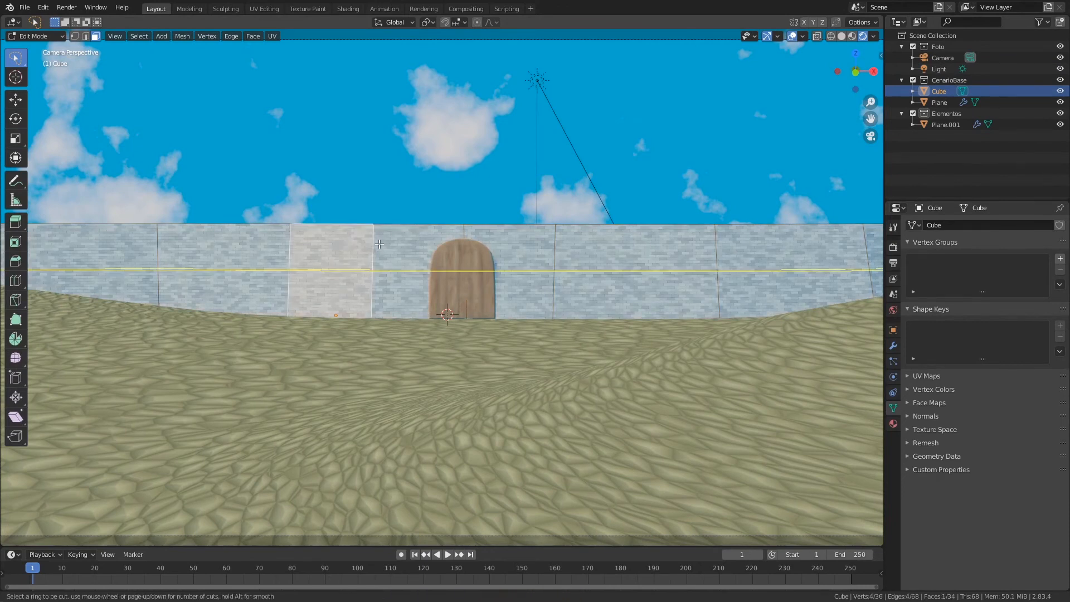
left_click(379, 243)
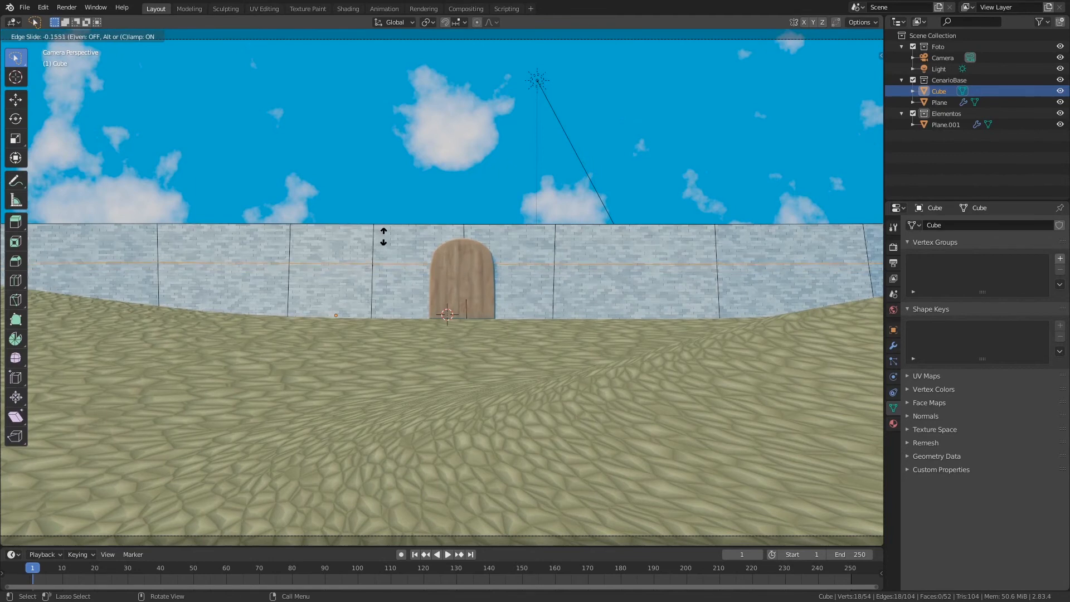
left_click(382, 250)
key("ctrl+r")
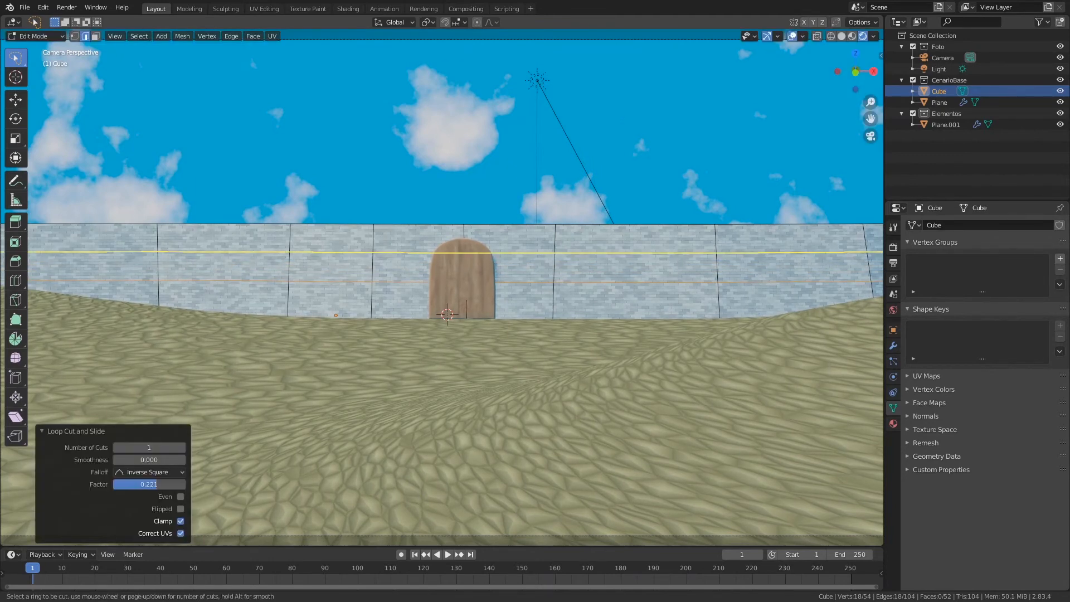
left_click(361, 251)
left_click(358, 247)
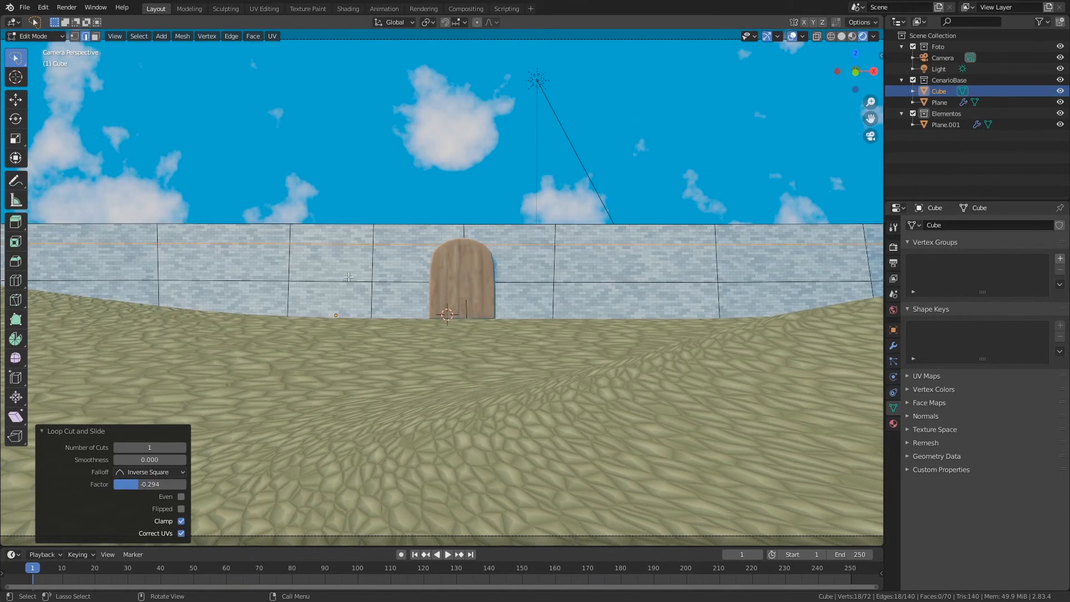
Add a vertical loop cut near the middle of the wall segment left of the door.
left_click(348, 279)
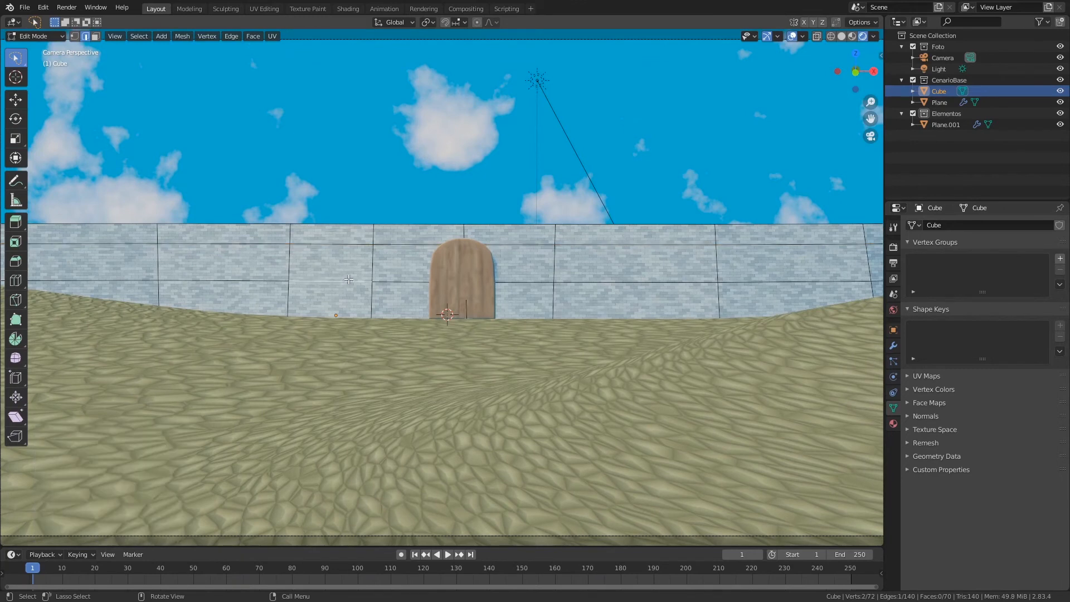
key("ctrl+r")
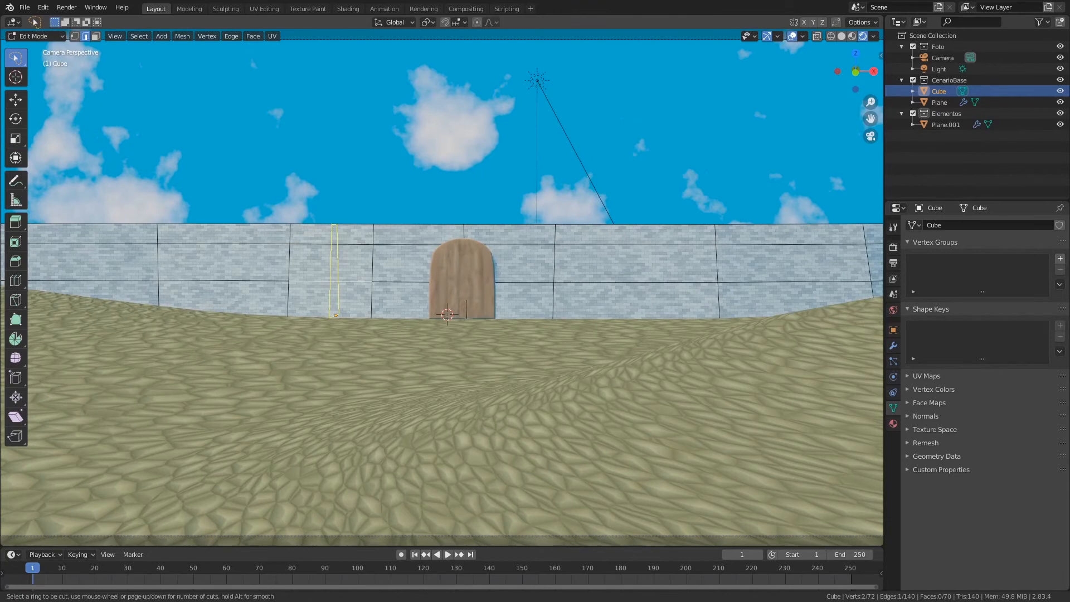
left_click(347, 242)
left_click(348, 263)
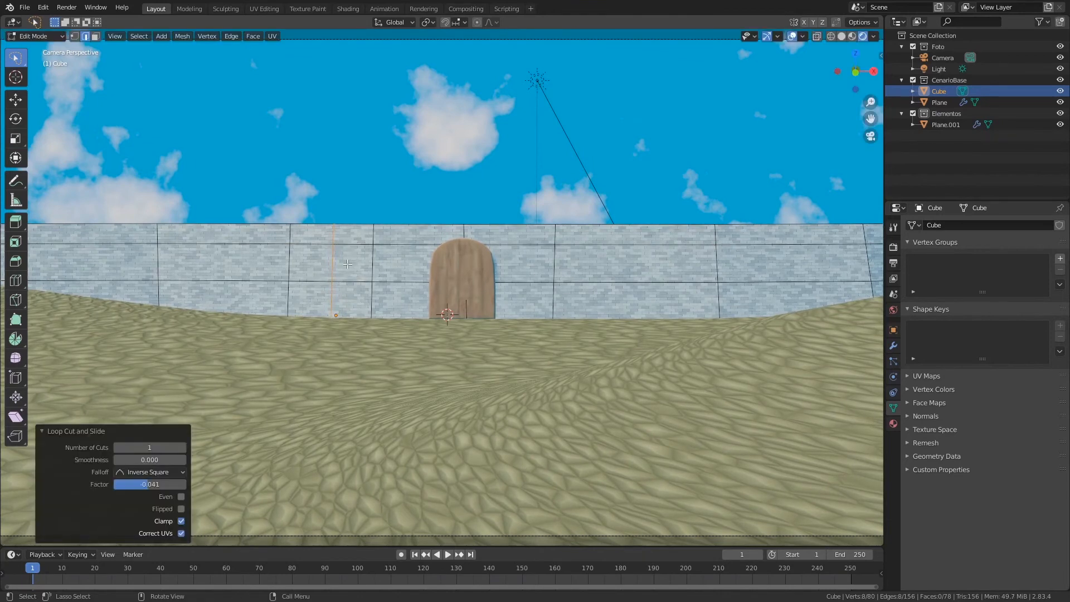
Select the middle wall face beside the door and add a new material named Outdoor to the wall.
key("3")
left_click(357, 263)
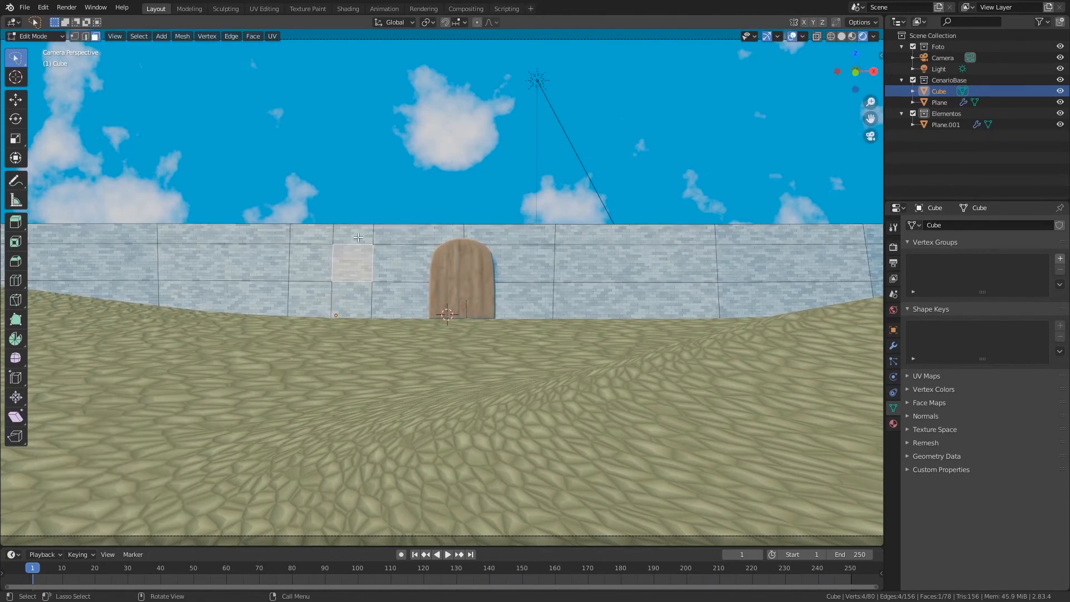
left_click(893, 424)
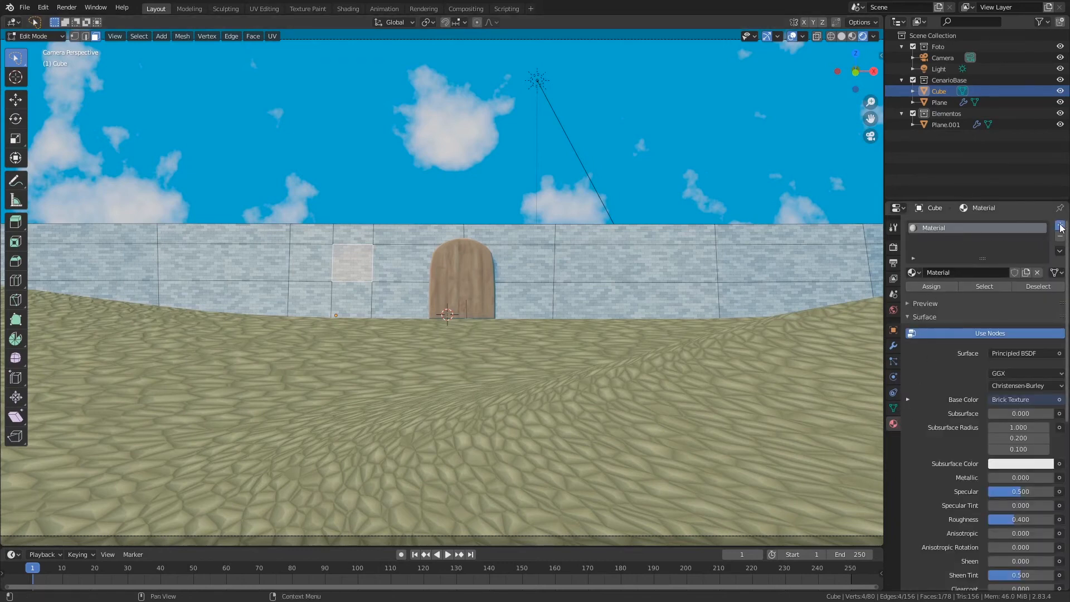
left_click(1060, 224)
left_click(953, 296)
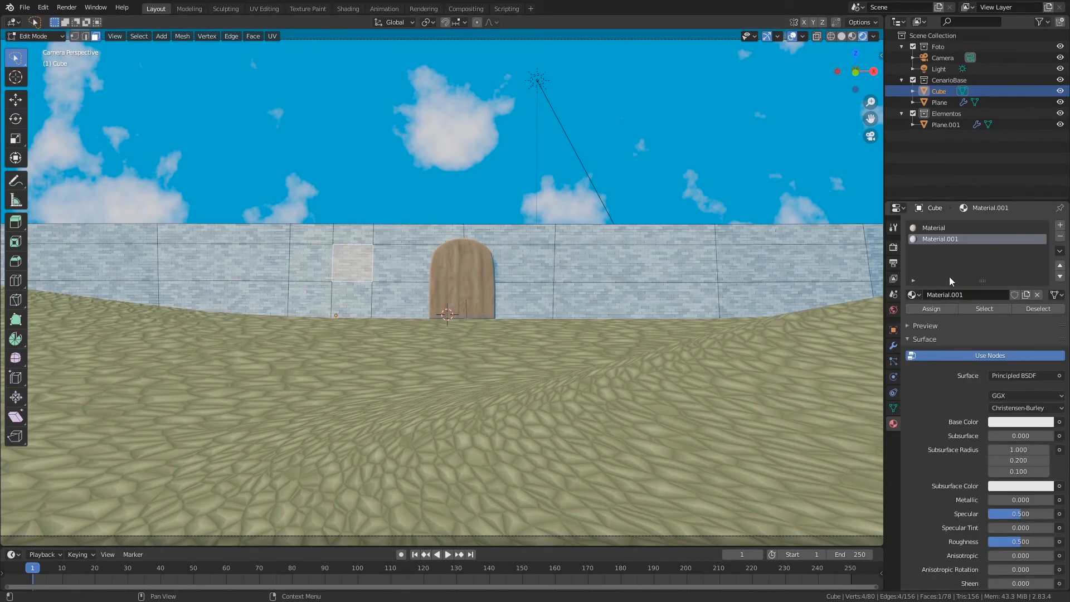
double_click(969, 293)
type("Out")
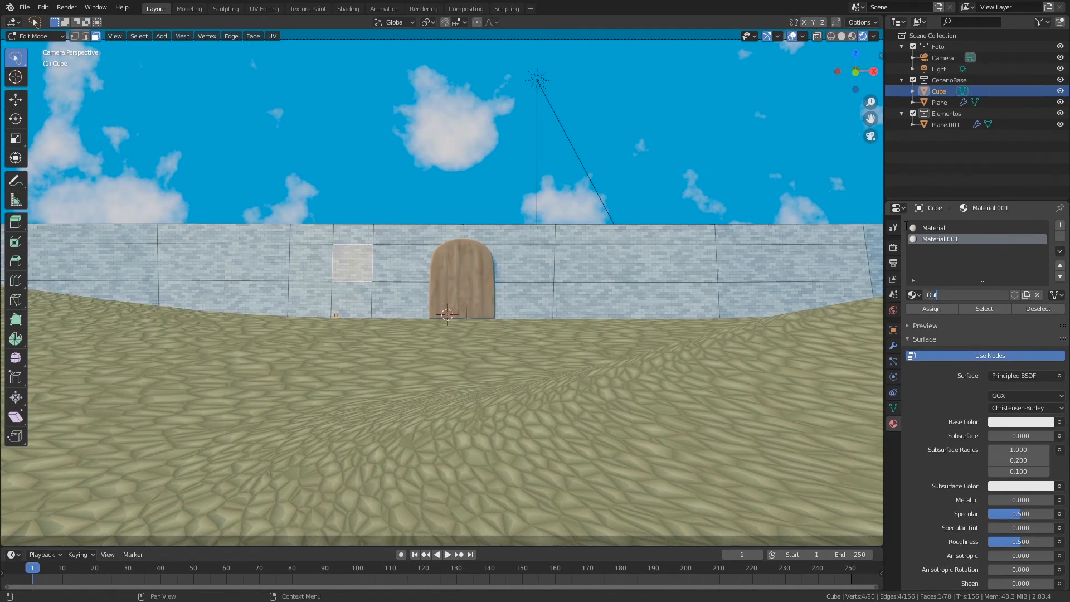
type("door")
key("Return")
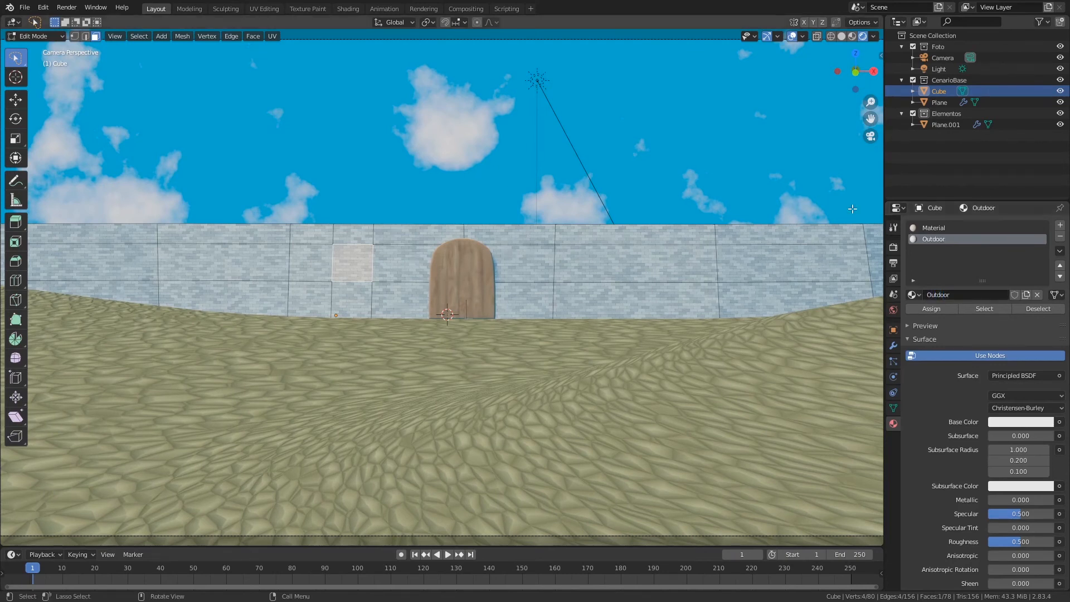
Give the Outdoor material a fake user and assign it to the selected wall face.
left_click(1014, 295)
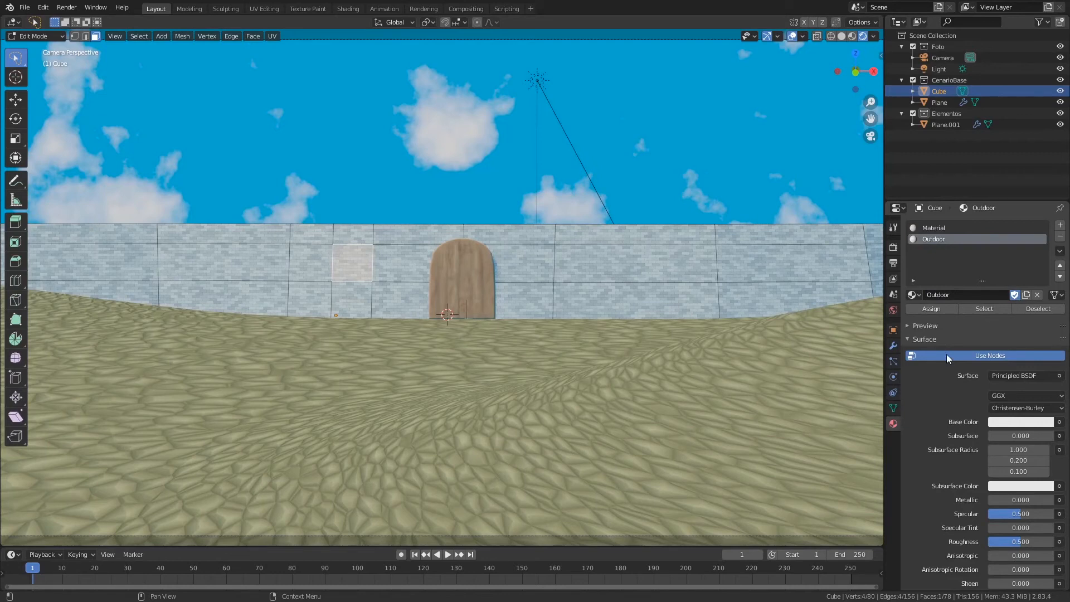
left_click(944, 308)
key("Tab")
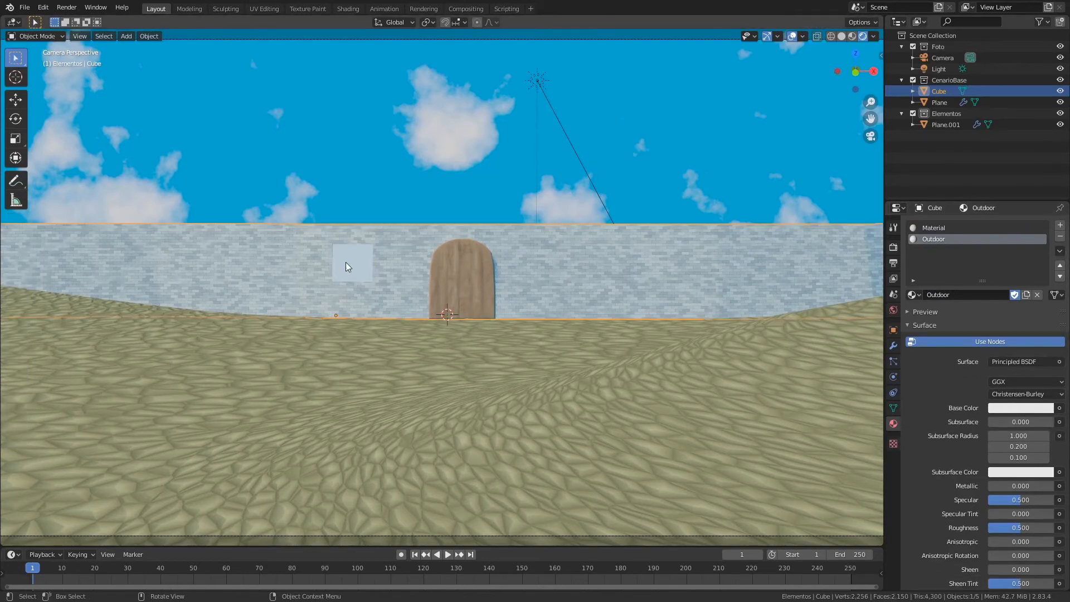
Extrude the Outdoor face slightly outward from the wall to form a raised panel.
key("Tab")
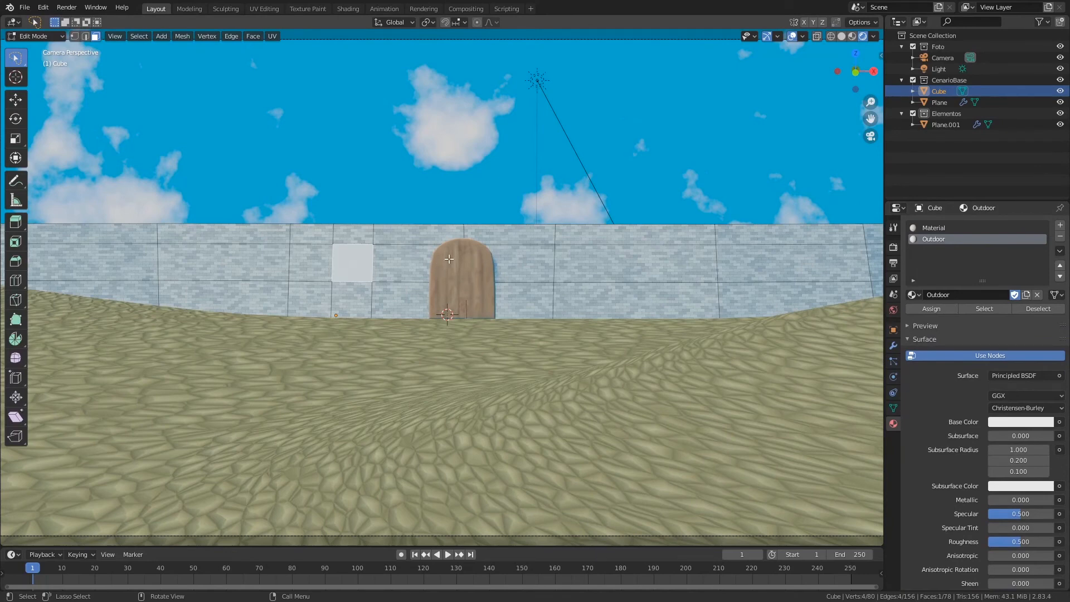
key("KP_0")
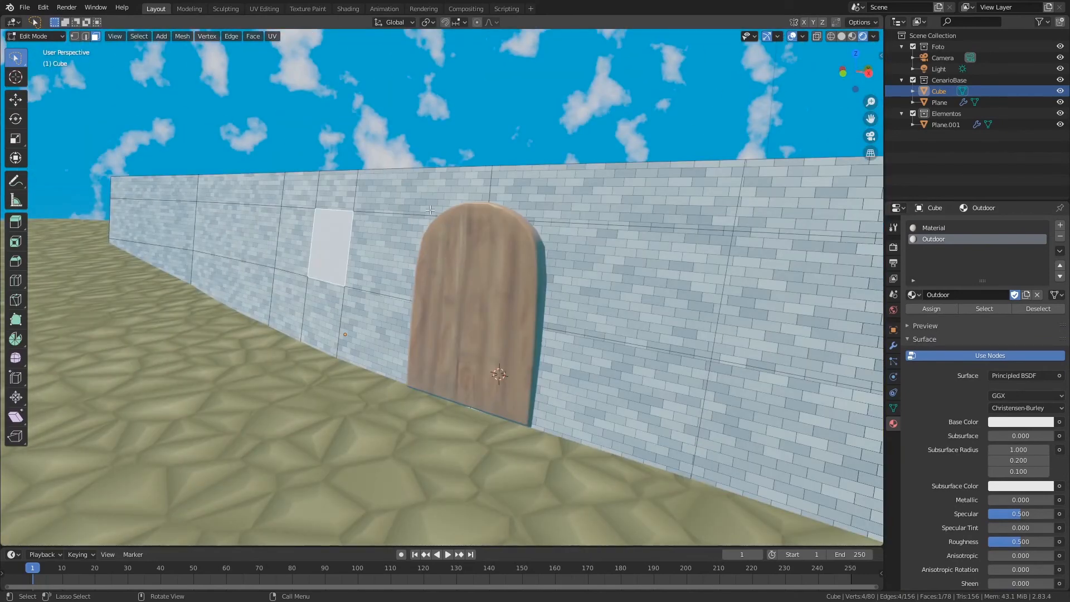
key("e")
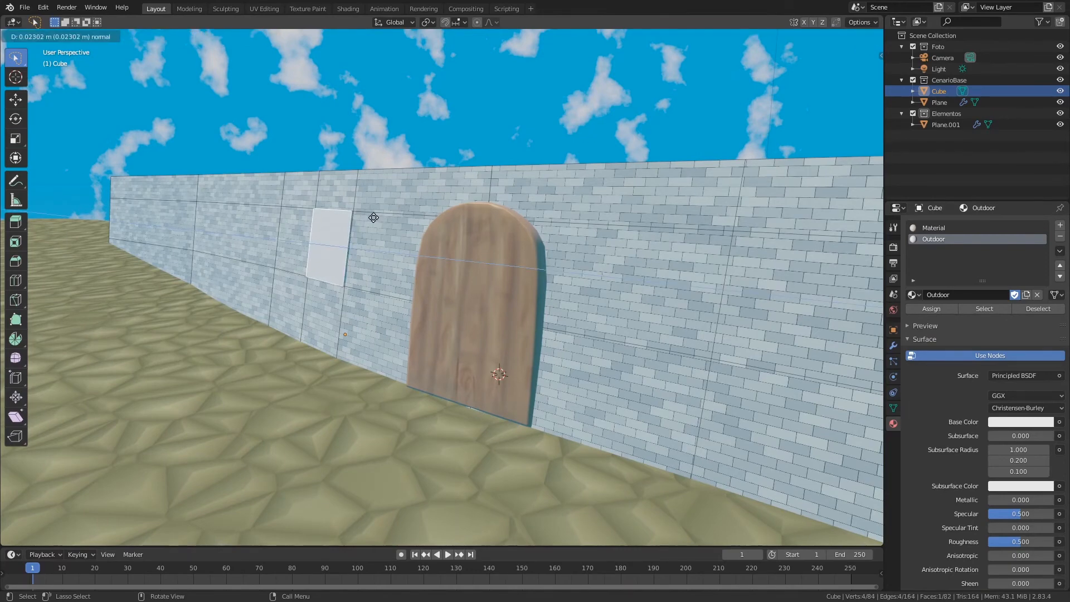
left_click(395, 234)
key("Tab")
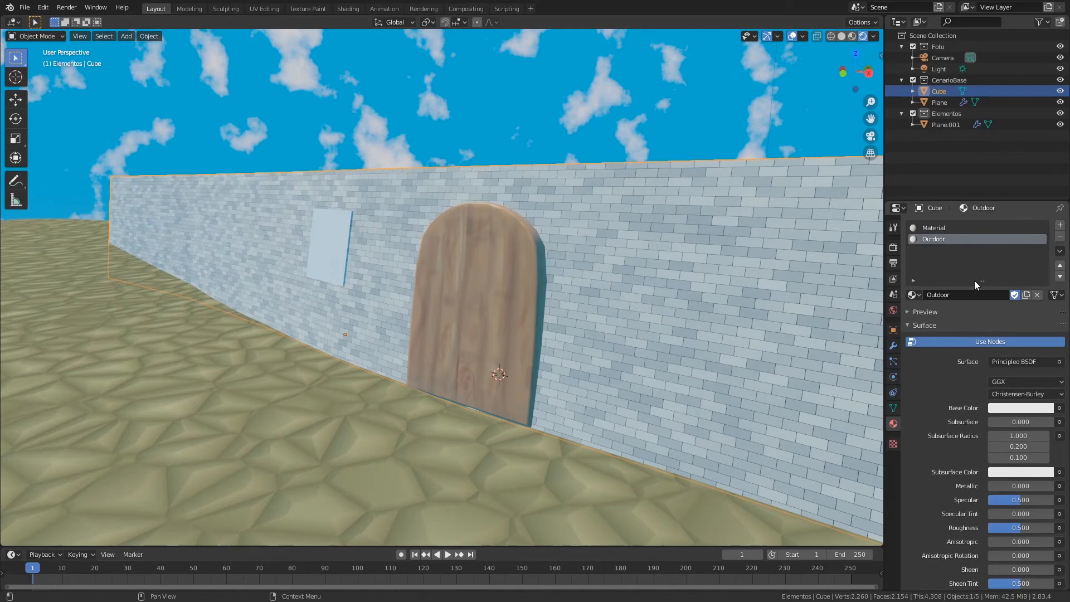
Use Flash_Propaganda.jpg from the Texturas folder as the Outdoor material's Base Color image texture and save the project.
left_click(1059, 408)
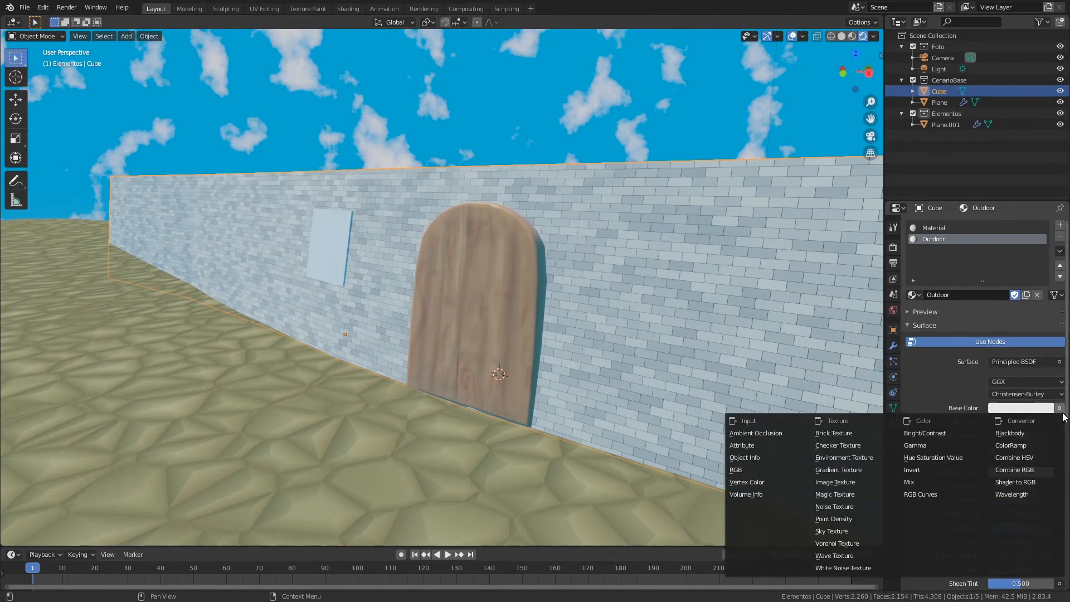
left_click(857, 482)
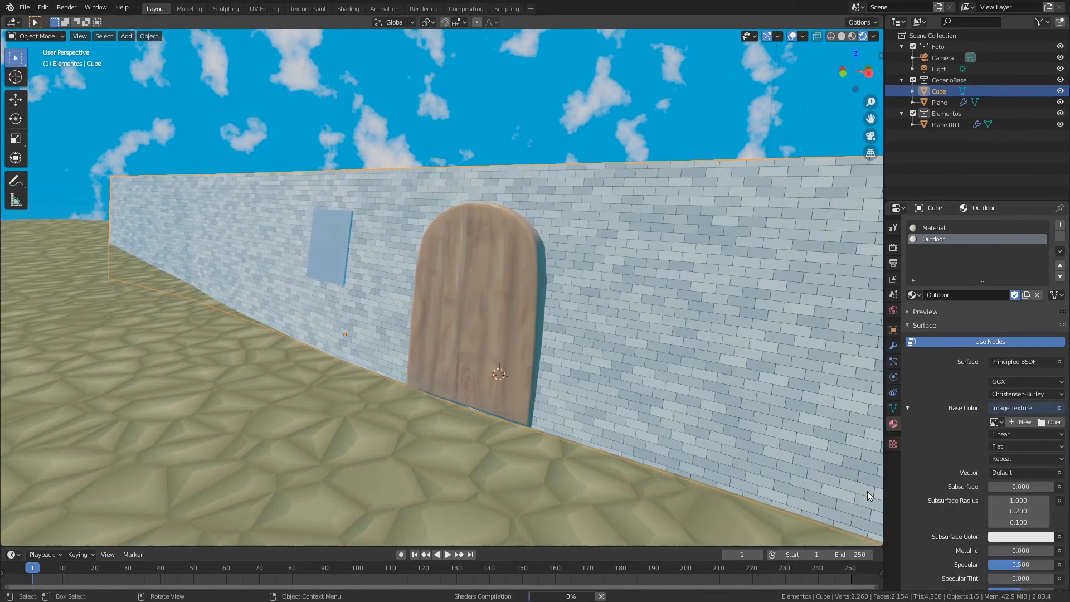
left_click(1051, 422)
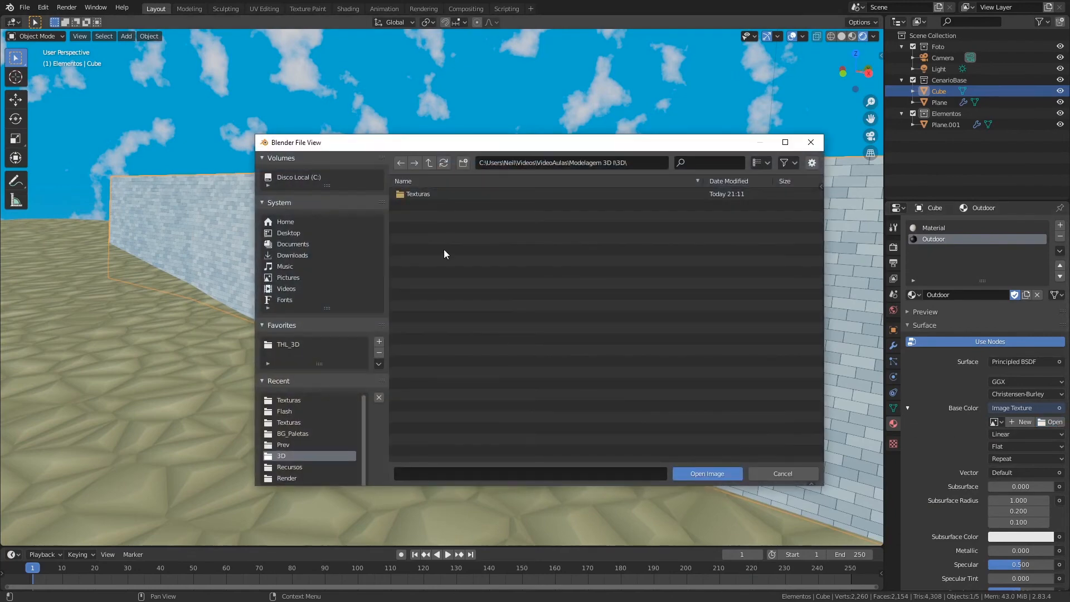
left_click(431, 194)
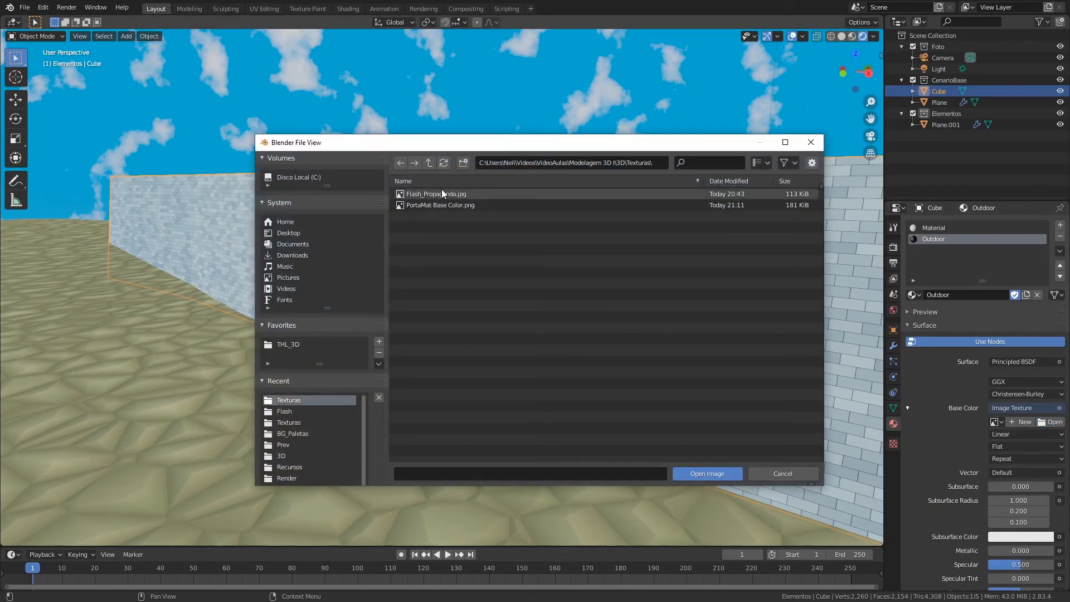
left_click(446, 194)
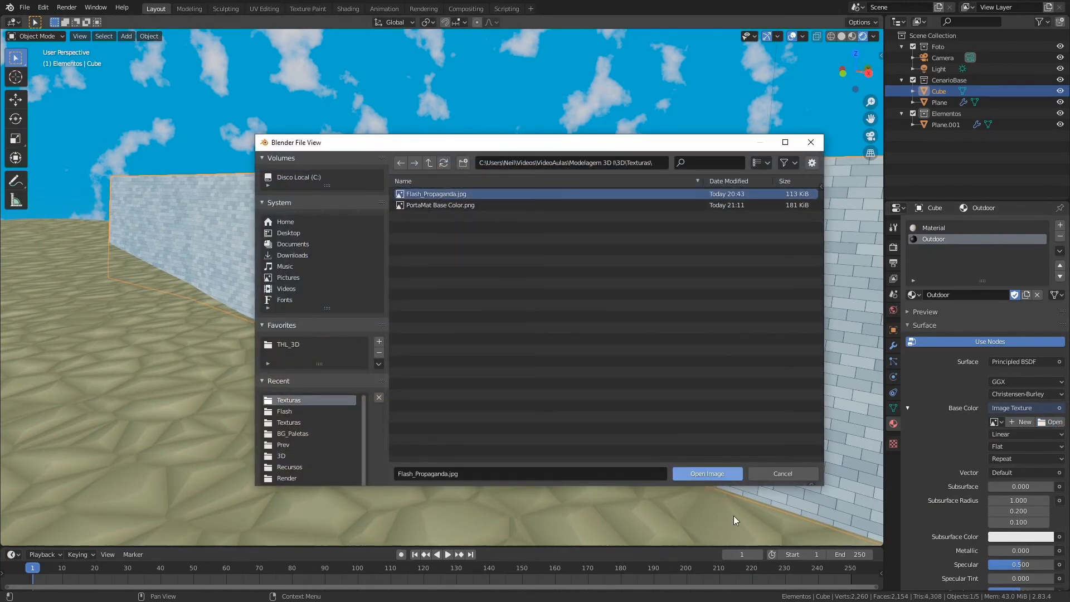
left_click(707, 474)
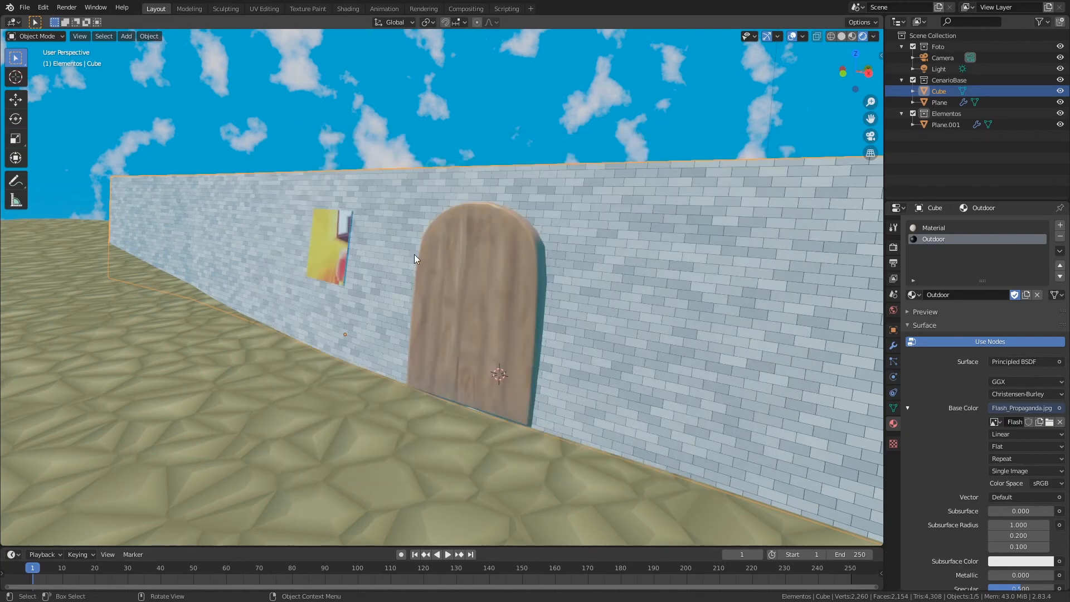
key("KP_1")
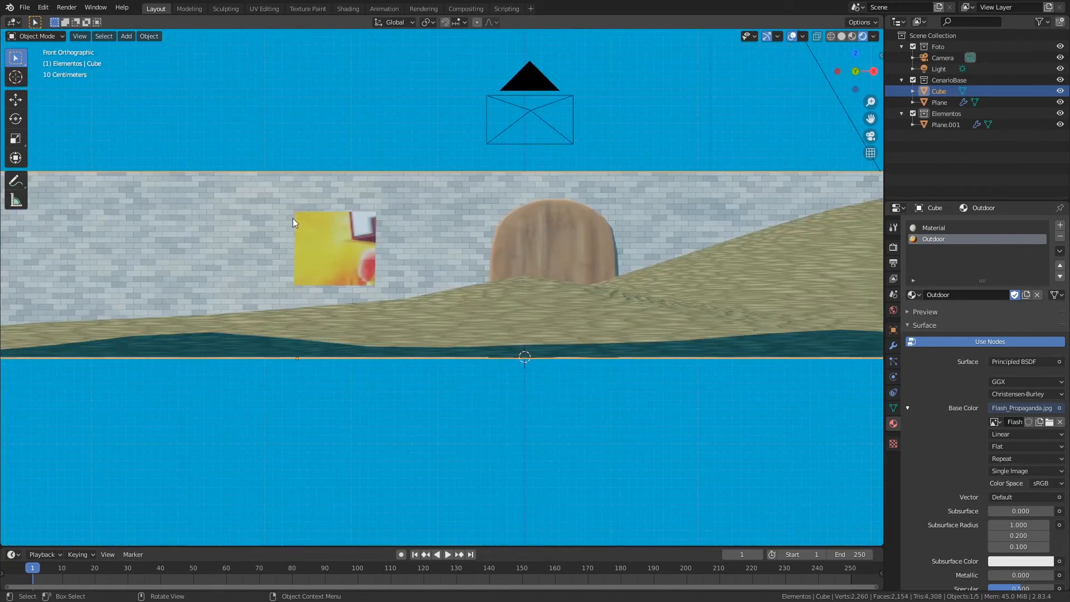
key("ctrl+s")
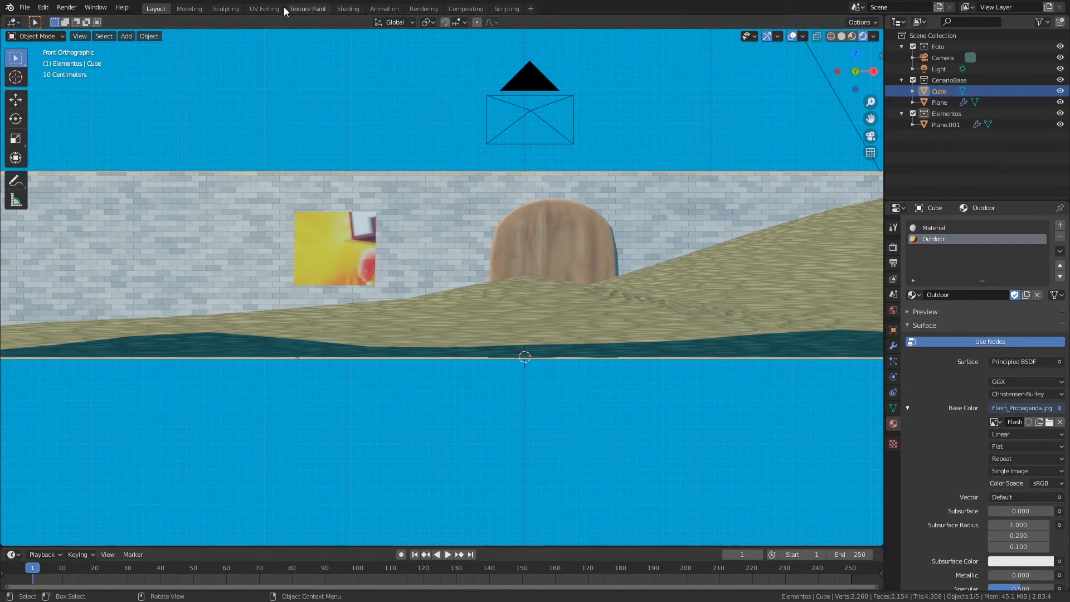
Display Flash_Propaganda.jpg in the UV Editor behind the panel face's UVs and enlarge those UVs slightly.
left_click(267, 9)
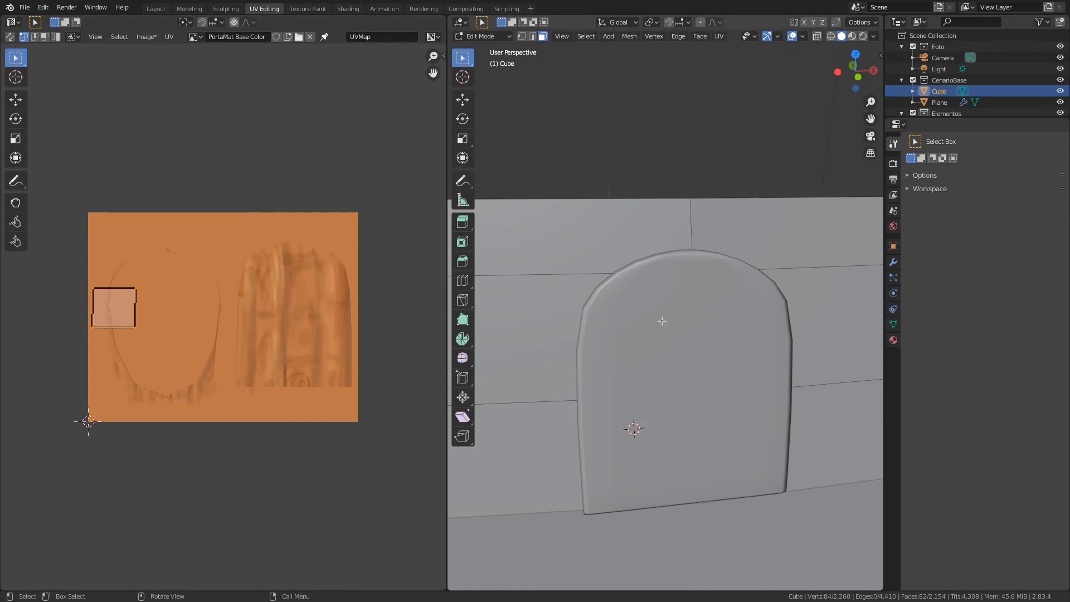
scroll(646, 383, "down", 3)
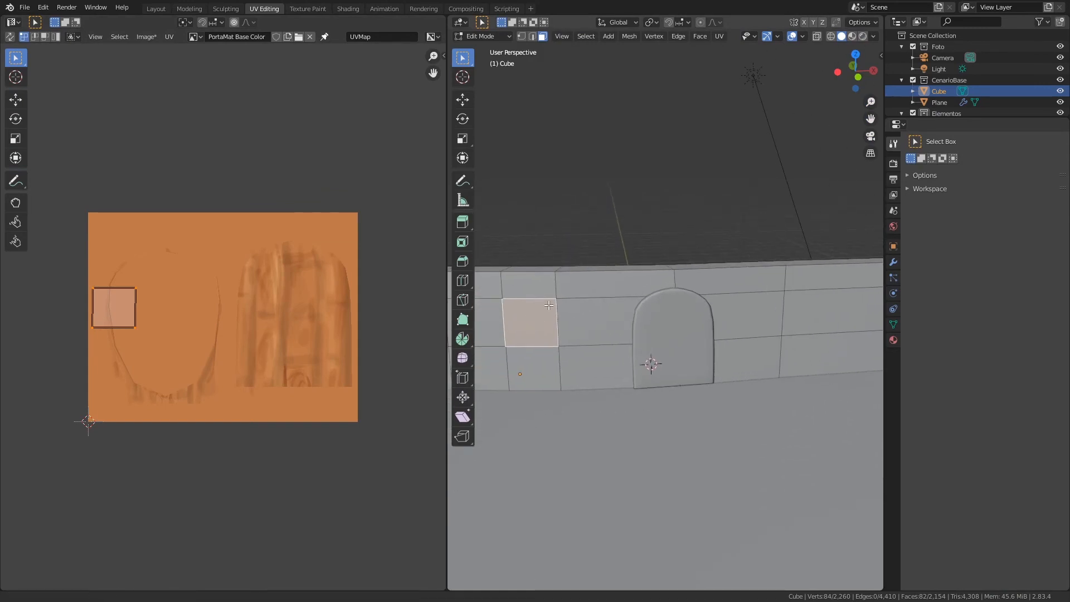
middle_click_drag(645, 383, 755, 355, "shift")
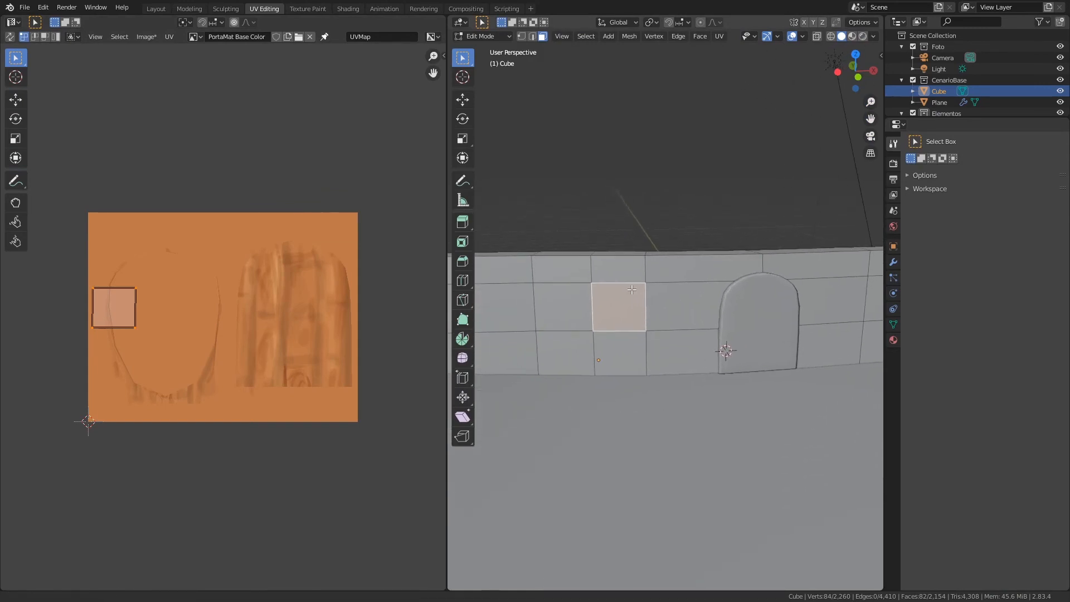
left_click(198, 37)
left_click(209, 62)
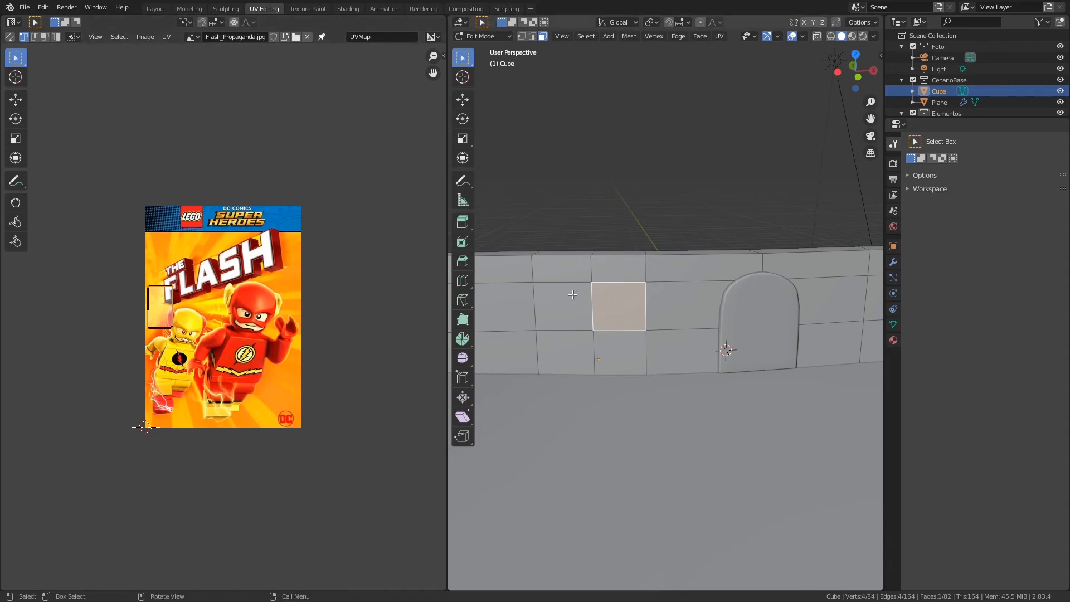
key("s")
left_click(207, 291)
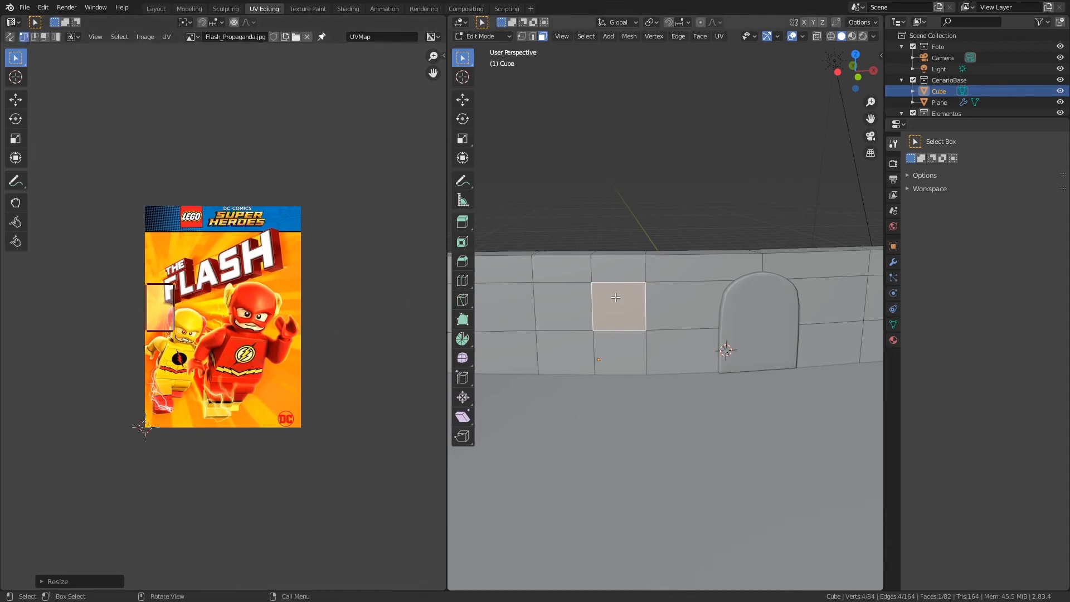
Expand the selection to the poster panel's side faces, project the UVs from the front view to bounds, and show material preview shading.
key("KP_1")
key("u")
key("Escape")
key("ctrl+KP_Add")
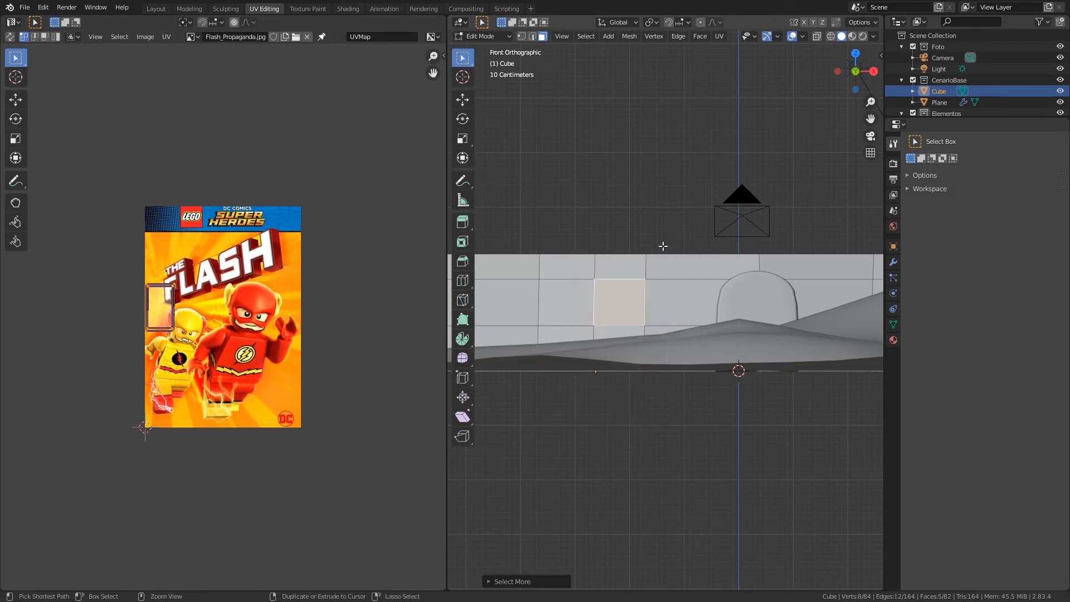
key("u")
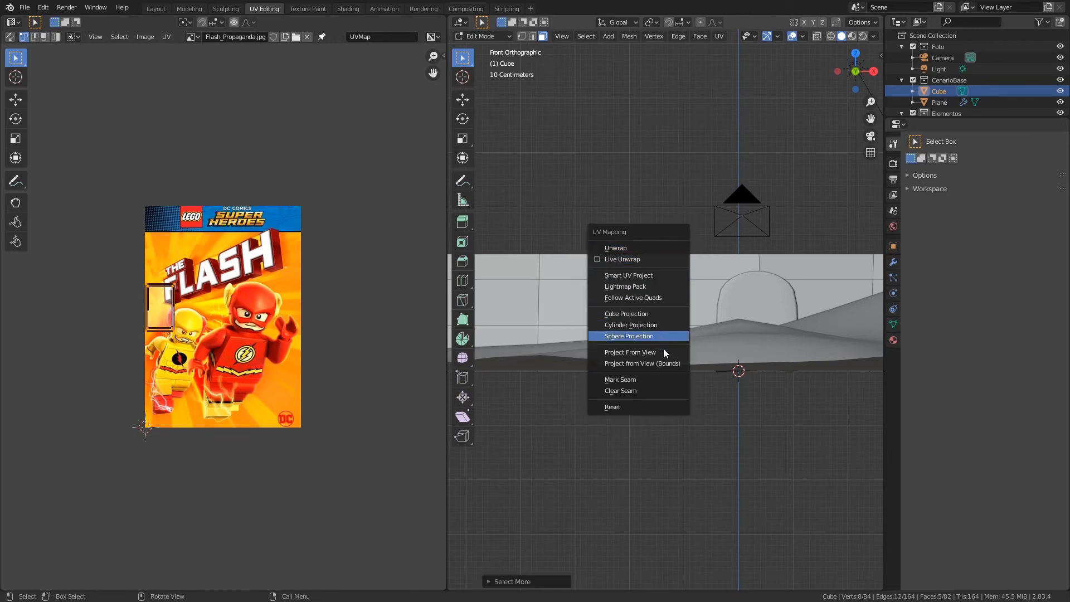
left_click(668, 364)
key("Tab")
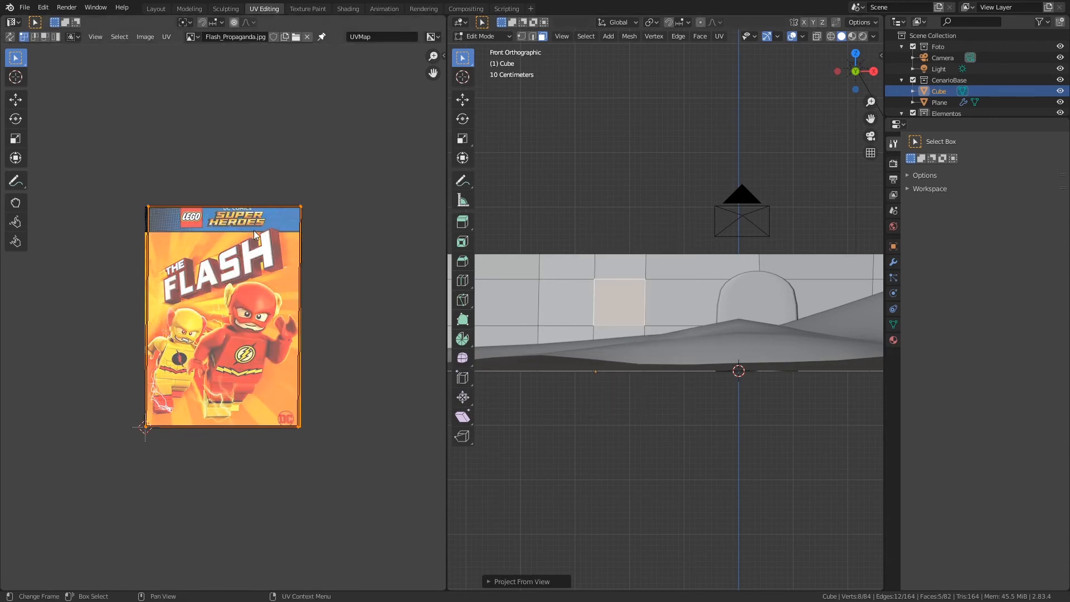
key("Tab")
left_click(851, 37)
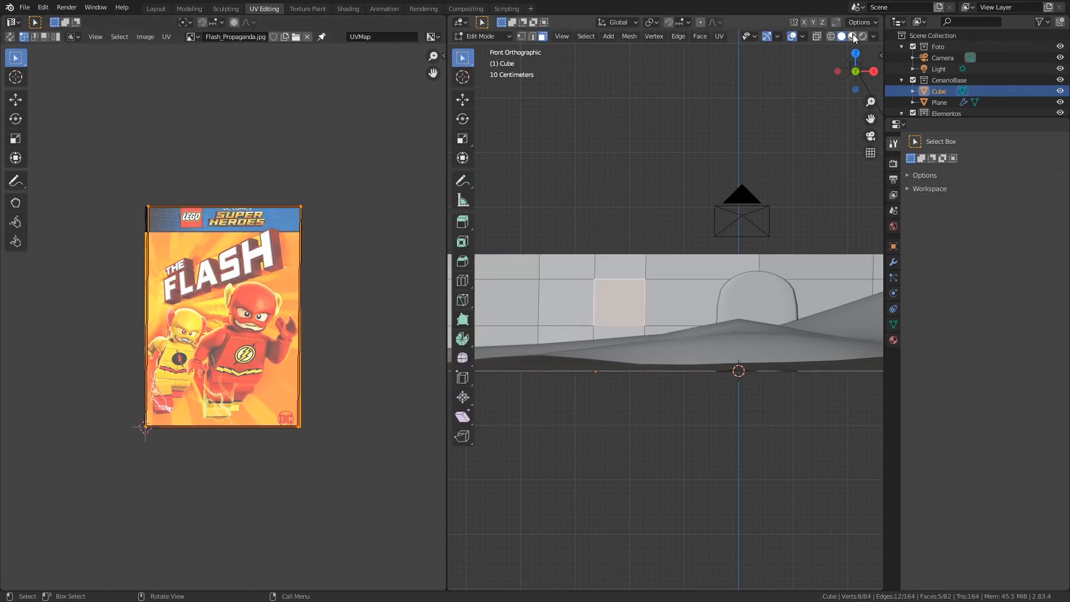
key("Tab")
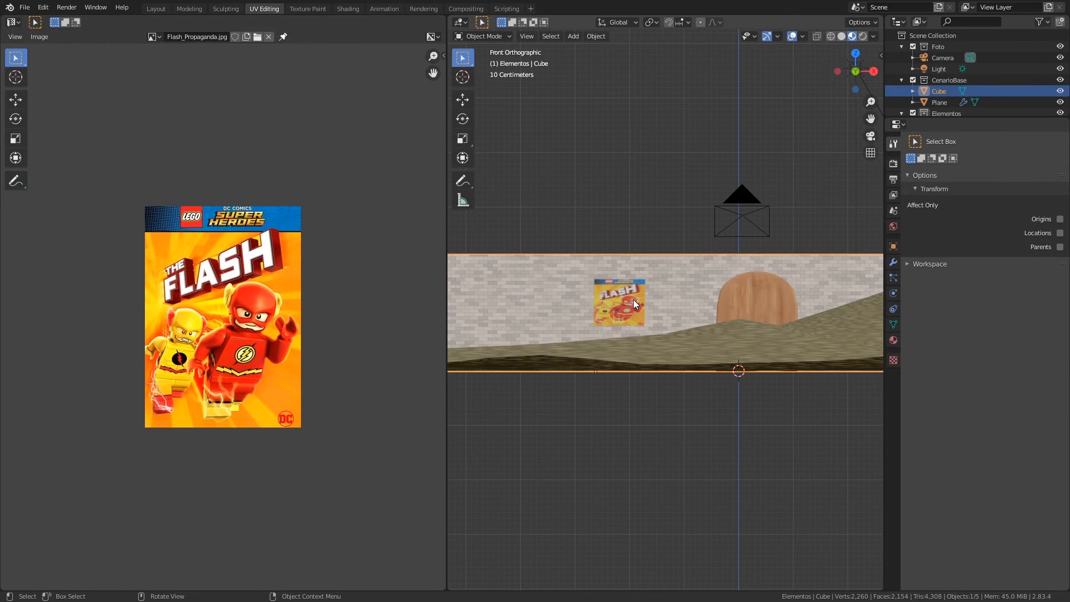
key("Tab")
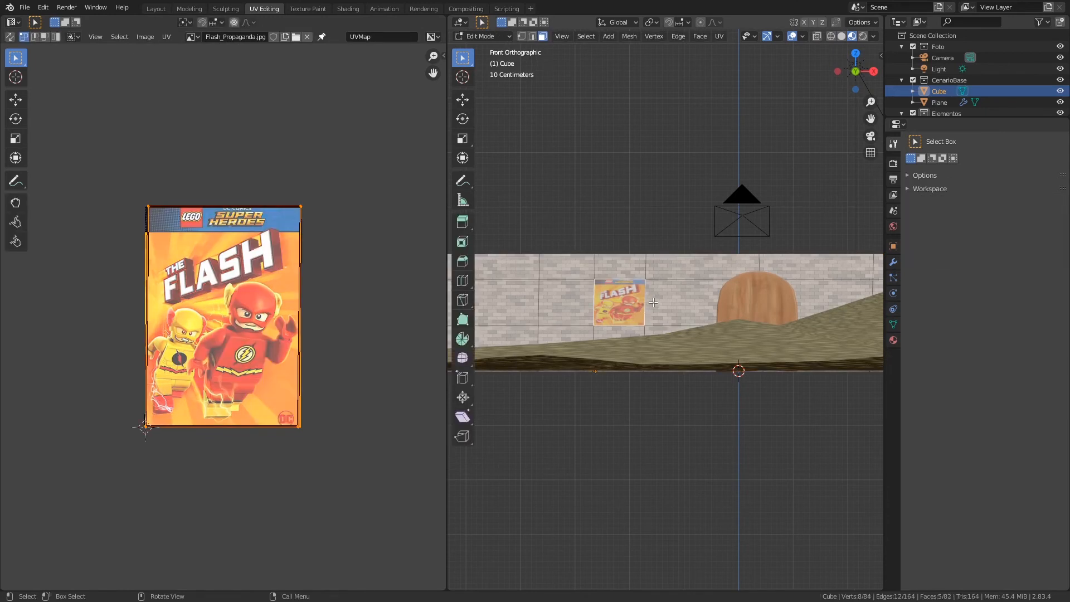
Narrow the poster panel along X to about 0.8 of its width and save the project.
key("s")
key("x")
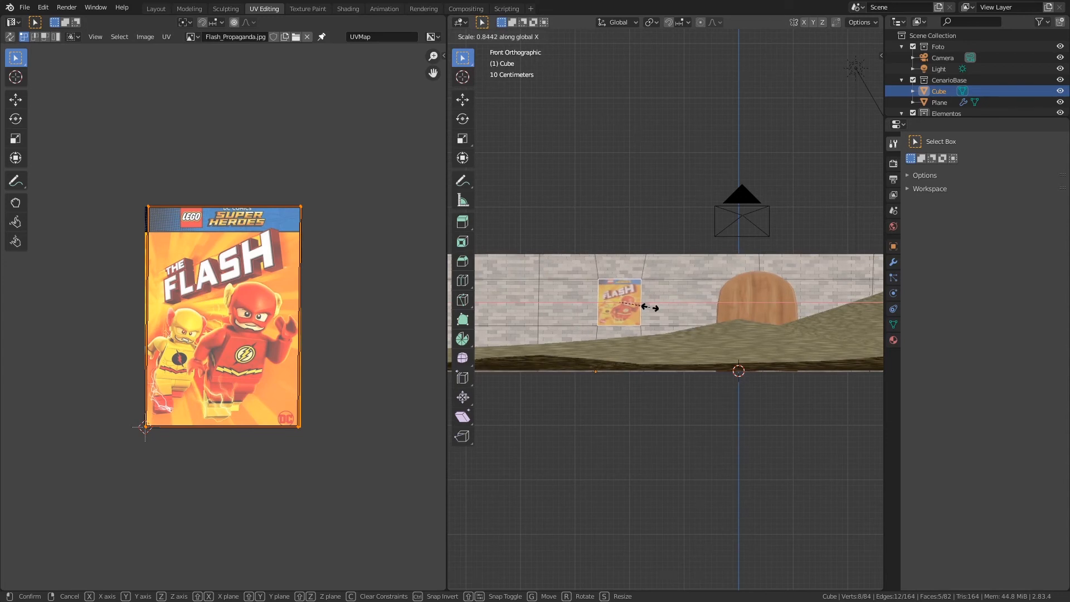
left_click(646, 306)
key("Tab")
key("ctrl+s")
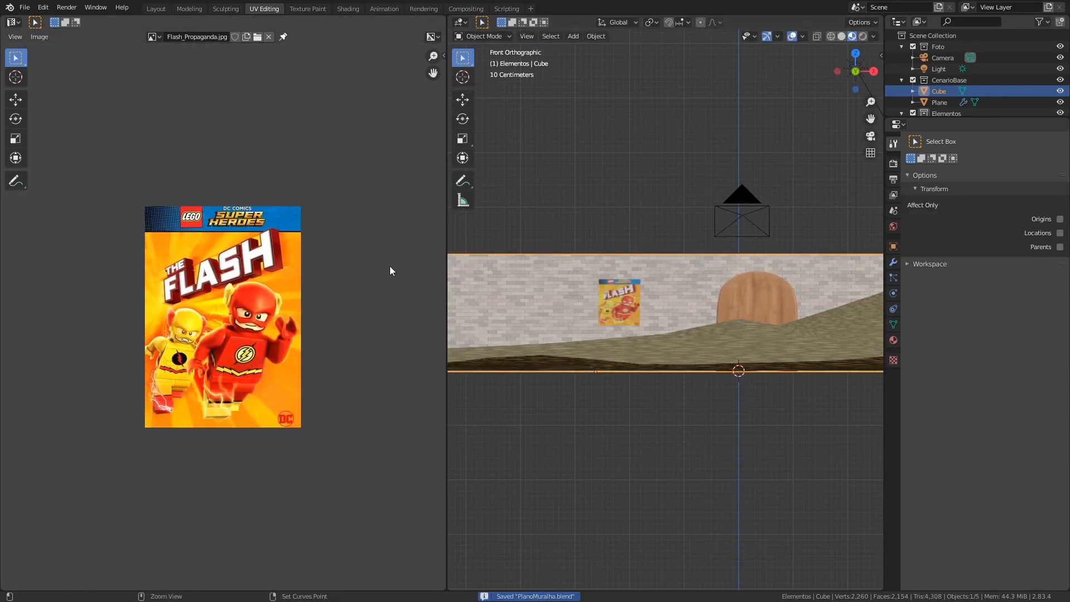
In the Layout workspace's camera view, narrow the poster panel a little more along X and save the project.
left_click(165, 8)
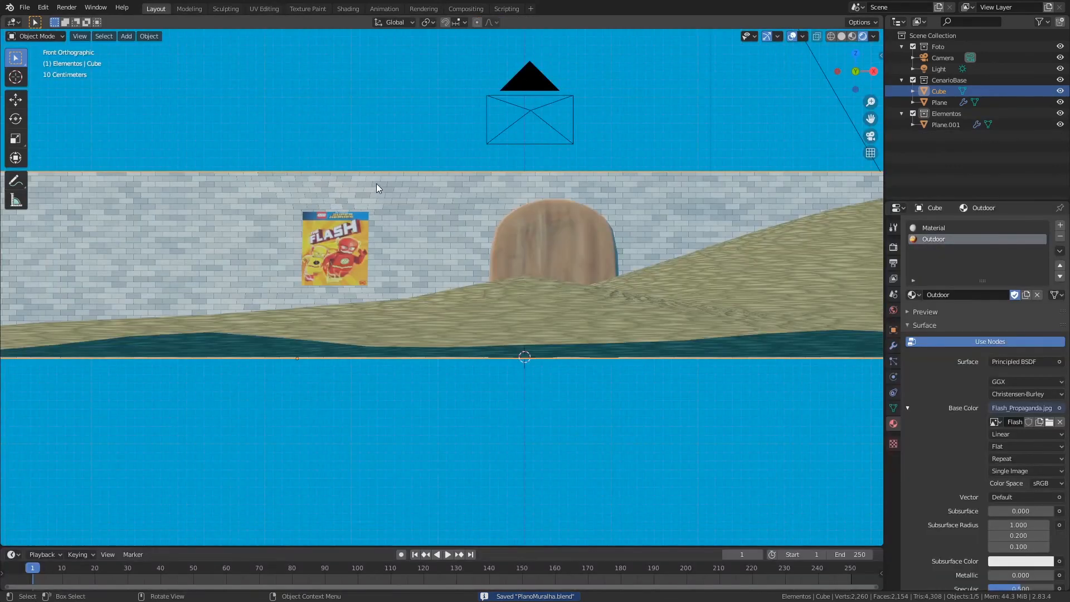
key("Tab")
key("Tab")
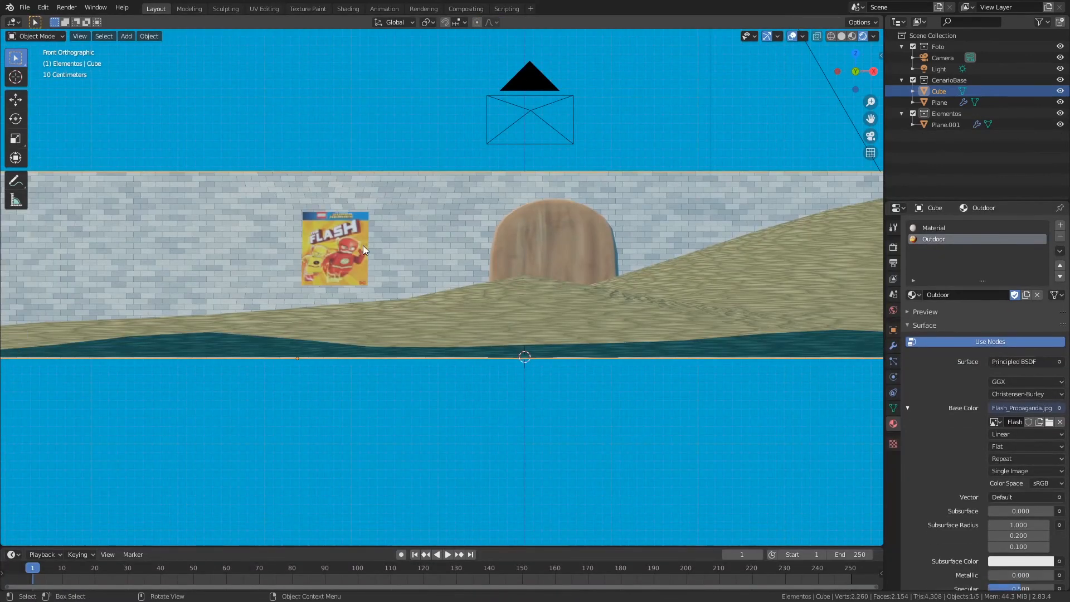
key("KP_0")
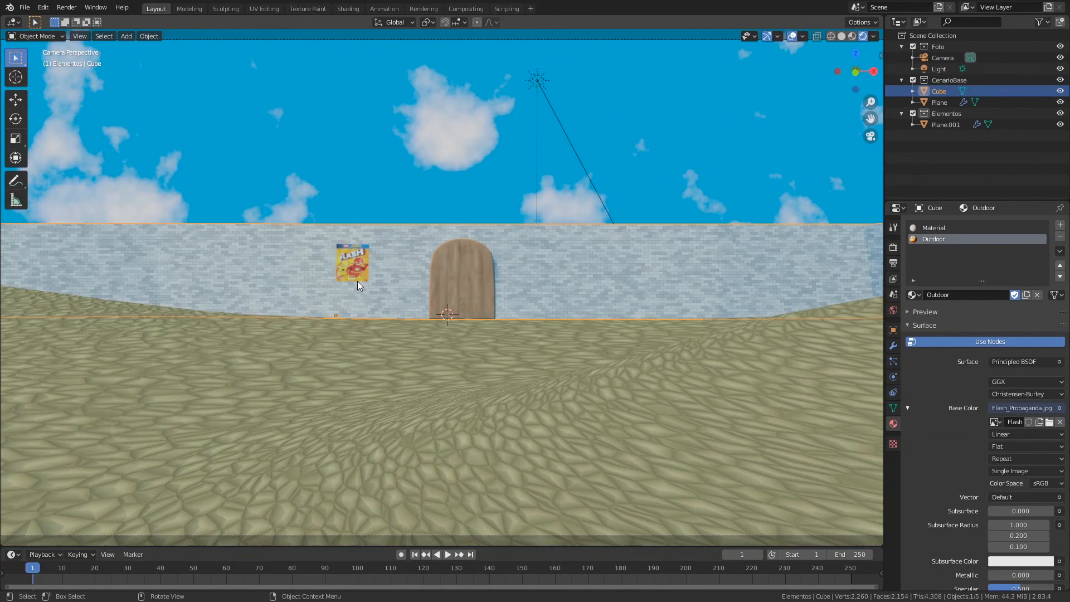
key("Tab")
key("s")
key("x")
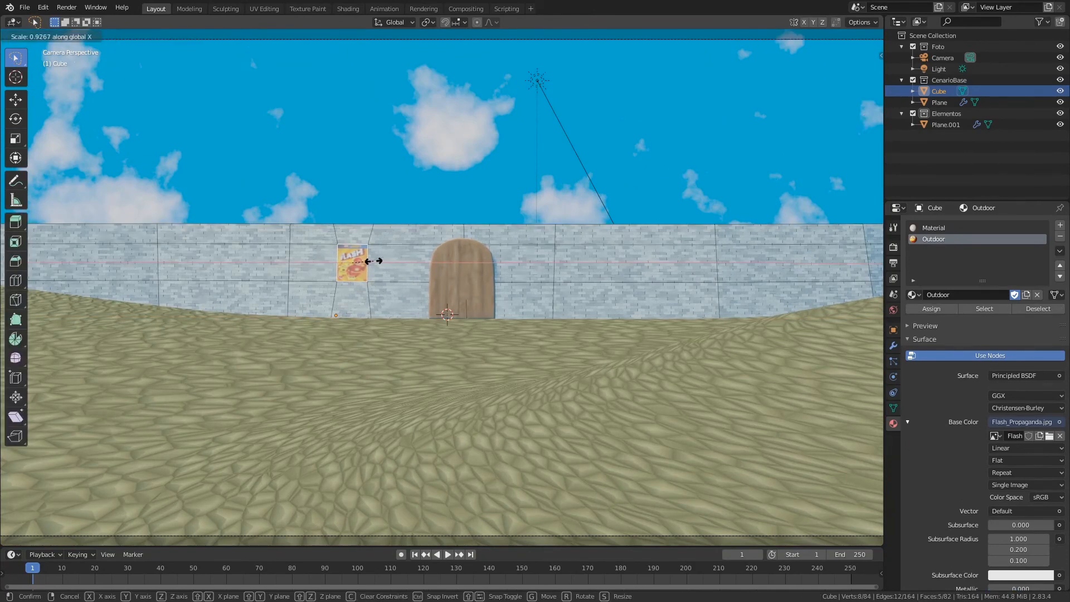
left_click(369, 259)
key("Tab")
key("ctrl+s")
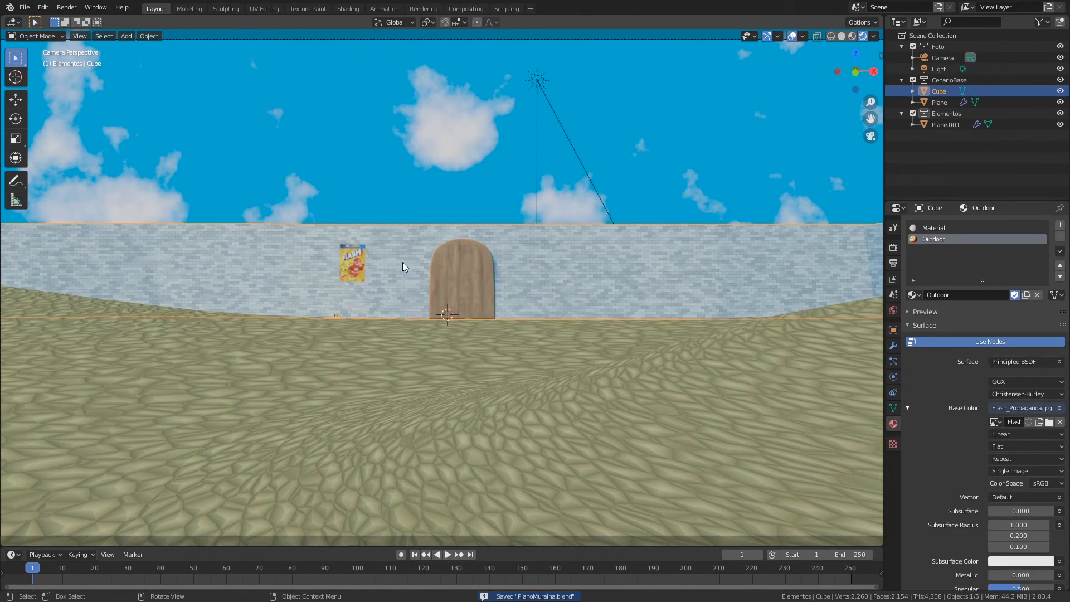
Invert the selection to the rest of the wall and project its UVs from the front view to bounds in the UV Editing workspace.
middle_click_drag(401, 247, 471, 303)
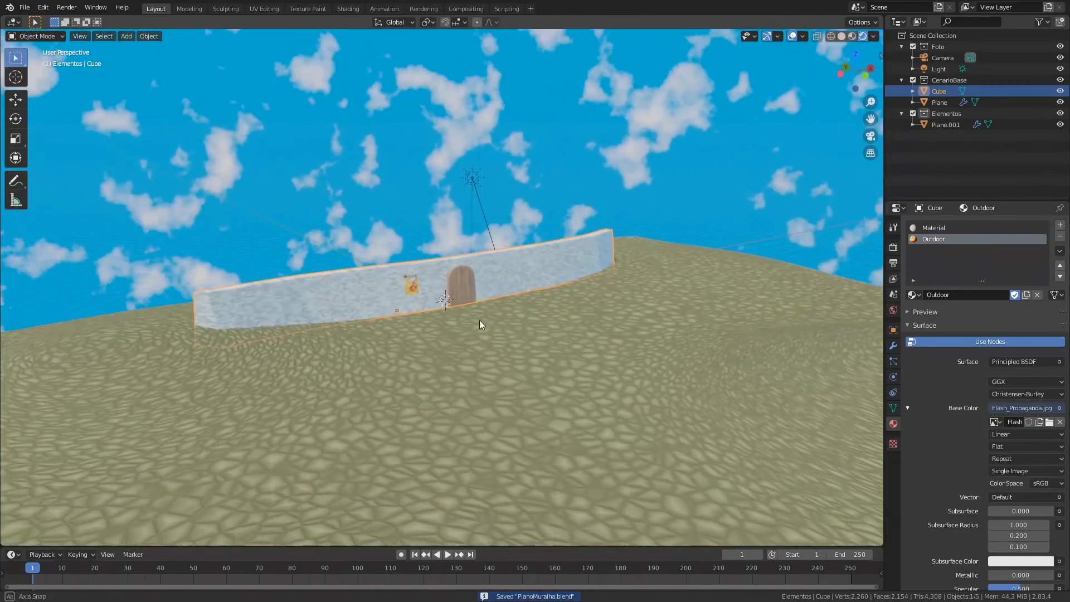
scroll(485, 233, "up", 8)
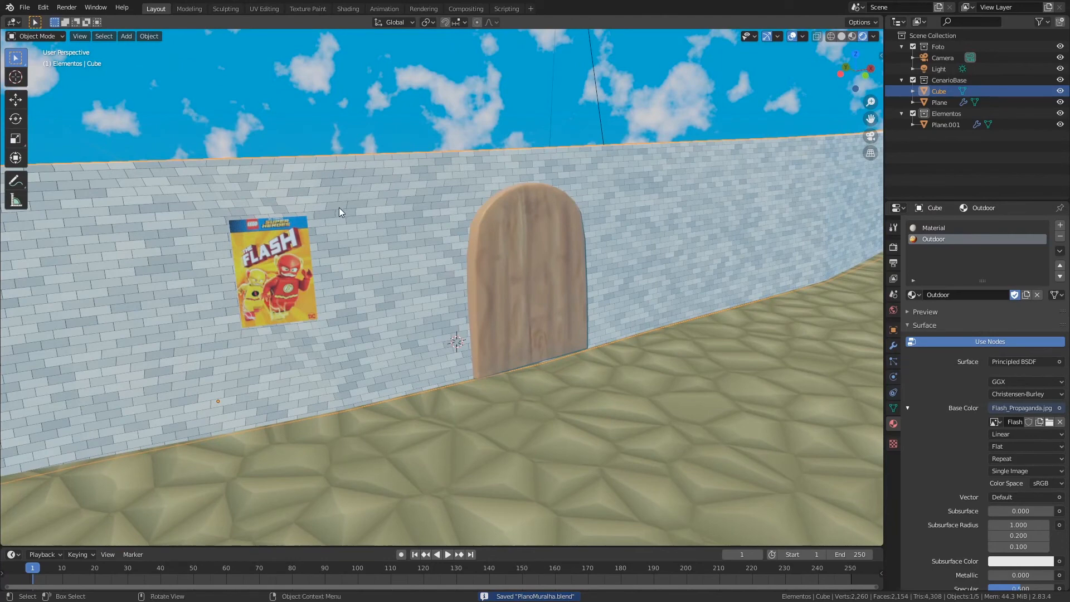
key("KP_1")
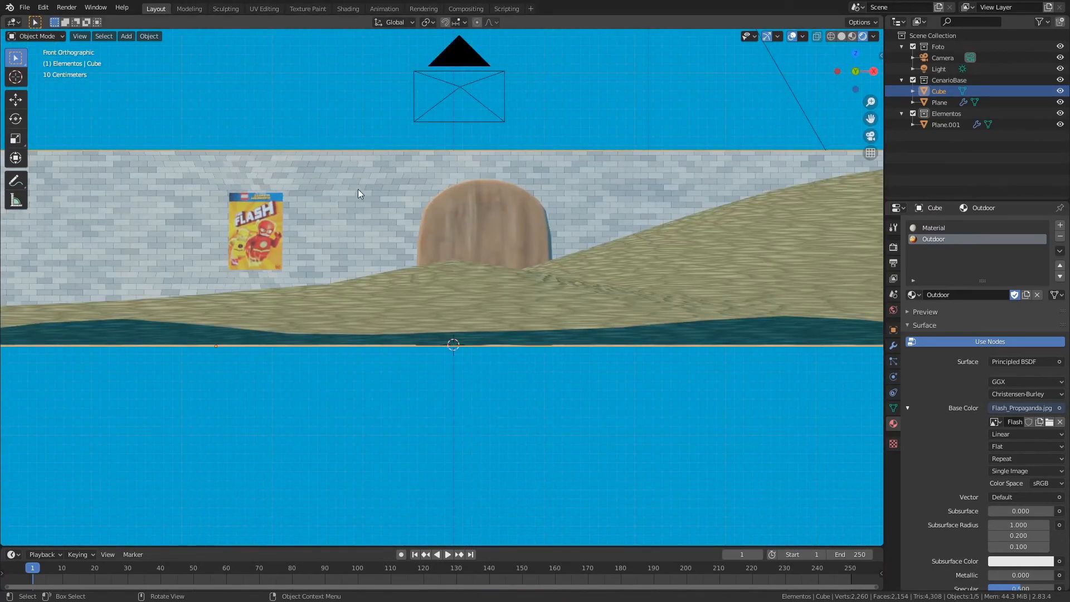
left_click(264, 9)
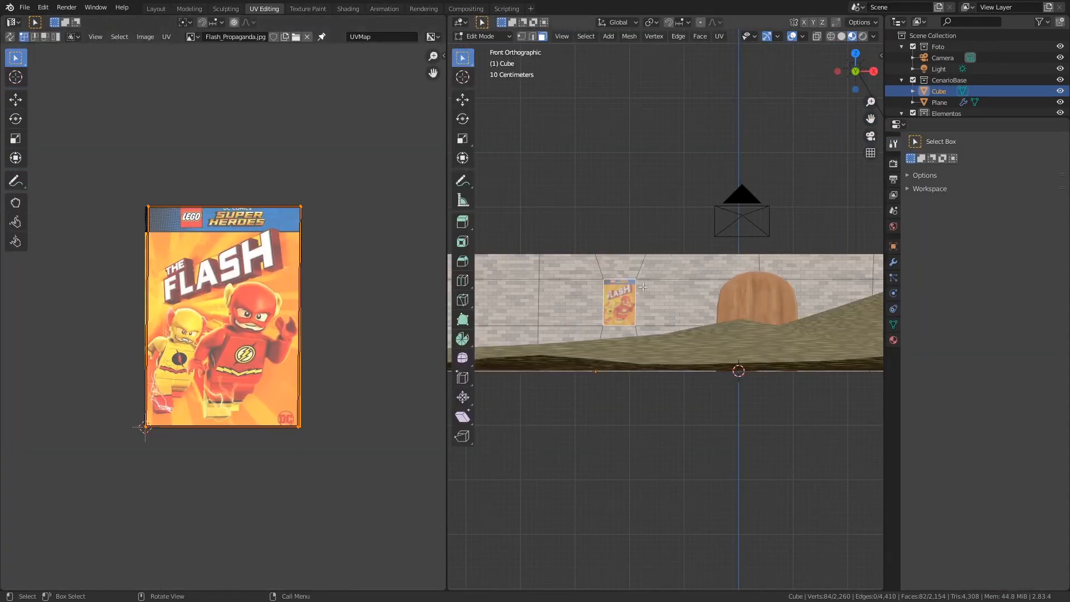
key("ctrl+i")
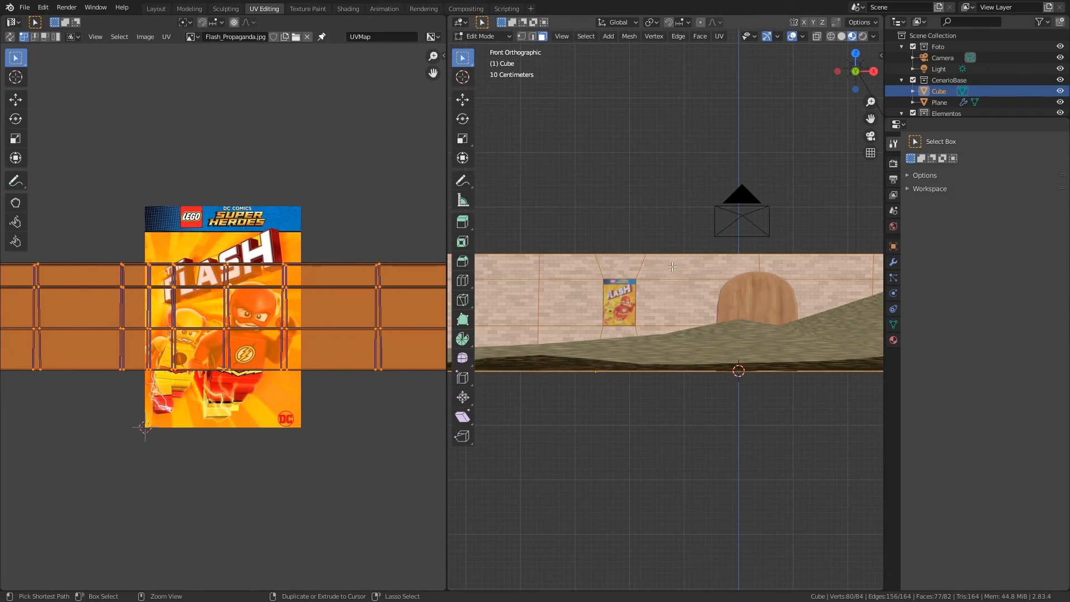
key("u")
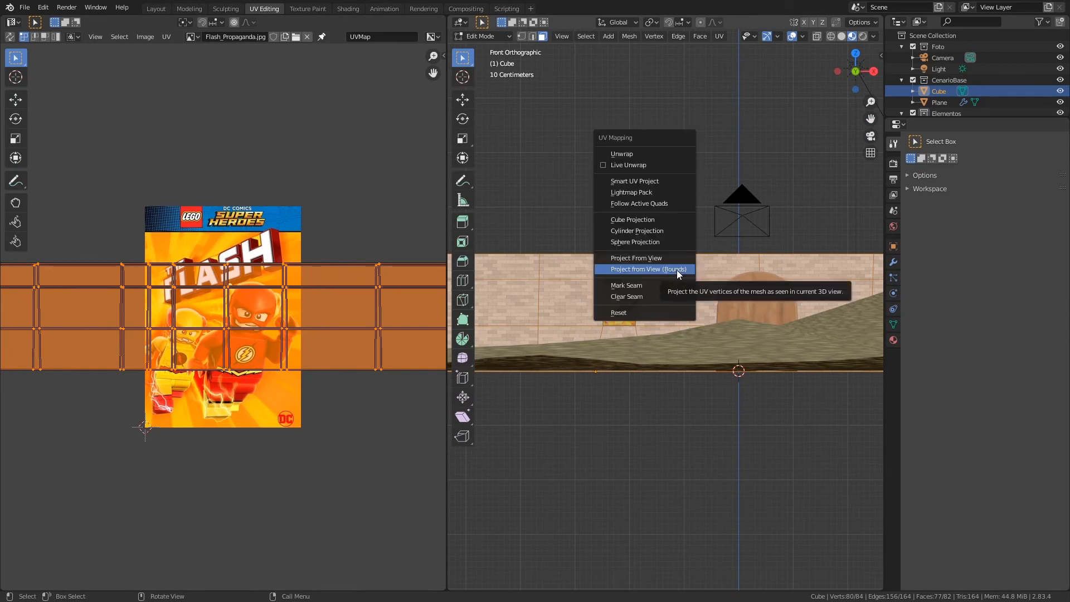
left_click(677, 269)
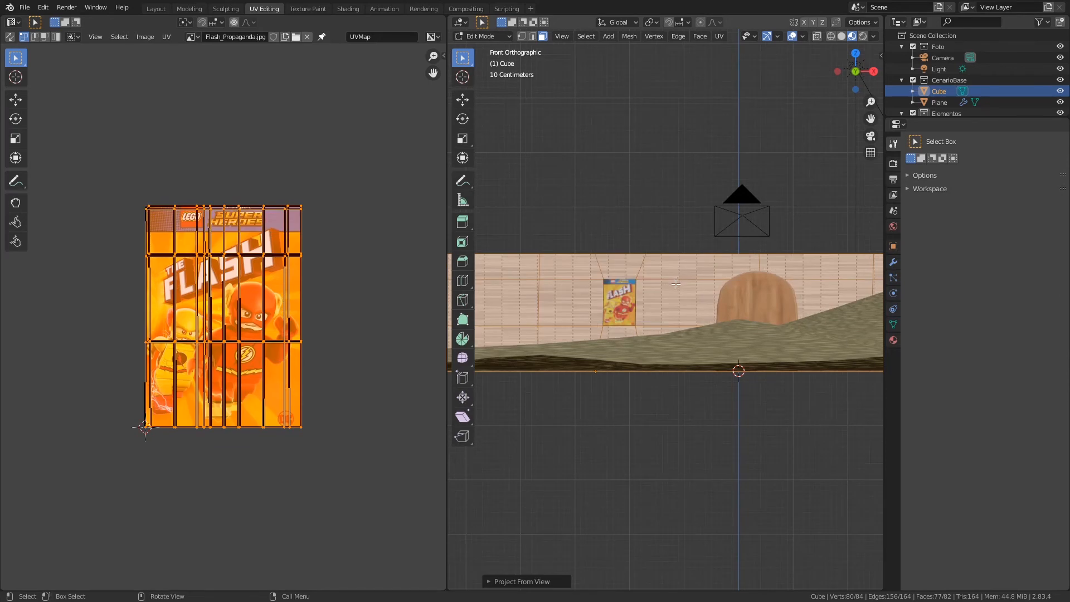
Unlink Flash_Propaganda.jpg from the UV Editor so only the wall's UV layout is displayed.
left_click(193, 36)
left_click(204, 54)
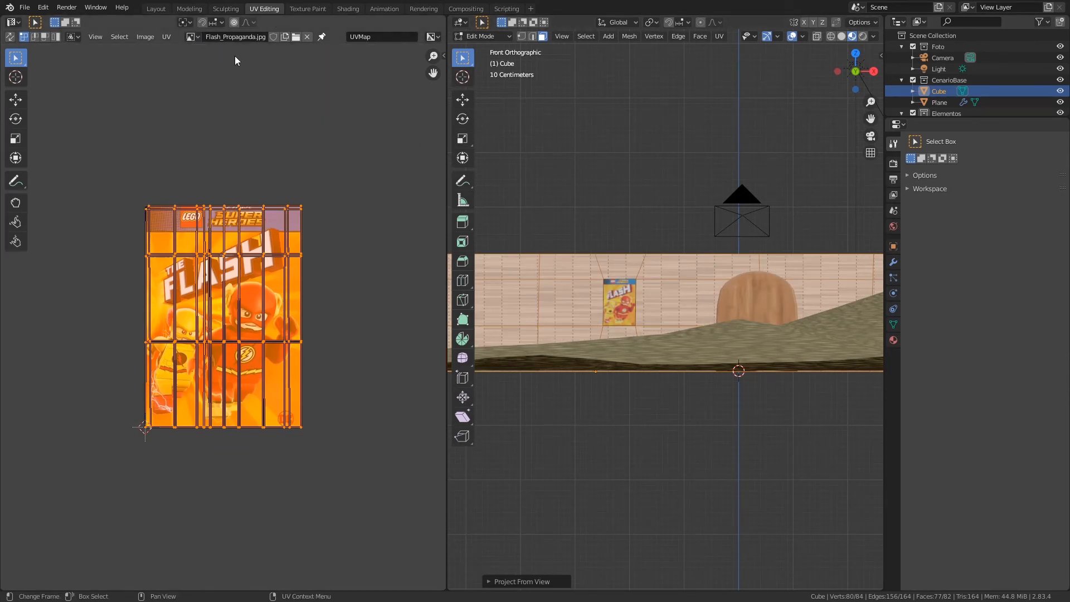
left_click(307, 37)
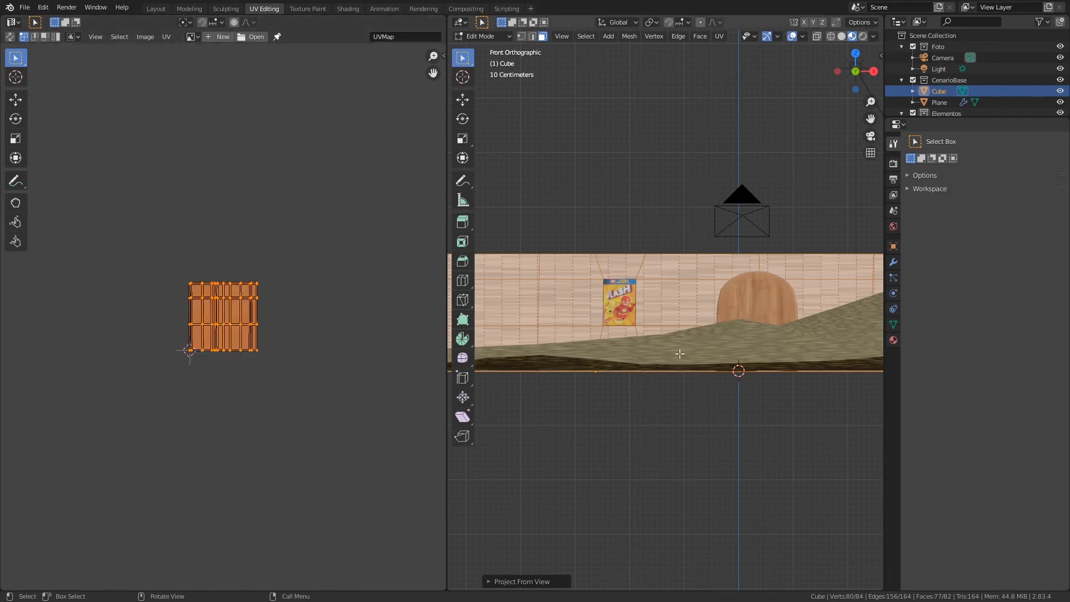
Stretch the wall's UVs to over twice their width along X and flatten them along Y to about 0.27.
scroll(680, 351, "up", 5)
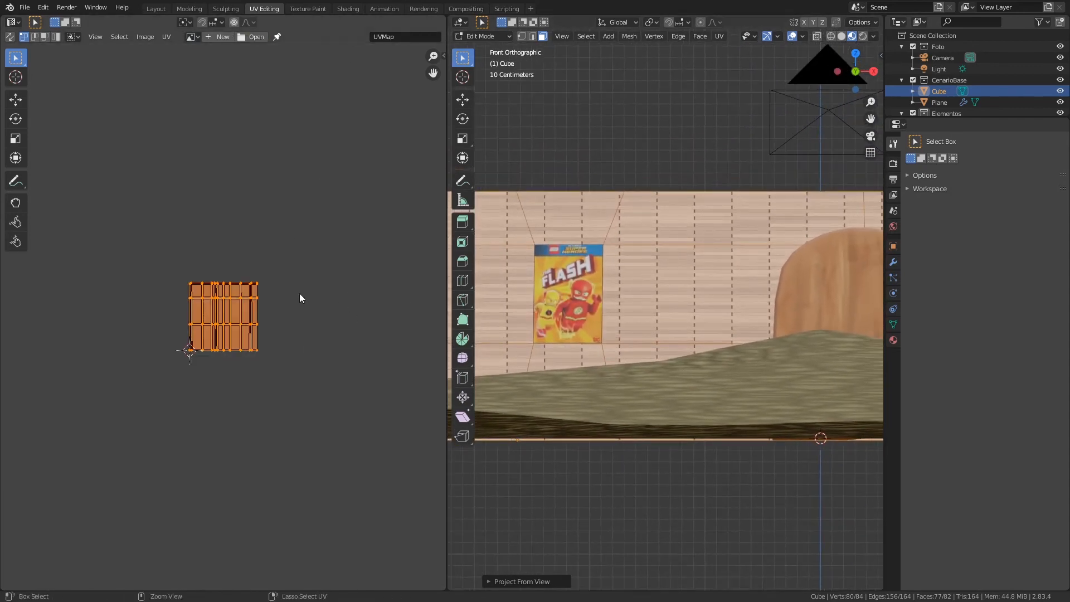
key("s")
key("x")
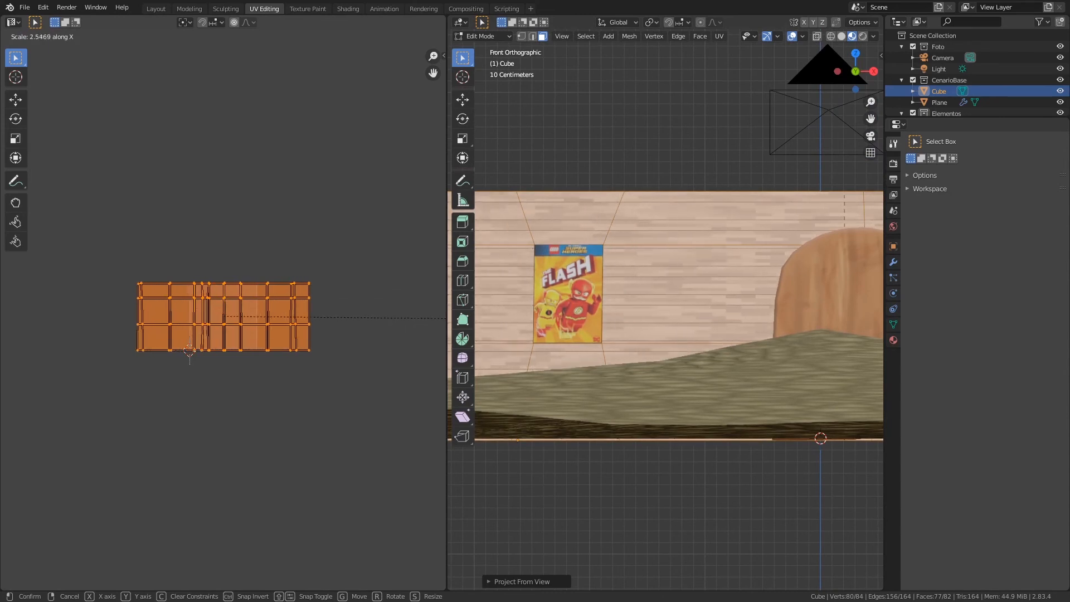
left_click(414, 325)
key("s")
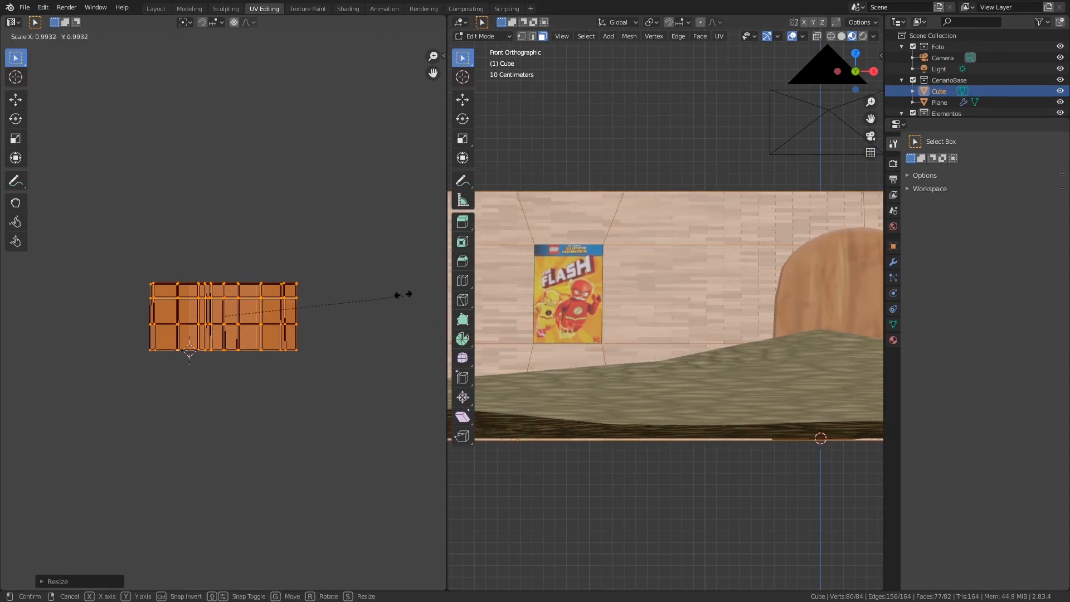
key("y")
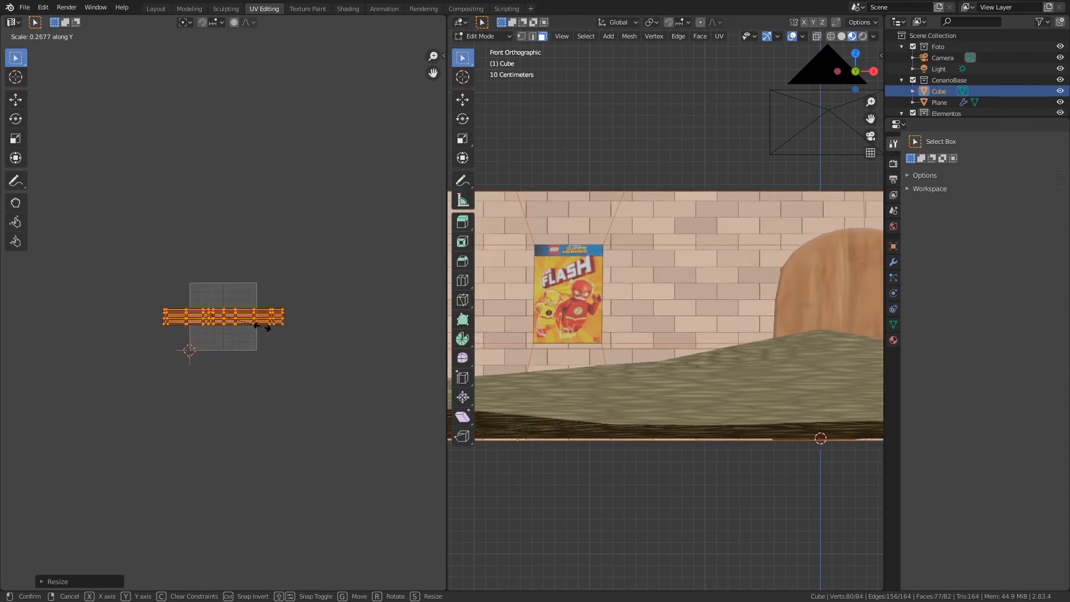
left_click(262, 329)
Enlarge the wall's UVs uniformly and widen them along X until the bricks are smaller and evenly proportioned, and leave Edit Mode.
key("s")
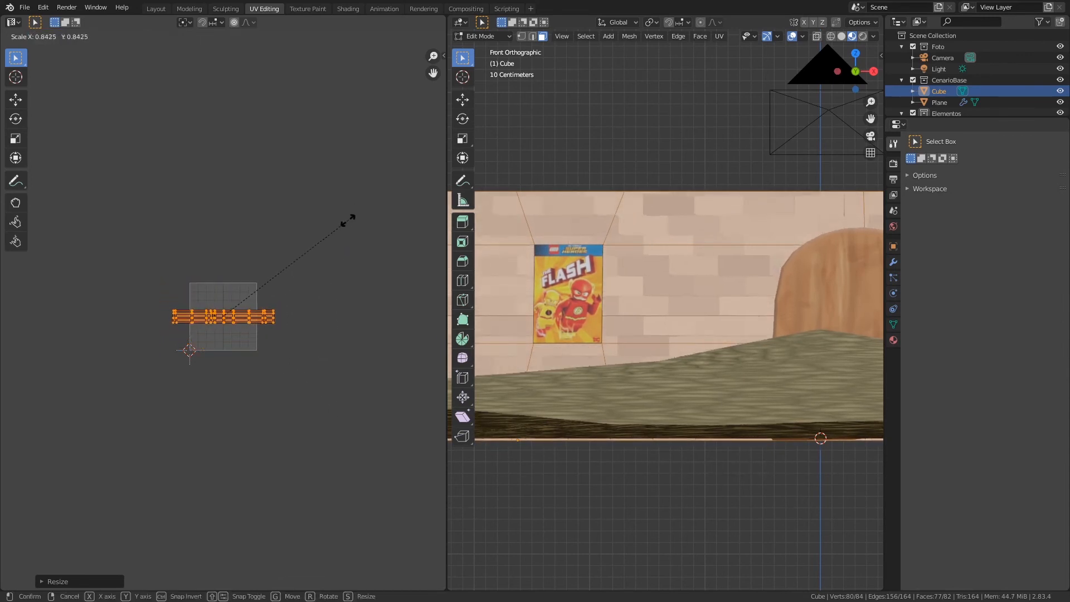
left_click(372, 211)
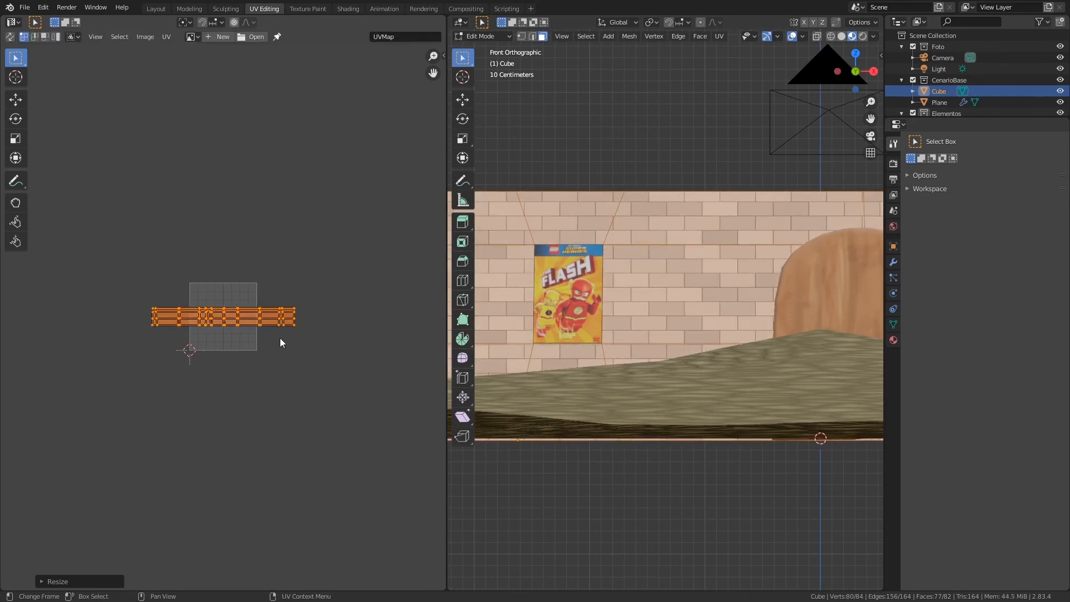
key("s")
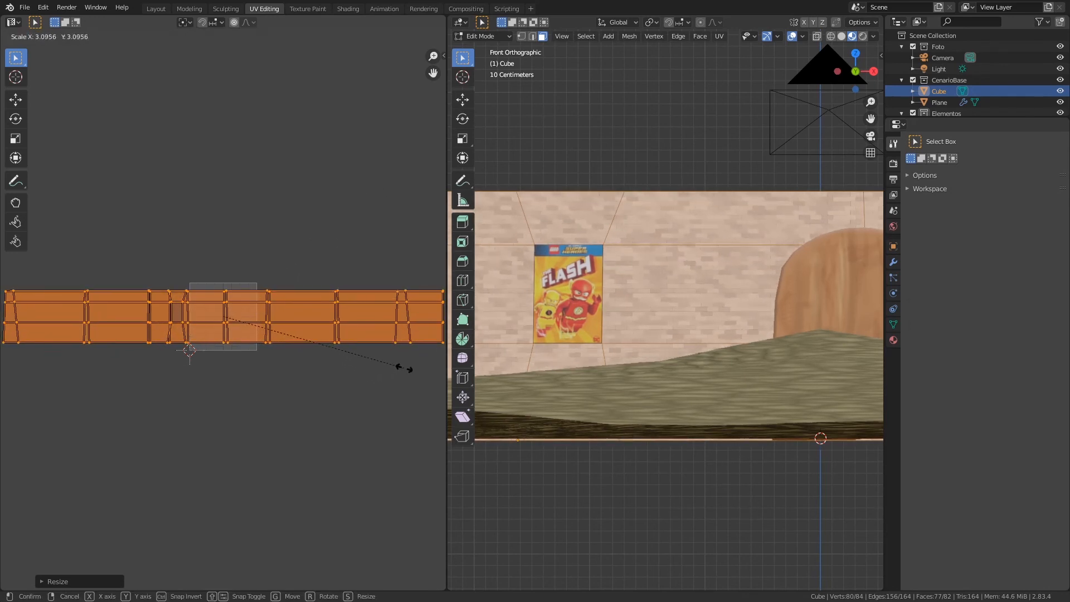
left_click(299, 342)
key("s")
key("x")
left_click(407, 297)
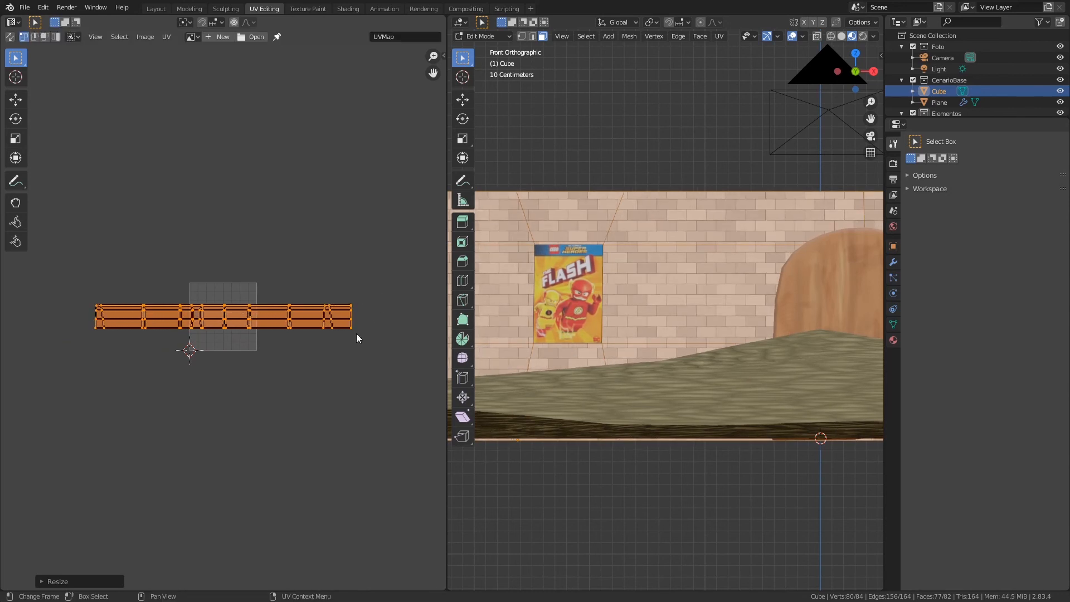
key("s")
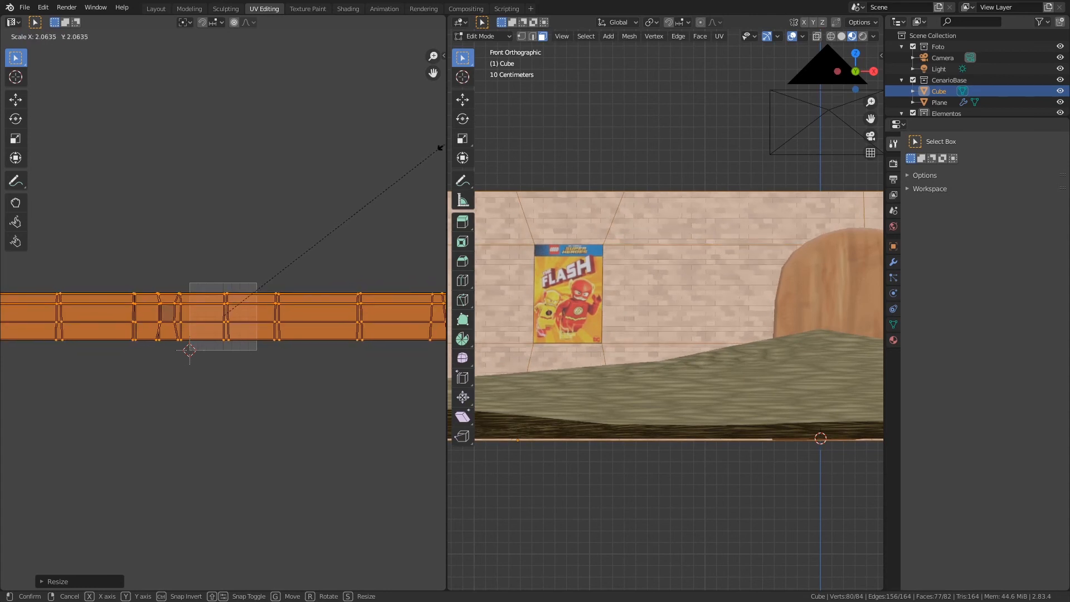
left_click(375, 267)
key("Tab")
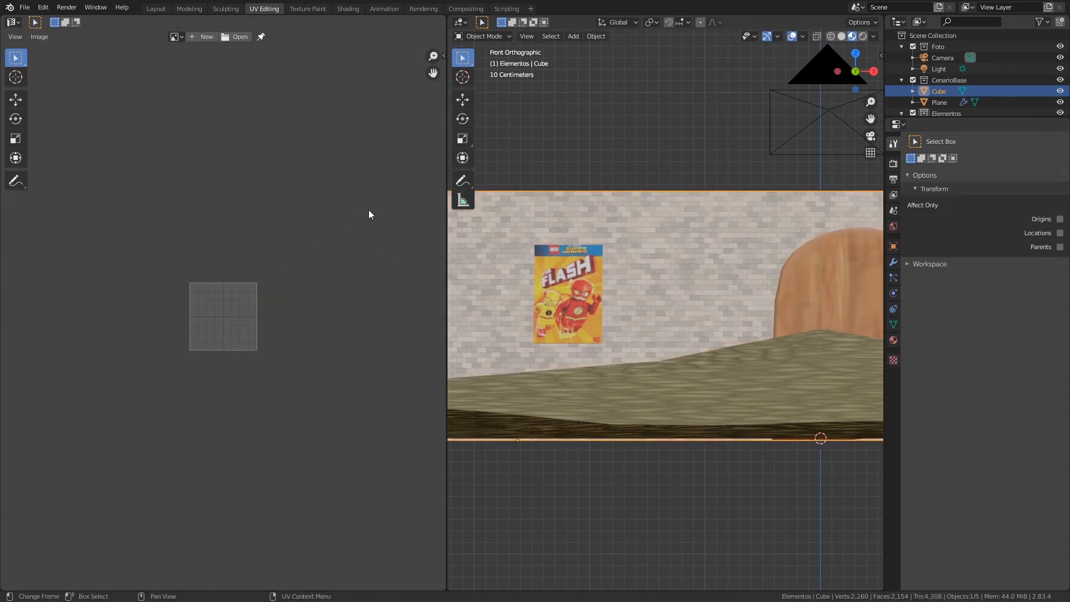
Switch to the Texturas folder in File Explorer, view PortaMat Base Color.png in Fotos, close it and return to Blender.
left_click(156, 8)
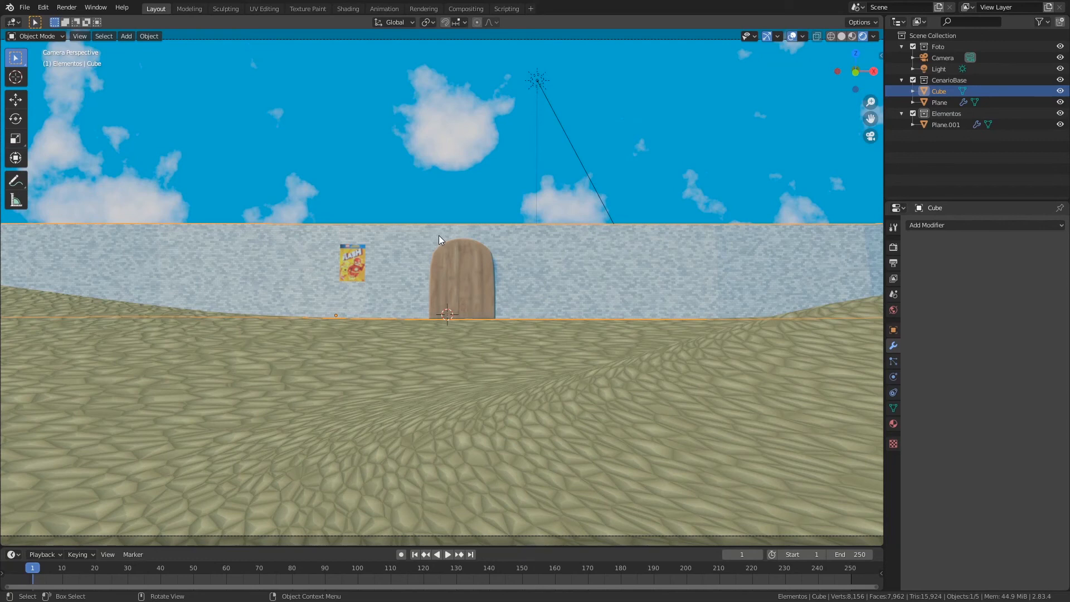
key("alt+Tab")
left_click(583, 289)
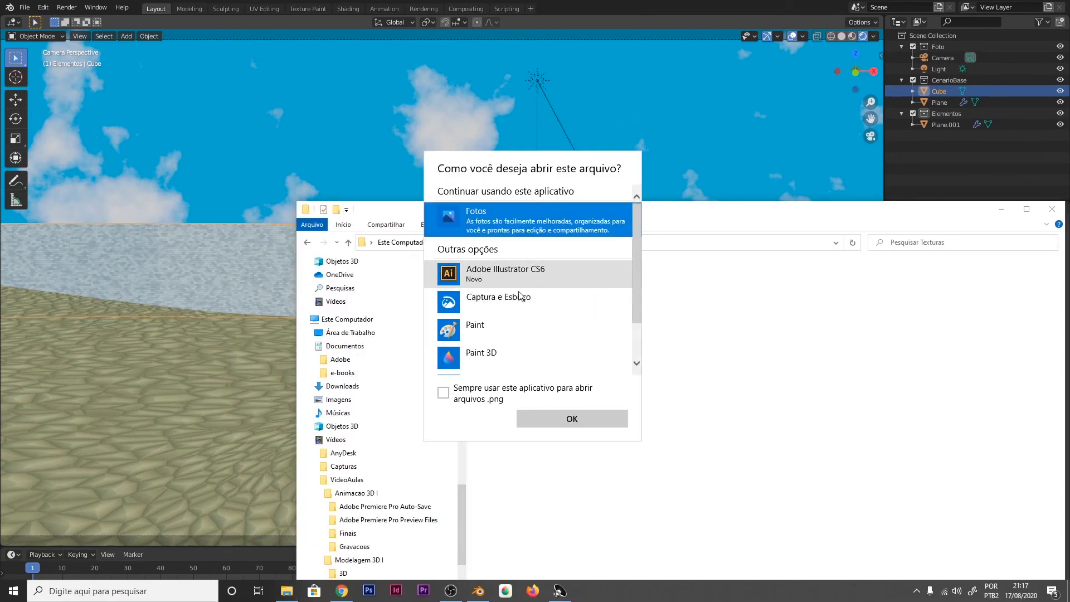
mouse_move(637, 306)
left_mouse_down()
mouse_move(649, 370)
mouse_move(652, 309)
left_mouse_up()
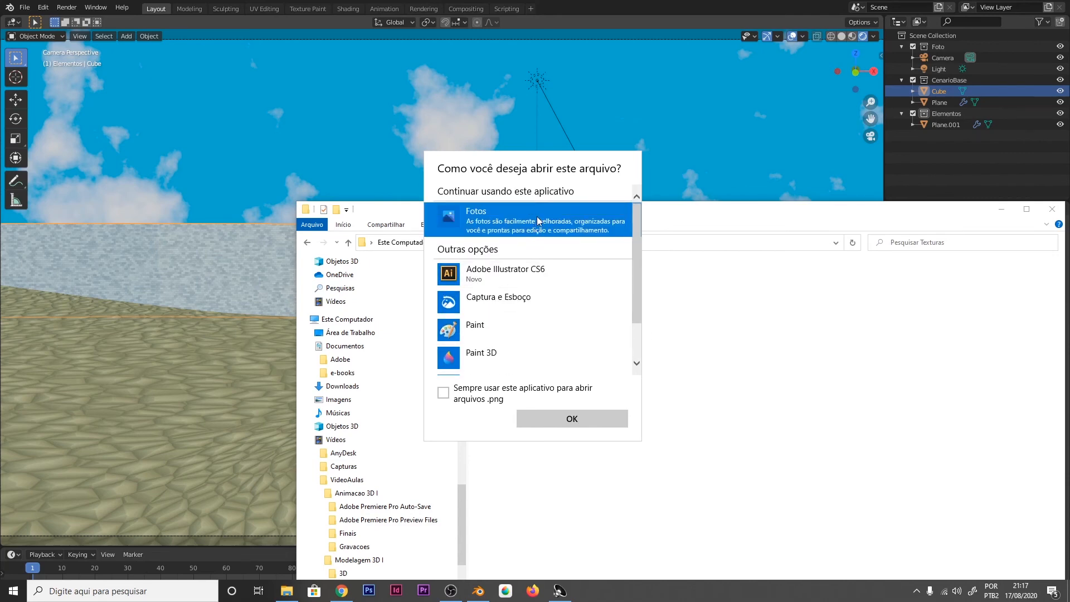
double_click(456, 219)
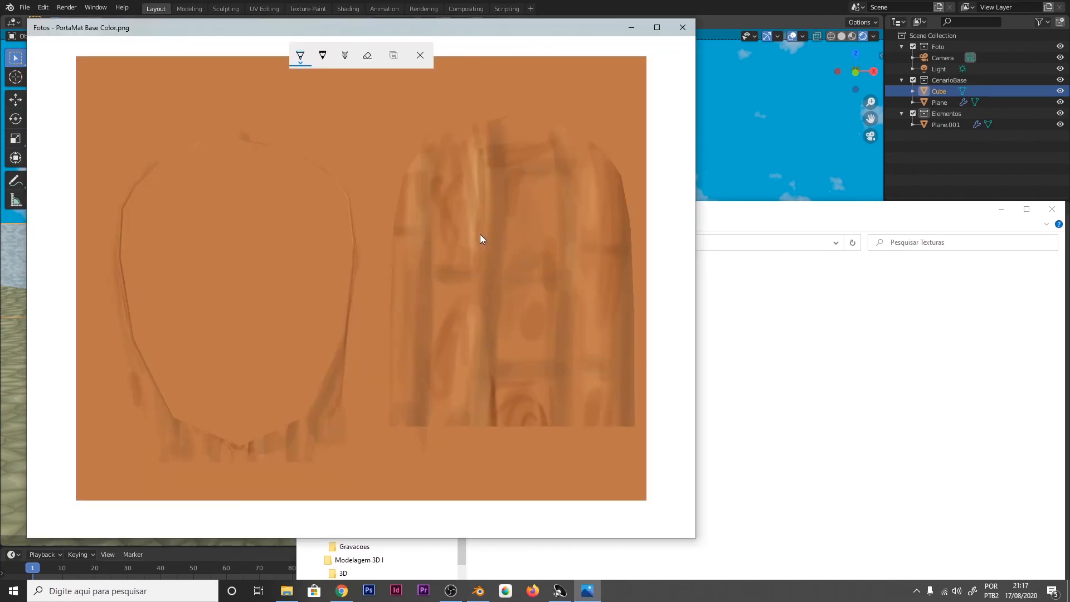
left_click(682, 27)
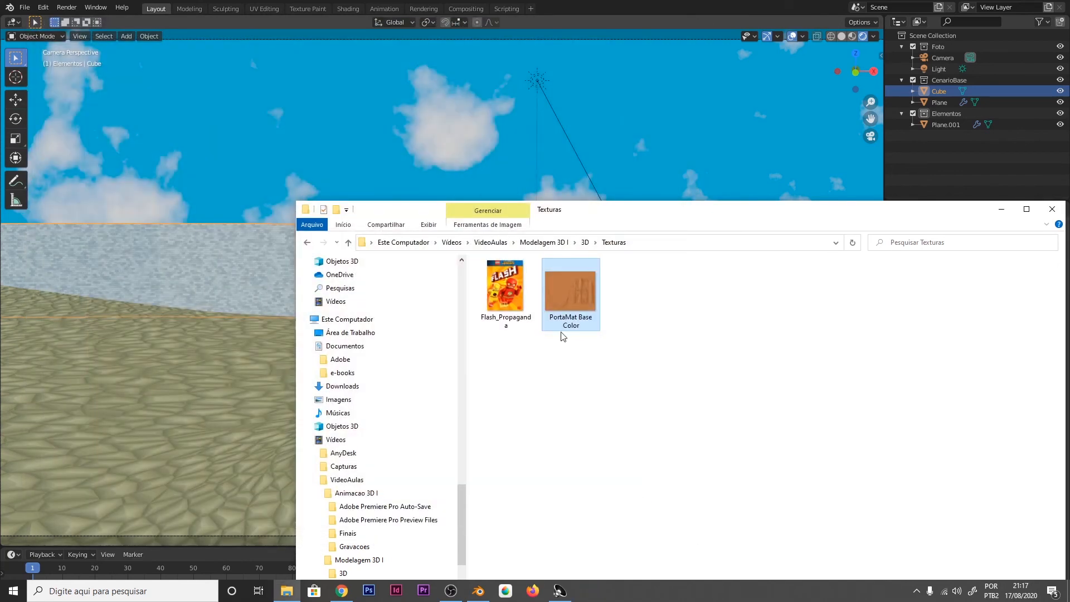
left_click(683, 8)
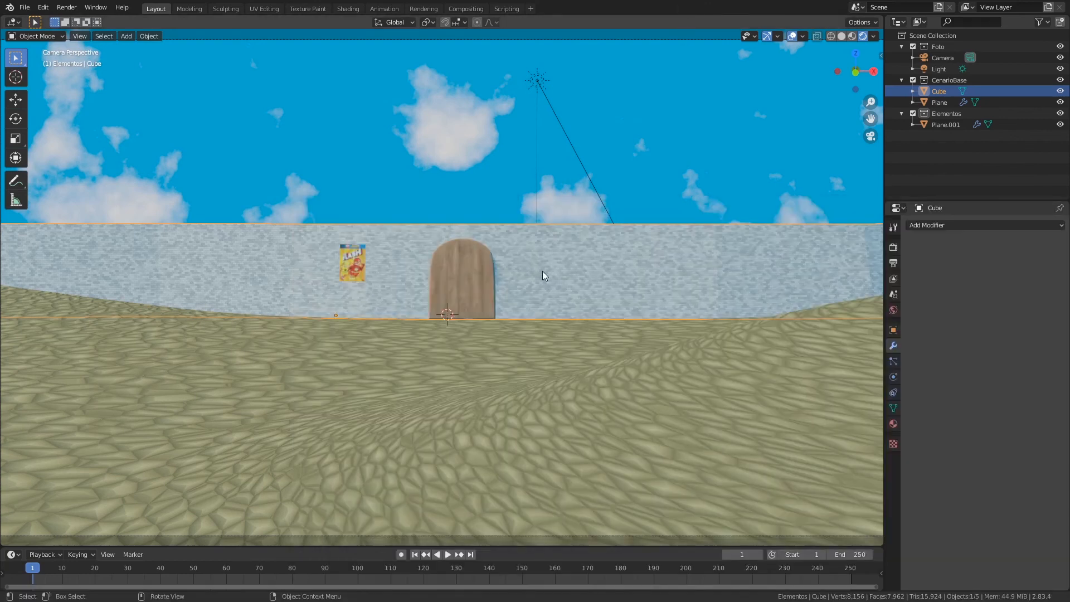
Save the file, isolate the door in the Shading workspace with Material Preview shading, and show its object material nodes.
key("ctrl+s")
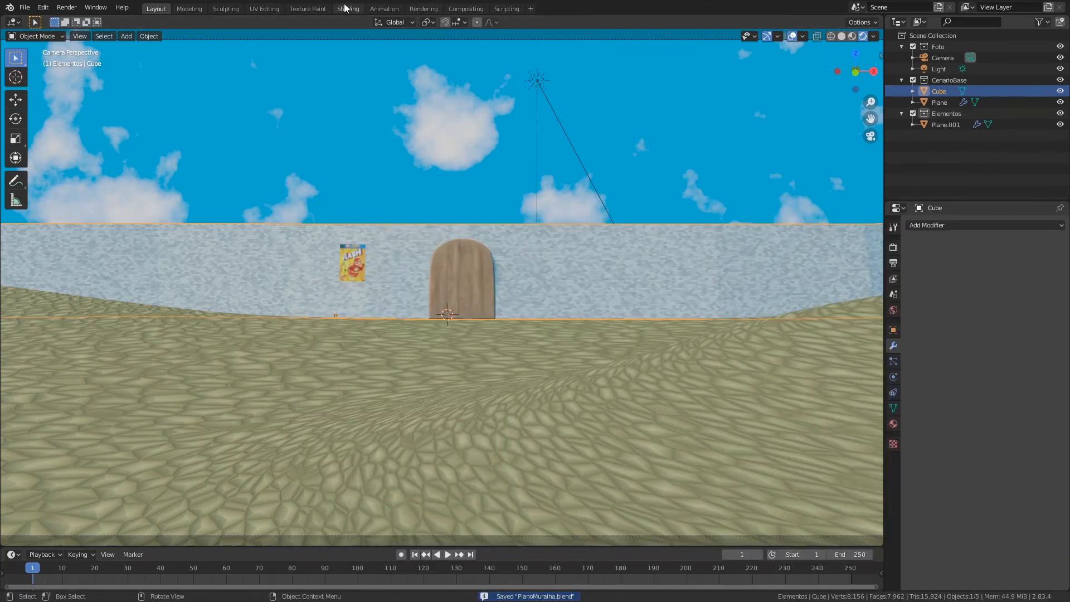
left_click(316, 10)
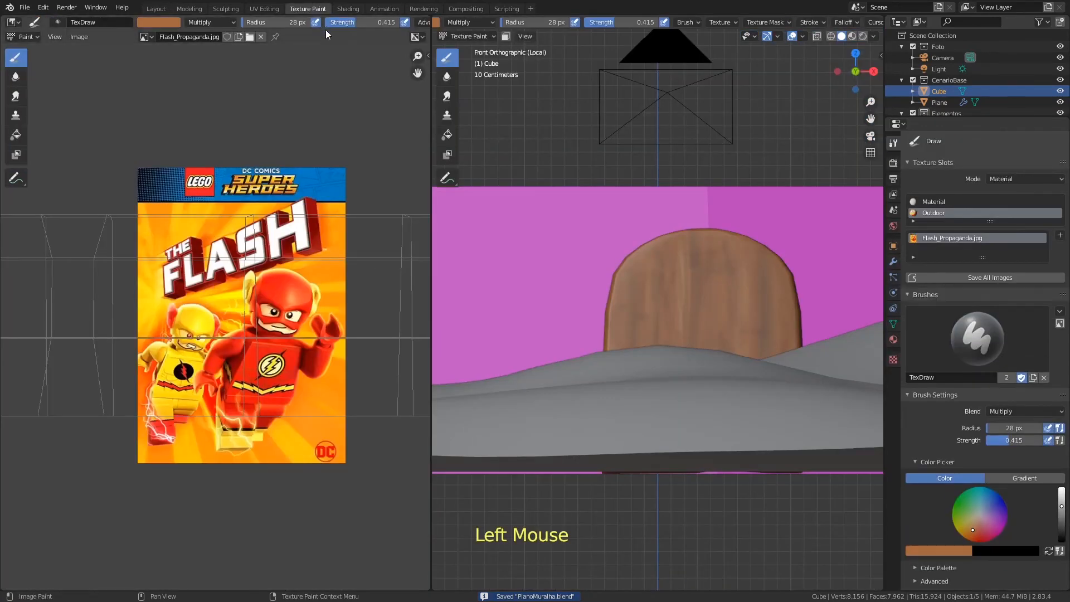
left_click(349, 9)
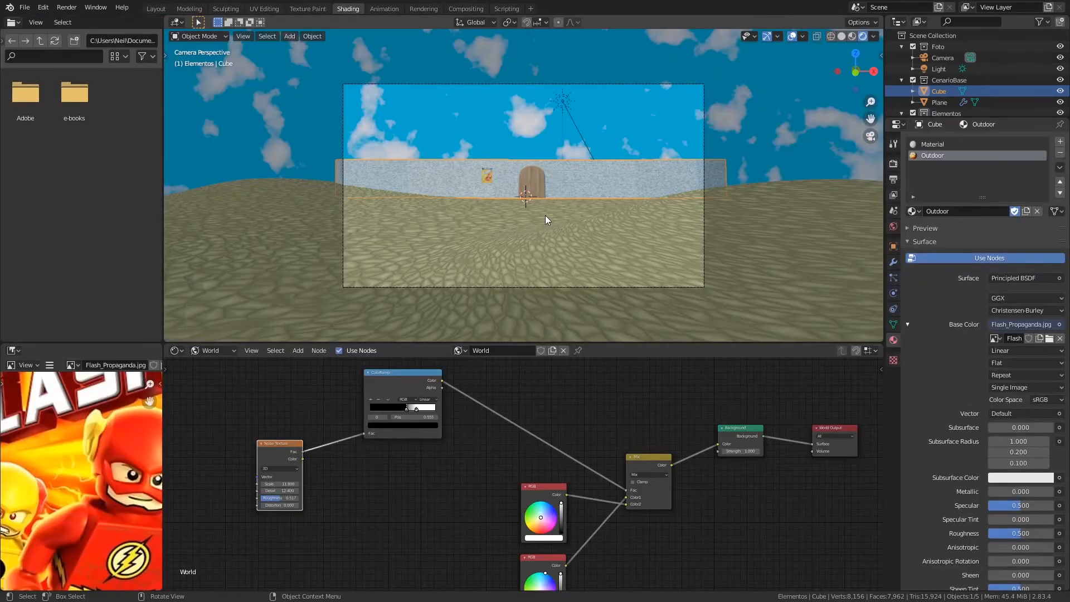
left_click(529, 179)
key("KP_Divide")
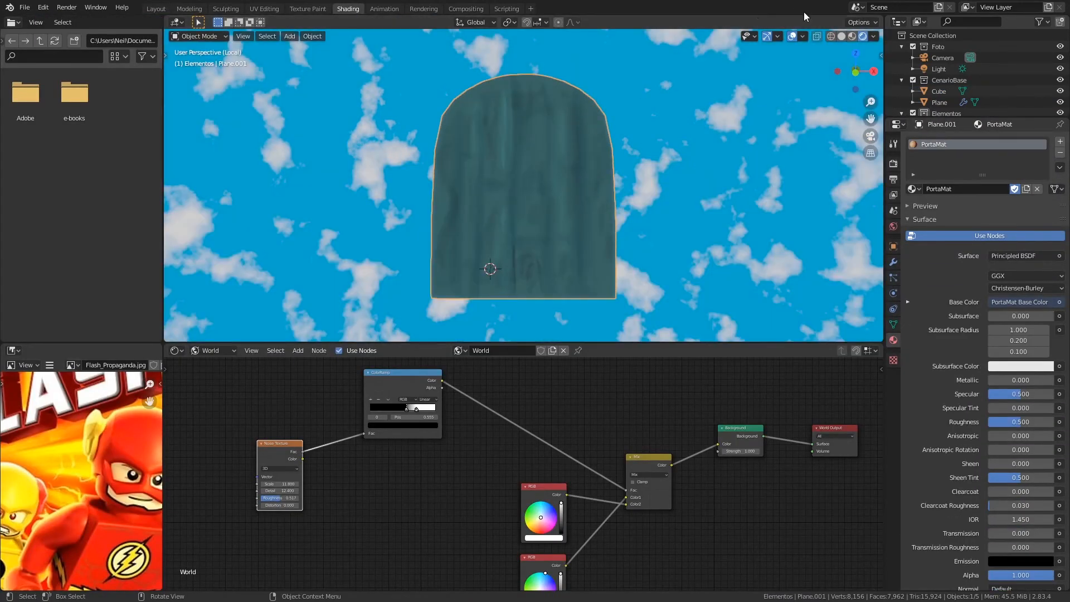
left_click(852, 36)
mouse_move(495, 221)
middle_mouse_down()
mouse_move(506, 214)
mouse_move(518, 229)
middle_mouse_up()
left_click(215, 351)
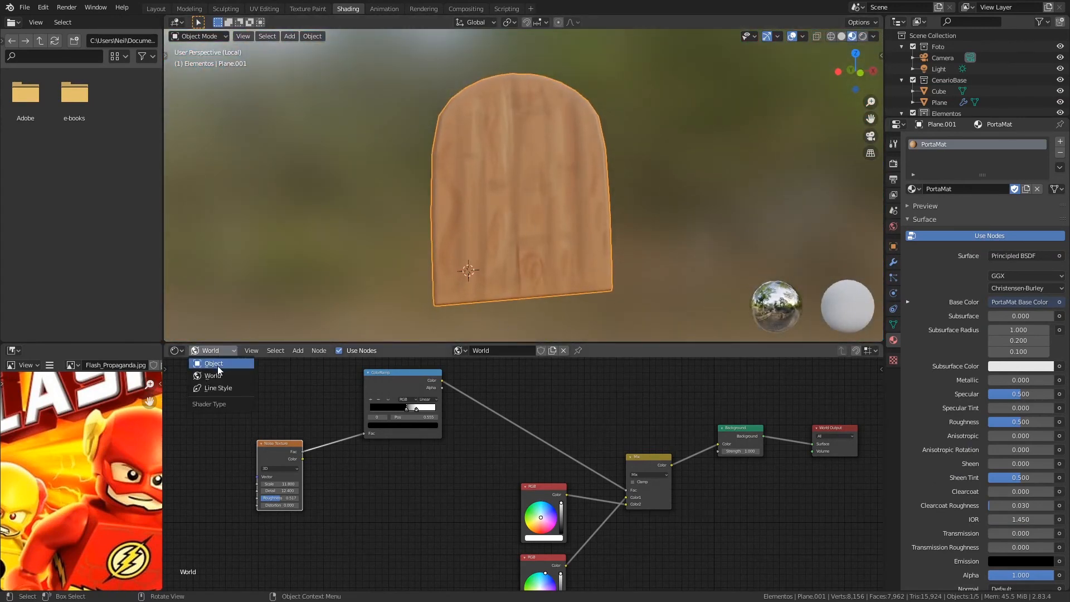
left_click(216, 363)
Spread out the door's material nodes and add a ColorRamp fed by the PortaMat Base Color image.
left_click_drag(673, 443, 521, 444)
middle_click_drag(614, 287, 618, 301)
middle_click_drag(645, 451, 541, 401)
left_click_drag(413, 393, 379, 394)
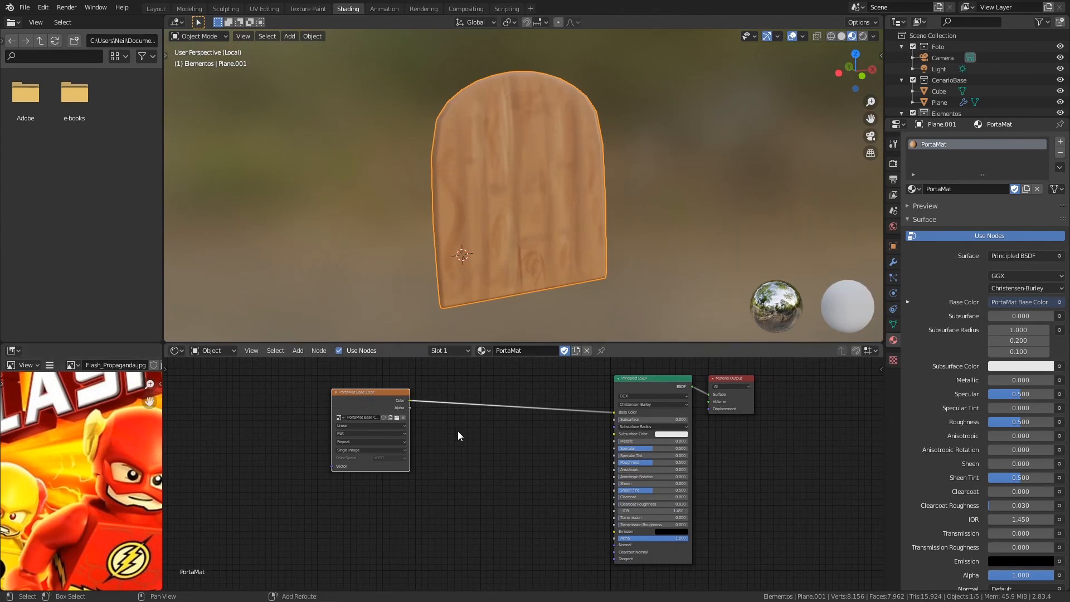
key("shift+a")
mouse_move(444, 506)
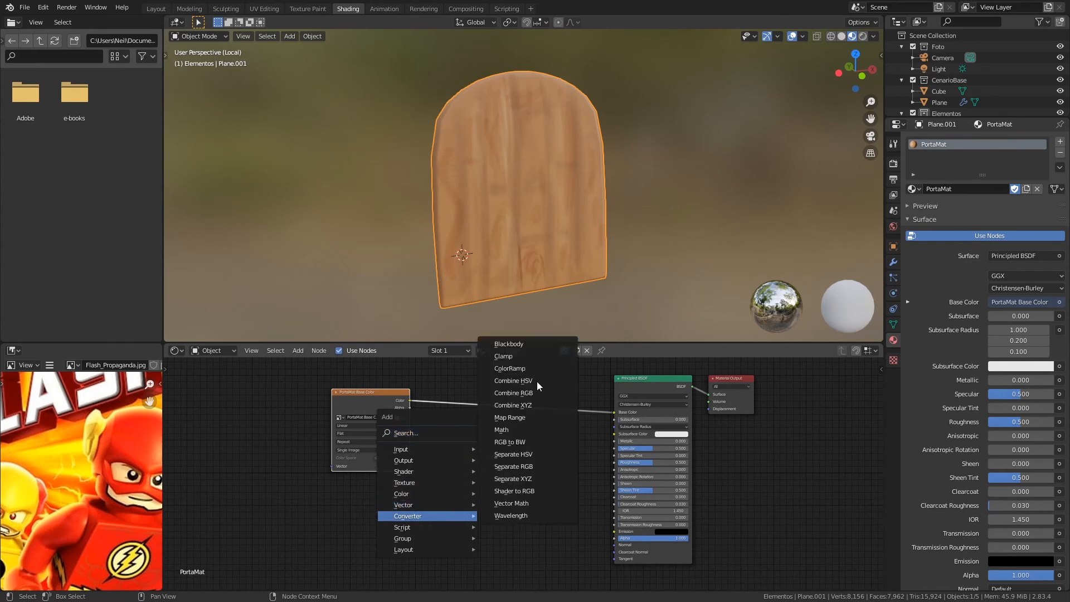
left_click(532, 370)
left_click(434, 418)
left_click_drag(410, 400, 467, 537)
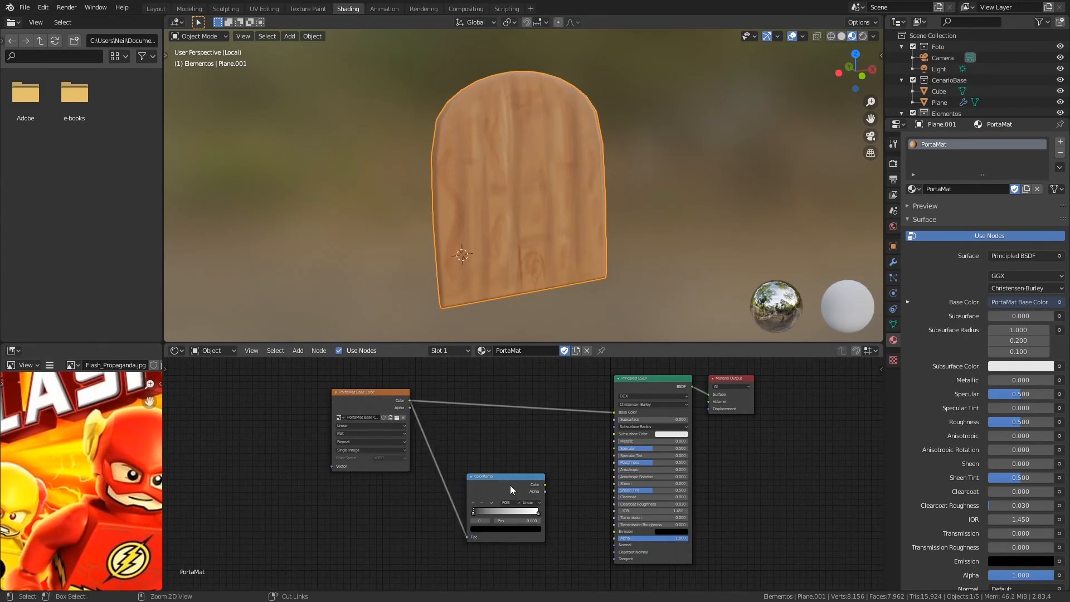
Preview the ColorRamp on the door, shift its black stop inward for stronger grain contrast, and move the node nearer the image node.
left_click(505, 489, "ctrl+shift")
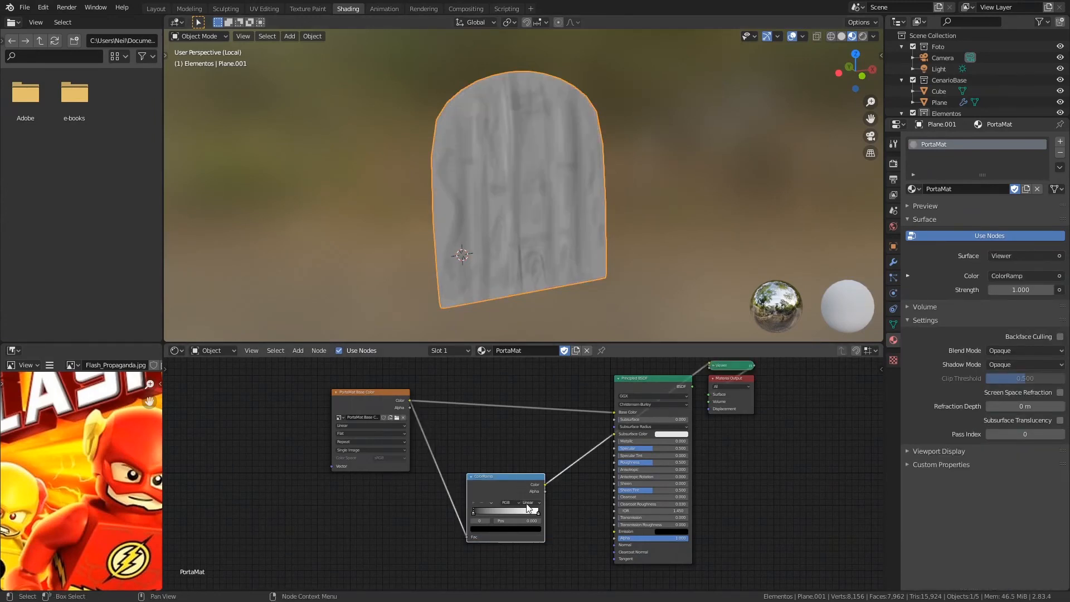
left_click(538, 512)
left_click_drag(537, 513, 480, 513)
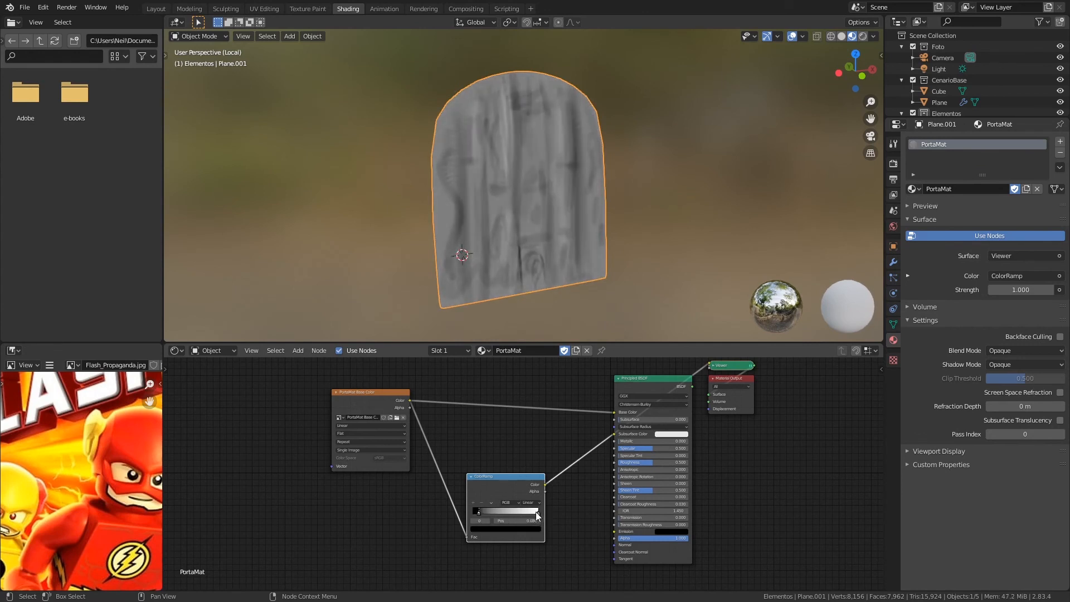
key("g")
left_click(522, 481)
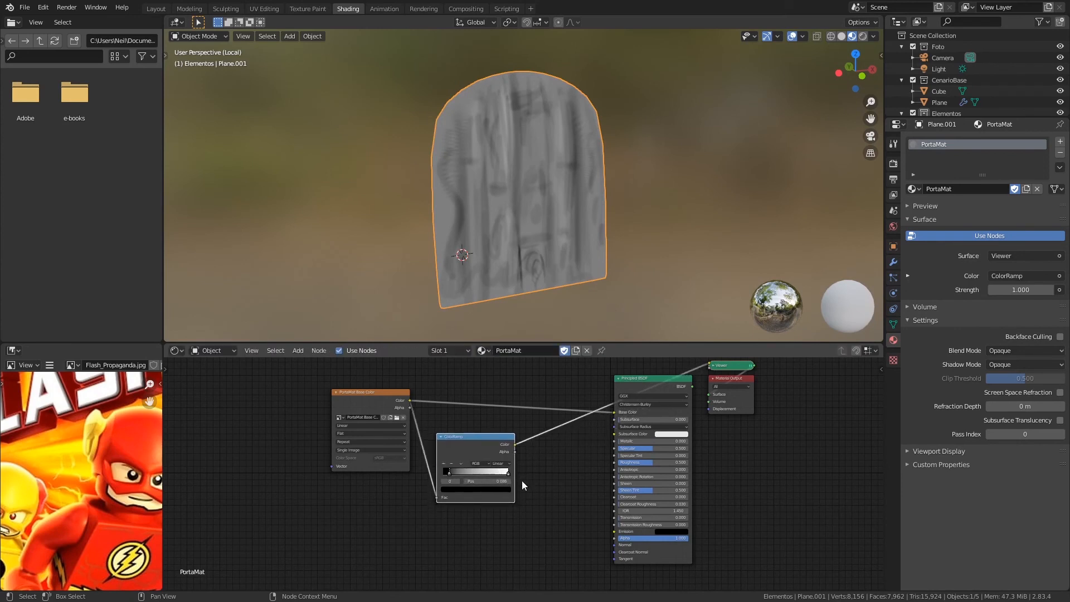
Add a Bump node taking the ColorRamp color as Height and feeding the Principled BSDF's Normal input.
key("shift+a")
mouse_move(523, 468)
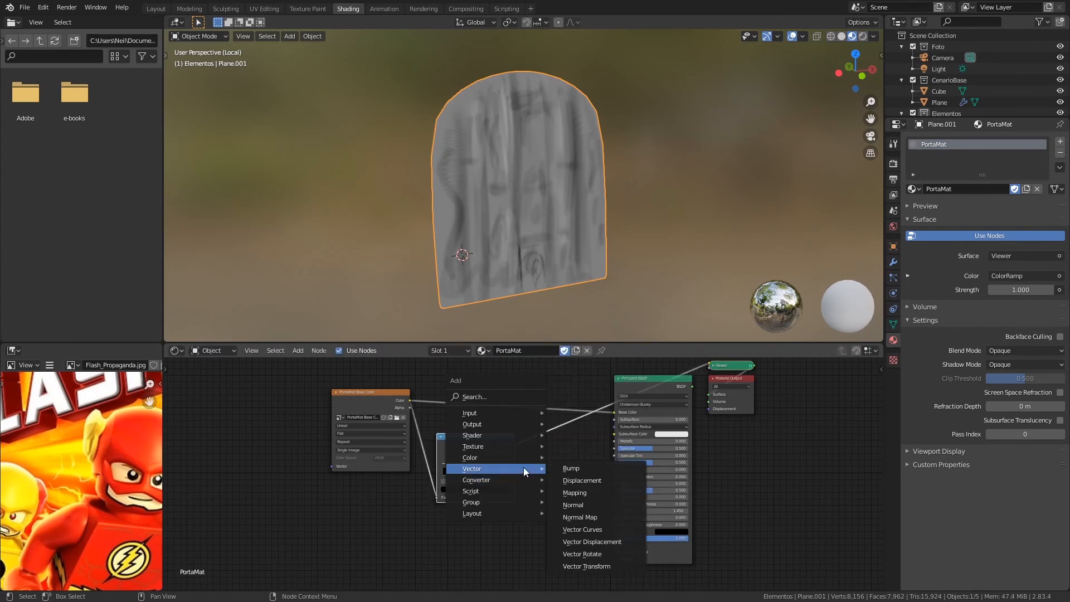
left_click(577, 470)
left_click(554, 468)
left_click_drag(515, 445, 550, 507)
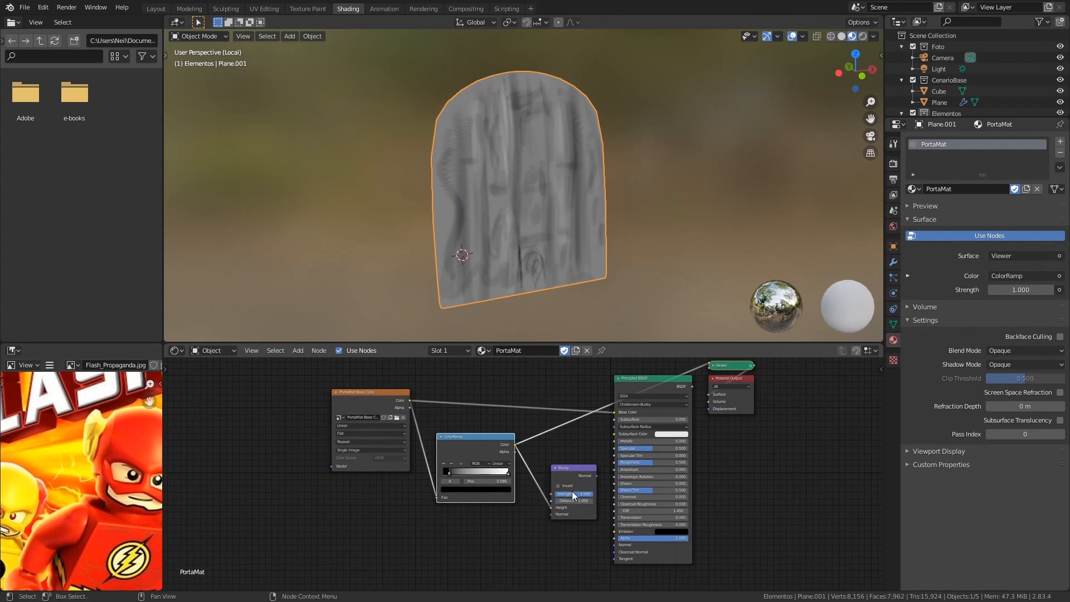
left_click_drag(595, 476, 613, 544)
left_click_drag(572, 473, 558, 477)
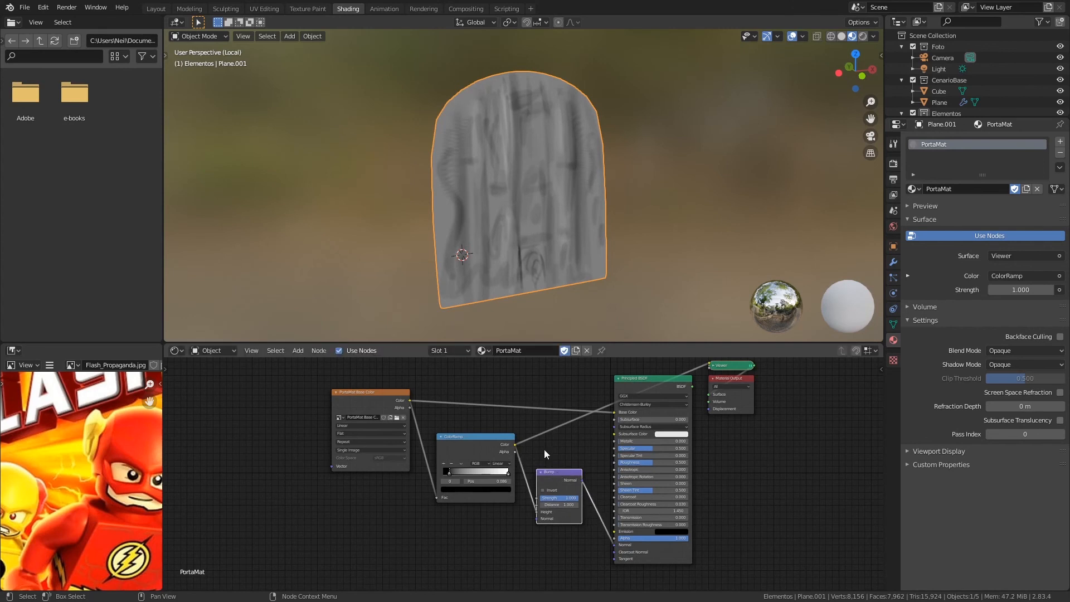
Switch the door preview back to the Principled BSDF and save the file.
left_click(642, 380, "ctrl+shift")
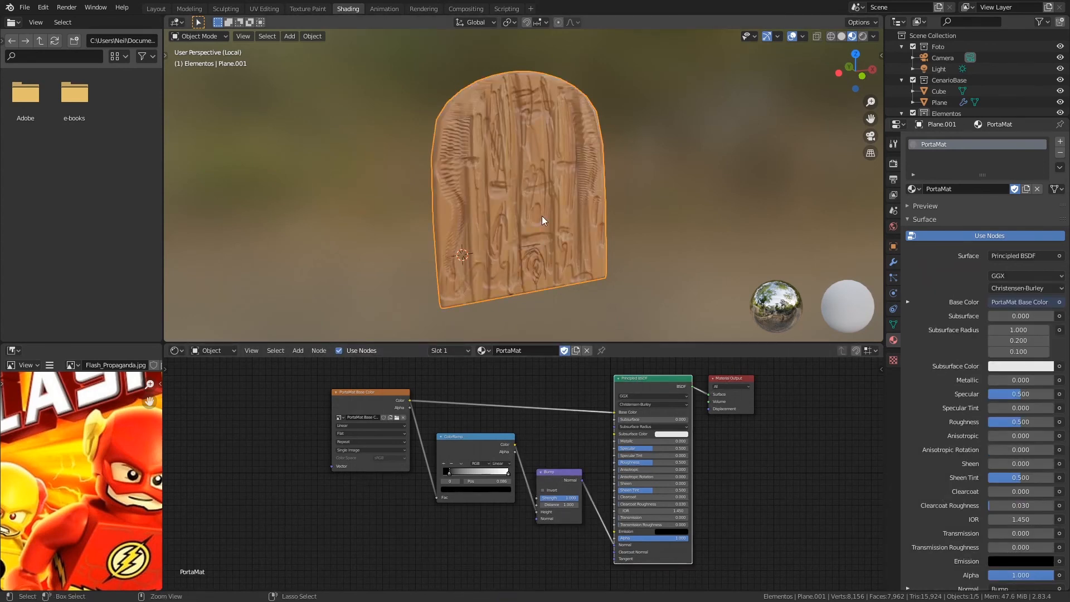
key("ctrl+s")
scroll(563, 222, "up", 2)
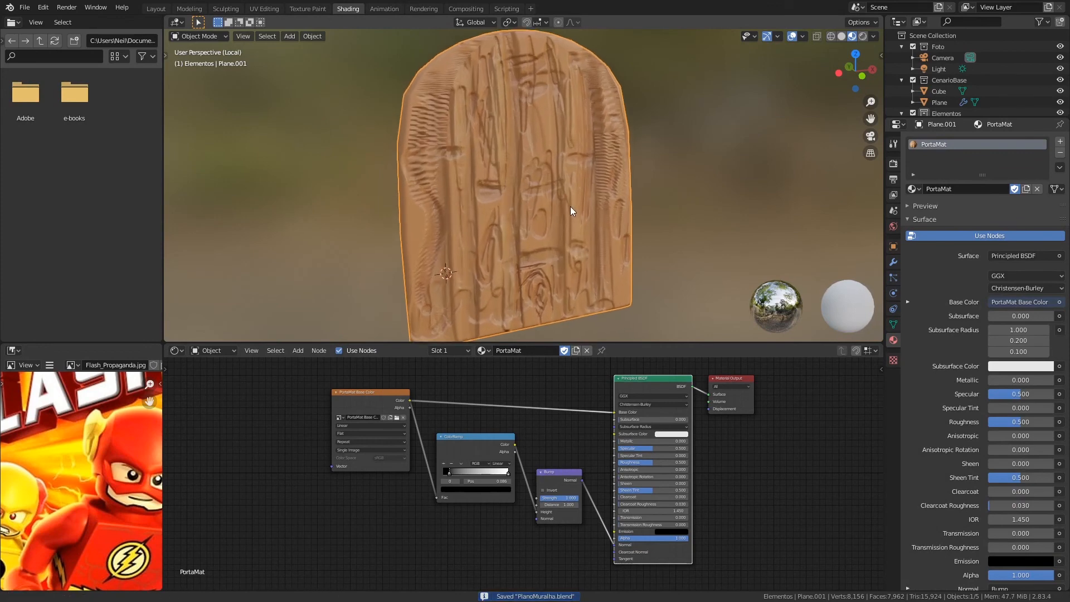
Soften the door's relief by moving the ColorRamp's white stop inward and lowering the Bump's Strength and Distance, and save the file.
middle_click_drag(549, 251, 529, 238)
left_click_drag(381, 404, 288, 416)
mouse_move(448, 472)
left_mouse_down()
mouse_move(435, 478)
mouse_move(496, 473)
mouse_move(449, 473)
left_mouse_up()
left_click(507, 473)
mouse_move(560, 500)
left_mouse_down()
mouse_move(527, 498)
mouse_move(557, 505)
mouse_move(543, 506)
left_mouse_up()
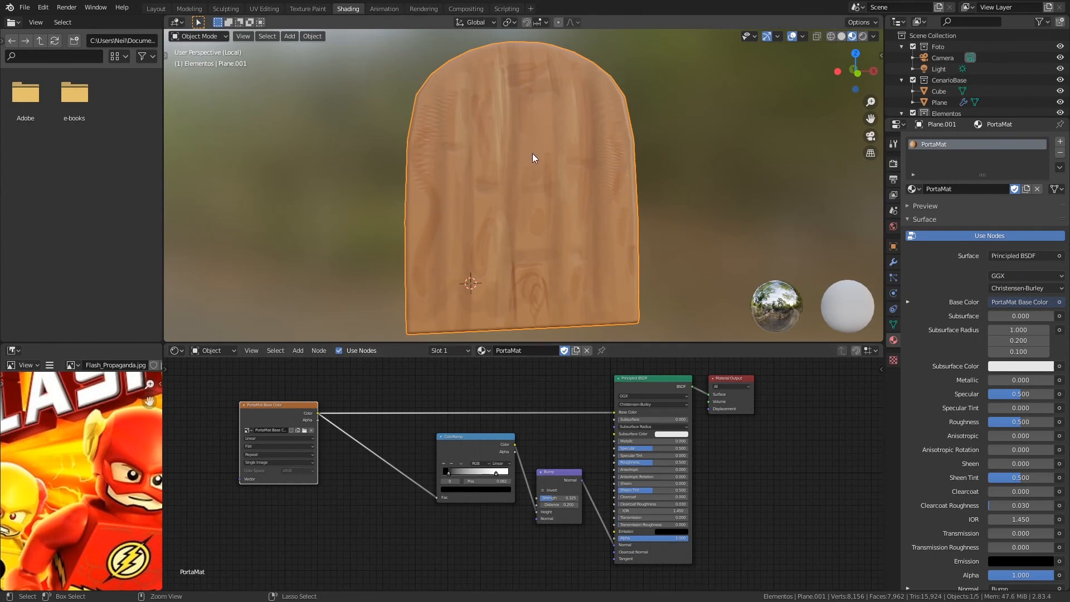
key("ctrl+s")
Save the PortaMat Base Color image in the Texture Paint workspace and return to the Layout workspace.
left_click(316, 9)
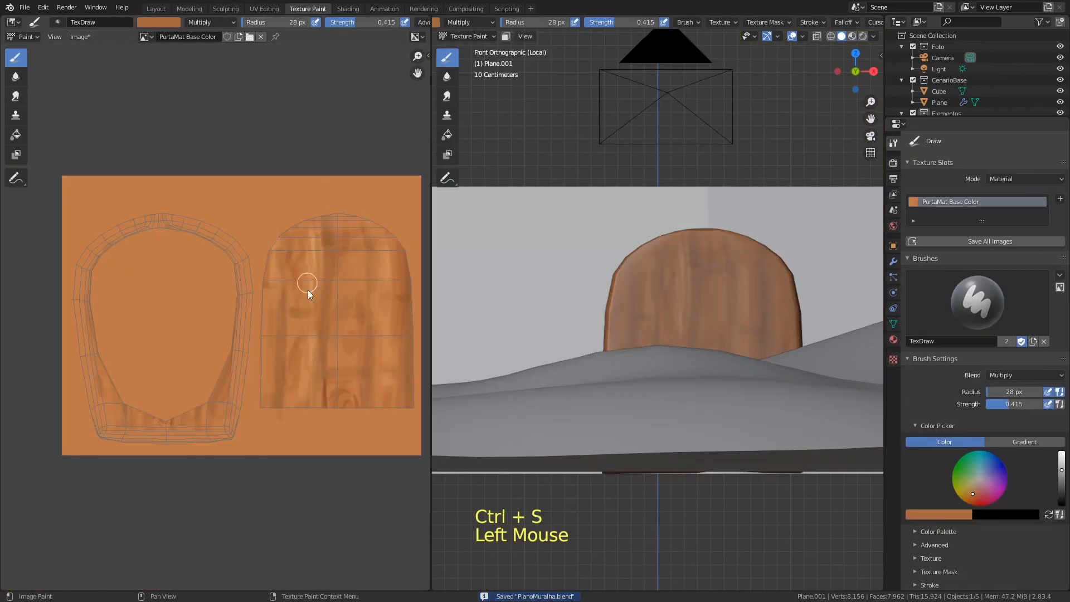
key("alt+s")
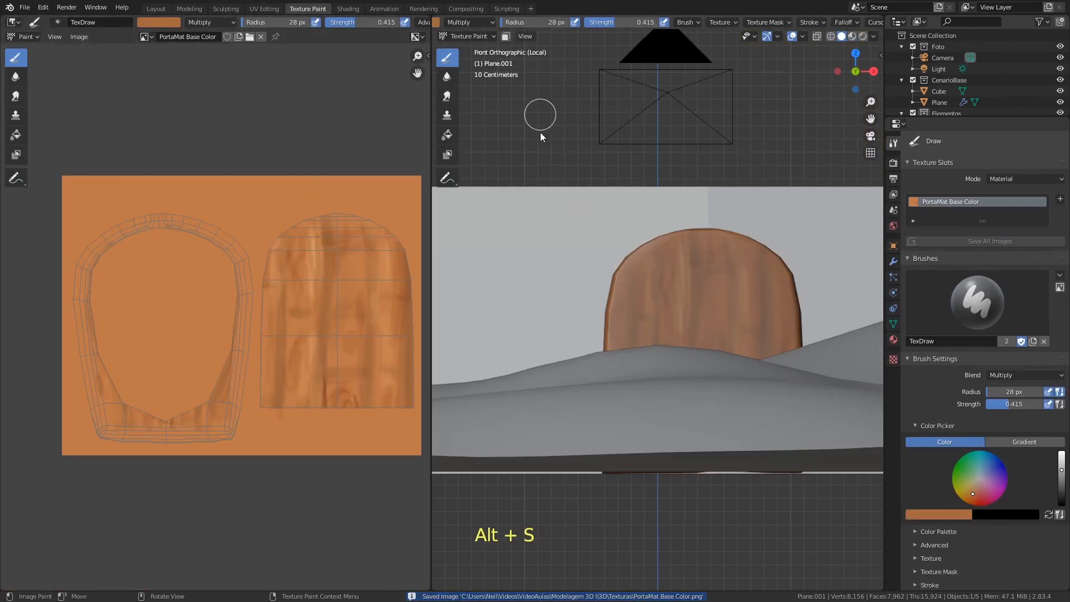
left_click(158, 10)
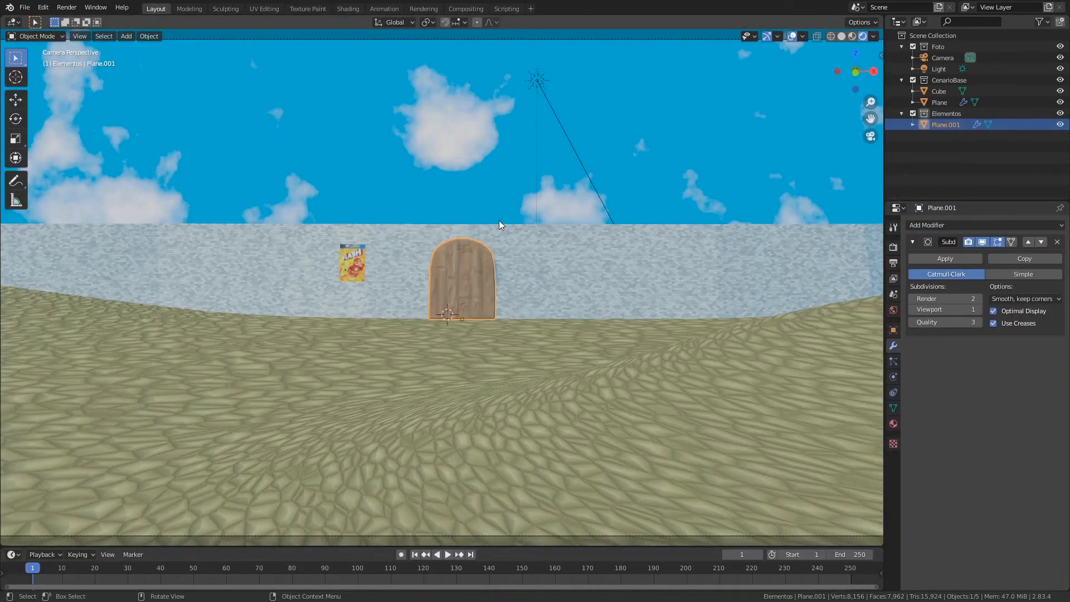
Look through the scene camera and enable Lock Camera to View.
middle_click_drag(497, 223, 501, 195)
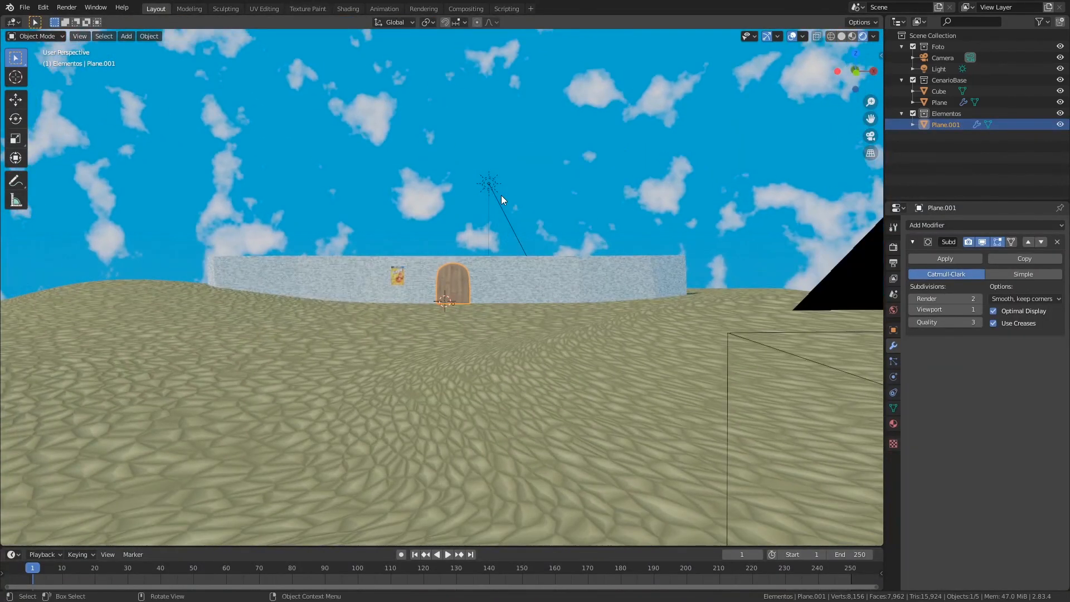
key("KP_0")
key("n")
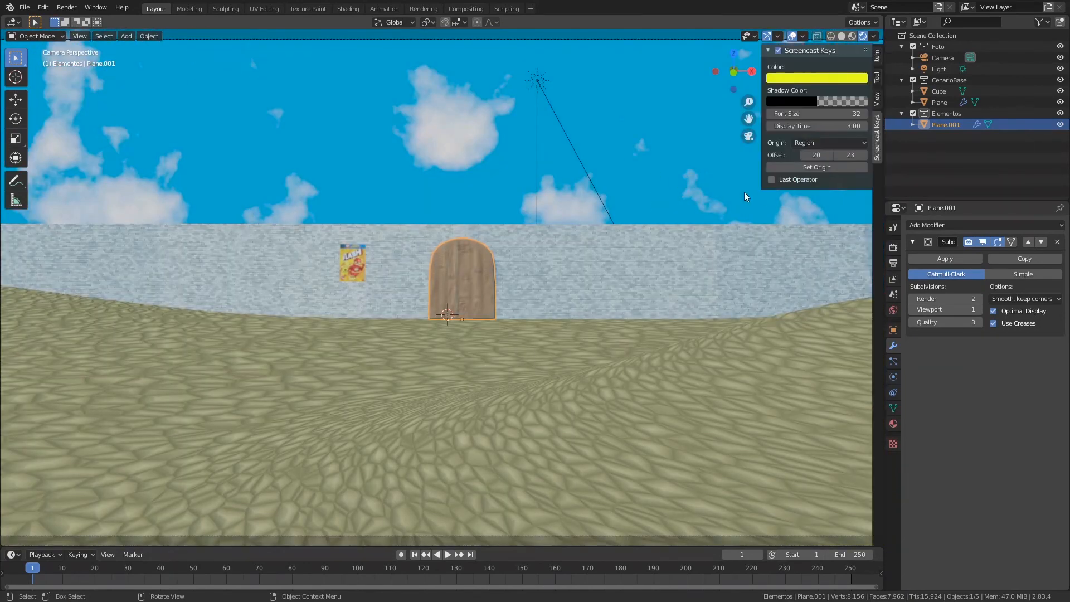
left_click(877, 98)
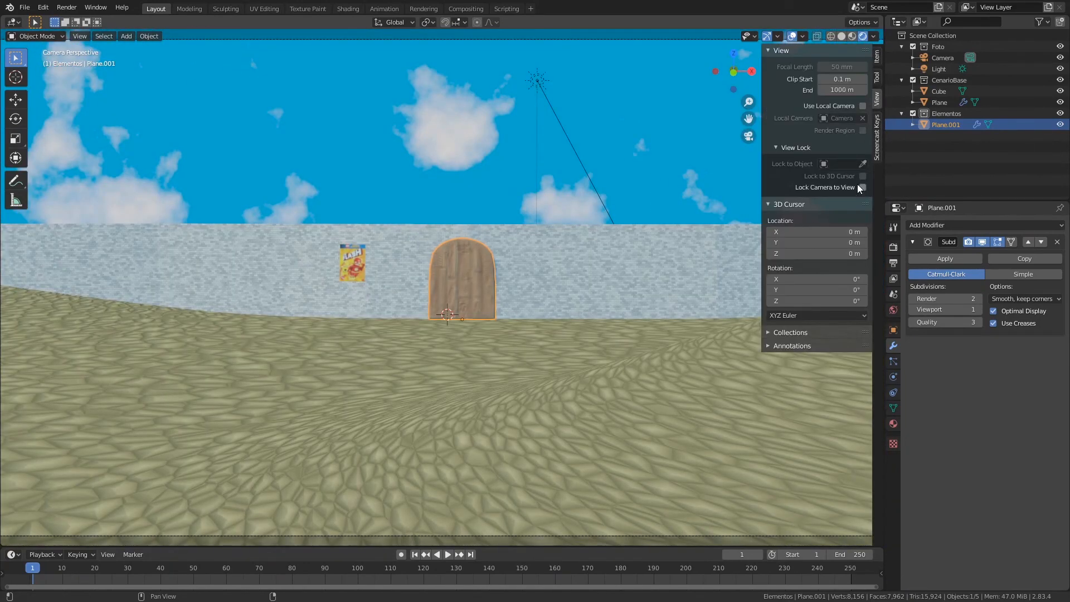
left_click(876, 145)
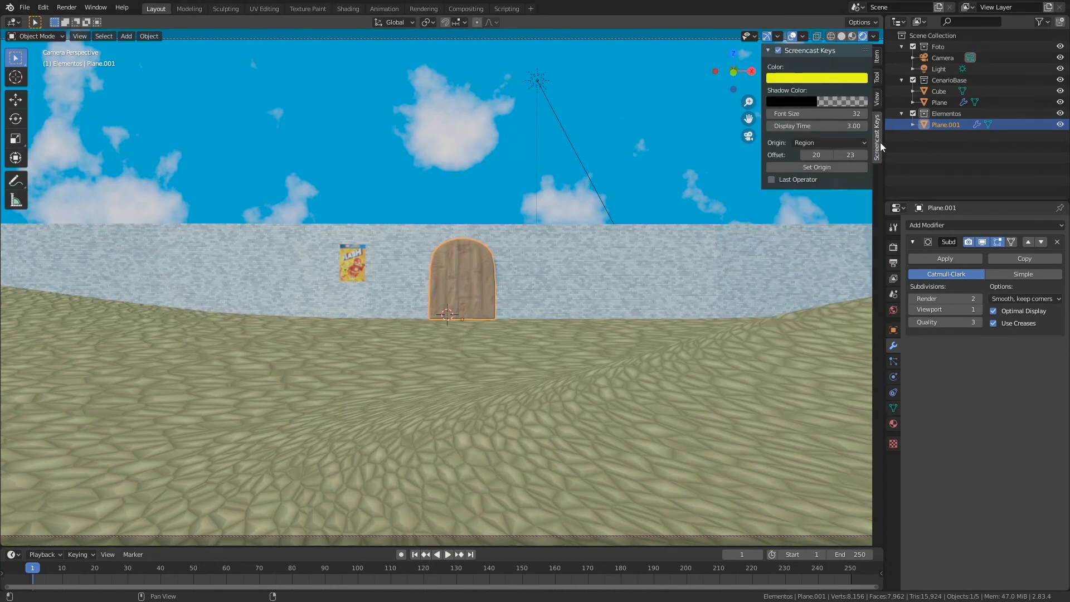
left_click(877, 102)
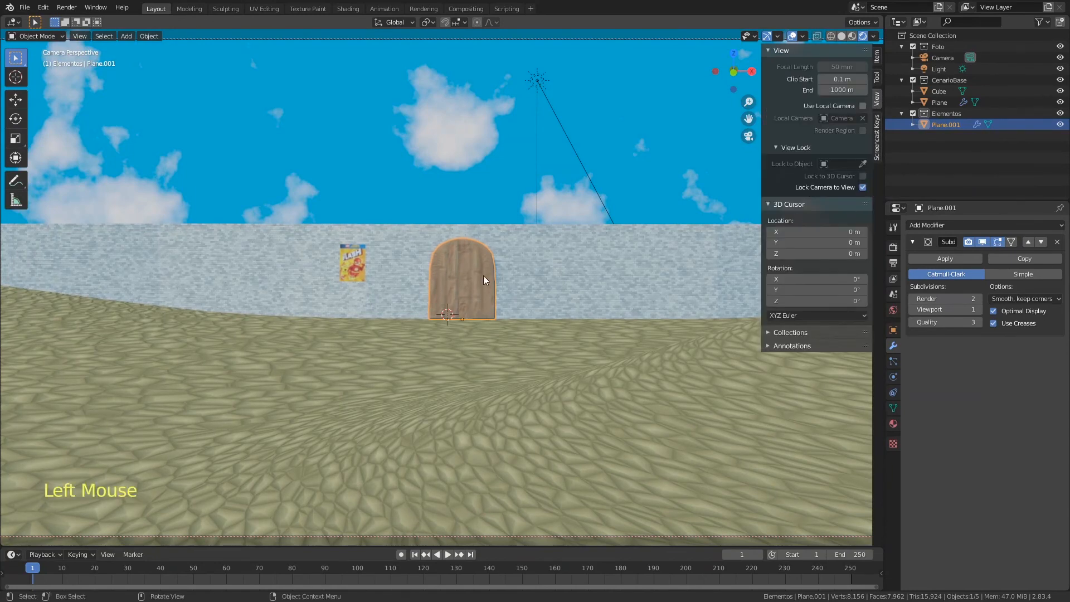
Reframe the camera closer to the wall at a slight angle to the door and poster, hide the sidebar, and save the file.
middle_click_drag(493, 299, 544, 274)
middle_click_drag(528, 320, 540, 266, "shift")
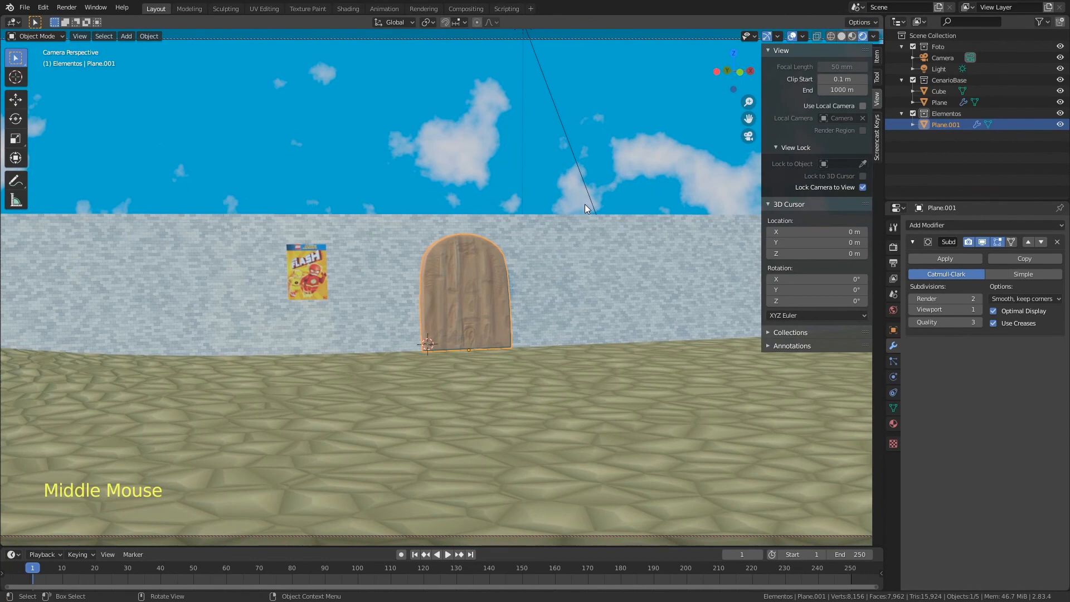
key("n")
key("ctrl+s")
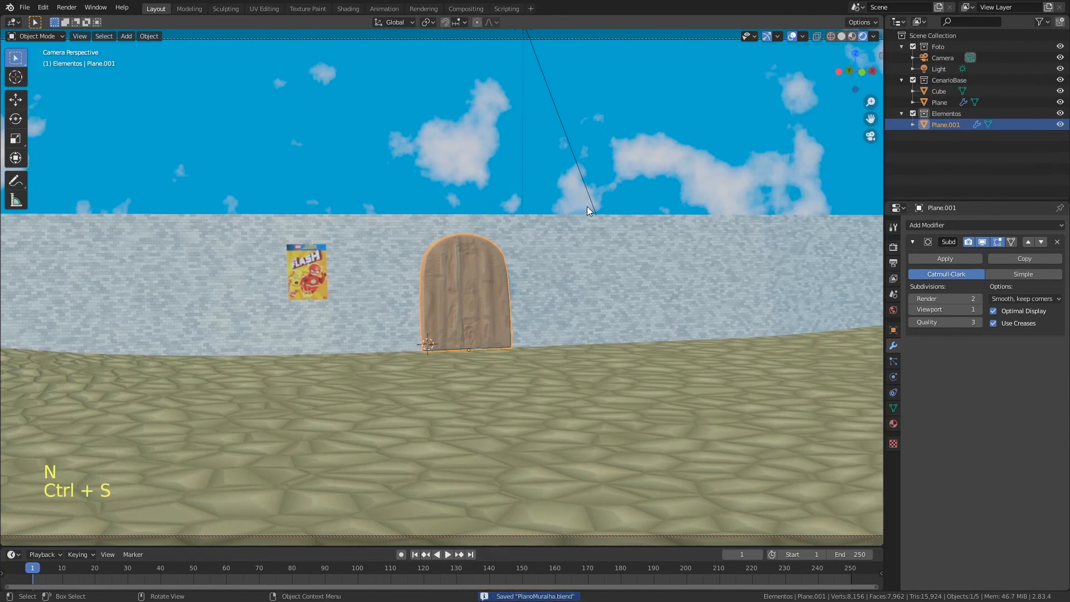
Render the camera view as a still image, close the render window, and save the file.
key("F12")
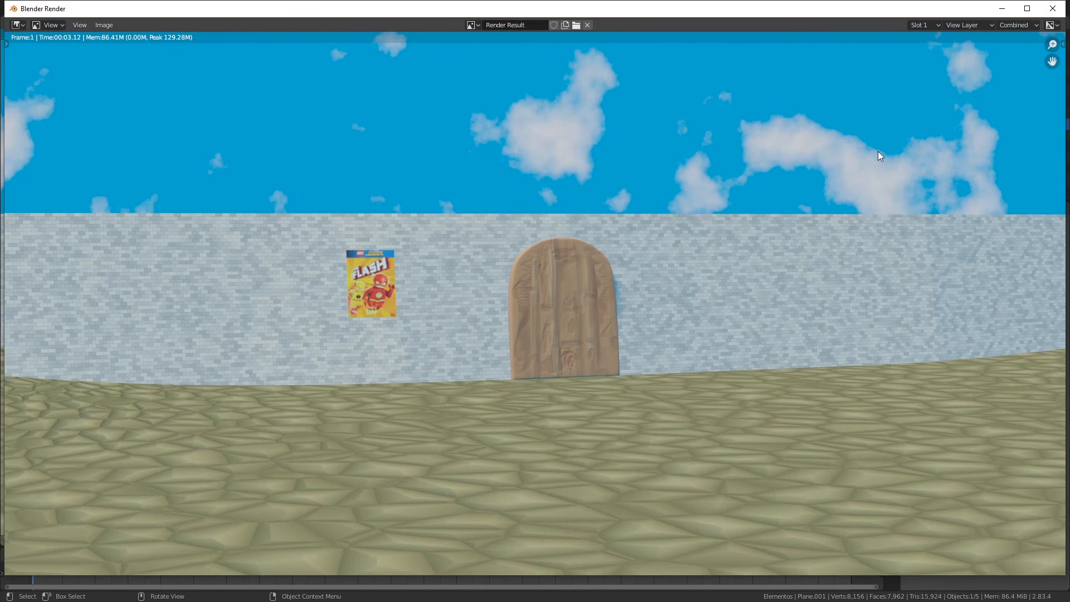
left_click(1052, 8)
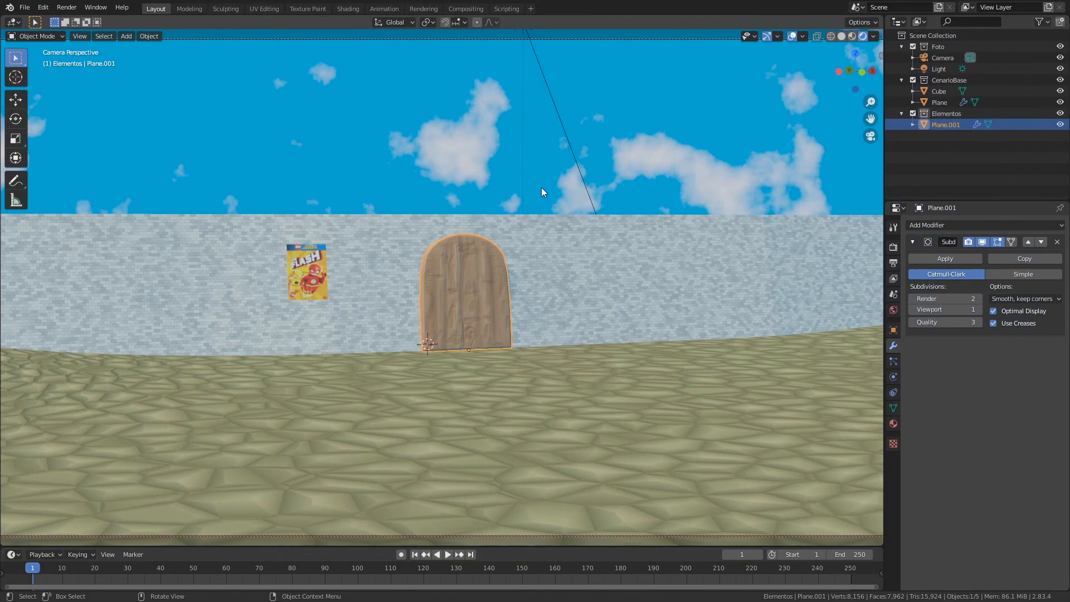
key("ctrl+s")
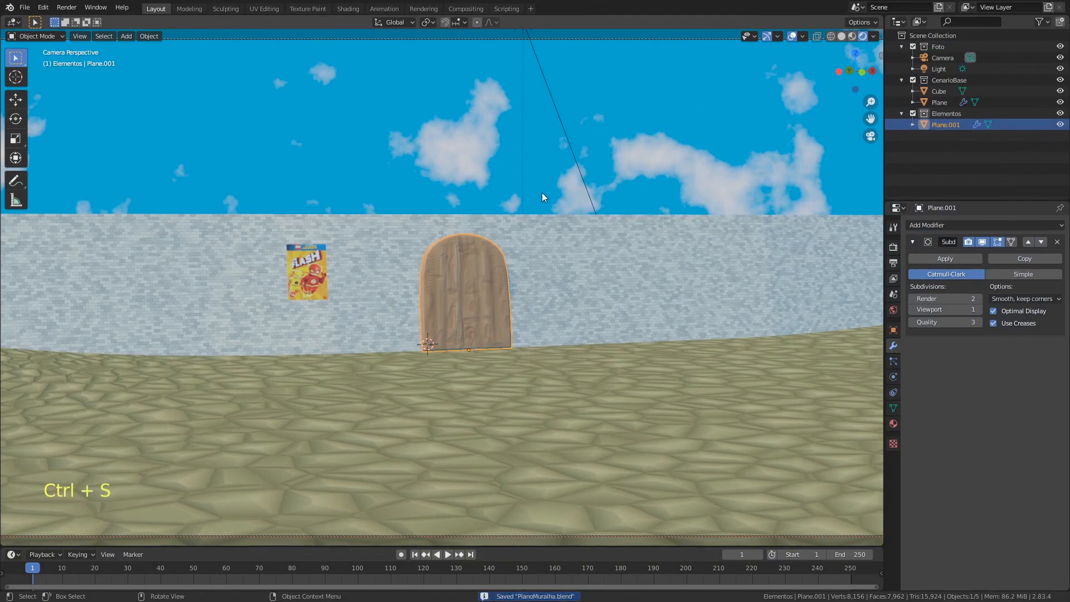